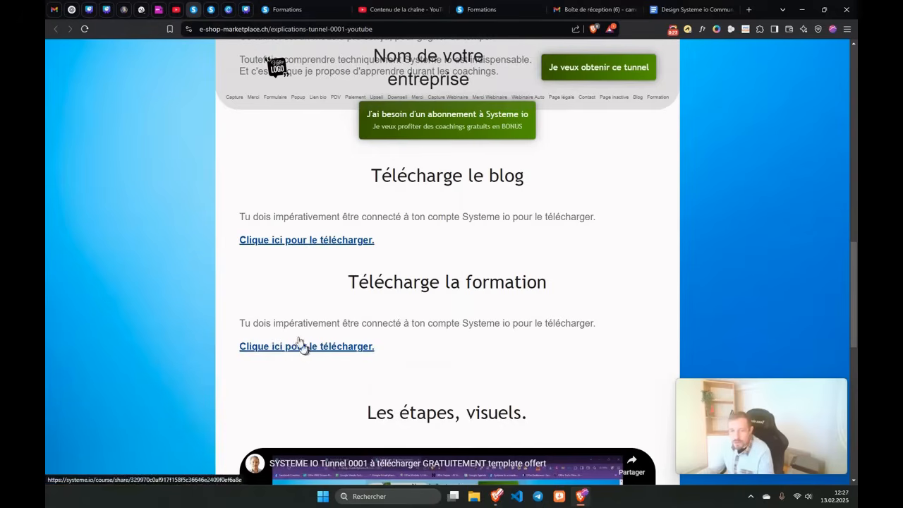
Step: Import the shared training course into the Systeme.io account from the explanation page's download link and refresh the course list
{"action": "scroll", "coordinate": [316, 262], "scroll_direction": "up", "scroll_amount": 6}
{"action": "scroll", "coordinate": [314, 255], "scroll_direction": "up", "scroll_amount": 5}
{"action": "scroll", "coordinate": [313, 240], "scroll_direction": "down", "scroll_amount": 13}
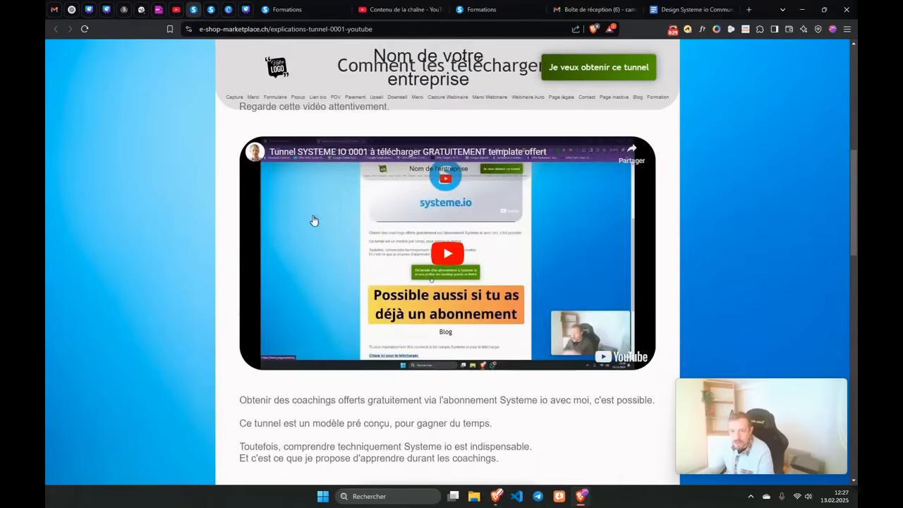
{"action": "left_click", "coordinate": [331, 203]}
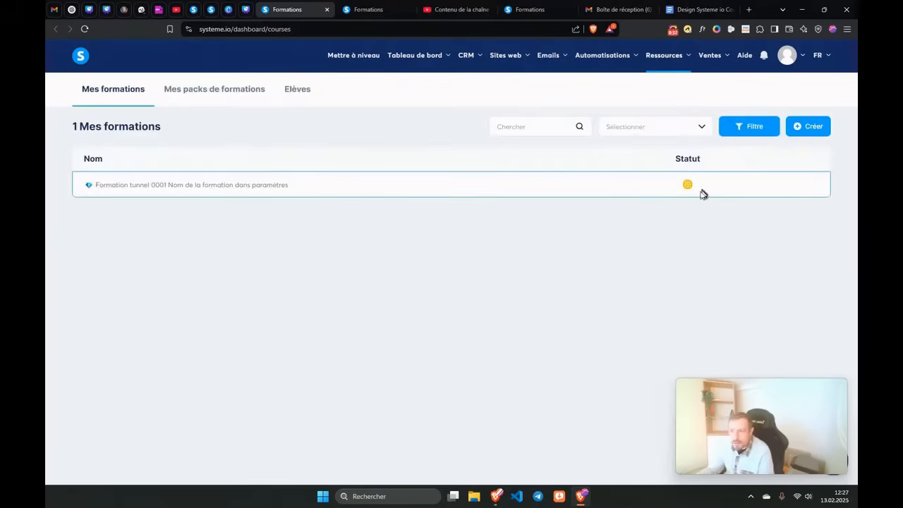
{"action": "left_click", "coordinate": [86, 29]}
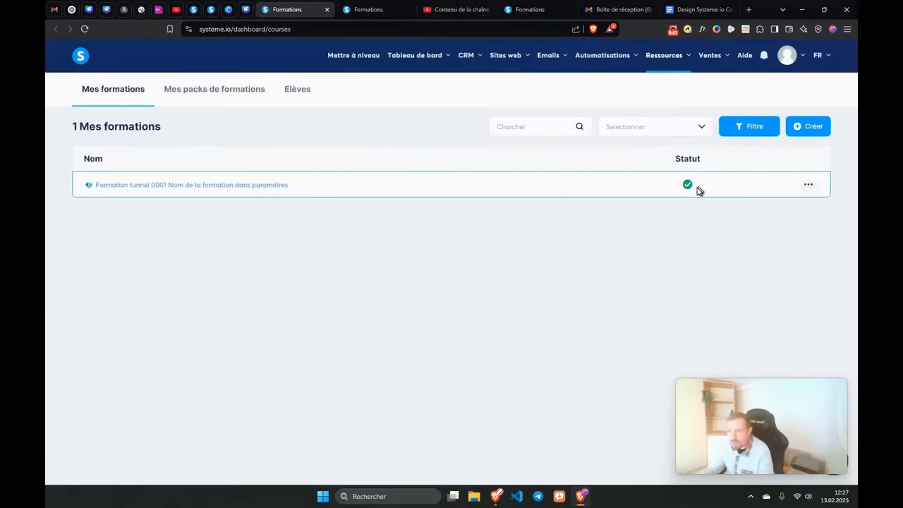
Step: Check the list of enrolled students, and return to the list of courses
{"action": "left_click", "coordinate": [803, 188]}
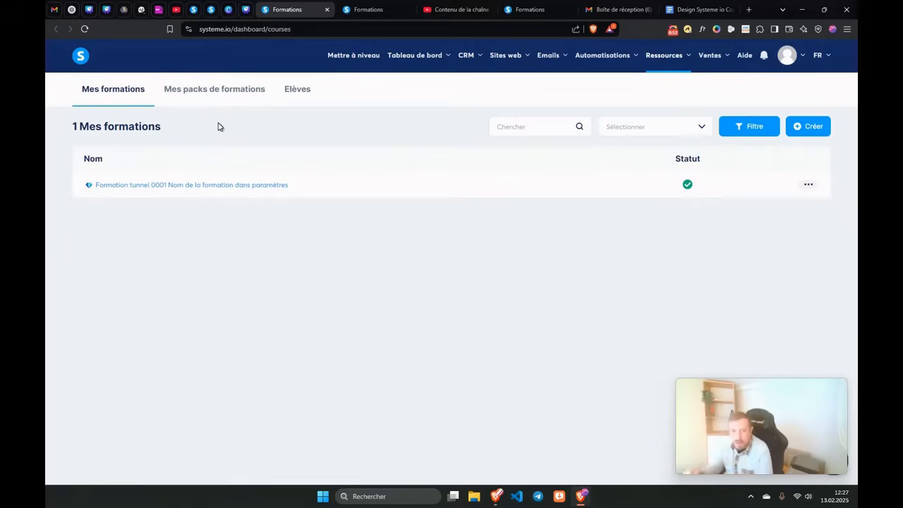
{"action": "left_click", "coordinate": [304, 93]}
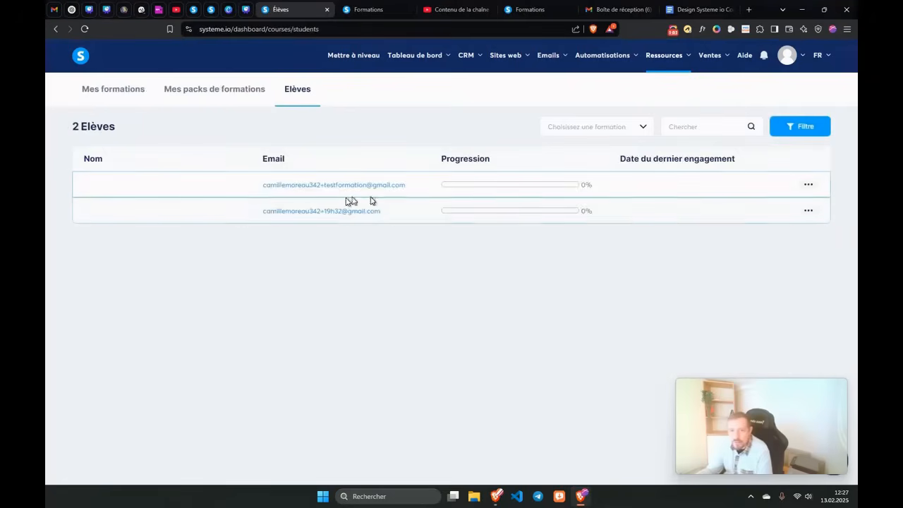
{"action": "left_click", "coordinate": [128, 92]}
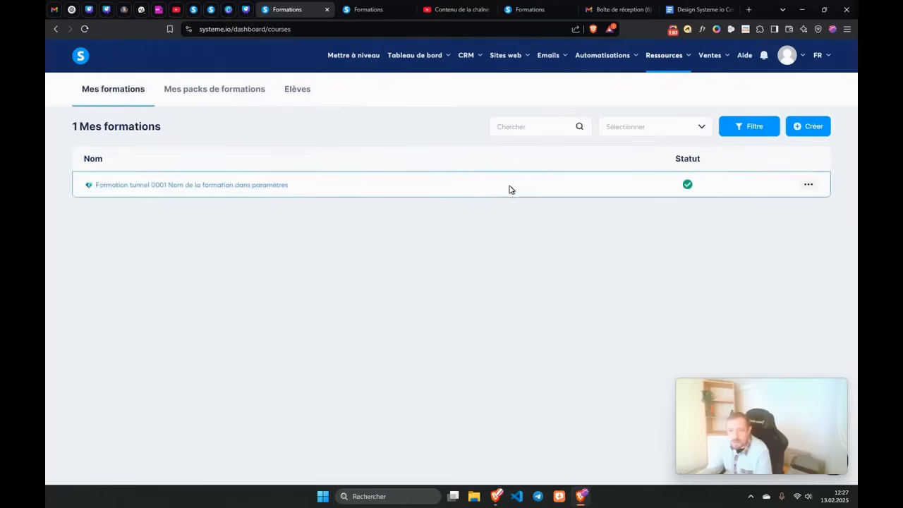
Step: Examine the course list's search field and the Actif(ve) and Inactif(ve) status filter options
{"action": "left_click", "coordinate": [812, 188]}
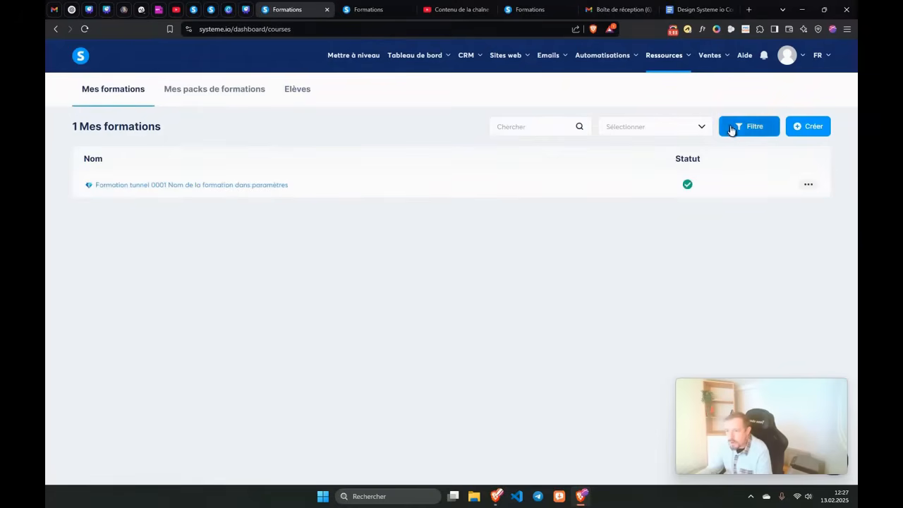
{"action": "left_click", "coordinate": [686, 129]}
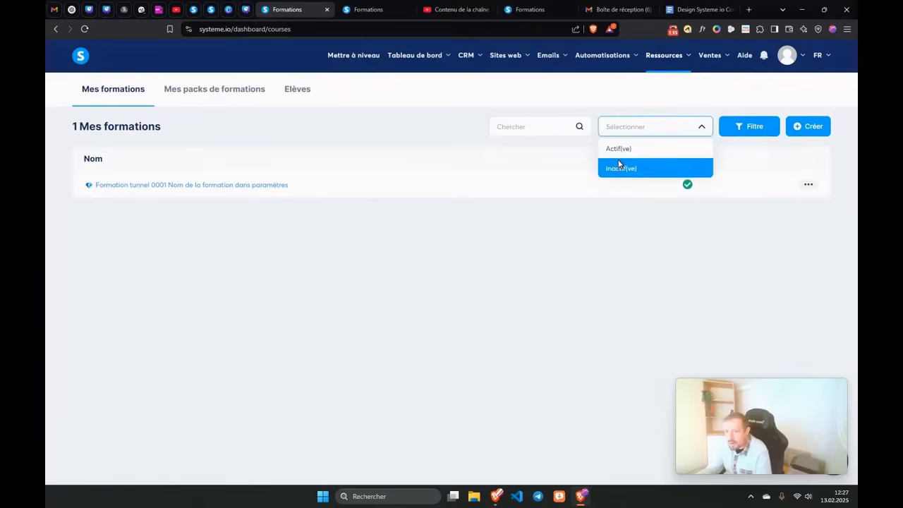
{"action": "left_click", "coordinate": [519, 126]}
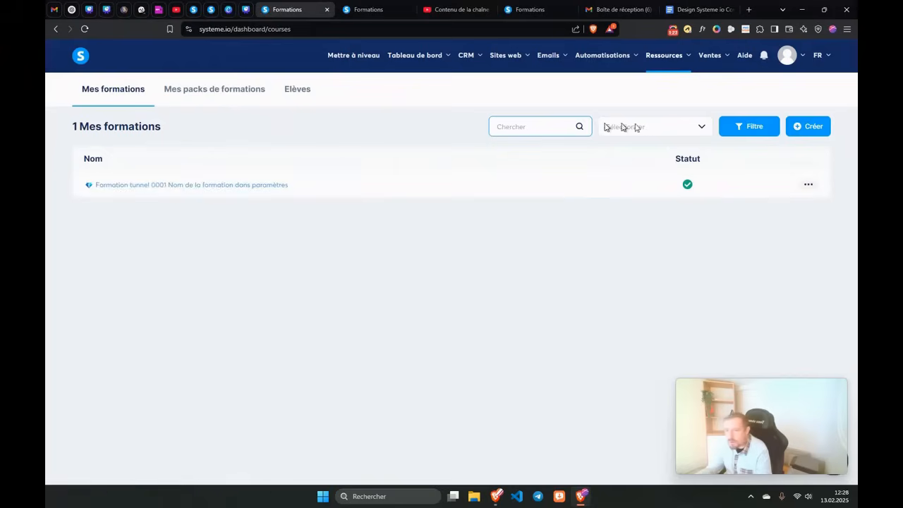
{"action": "left_click", "coordinate": [702, 126]}
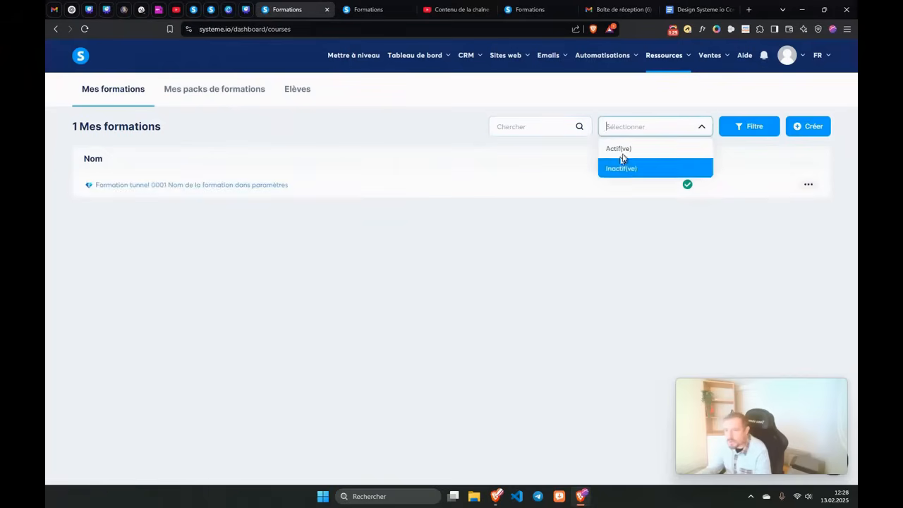
{"action": "left_click", "coordinate": [782, 146]}
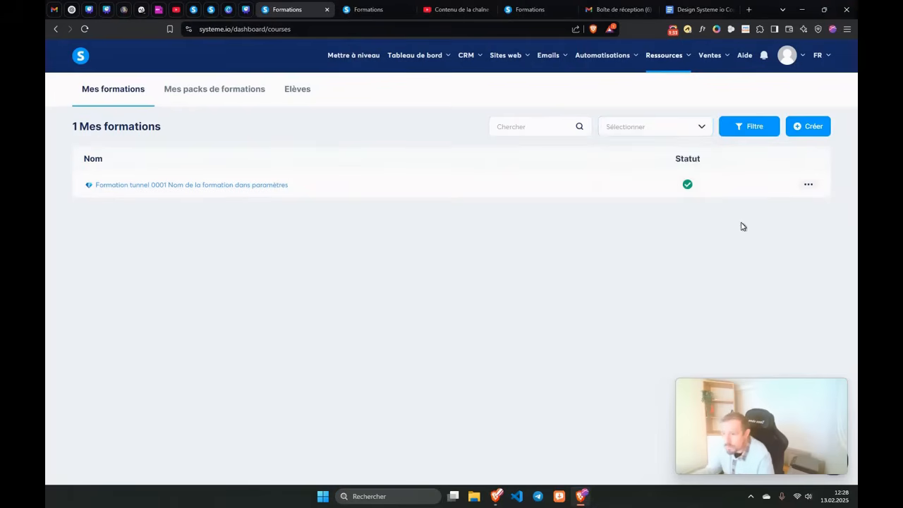
Step: Preview the course page as students see it, and close the preview
{"action": "left_click", "coordinate": [808, 184]}
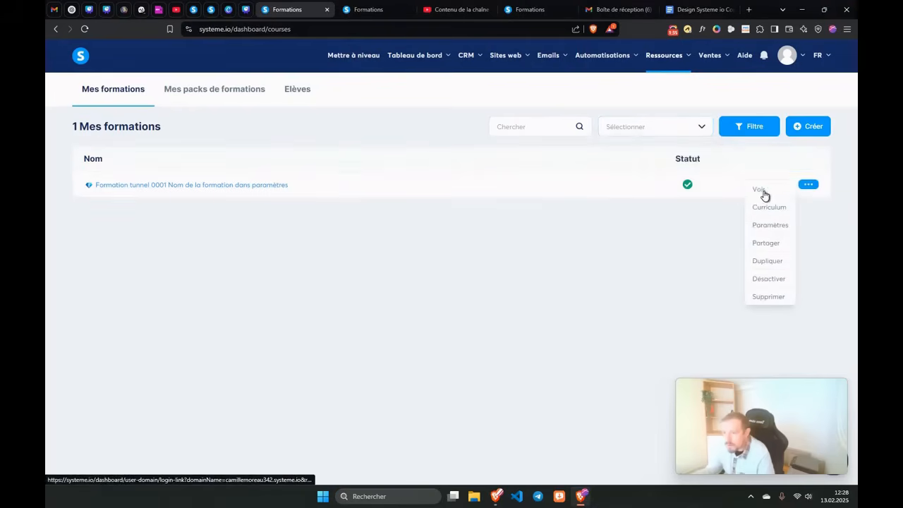
{"action": "left_click", "coordinate": [759, 197]}
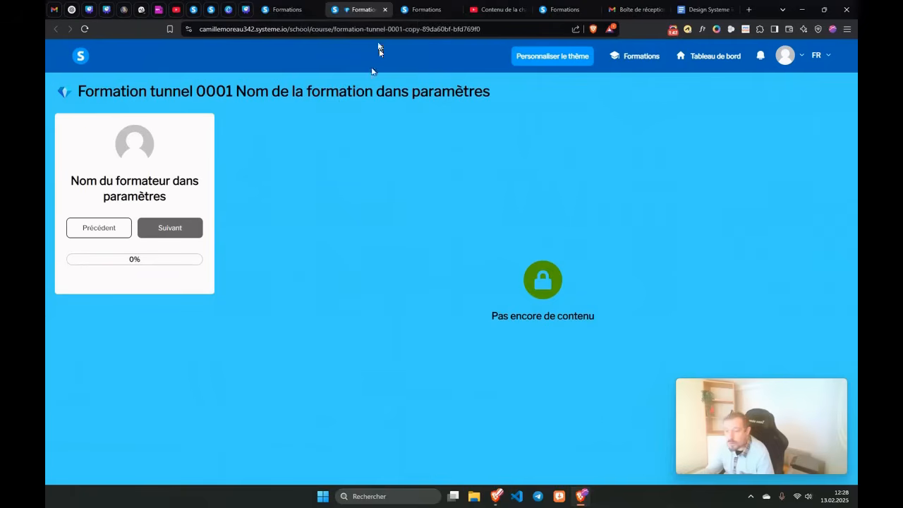
{"action": "left_click", "coordinate": [385, 10]}
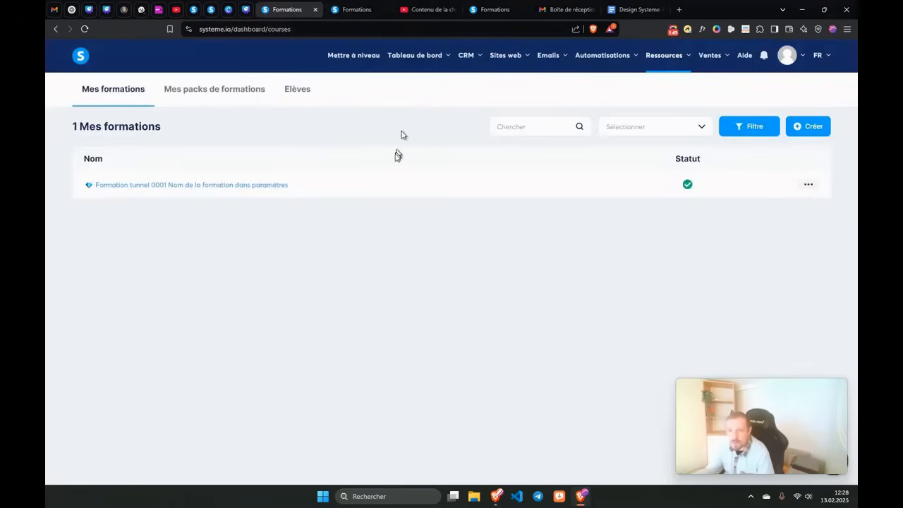
Step: Look at the chapters under Module in the course curriculum, and open the course's settings
{"action": "left_click", "coordinate": [810, 186]}
{"action": "left_click", "coordinate": [770, 208]}
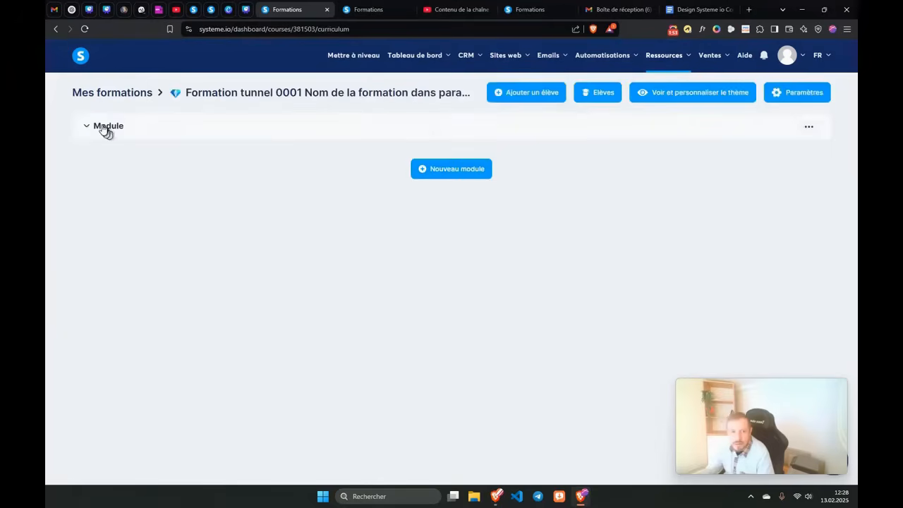
{"action": "left_click", "coordinate": [91, 126]}
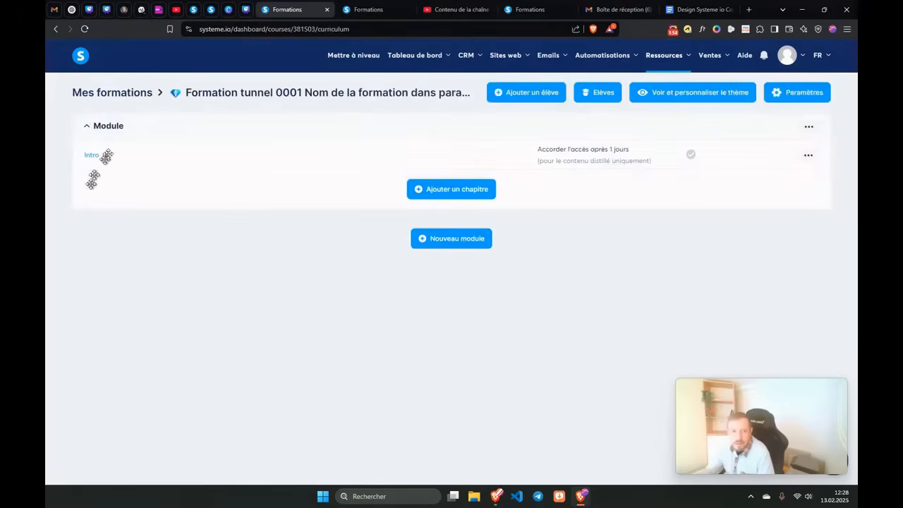
{"action": "left_click", "coordinate": [55, 29]}
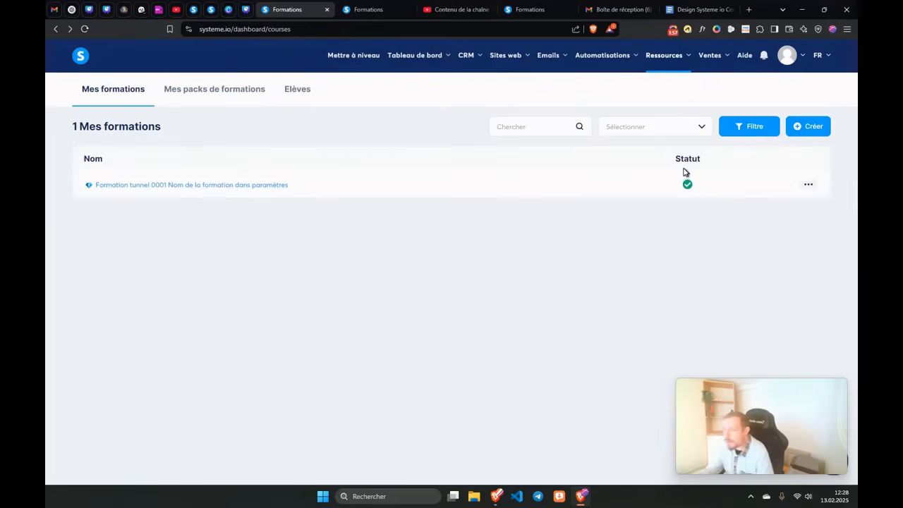
{"action": "left_click", "coordinate": [809, 184]}
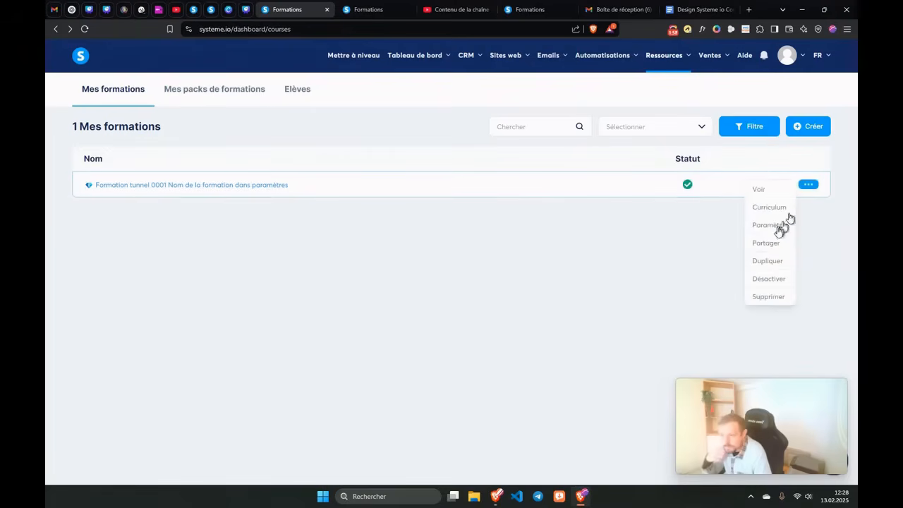
{"action": "left_click", "coordinate": [770, 226]}
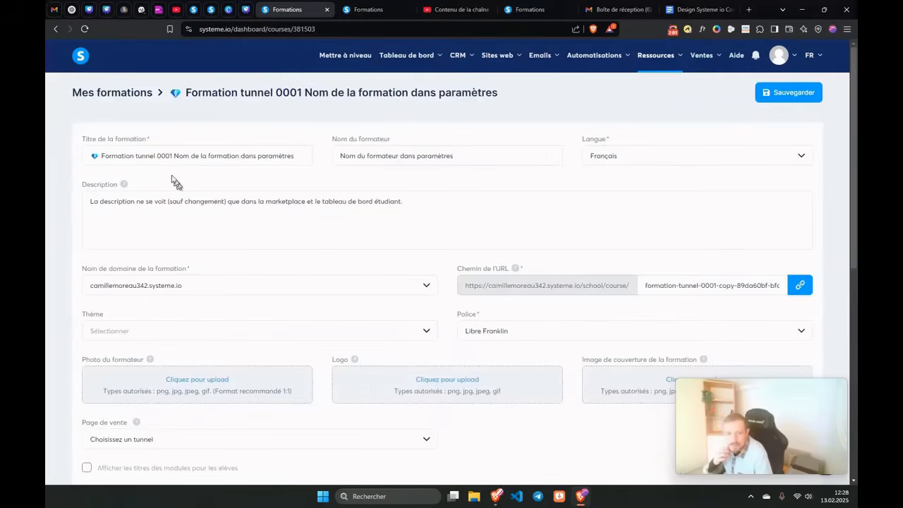
Step: Set the course title to "Ma demo" and fill in the trainer's name
{"action": "left_click_drag", "start_coordinate": [95, 156], "coordinate": [308, 159]}
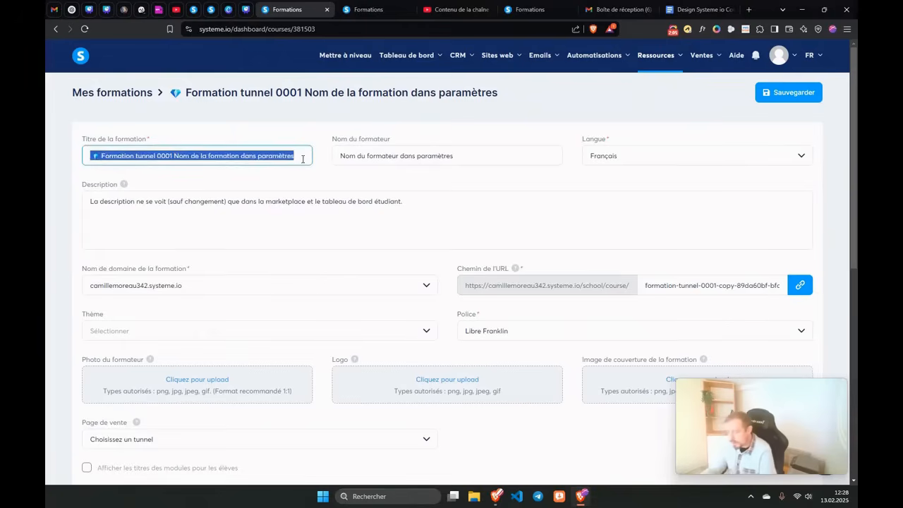
{"action": "type", "text": "Ma demo"}
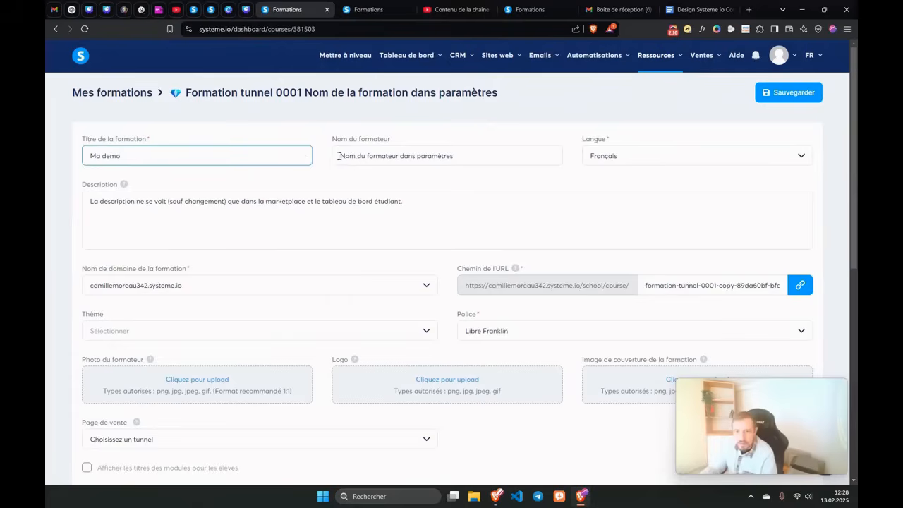
{"action": "left_click_drag", "start_coordinate": [338, 156], "coordinate": [547, 156]}
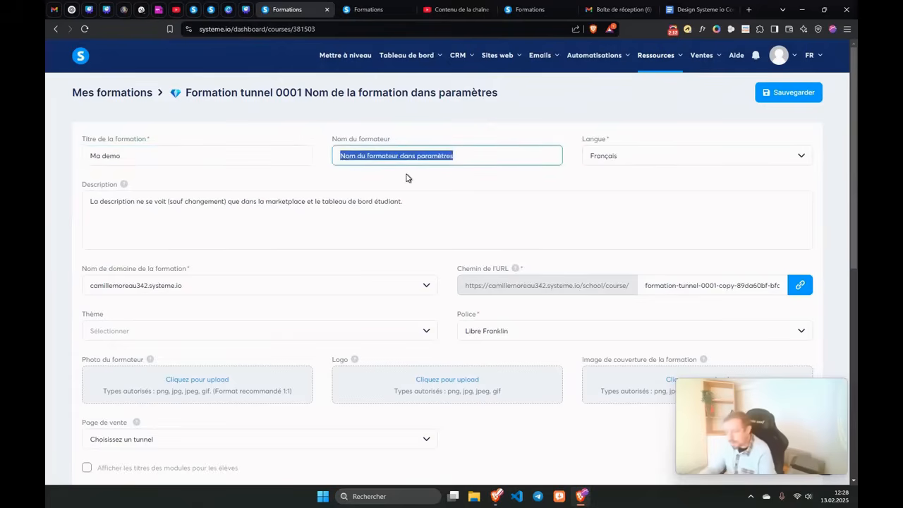
{"action": "type", "text": "Créée par Camille"}
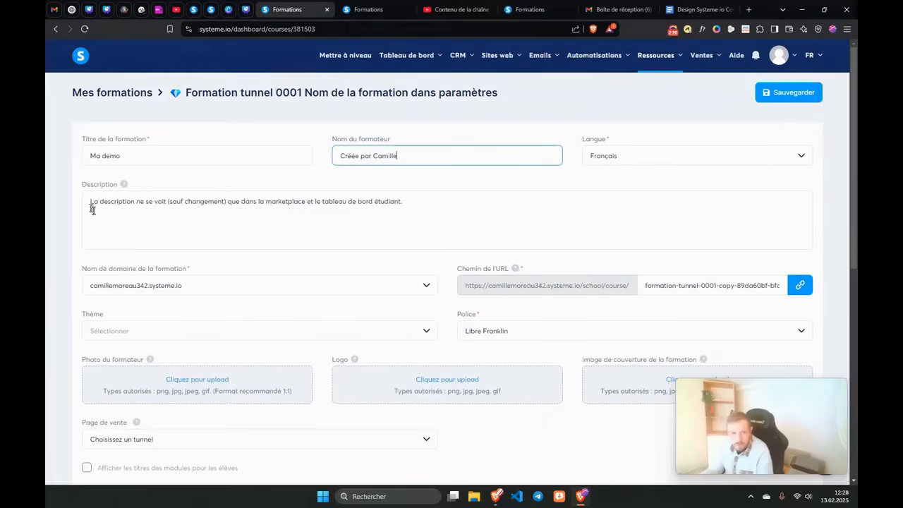
Step: Browse the explorable courses on the student dashboard to see how course descriptions are displayed, and return to the course settings
{"action": "left_click_drag", "start_coordinate": [86, 203], "coordinate": [489, 194]}
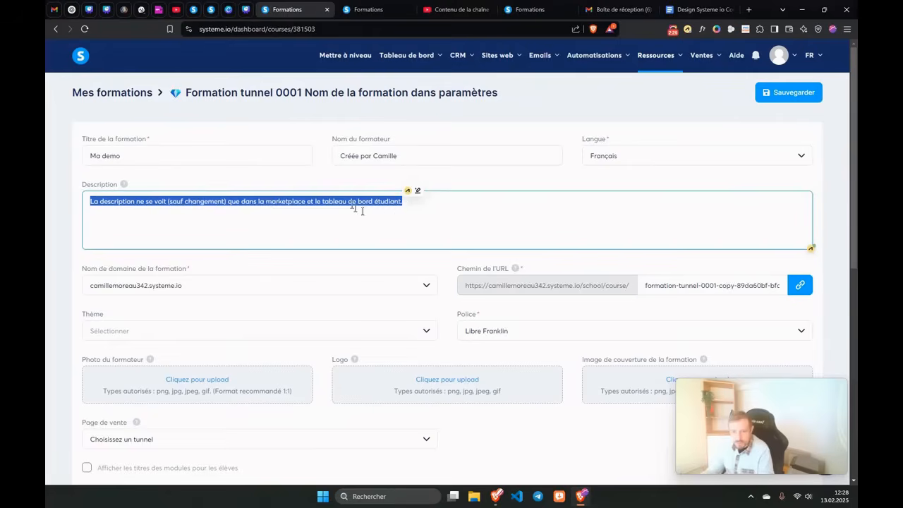
{"action": "mouse_move", "coordinate": [418, 61]}
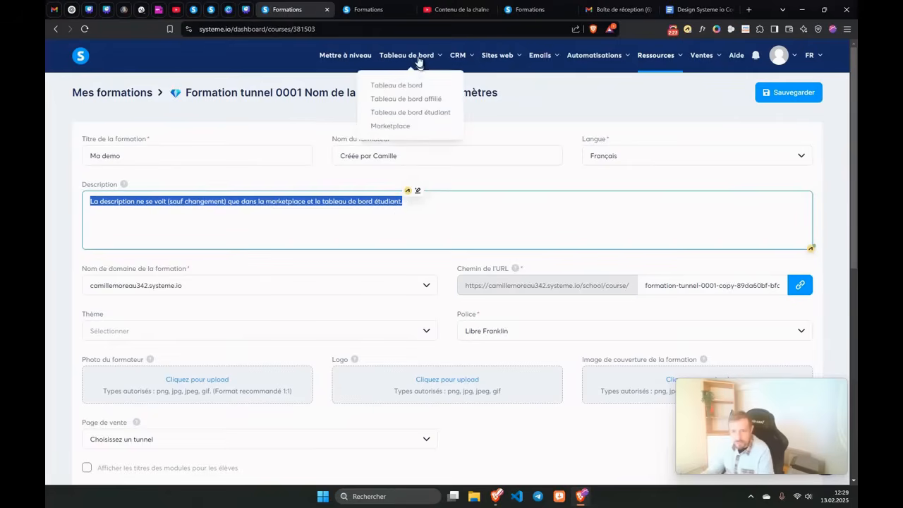
{"action": "left_click", "coordinate": [401, 114]}
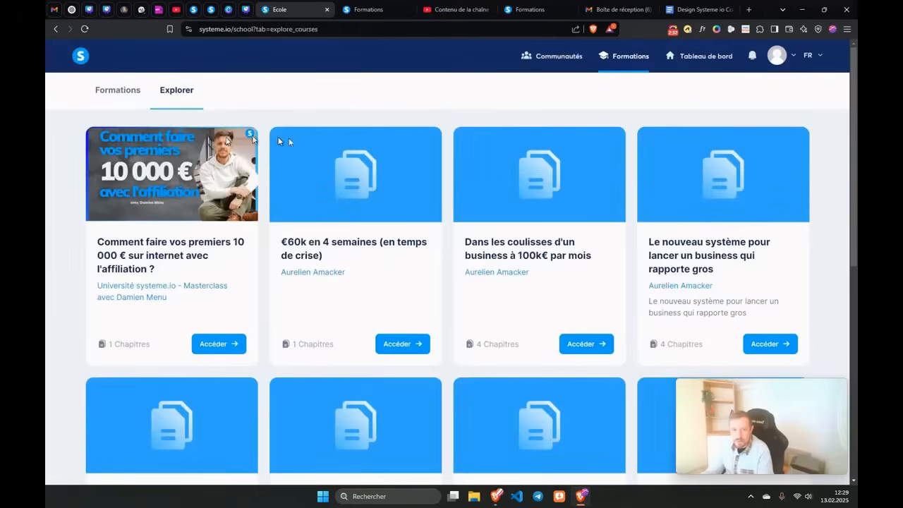
{"action": "scroll", "coordinate": [456, 152], "scroll_direction": "down", "scroll_amount": 3}
{"action": "scroll", "coordinate": [522, 227], "scroll_direction": "up", "scroll_amount": 2}
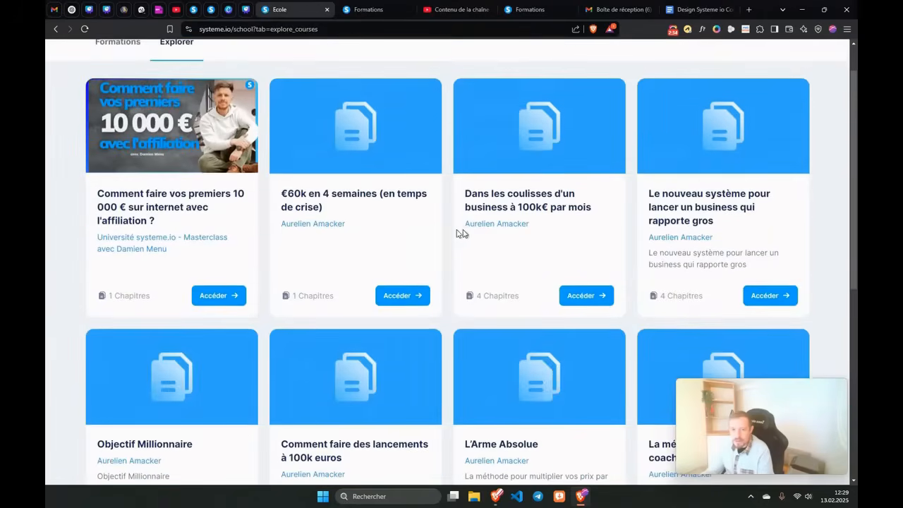
{"action": "scroll", "coordinate": [441, 197], "scroll_direction": "down", "scroll_amount": 5}
{"action": "scroll", "coordinate": [294, 177], "scroll_direction": "up", "scroll_amount": 2}
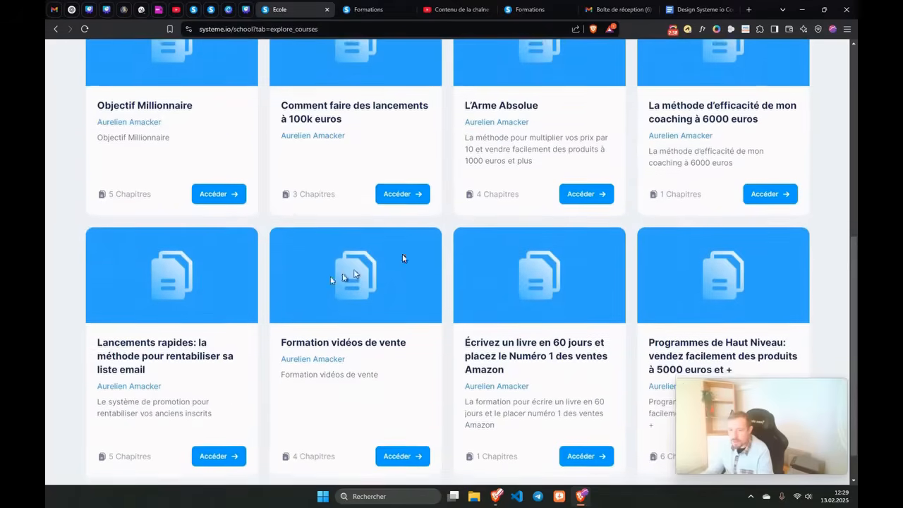
{"action": "scroll", "coordinate": [388, 256], "scroll_direction": "up", "scroll_amount": 3}
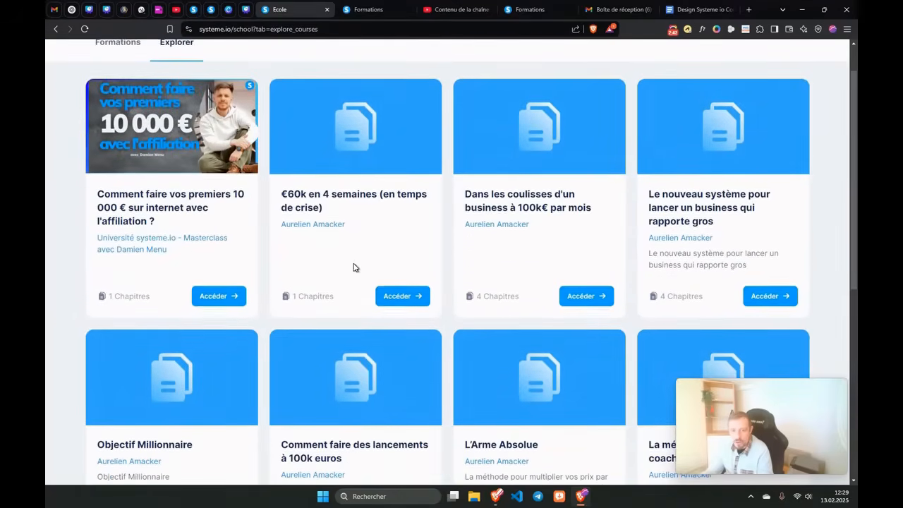
{"action": "scroll", "coordinate": [353, 264], "scroll_direction": "up", "scroll_amount": 1}
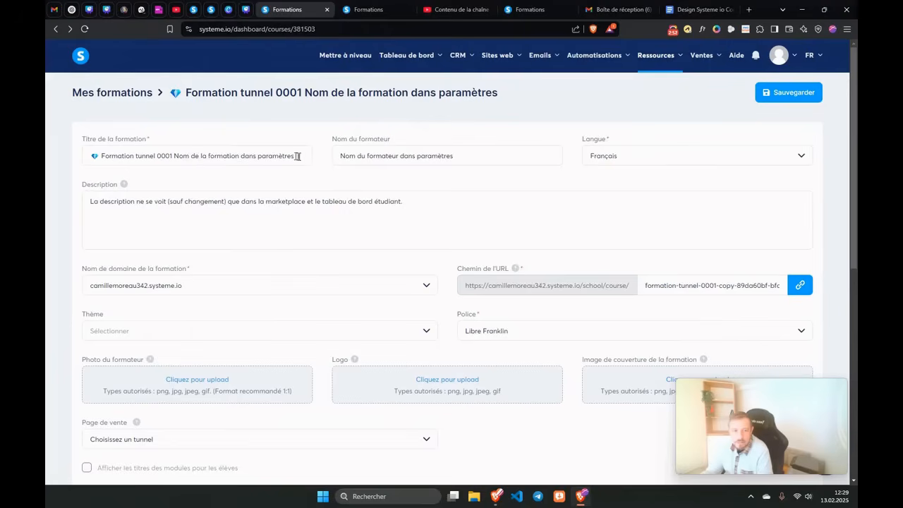
Step: Set the course title to "Instagram" preceded by the blue OK emoji
{"action": "left_click_drag", "start_coordinate": [296, 156], "coordinate": [50, 171]}
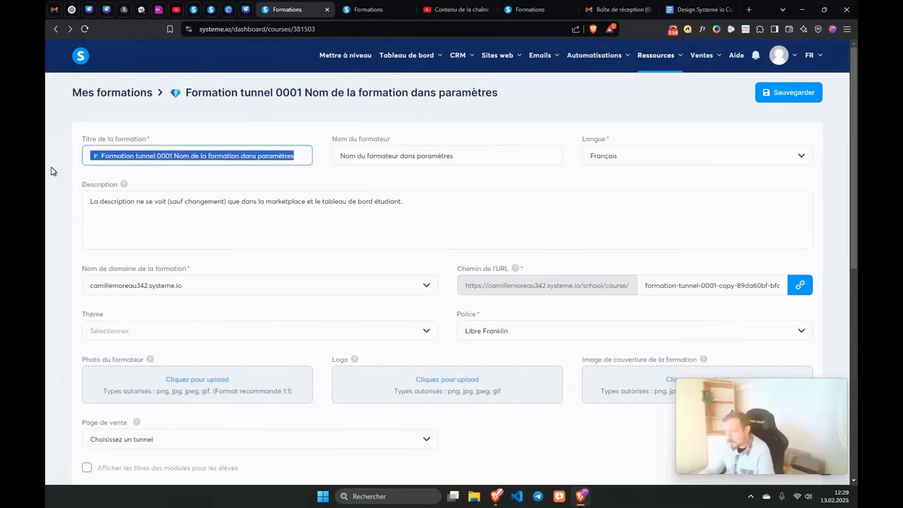
{"action": "type", "text": "In"}
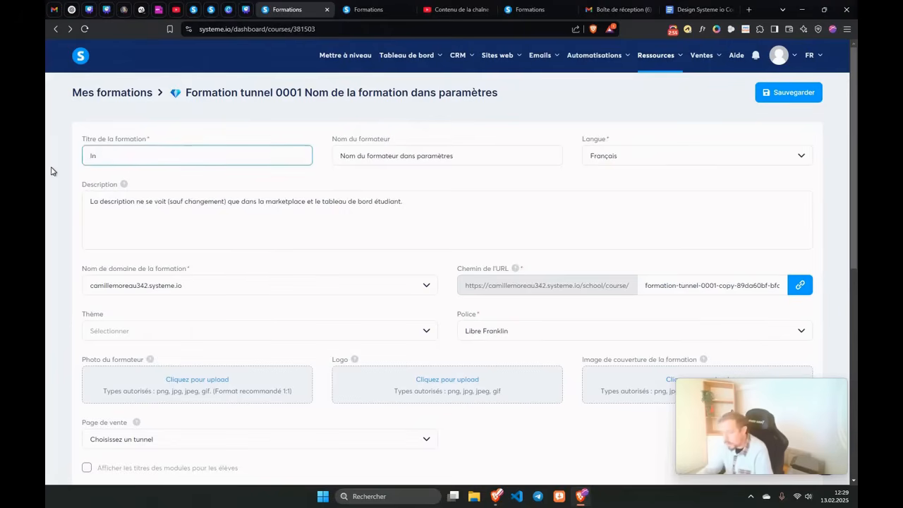
{"action": "type", "text": "stagram"}
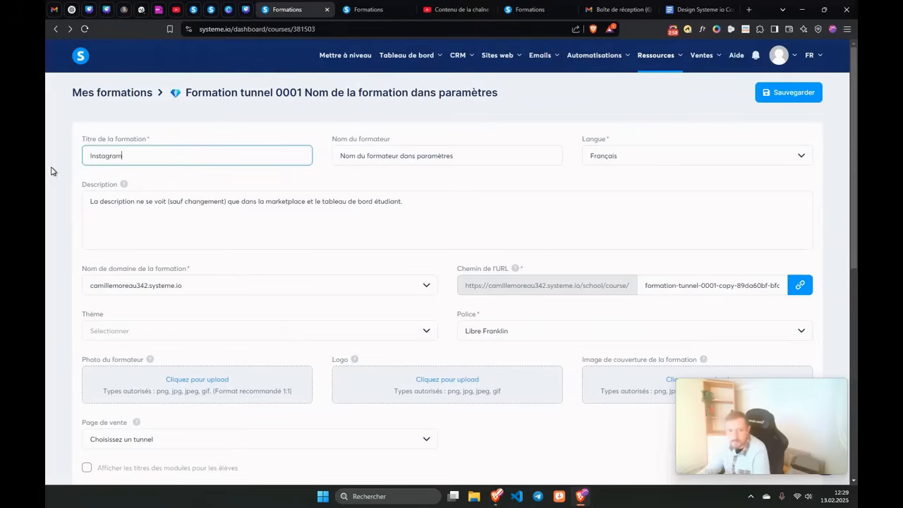
{"action": "right_click", "coordinate": [91, 156]}
{"action": "left_click", "coordinate": [106, 170]}
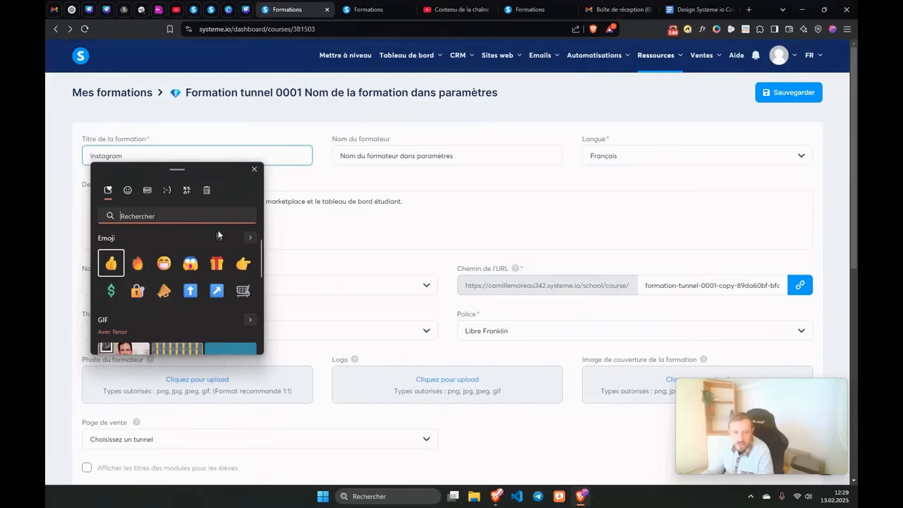
{"action": "left_click", "coordinate": [124, 192]}
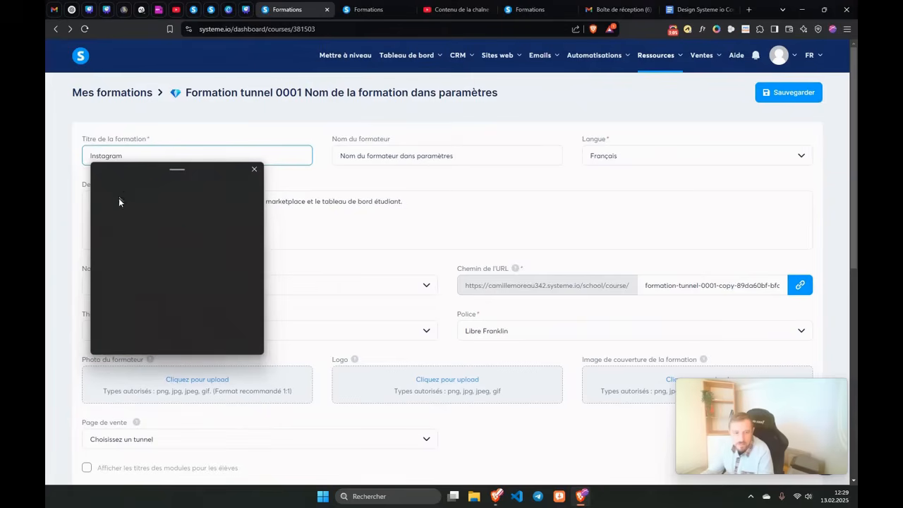
{"action": "scroll", "coordinate": [156, 271], "scroll_direction": "down", "scroll_amount": 1}
{"action": "left_click", "coordinate": [217, 271]}
{"action": "left_click", "coordinate": [100, 158]}
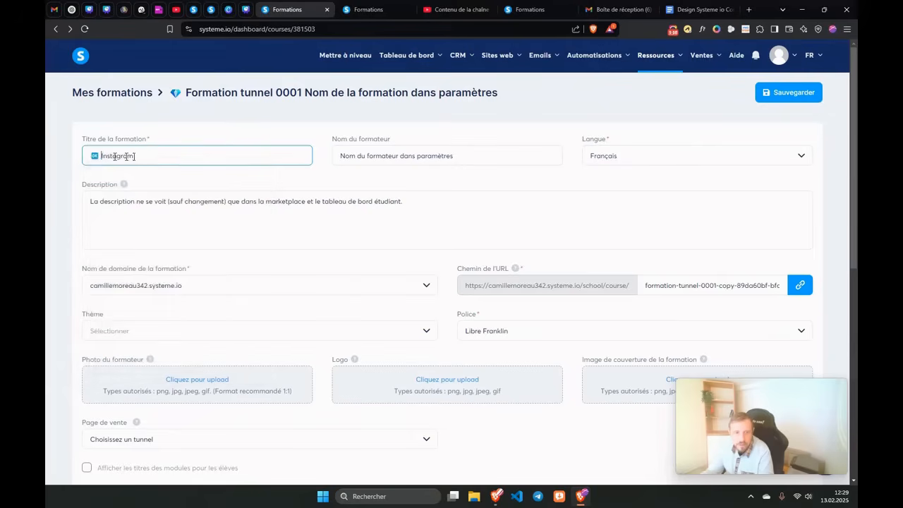
Step: Fill in the trainer's first name and set the description to "Cette formation Instagram te permet d'exploser ta visibilité."
{"action": "key", "text": "Tab"}
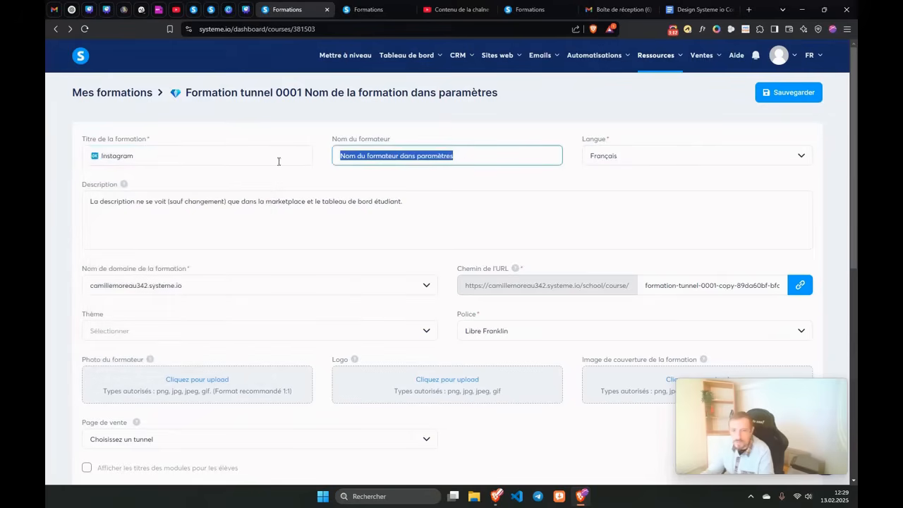
{"action": "type", "text": "Co"}
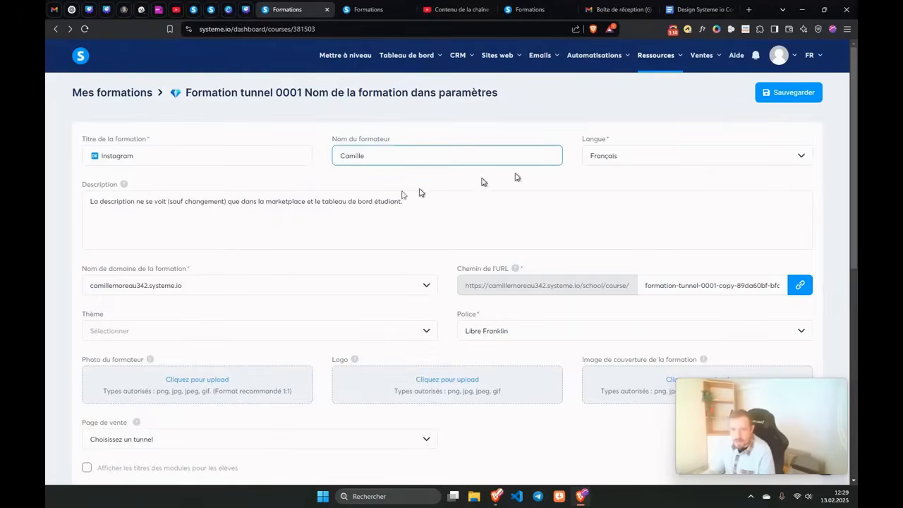
{"action": "left_click", "coordinate": [218, 209]}
{"action": "left_click_drag", "start_coordinate": [404, 201], "coordinate": [134, 202]}
{"action": "key", "text": "ctrl+a"}
{"action": "type", "text": "Ce"}
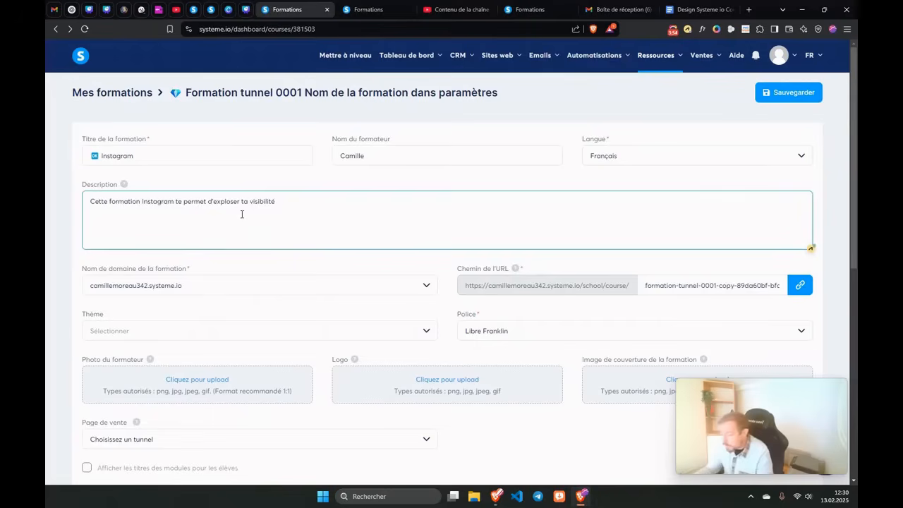
{"action": "left_click", "coordinate": [127, 288]}
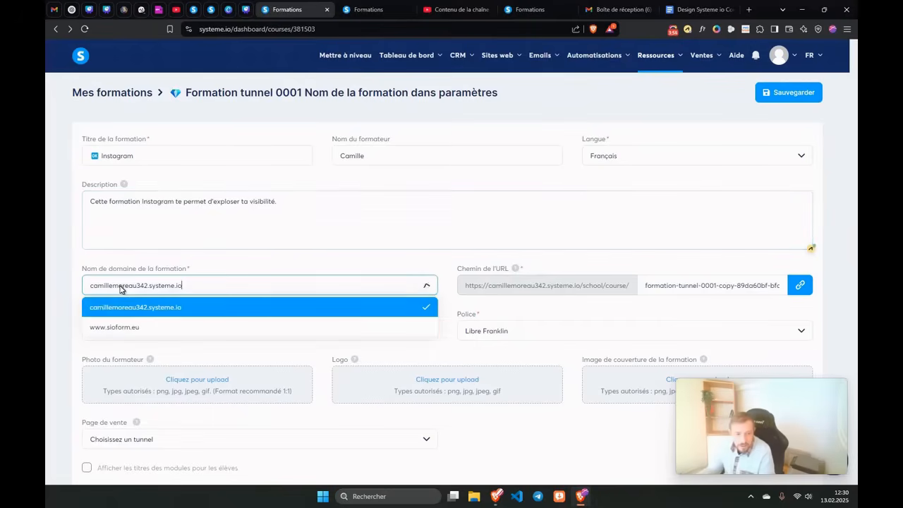
{"action": "left_click", "coordinate": [107, 330]}
{"action": "left_click", "coordinate": [443, 317]}
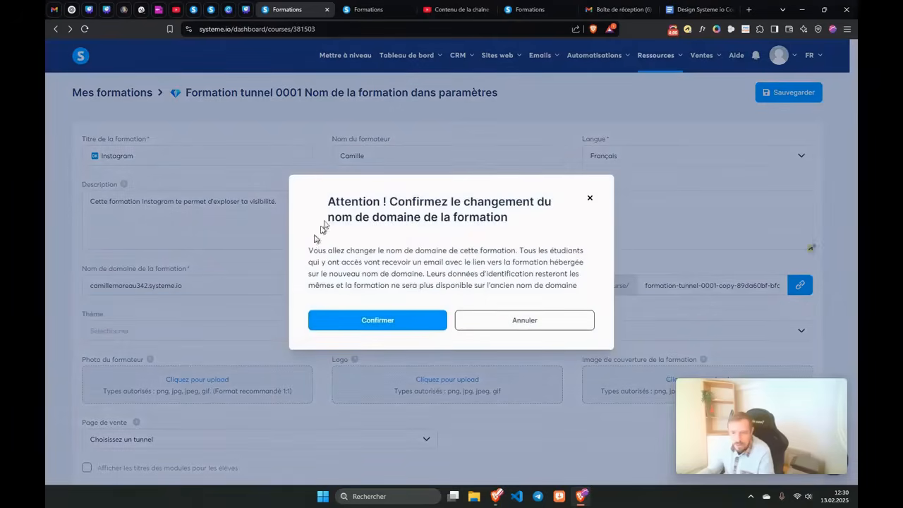
{"action": "left_click_drag", "start_coordinate": [337, 202], "coordinate": [483, 228]}
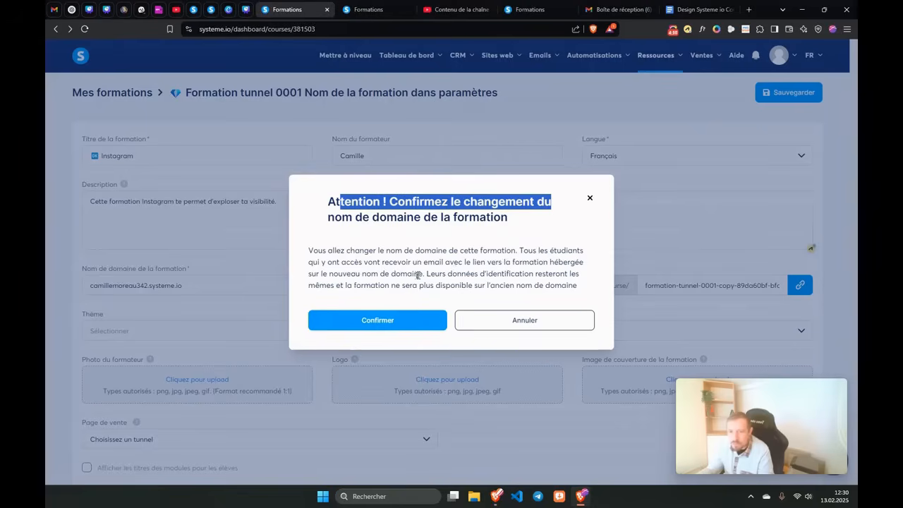
{"action": "left_click_drag", "start_coordinate": [427, 274], "coordinate": [583, 293]}
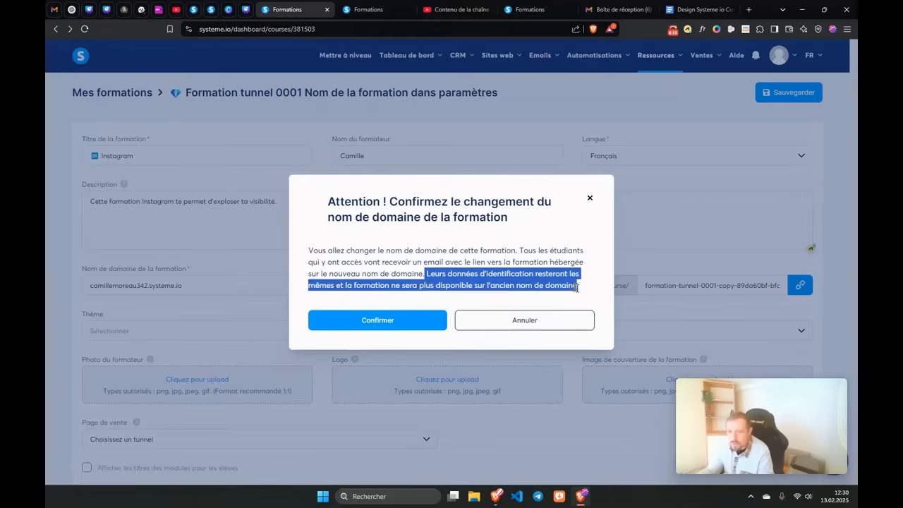
{"action": "left_click", "coordinate": [378, 321]}
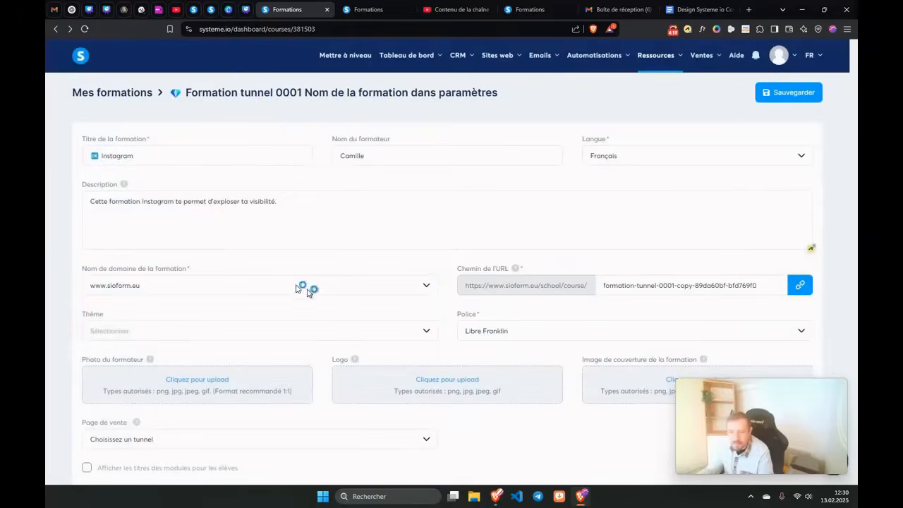
{"action": "left_click", "coordinate": [124, 325]}
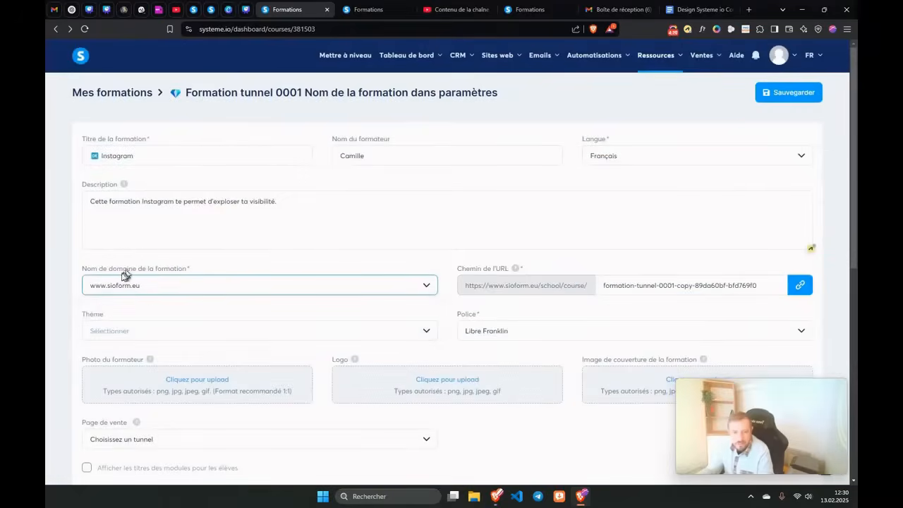
Step: Replace the course's URL path with "ok-insta"
{"action": "left_click", "coordinate": [601, 286]}
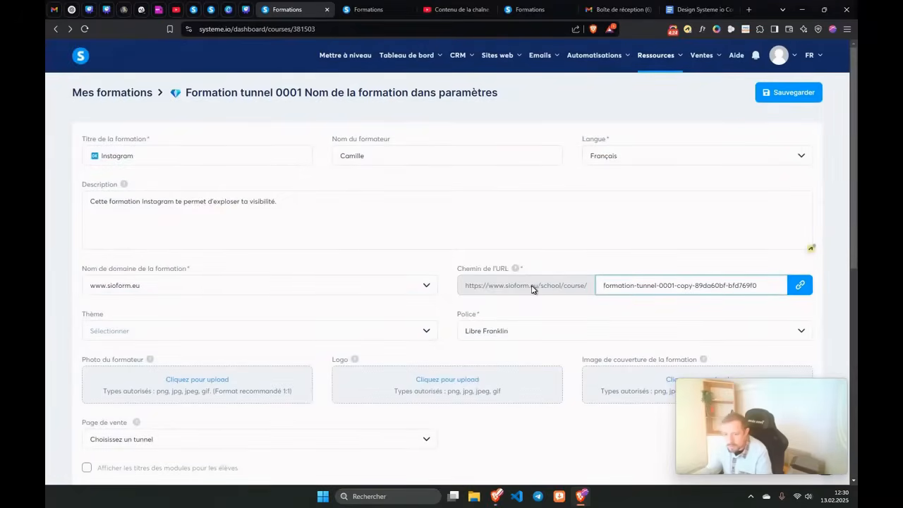
{"action": "left_click_drag", "start_coordinate": [597, 285], "coordinate": [853, 289]}
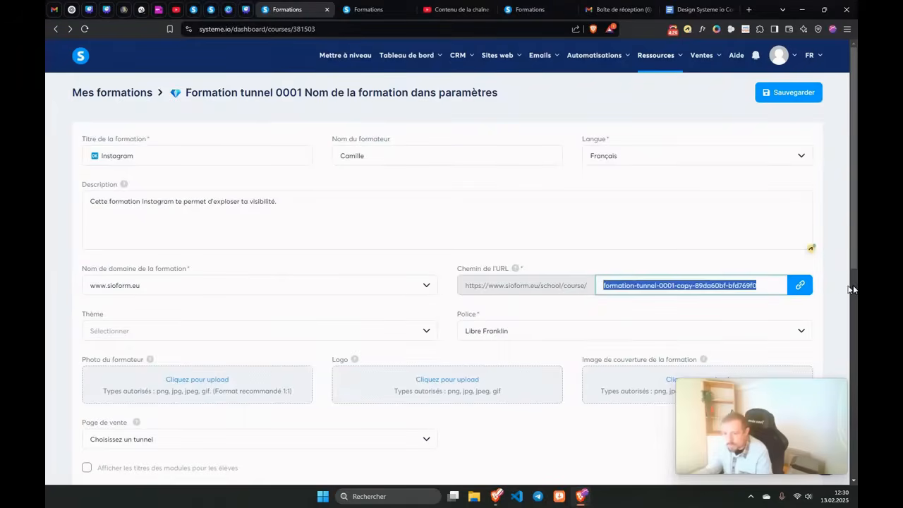
{"action": "type", "text": "ok-insta"}
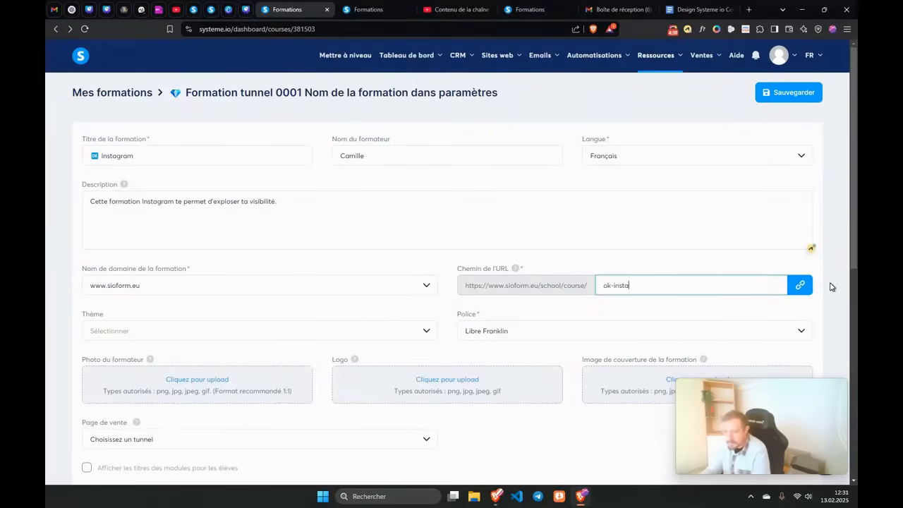
Step: Set the course theme to Orange and look through the other available colour themes
{"action": "left_click", "coordinate": [713, 330]}
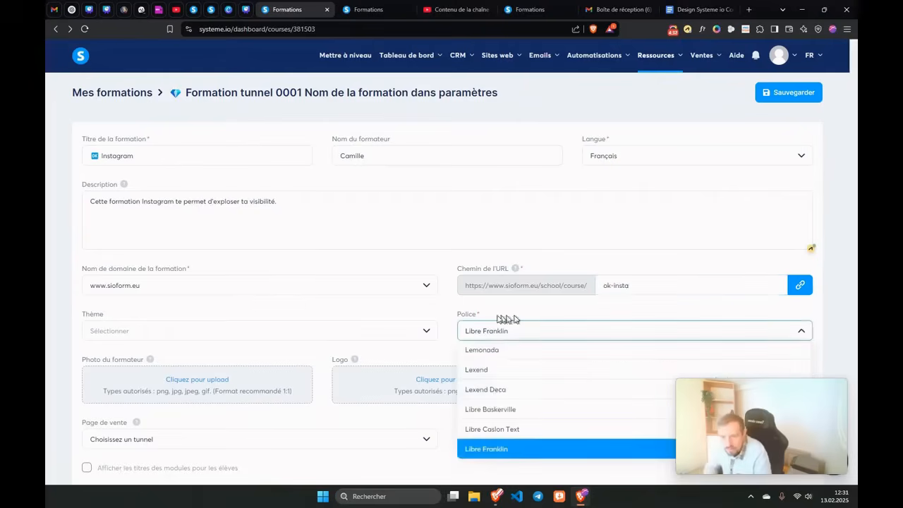
{"action": "left_click", "coordinate": [435, 308]}
{"action": "left_click", "coordinate": [136, 336]}
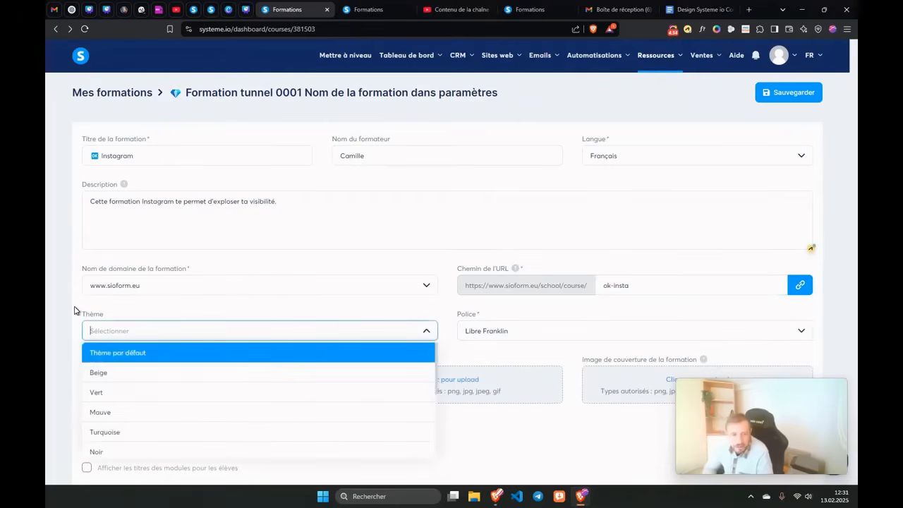
{"action": "scroll", "coordinate": [111, 417], "scroll_direction": "down", "scroll_amount": 3}
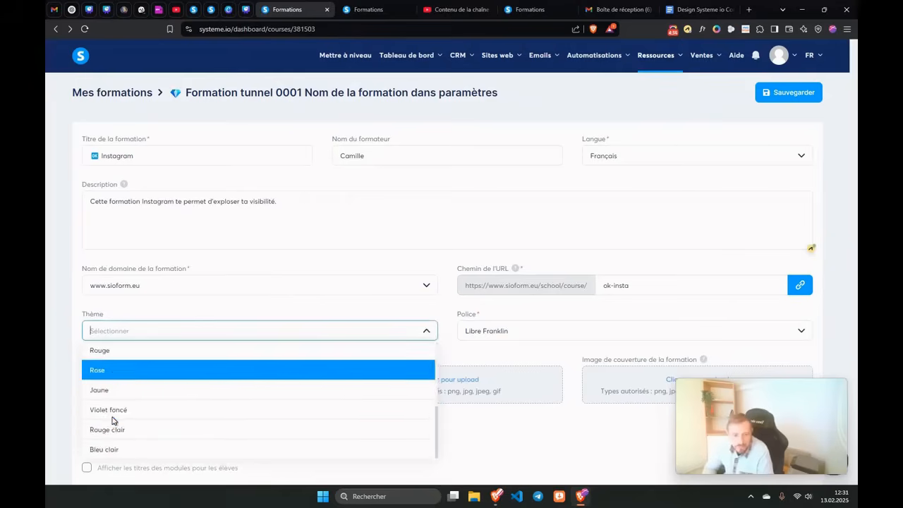
{"action": "scroll", "coordinate": [89, 436], "scroll_direction": "up", "scroll_amount": 1}
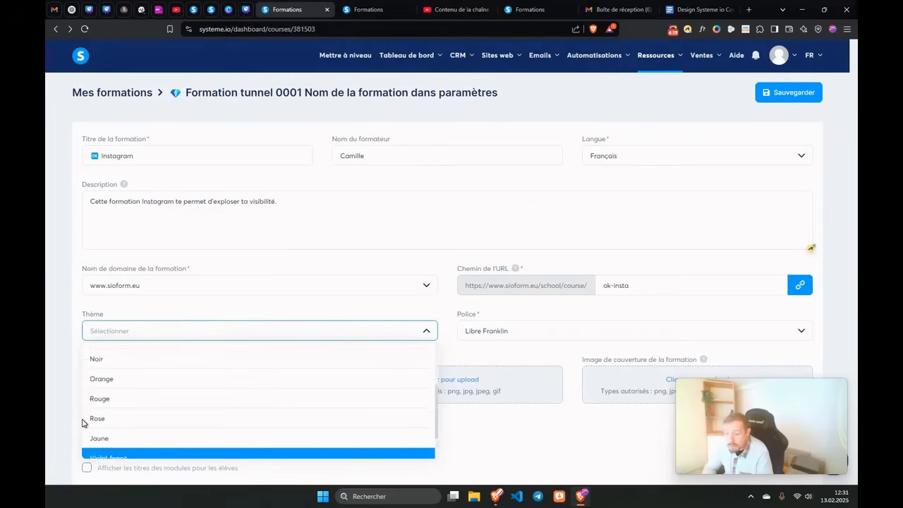
{"action": "left_click", "coordinate": [151, 379]}
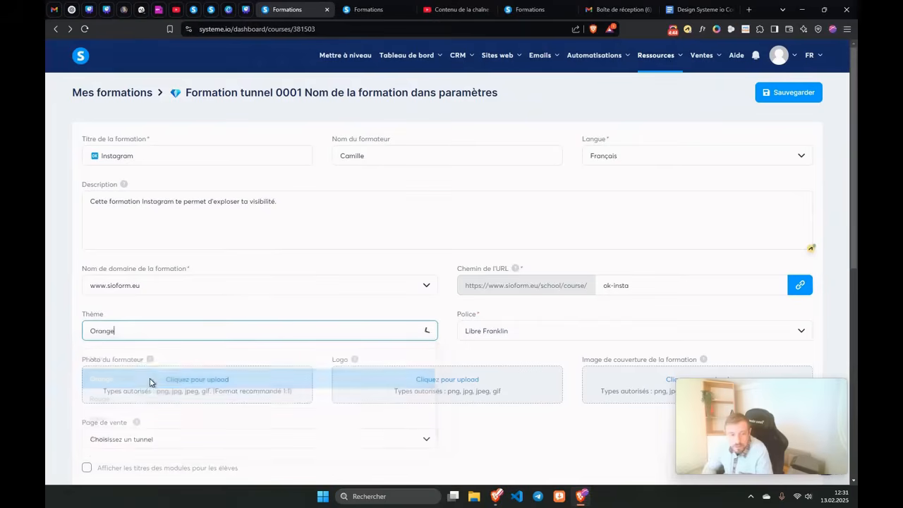
{"action": "left_click", "coordinate": [131, 333]}
{"action": "scroll", "coordinate": [115, 397], "scroll_direction": "down", "scroll_amount": 3}
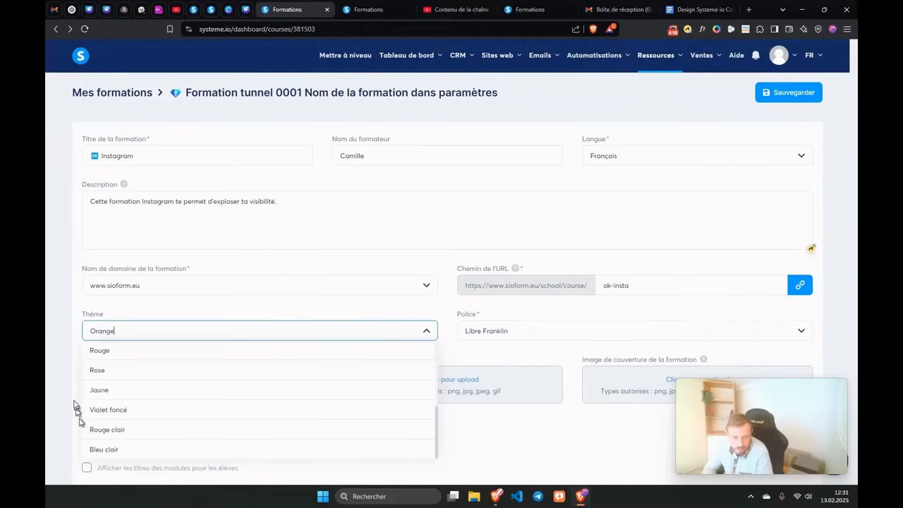
{"action": "left_click", "coordinate": [77, 389]}
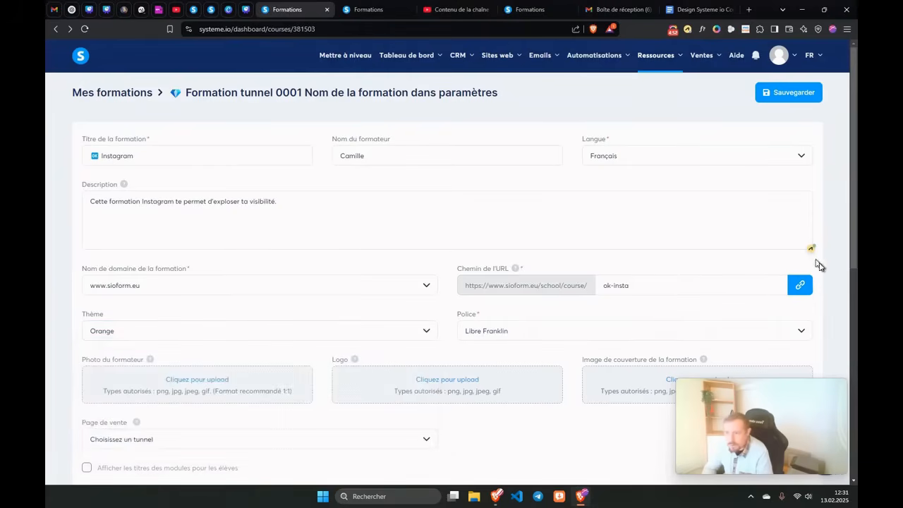
Step: Set the course font to Lexend Deca
{"action": "scroll", "coordinate": [336, 302], "scroll_direction": "down", "scroll_amount": 2}
{"action": "left_click", "coordinate": [497, 231]}
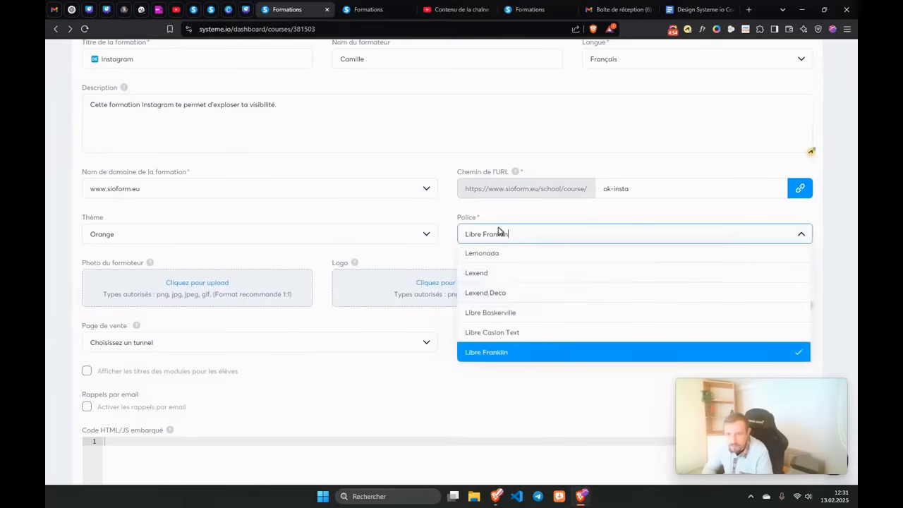
{"action": "left_click", "coordinate": [484, 293]}
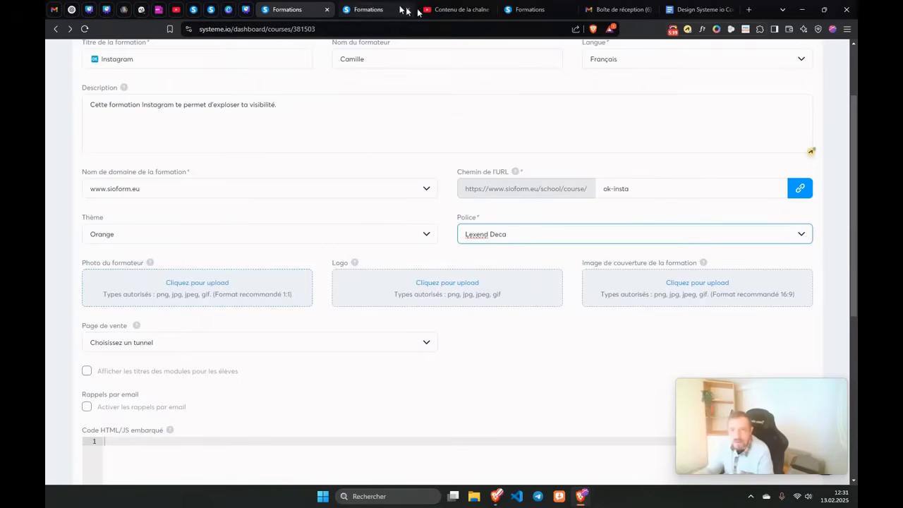
Step: Switch to Leonardo.Ai, reveal the first steampunk heroine image in the generation history and start downloading it to the Téléchargements folder
{"action": "left_click", "coordinate": [127, 11]}
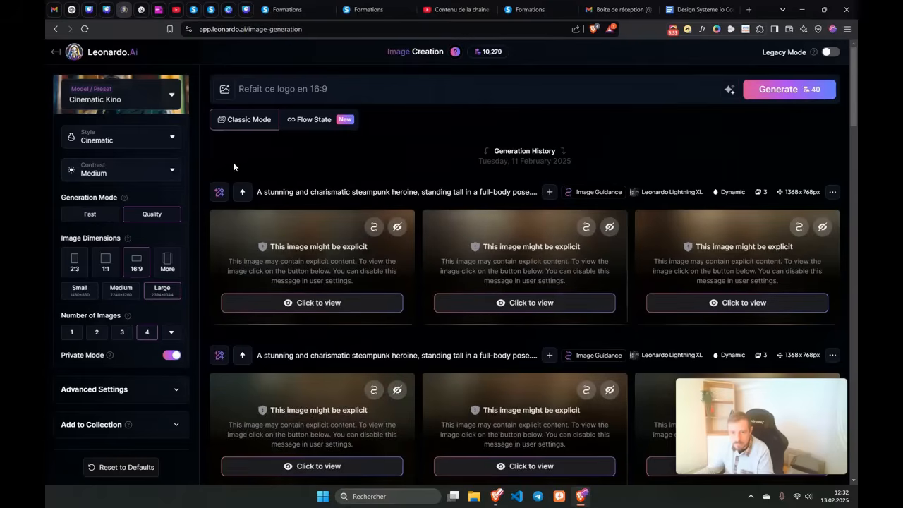
{"action": "left_click", "coordinate": [290, 305]}
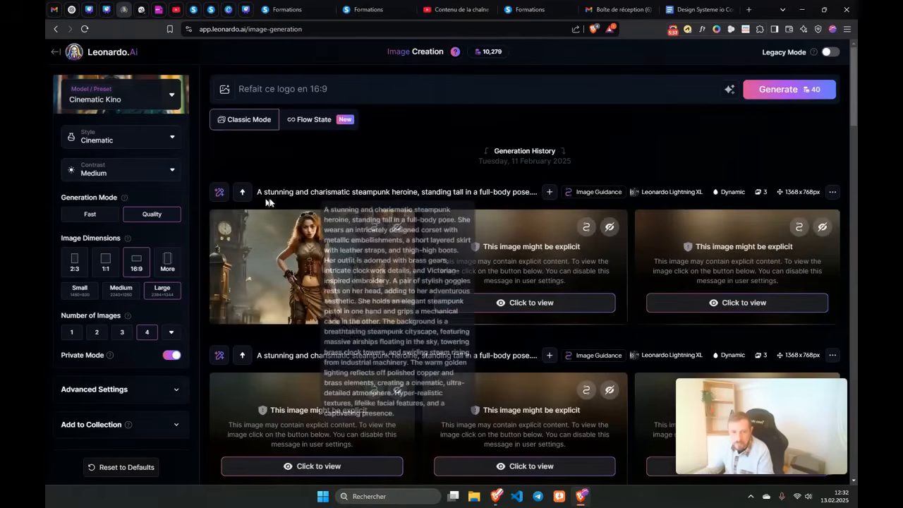
{"action": "left_click", "coordinate": [357, 320]}
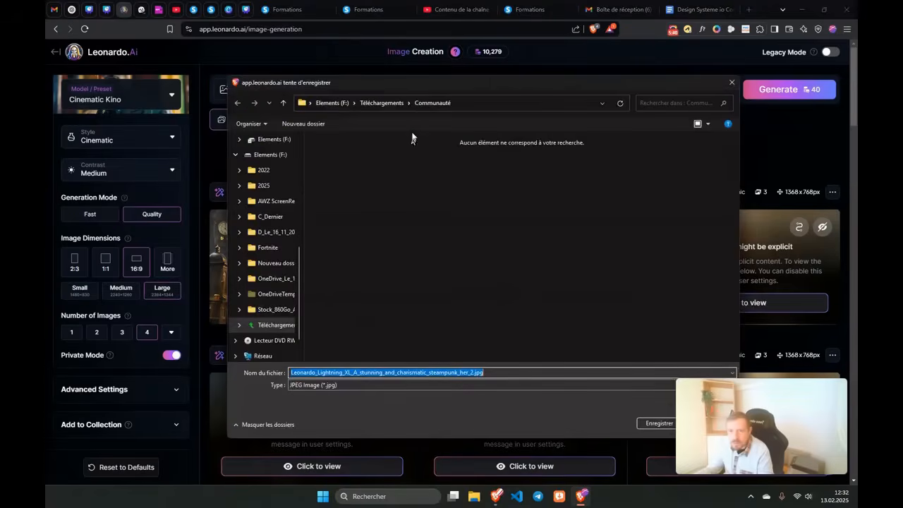
{"action": "scroll", "coordinate": [270, 205], "scroll_direction": "up", "scroll_amount": 4}
{"action": "left_click", "coordinate": [268, 155]}
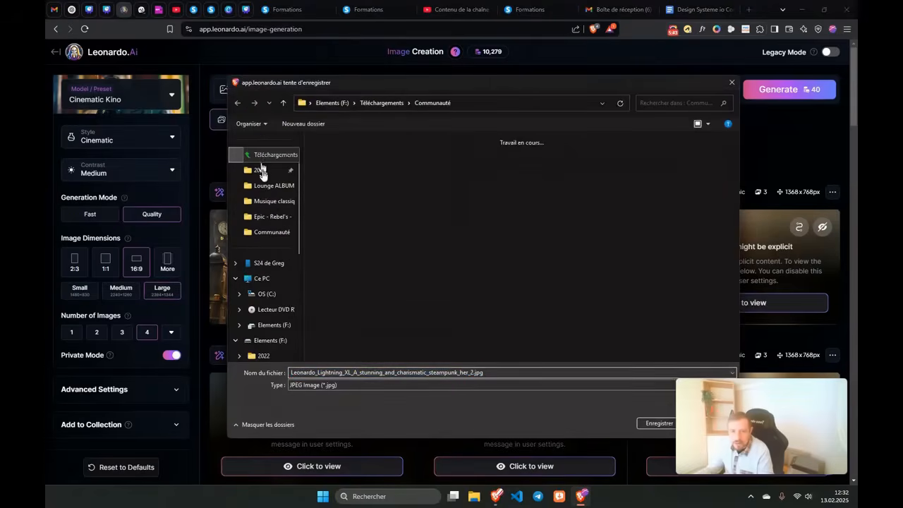
Step: Name the downloaded JPEG "logo-" followed by the trainer's first name, and save it
{"action": "left_click", "coordinate": [410, 385]}
{"action": "left_click", "coordinate": [410, 380]}
{"action": "left_click", "coordinate": [441, 372]}
{"action": "left_click", "coordinate": [459, 373]}
{"action": "left_click_drag", "start_coordinate": [472, 373], "coordinate": [288, 368]}
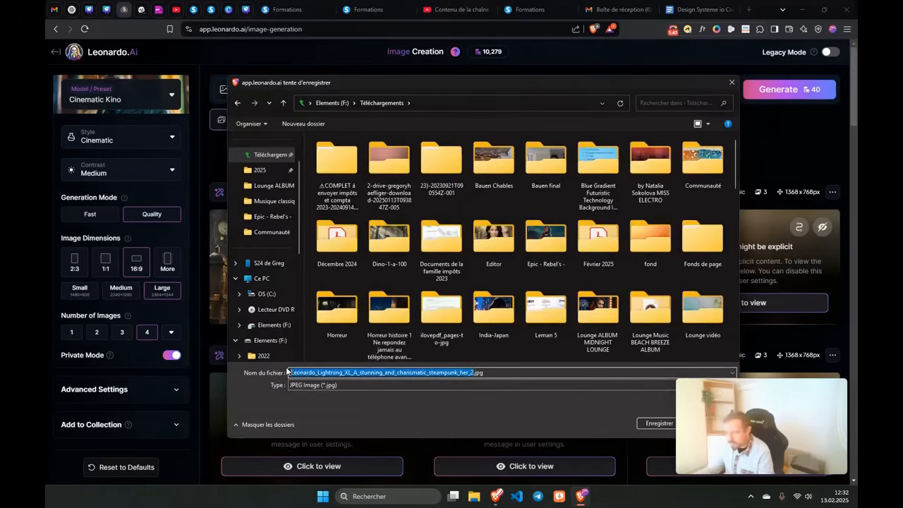
{"action": "key", "text": "BackSpace"}
{"action": "type", "text": "logo"}
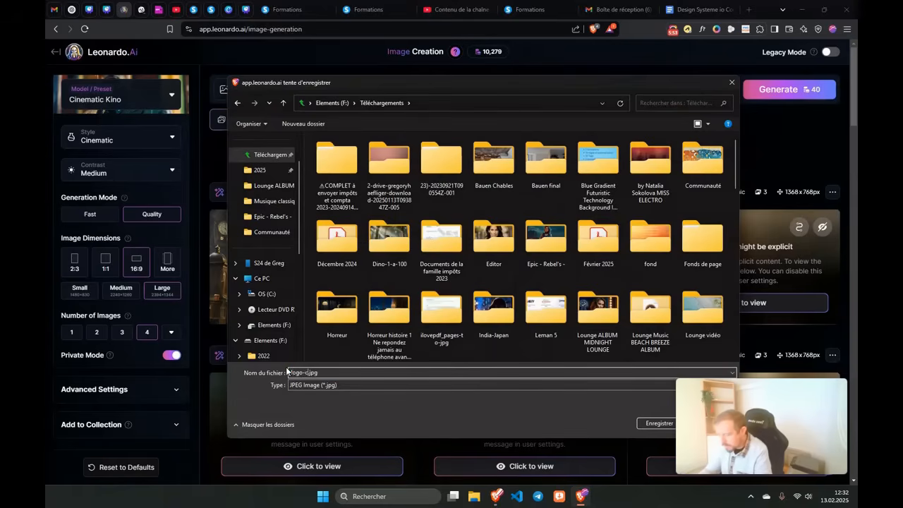
{"action": "type", "text": "-camille"}
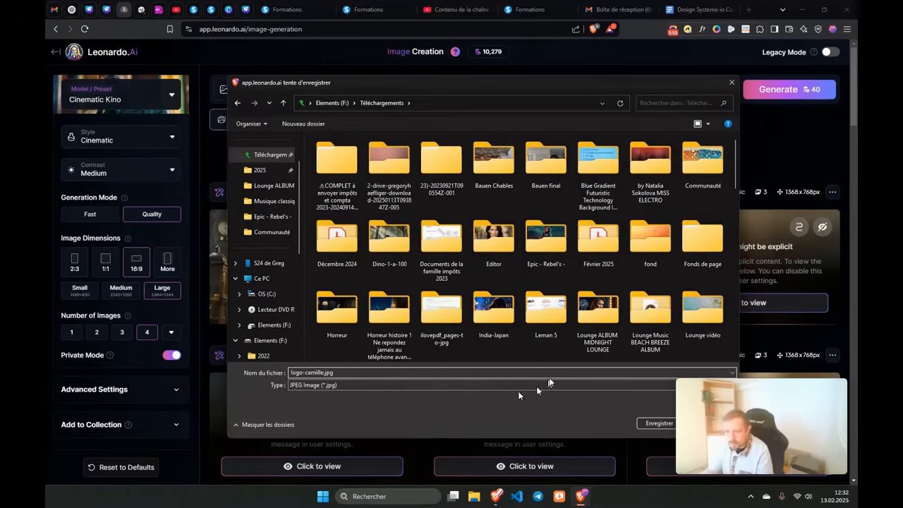
{"action": "left_click", "coordinate": [656, 423]}
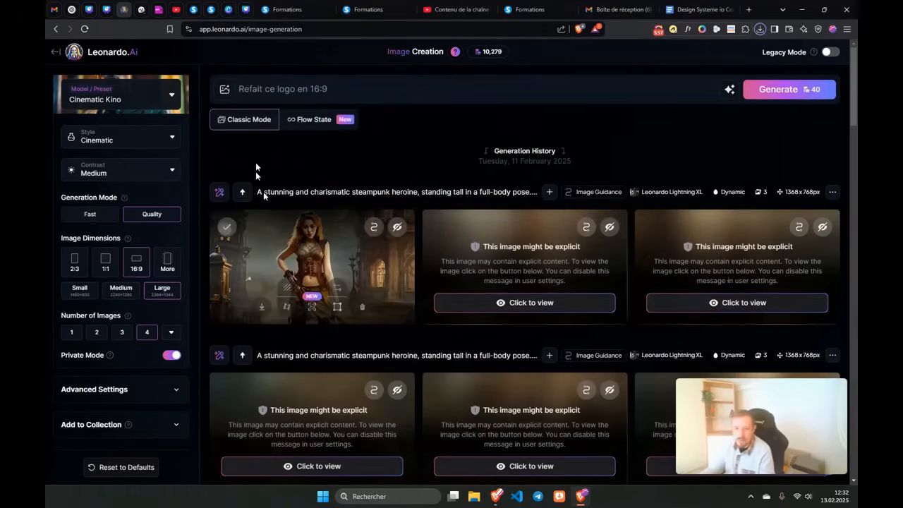
Step: Switch back to the Systeme.io course settings page for the Instagram course and close the open font list
{"action": "left_click", "coordinate": [523, 8]}
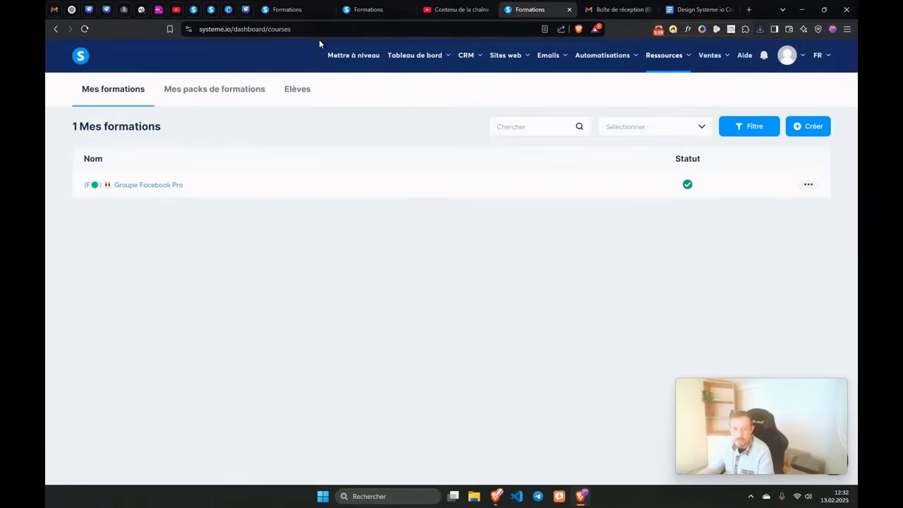
{"action": "left_click", "coordinate": [367, 9]}
{"action": "left_click", "coordinate": [286, 9]}
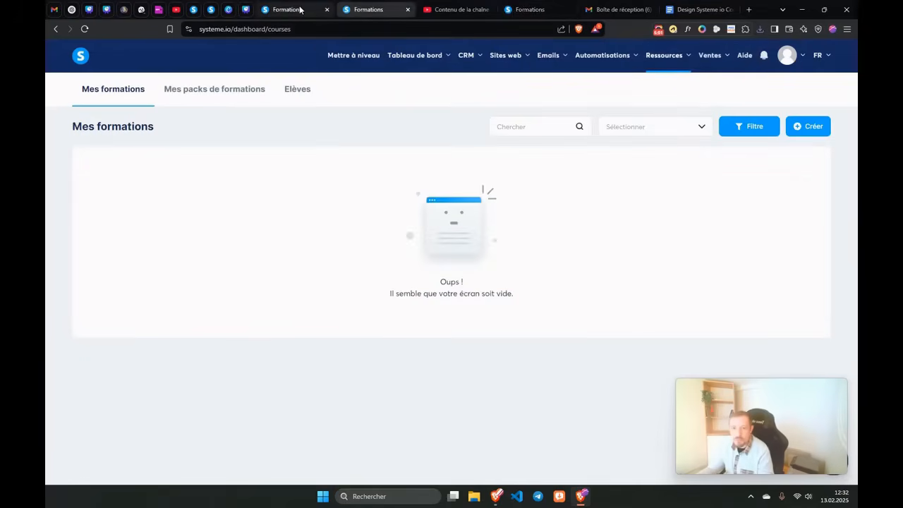
{"action": "left_click", "coordinate": [161, 272]}
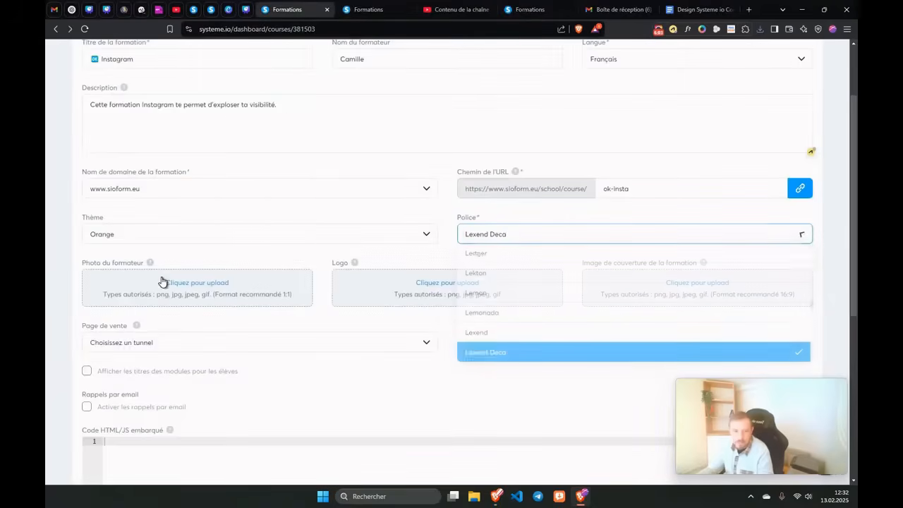
Step: Choose the downloaded steampunk heroine JPEG from the Téléchargements folder as the trainer photo
{"action": "left_click", "coordinate": [197, 284]}
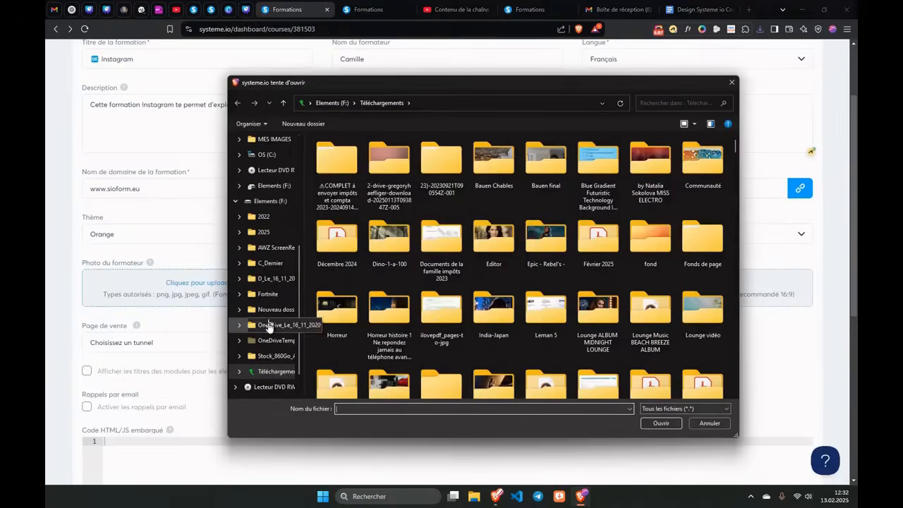
{"action": "scroll", "coordinate": [272, 172], "scroll_direction": "up", "scroll_amount": 5}
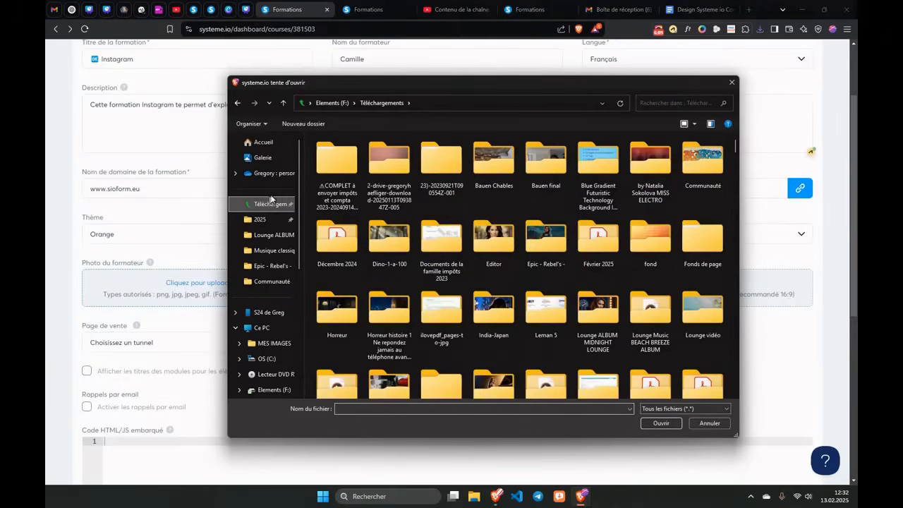
{"action": "left_click", "coordinate": [386, 408]}
{"action": "type", "text": "logo"}
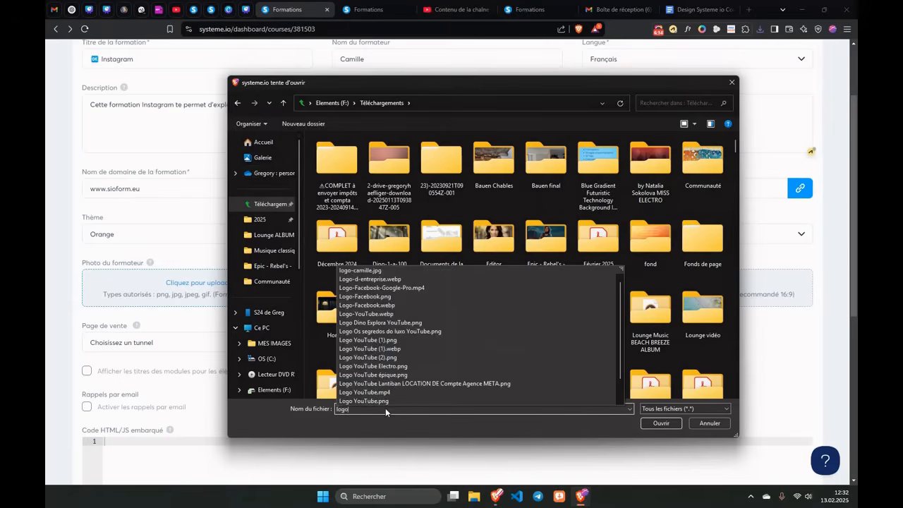
{"action": "left_click", "coordinate": [369, 272]}
{"action": "left_click", "coordinate": [659, 423]}
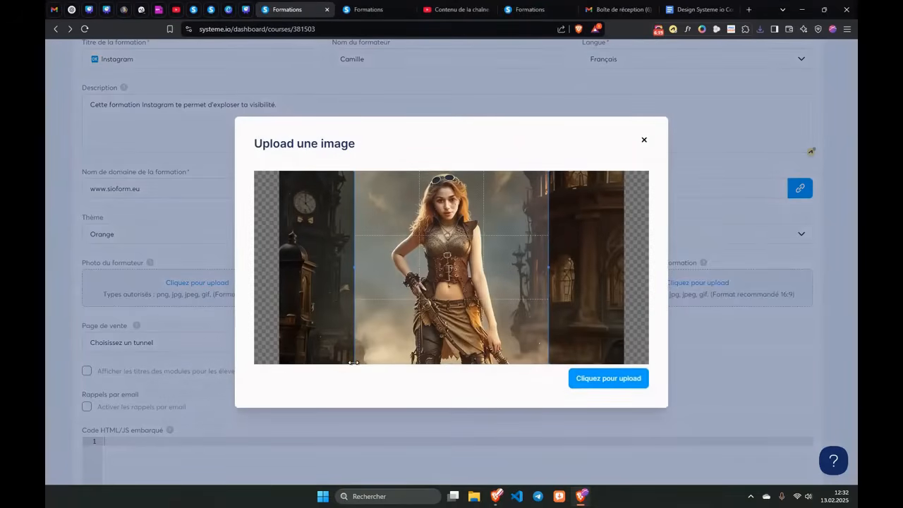
Step: Crop the trainer photo to a square around the heroine's head and upper body, and upload it
{"action": "left_click_drag", "start_coordinate": [354, 363], "coordinate": [463, 256]}
{"action": "left_click_drag", "start_coordinate": [485, 227], "coordinate": [392, 262]}
{"action": "left_click_drag", "start_coordinate": [426, 225], "coordinate": [438, 224]}
{"action": "left_click_drag", "start_coordinate": [447, 260], "coordinate": [448, 269]}
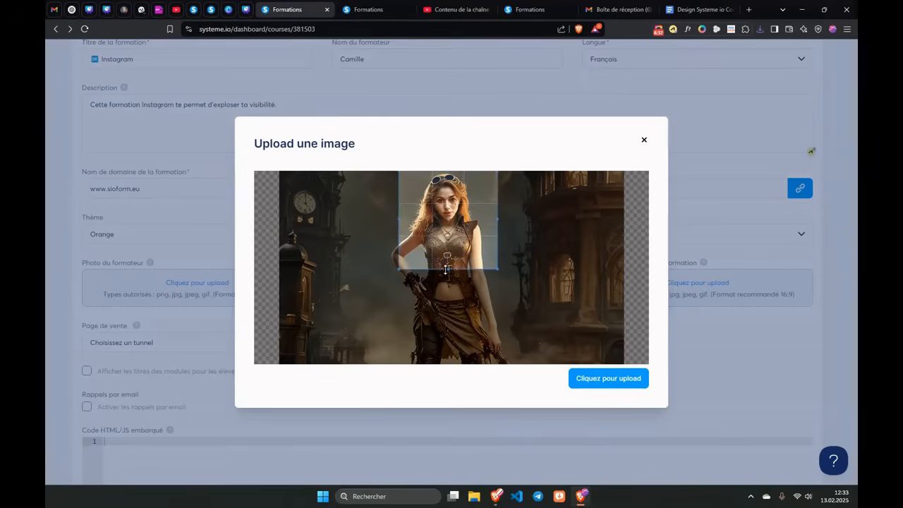
{"action": "left_click", "coordinate": [582, 385]}
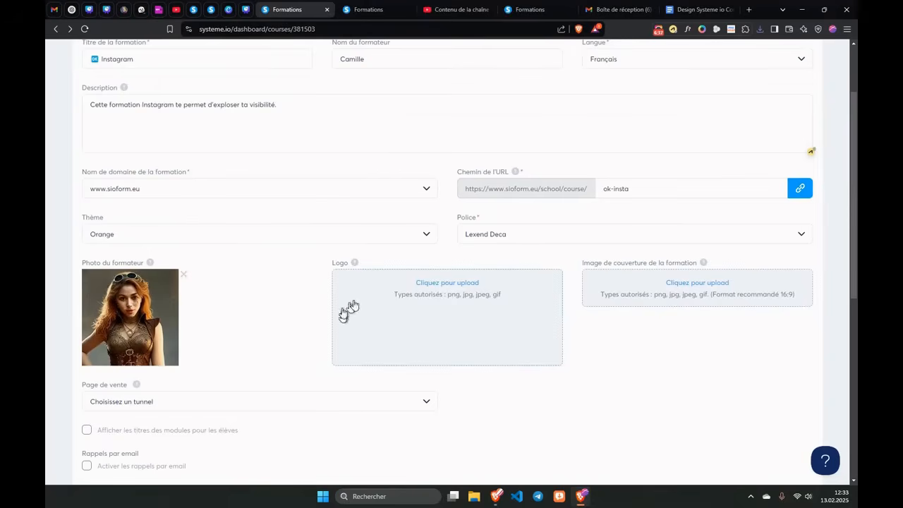
Step: Upload (1).png from the Téléchargements folder as the course logo, keeping the proposed square crop
{"action": "left_click", "coordinate": [430, 283]}
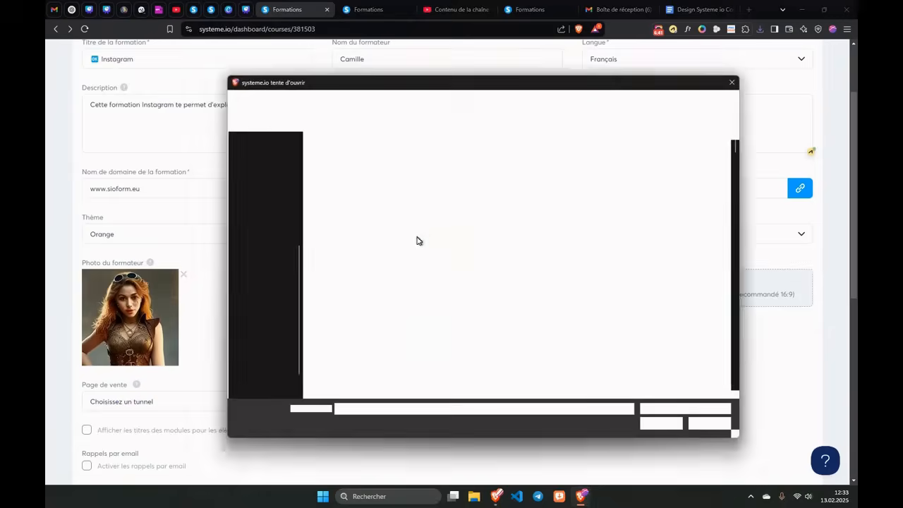
{"action": "scroll", "coordinate": [261, 189], "scroll_direction": "up", "scroll_amount": 5}
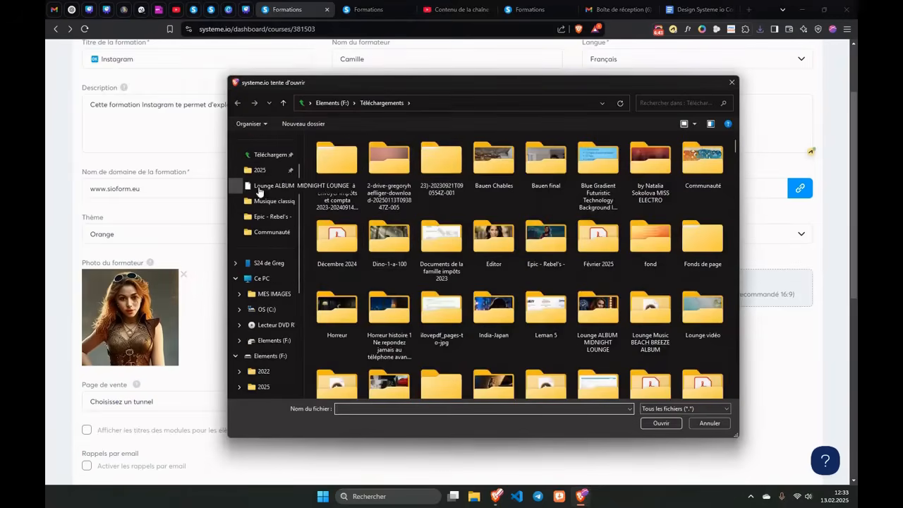
{"action": "scroll", "coordinate": [496, 266], "scroll_direction": "down", "scroll_amount": 10}
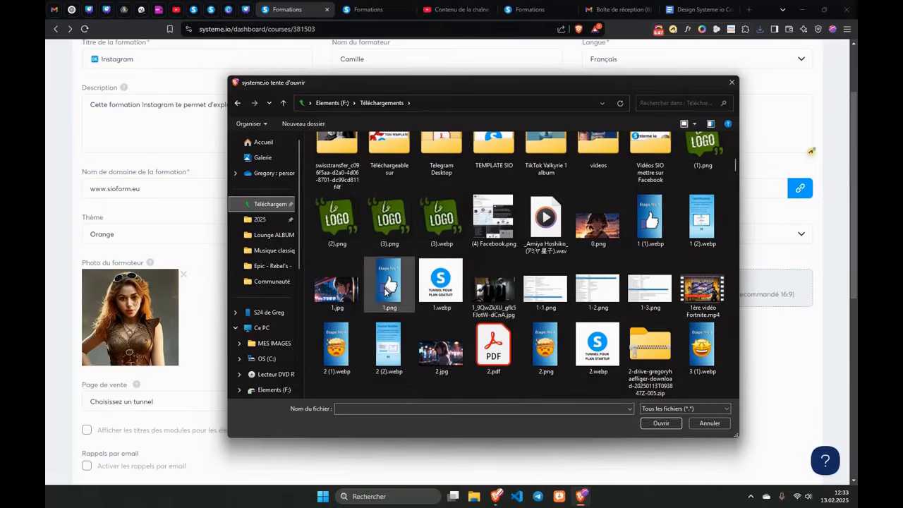
{"action": "left_click", "coordinate": [387, 286]}
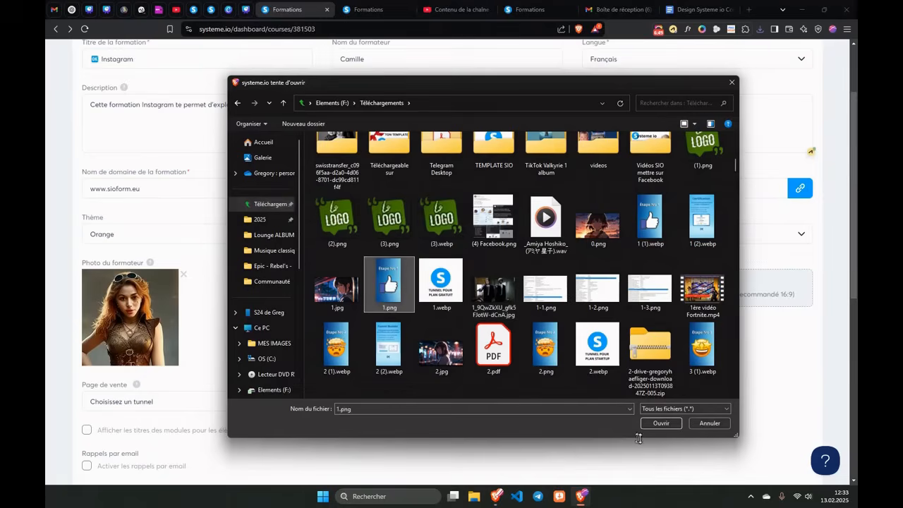
{"action": "left_click", "coordinate": [706, 154]}
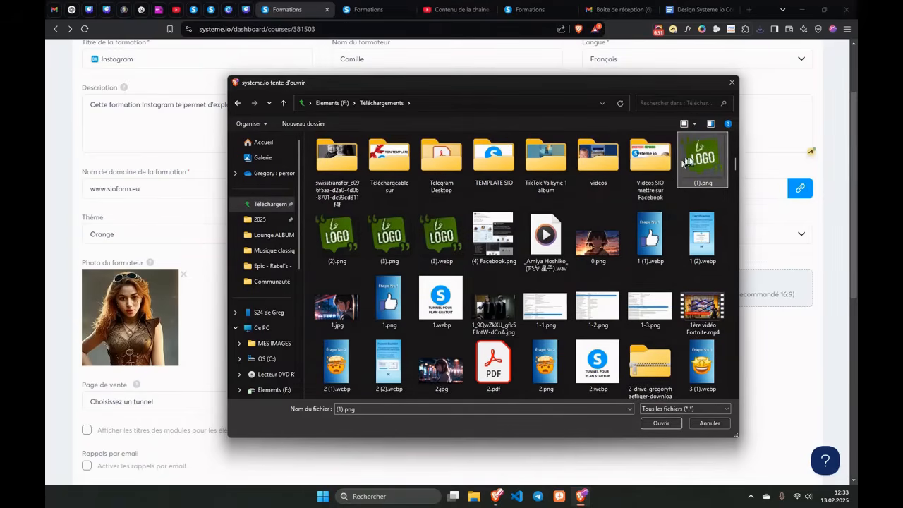
{"action": "left_click", "coordinate": [649, 423]}
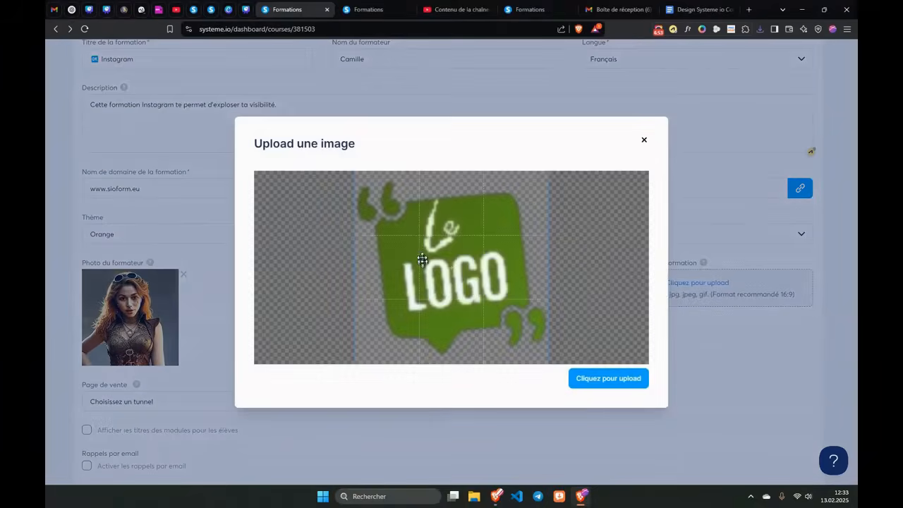
{"action": "left_click", "coordinate": [611, 380]}
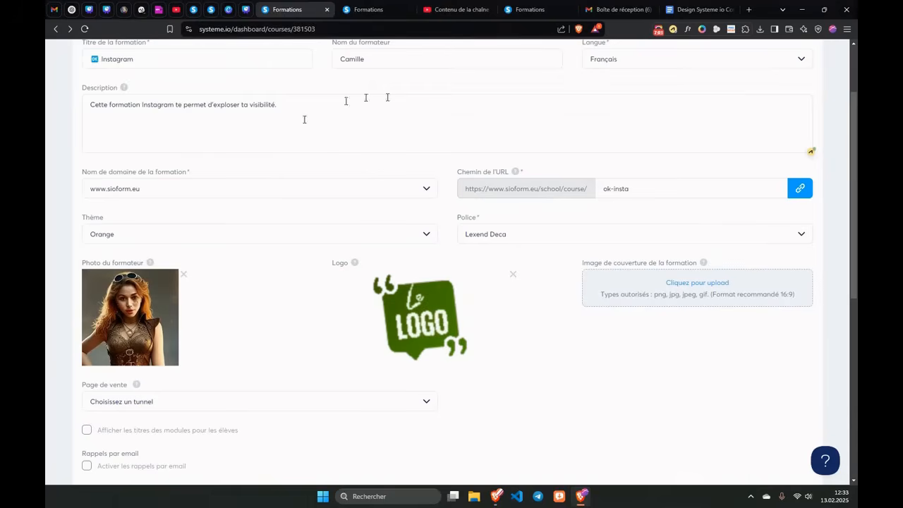
Step: Upload 0.png from the Téléchargements folder as the course cover image, keeping the proposed crop
{"action": "left_click", "coordinate": [619, 288]}
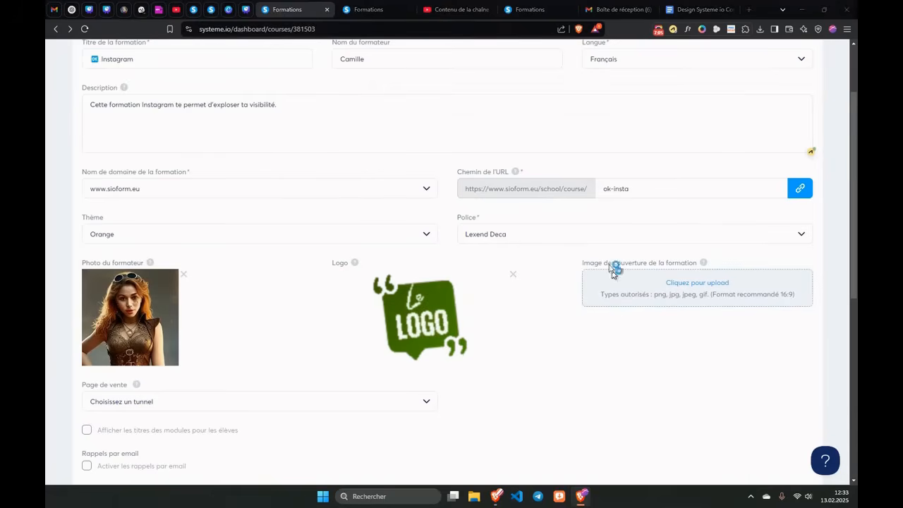
{"action": "scroll", "coordinate": [433, 276], "scroll_direction": "down", "scroll_amount": 5}
{"action": "scroll", "coordinate": [433, 277], "scroll_direction": "down", "scroll_amount": 2}
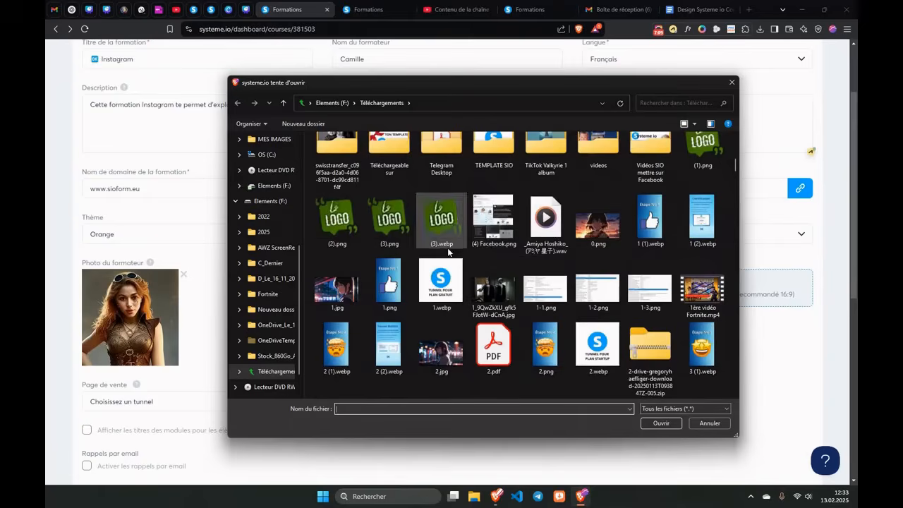
{"action": "left_click", "coordinate": [595, 225]}
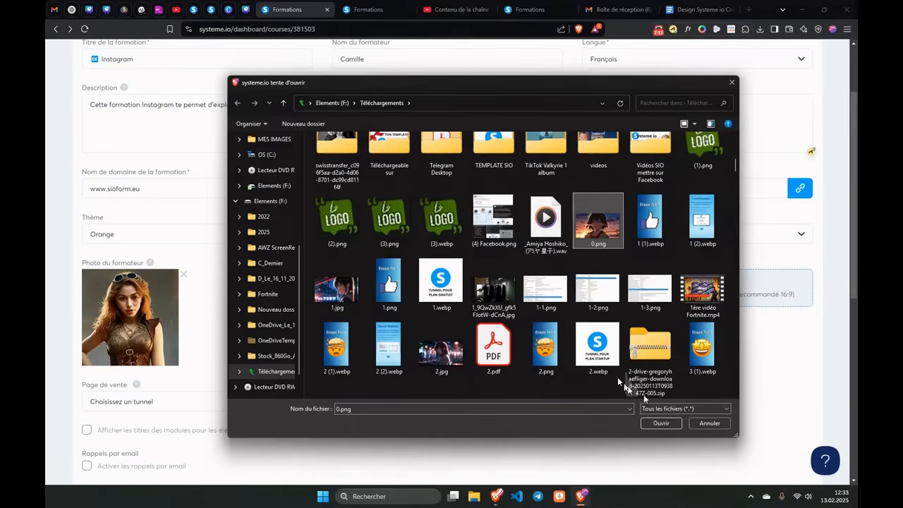
{"action": "left_click", "coordinate": [649, 424]}
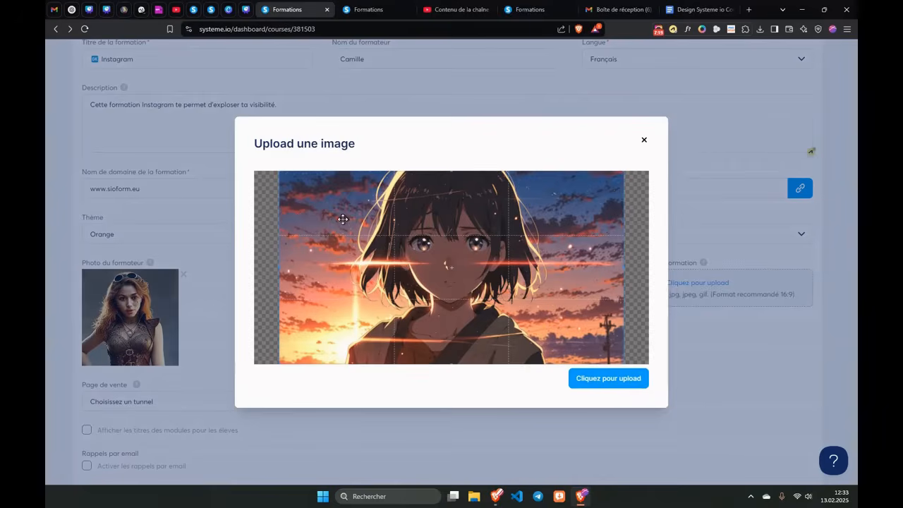
{"action": "left_click", "coordinate": [591, 380]}
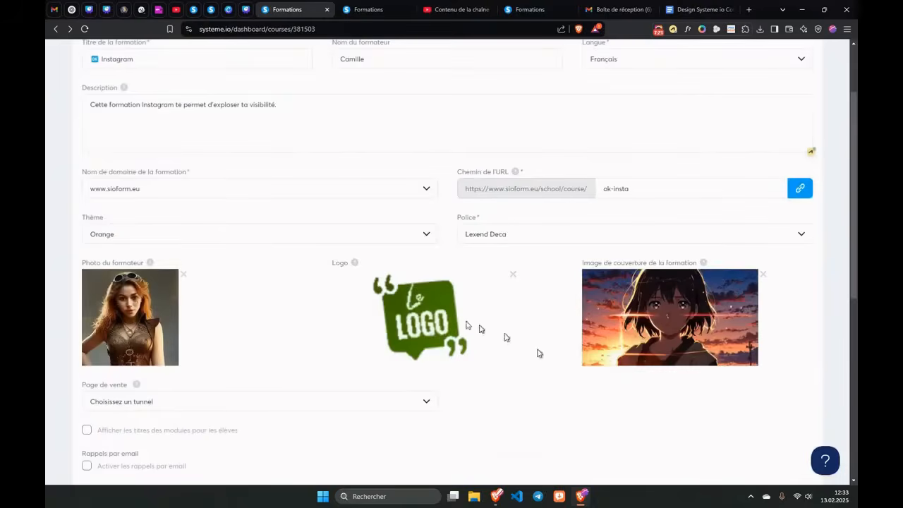
Step: Set the sales page to the "Modèle de tunnel : Capture + Merci" funnel with the "Paiement + code promo + order bump" step
{"action": "scroll", "coordinate": [634, 329], "scroll_direction": "down", "scroll_amount": 2}
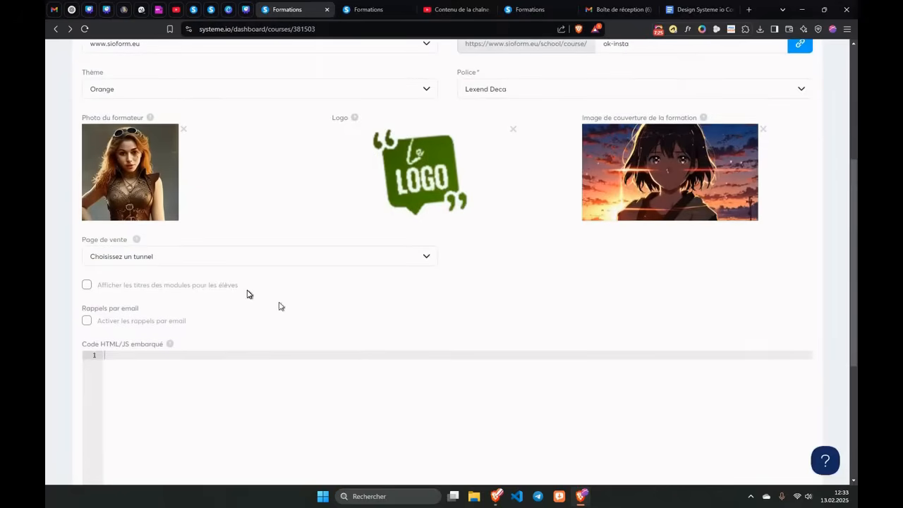
{"action": "left_click", "coordinate": [157, 256]}
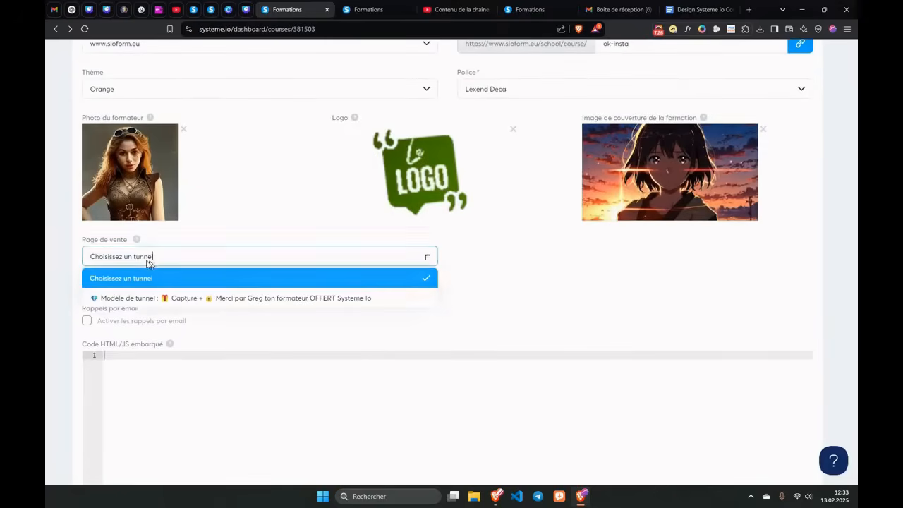
{"action": "left_click", "coordinate": [132, 297]}
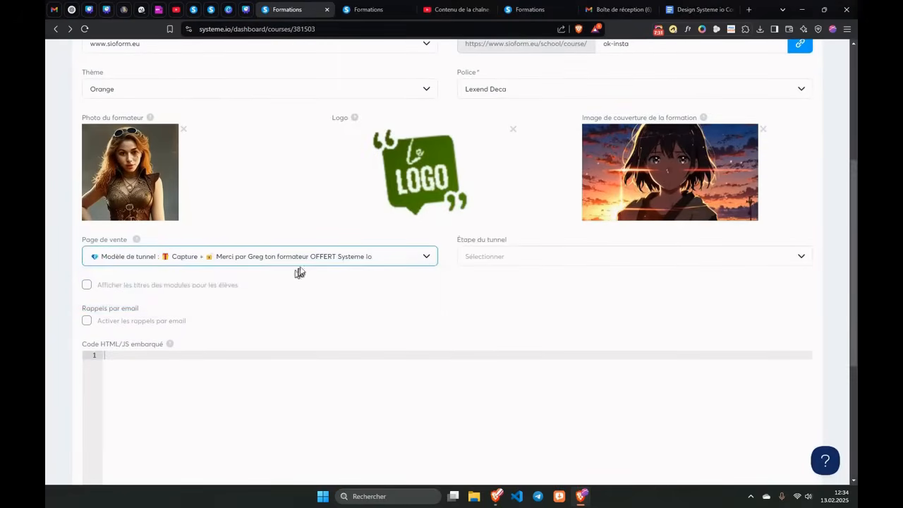
{"action": "left_click", "coordinate": [492, 260]}
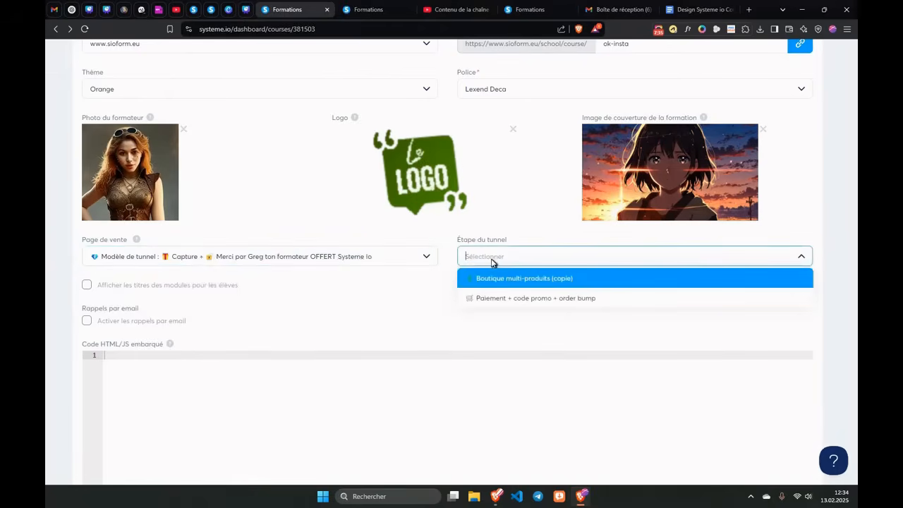
{"action": "left_click", "coordinate": [492, 298]}
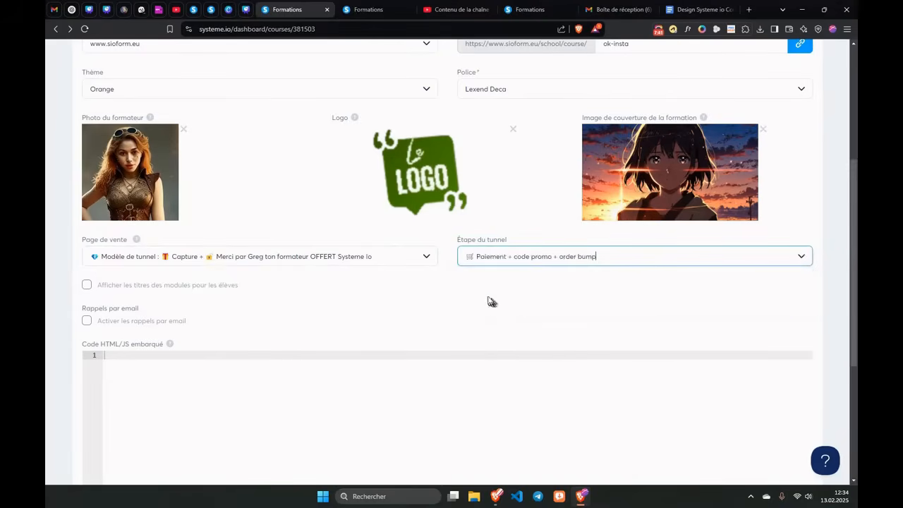
Step: Try to delete the end of the word "Instagram" in the course title
{"action": "scroll", "coordinate": [490, 301], "scroll_direction": "up", "scroll_amount": 5}
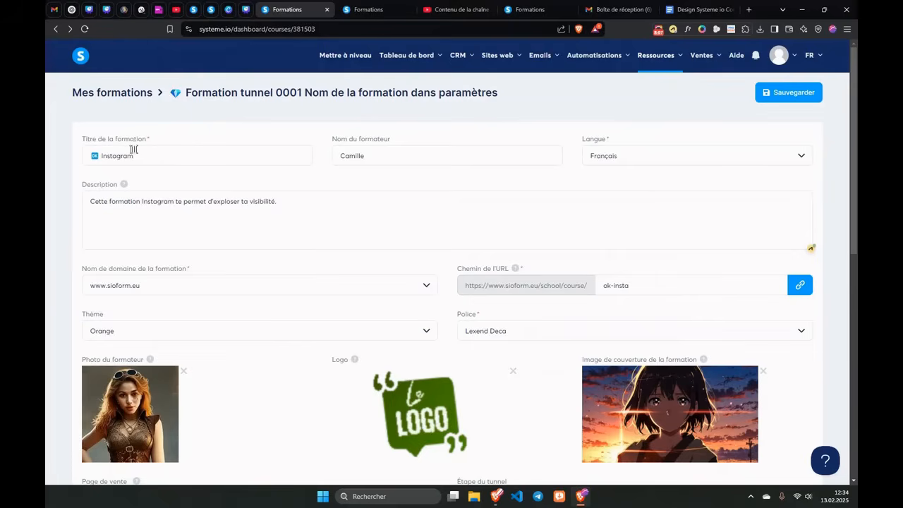
{"action": "left_click_drag", "start_coordinate": [118, 156], "coordinate": [136, 157]}
{"action": "key", "text": "BackSpace"}
{"action": "left_click", "coordinate": [90, 170]}
Step: Enable showing module titles to students and activate email reminders for the course
{"action": "scroll", "coordinate": [122, 176], "scroll_direction": "down", "scroll_amount": 2}
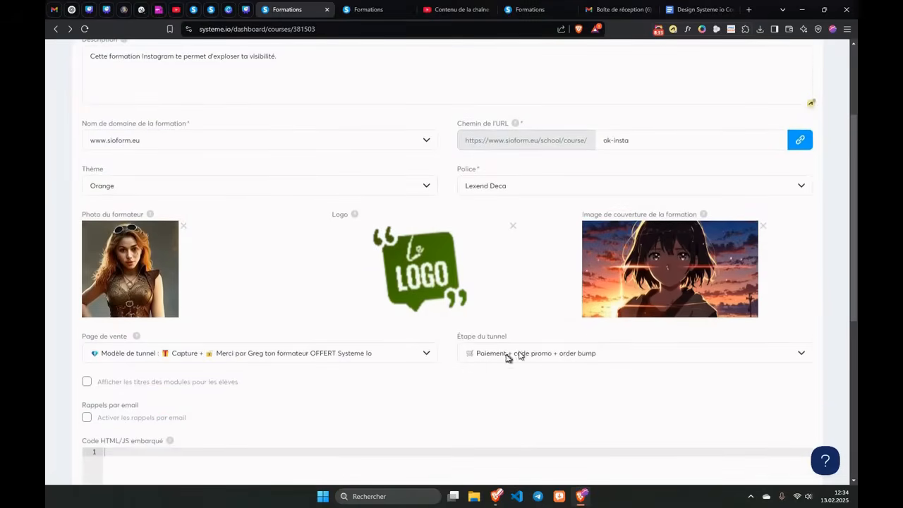
{"action": "scroll", "coordinate": [508, 353], "scroll_direction": "down", "scroll_amount": 1}
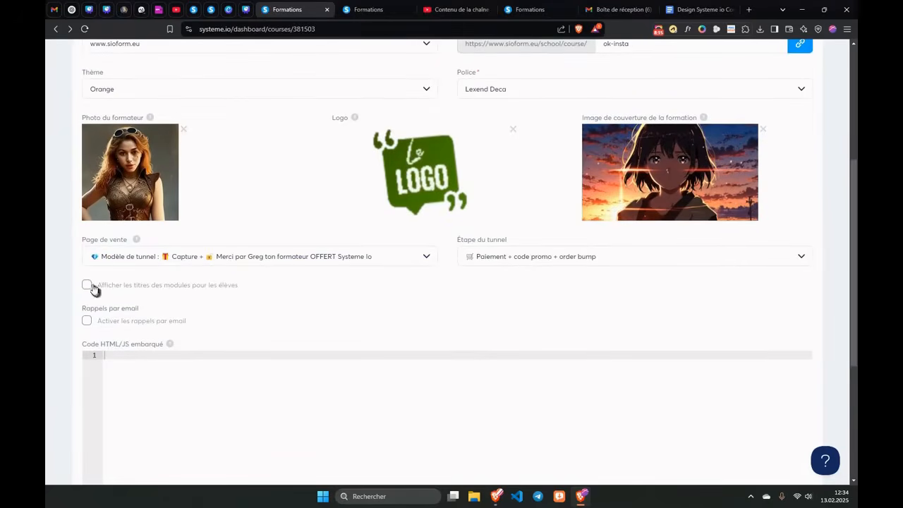
{"action": "left_click", "coordinate": [145, 287]}
{"action": "scroll", "coordinate": [119, 300], "scroll_direction": "down", "scroll_amount": 1}
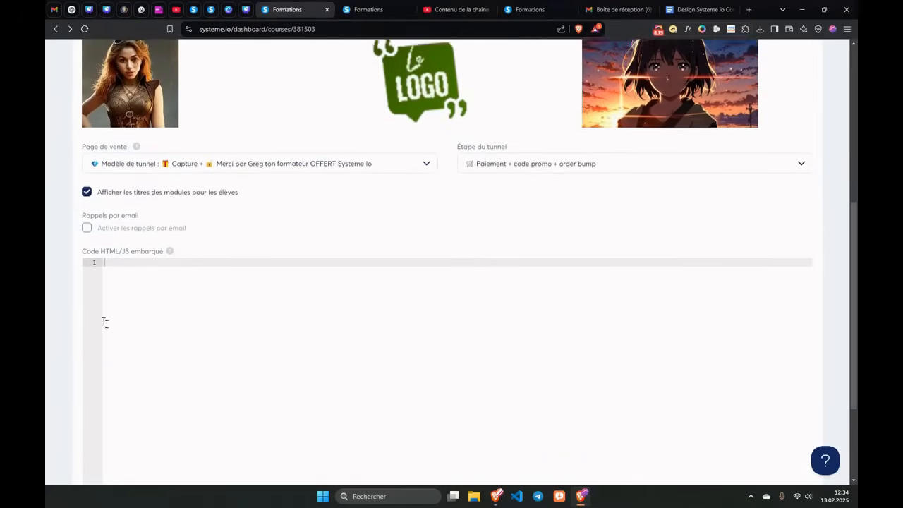
{"action": "left_click", "coordinate": [87, 224]}
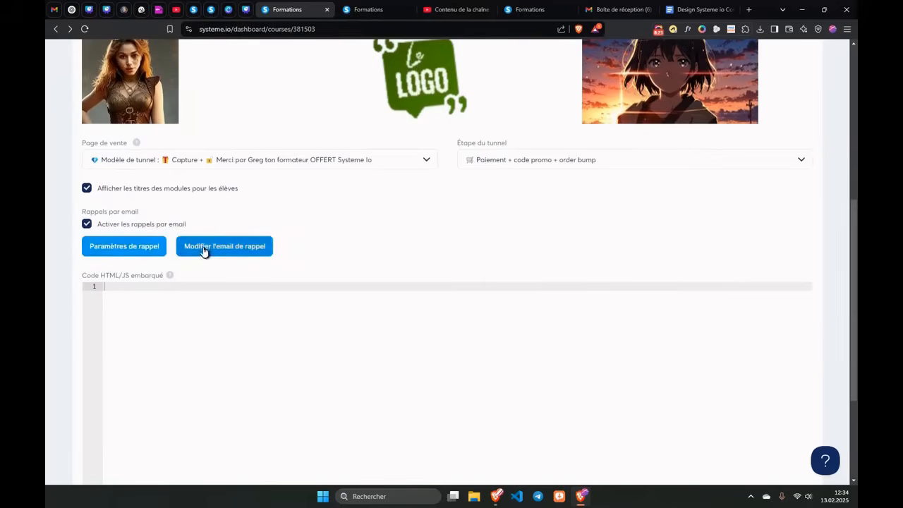
Step: In the reminder settings, set the sending condition to "Jours depuis l'inscription à la formation"
{"action": "left_click", "coordinate": [134, 246]}
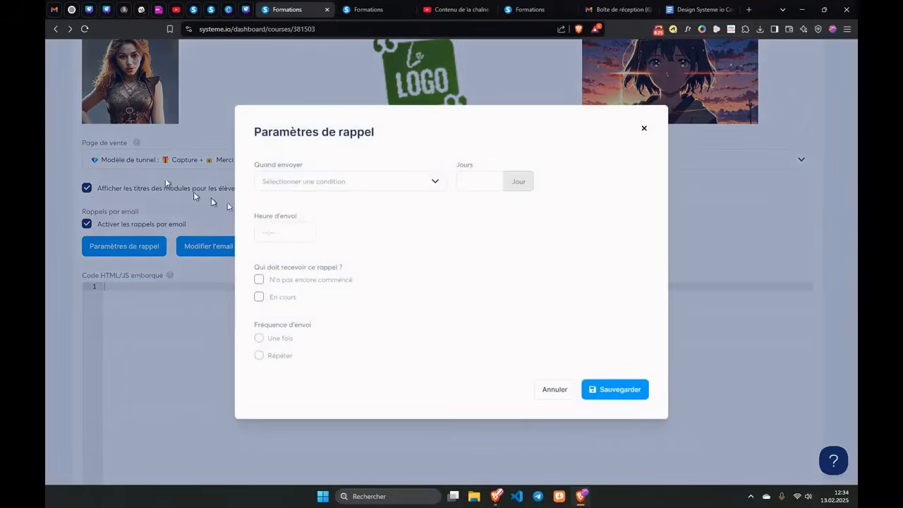
{"action": "left_click", "coordinate": [289, 181]}
{"action": "left_click", "coordinate": [297, 225]}
{"action": "left_click", "coordinate": [318, 183]}
{"action": "left_click", "coordinate": [328, 204]}
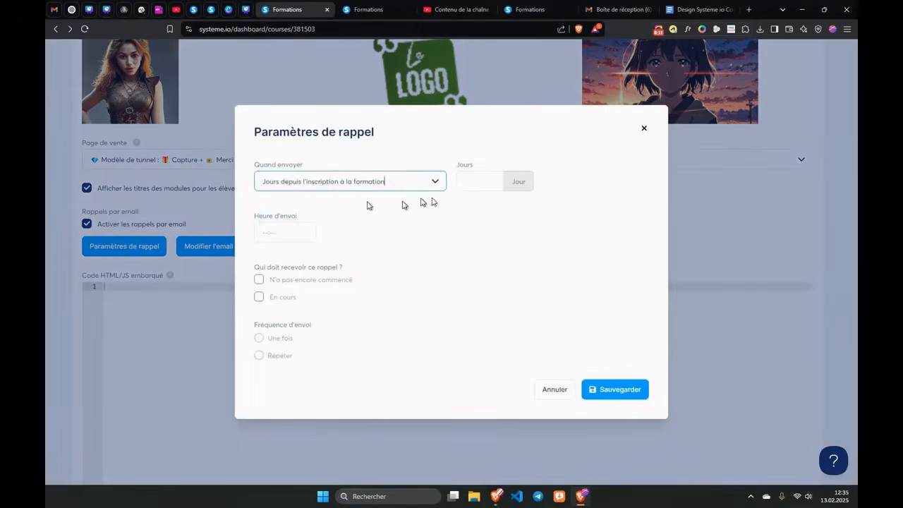
Step: Set the reminder's sending time to 12:00
{"action": "left_click", "coordinate": [478, 181]}
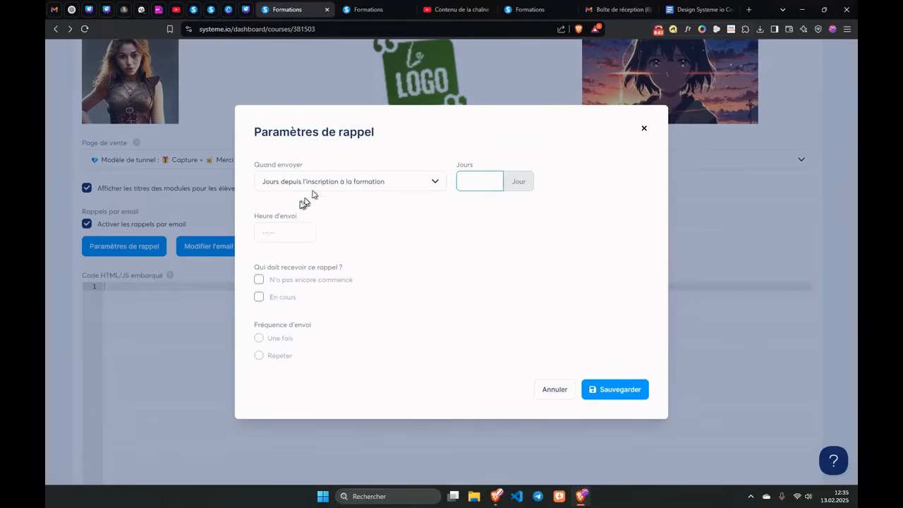
{"action": "left_click", "coordinate": [275, 225]}
{"action": "left_click", "coordinate": [279, 269]}
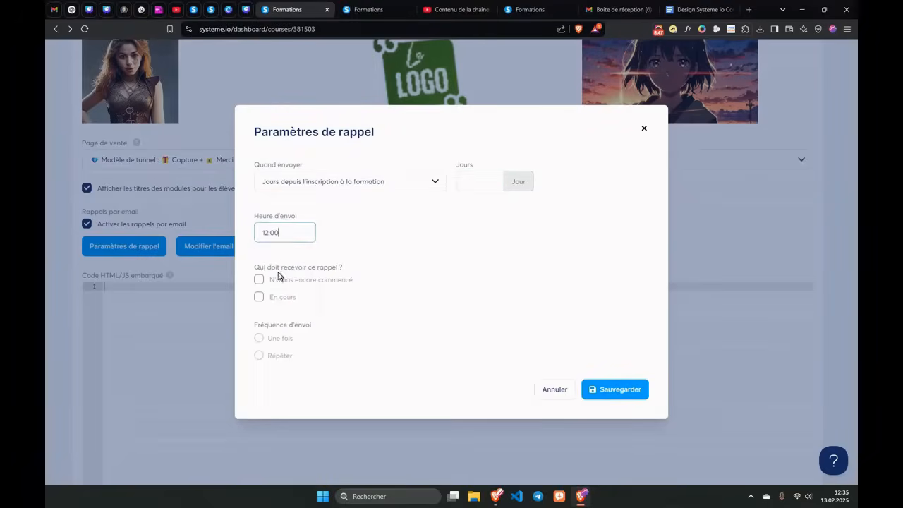
Step: Send the reminder to students whose course is in progress, and set the delay since enrolment to 3 days
{"action": "left_click", "coordinate": [259, 296]}
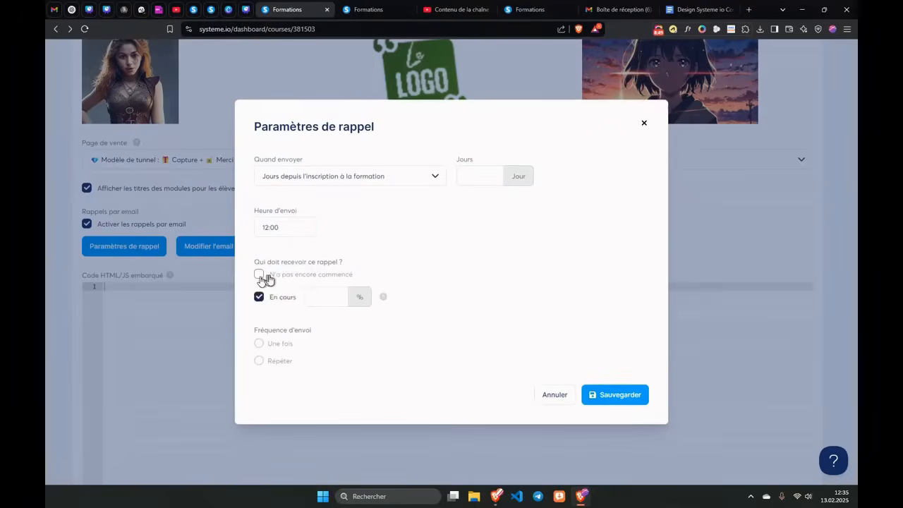
{"action": "left_click", "coordinate": [310, 297]}
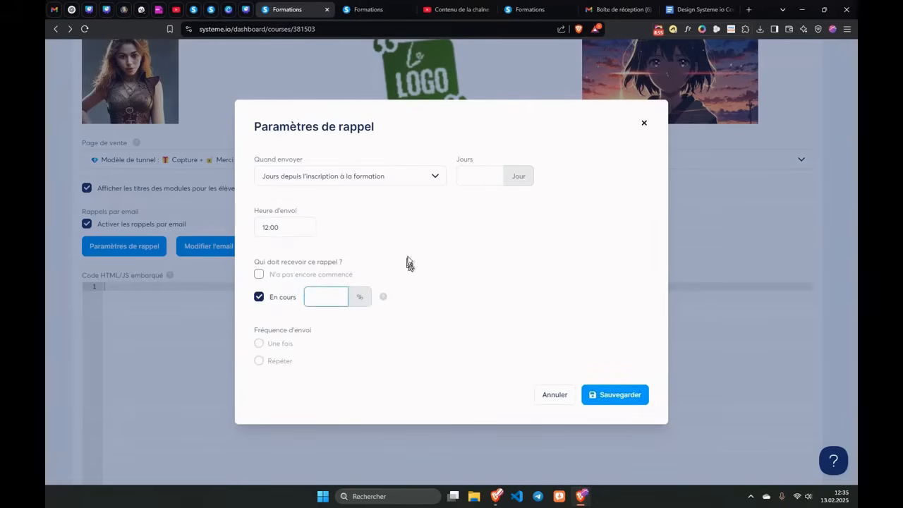
{"action": "left_click", "coordinate": [463, 173]}
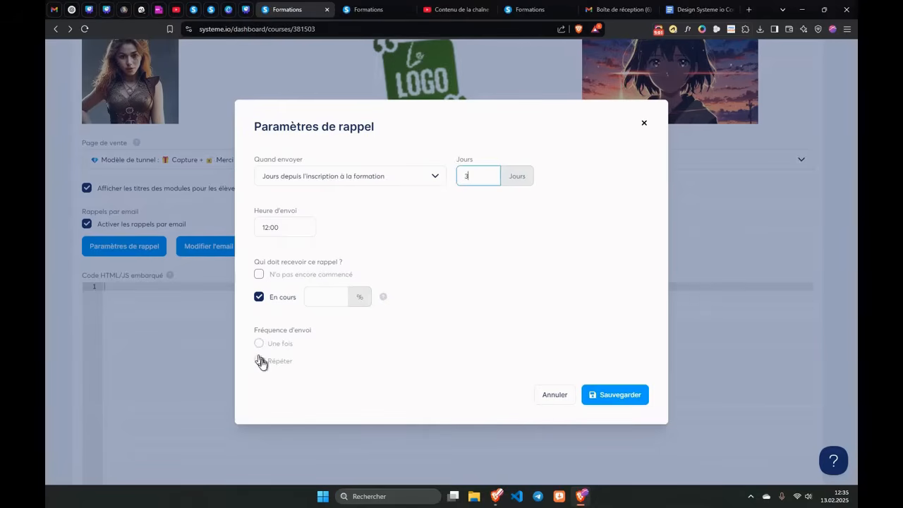
Step: Set the reminder's sending frequency to repeat every 15 days
{"action": "left_click", "coordinate": [259, 345]}
{"action": "left_click", "coordinate": [257, 361]}
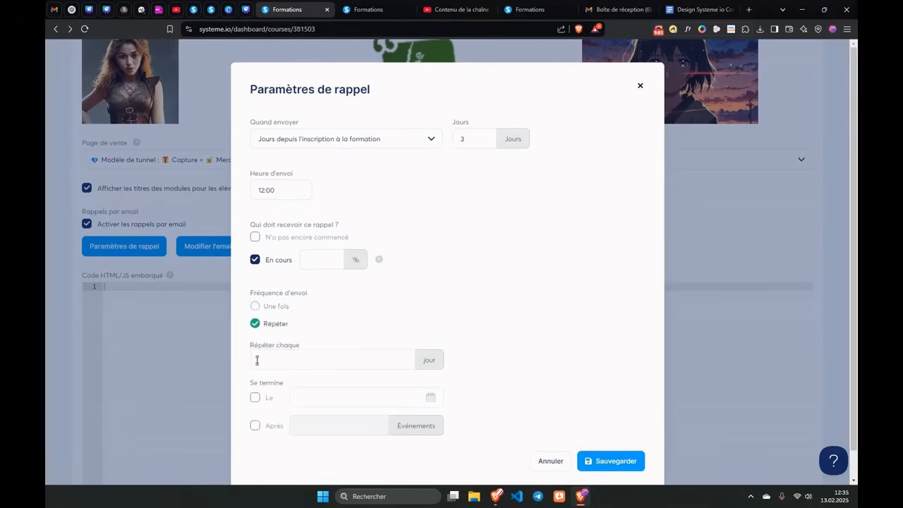
{"action": "left_click", "coordinate": [268, 359]}
{"action": "type", "text": "-2"}
{"action": "left_click", "coordinate": [467, 339]}
{"action": "left_click", "coordinate": [309, 359]}
Step: Try ending the reminder's repetition on a specific date and bring up the date calendar
{"action": "left_click", "coordinate": [256, 398]}
{"action": "left_click", "coordinate": [345, 398]}
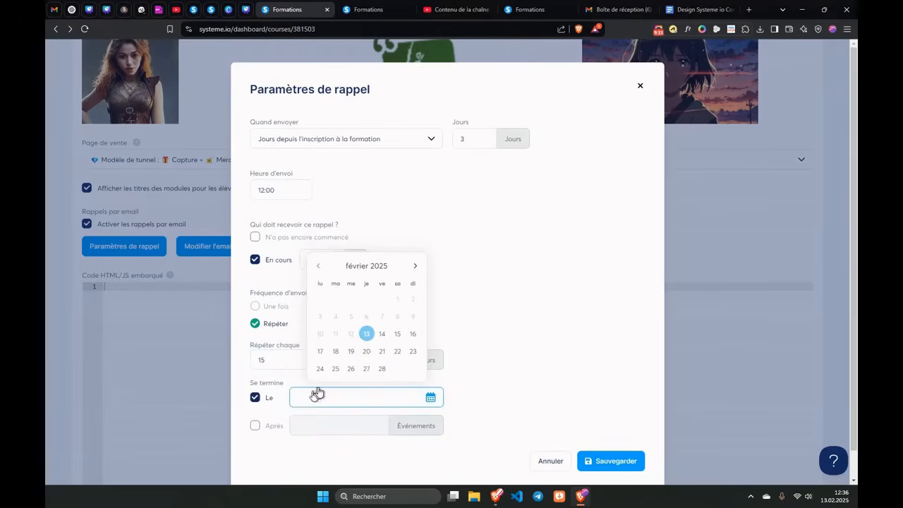
{"action": "left_click", "coordinate": [468, 395]}
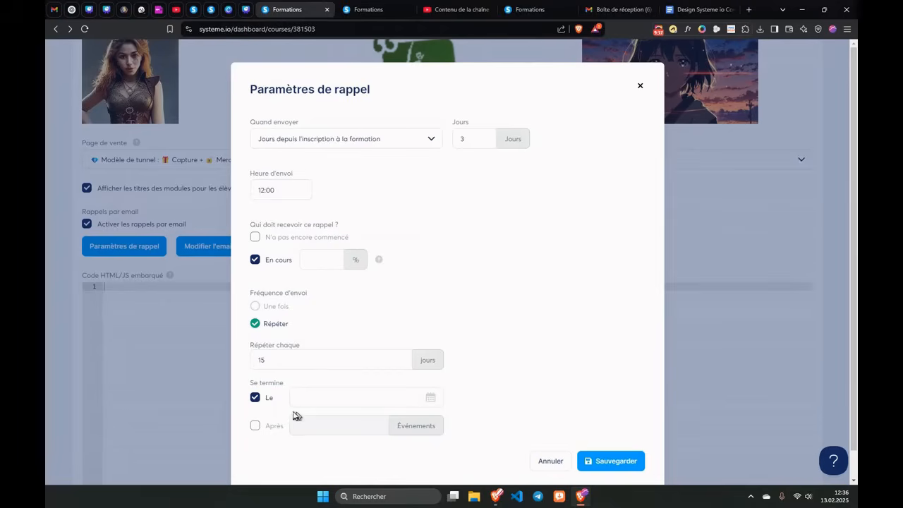
Step: Try ending the reminder's repetition after 1 event instead of on a date, and clear both end conditions
{"action": "left_click", "coordinate": [255, 428]}
{"action": "left_click", "coordinate": [389, 426]}
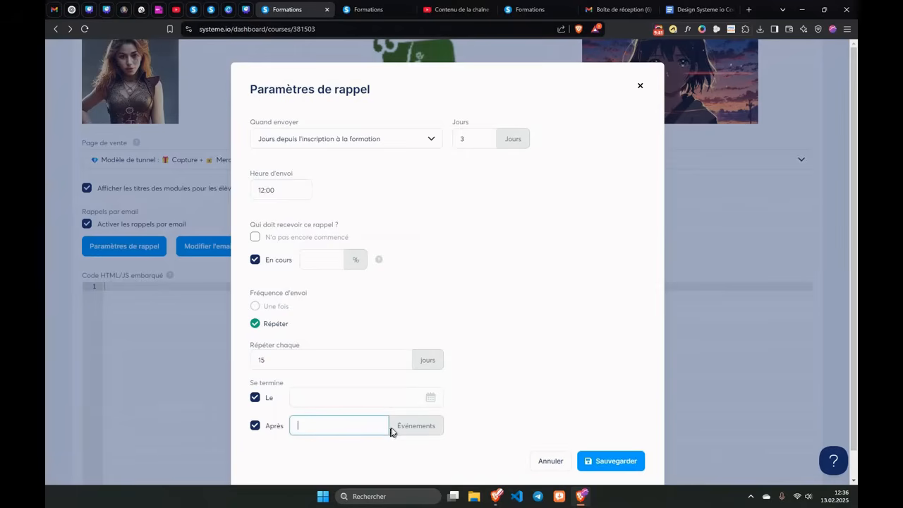
{"action": "left_click", "coordinate": [255, 398]}
{"action": "left_click", "coordinate": [364, 429]}
{"action": "scroll", "coordinate": [347, 428], "scroll_direction": "down", "scroll_amount": 1}
{"action": "type", "text": "1"}
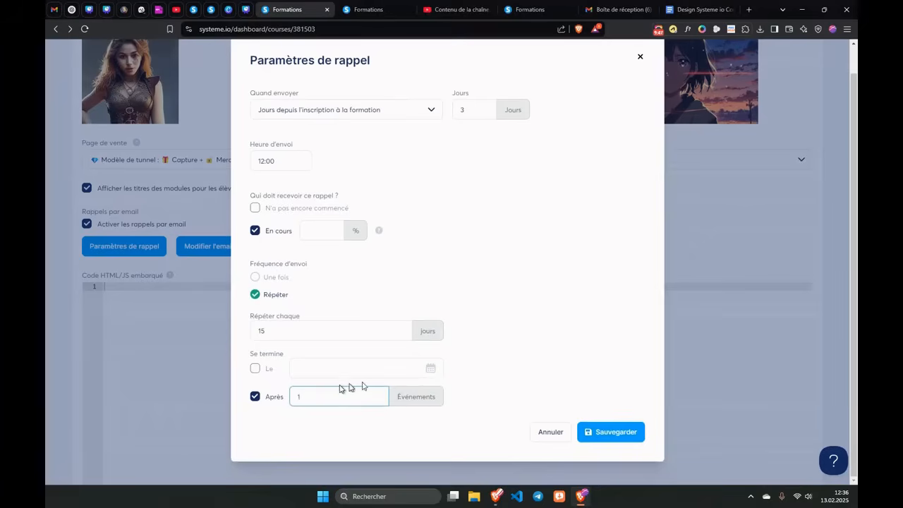
{"action": "left_click", "coordinate": [255, 397]}
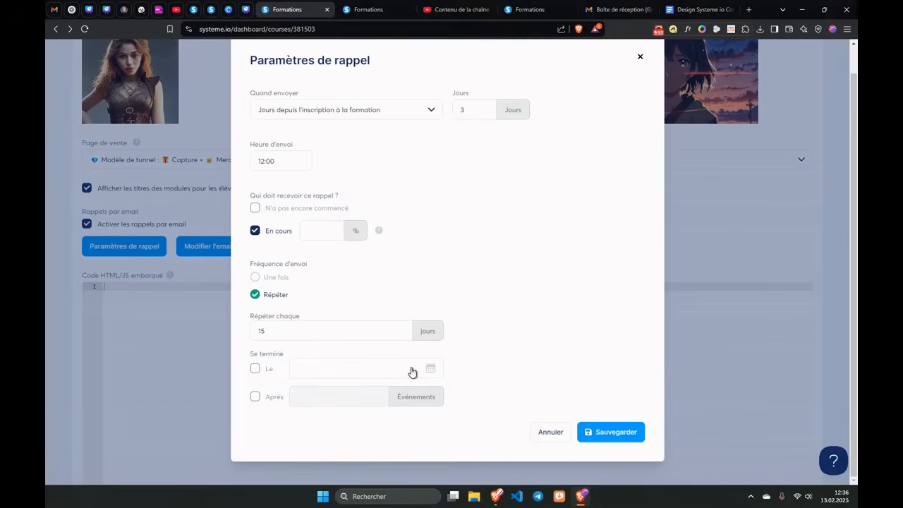
Step: Open Outil Capture d'écran and capture the browser page showing the reminder settings
{"action": "left_click", "coordinate": [370, 496]}
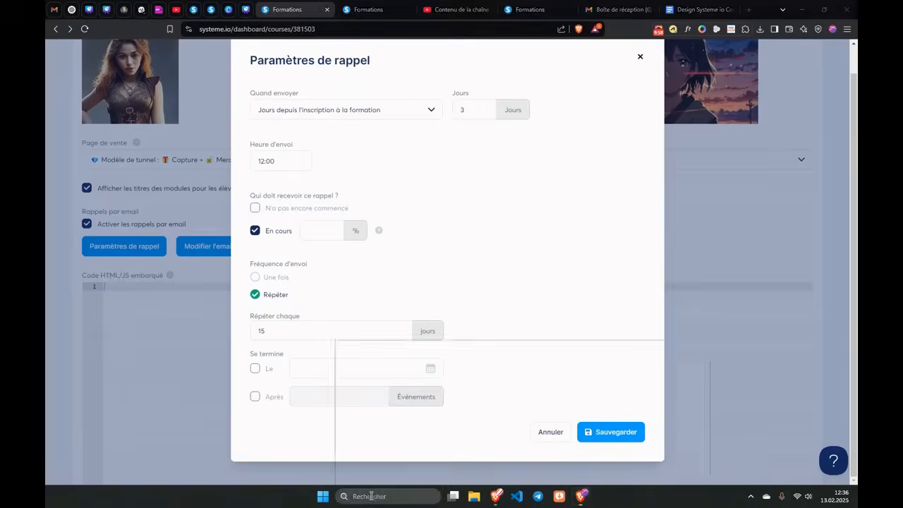
{"action": "type", "text": "CapCut"}
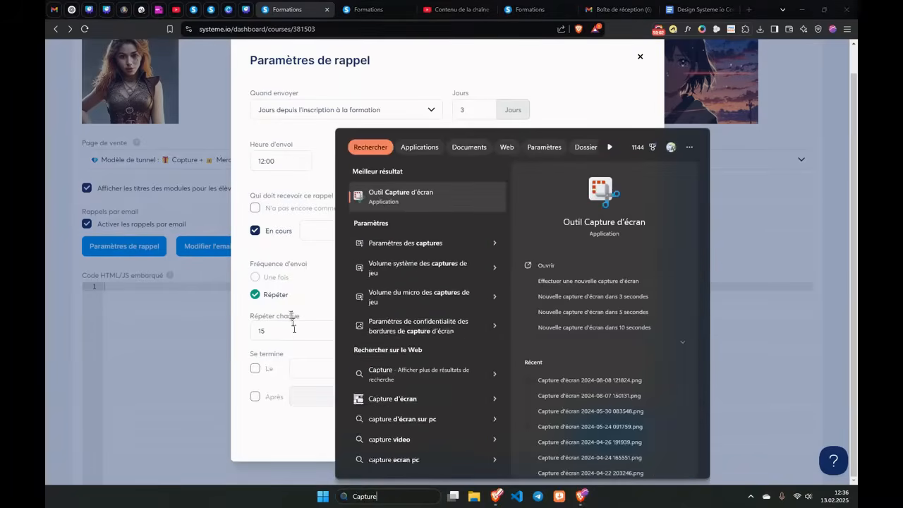
{"action": "left_click", "coordinate": [377, 199]}
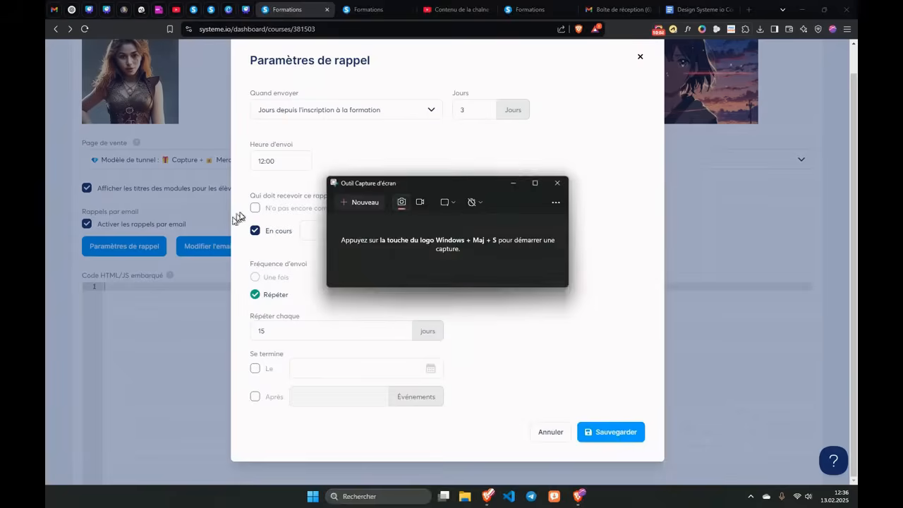
{"action": "left_click", "coordinate": [375, 201]}
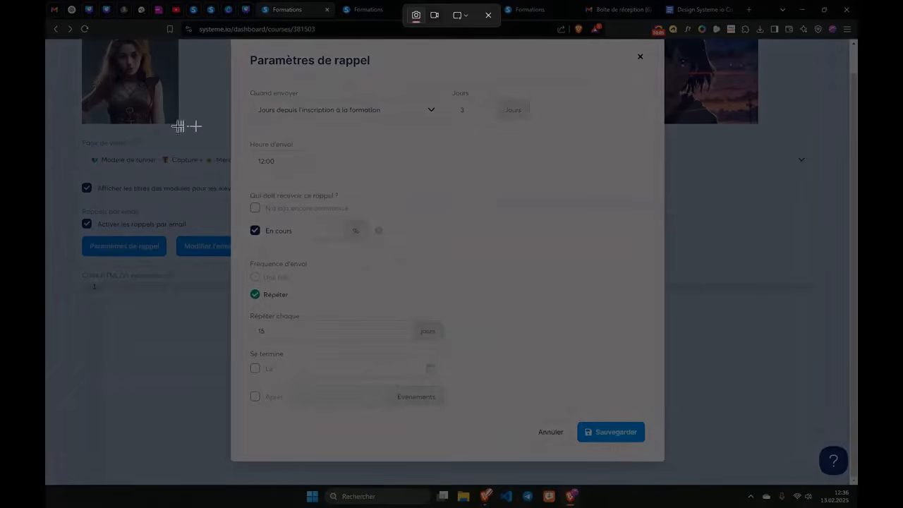
{"action": "left_click_drag", "start_coordinate": [55, 24], "coordinate": [706, 478]}
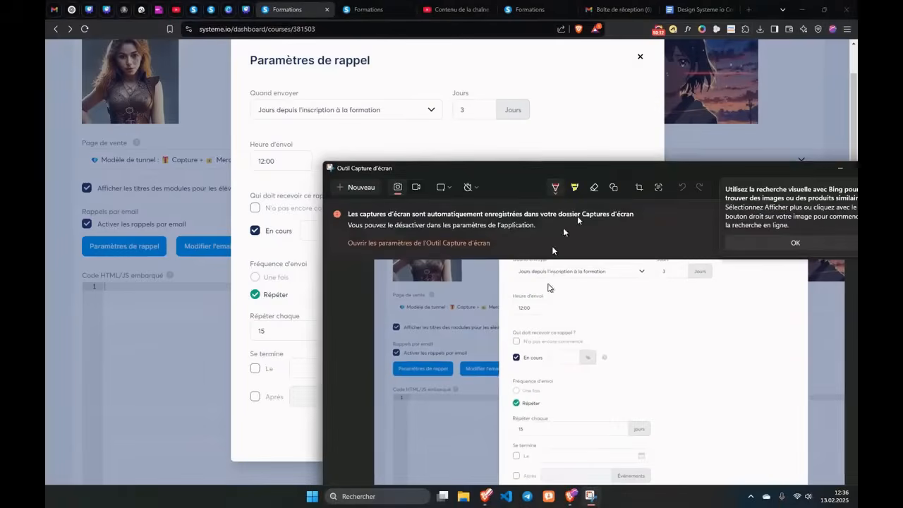
{"action": "left_click_drag", "start_coordinate": [510, 173], "coordinate": [473, 85]}
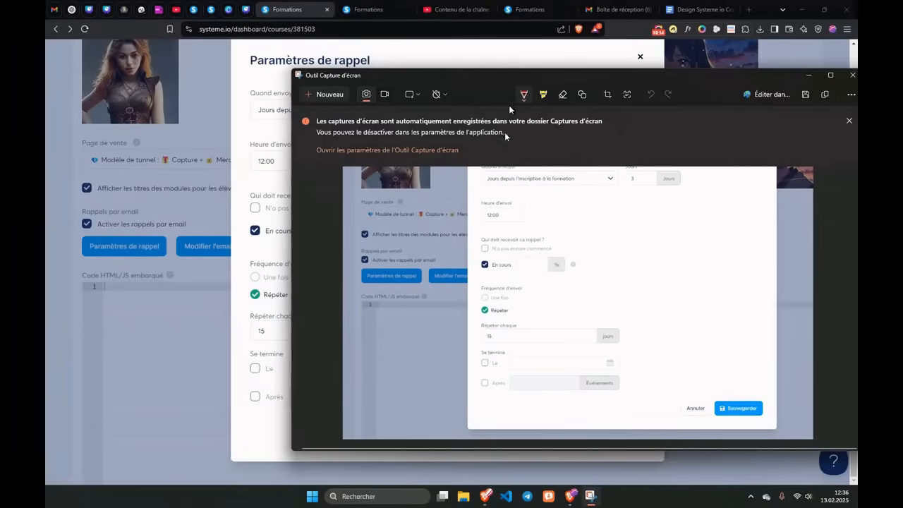
Step: Outline the "Se termine" options on the captured screenshot with the red pen
{"action": "left_click", "coordinate": [523, 94]}
{"action": "left_click", "coordinate": [620, 368]}
{"action": "mouse_move", "coordinate": [481, 374]}
{"action": "left_mouse_down"}
{"action": "mouse_move", "coordinate": [575, 409]}
{"action": "mouse_move", "coordinate": [643, 353]}
{"action": "mouse_move", "coordinate": [494, 361]}
{"action": "left_mouse_up"}
{"action": "scroll", "coordinate": [491, 268], "scroll_direction": "up", "scroll_amount": 1}
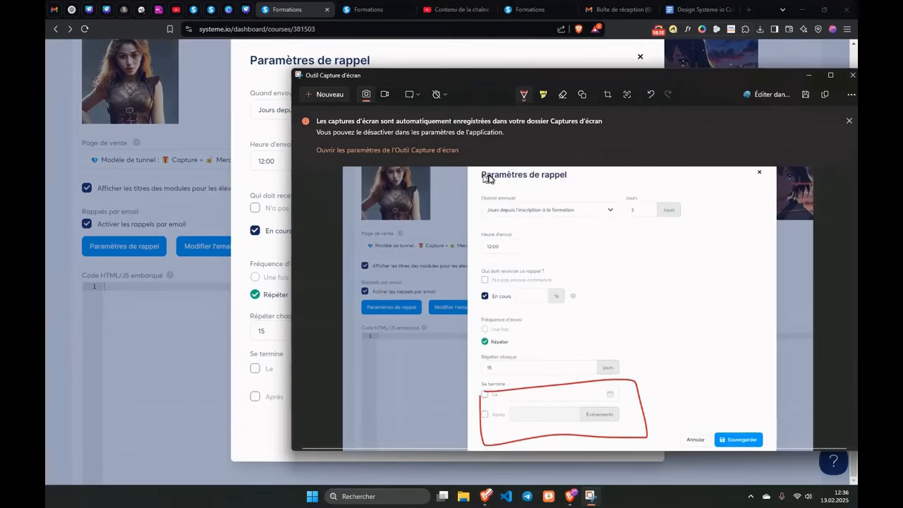
{"action": "mouse_move", "coordinate": [499, 182]}
{"action": "left_mouse_down"}
{"action": "mouse_move", "coordinate": [483, 233]}
{"action": "mouse_move", "coordinate": [485, 324]}
{"action": "mouse_move", "coordinate": [504, 381]}
{"action": "mouse_move", "coordinate": [487, 387]}
{"action": "left_mouse_up"}
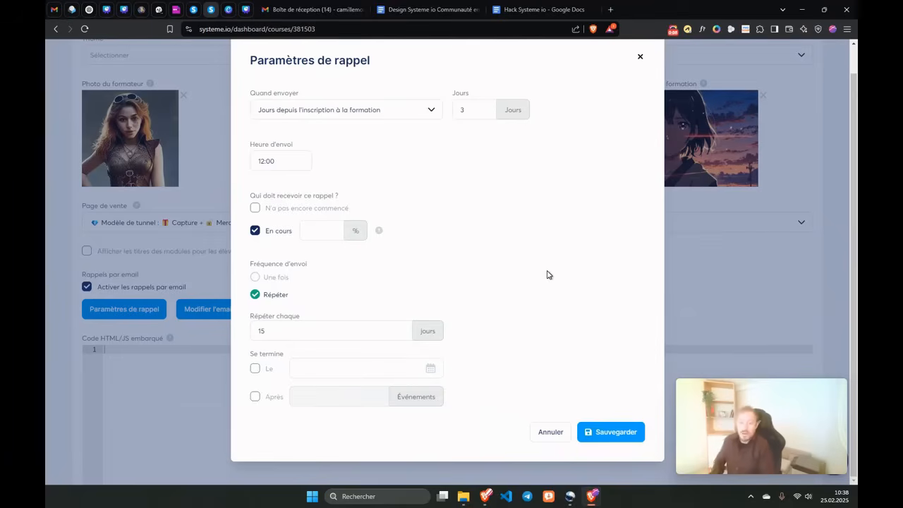
Step: Set the reminder to repeat every 10 days and end after 3 events
{"action": "left_click", "coordinate": [254, 398]}
{"action": "left_click", "coordinate": [335, 396]}
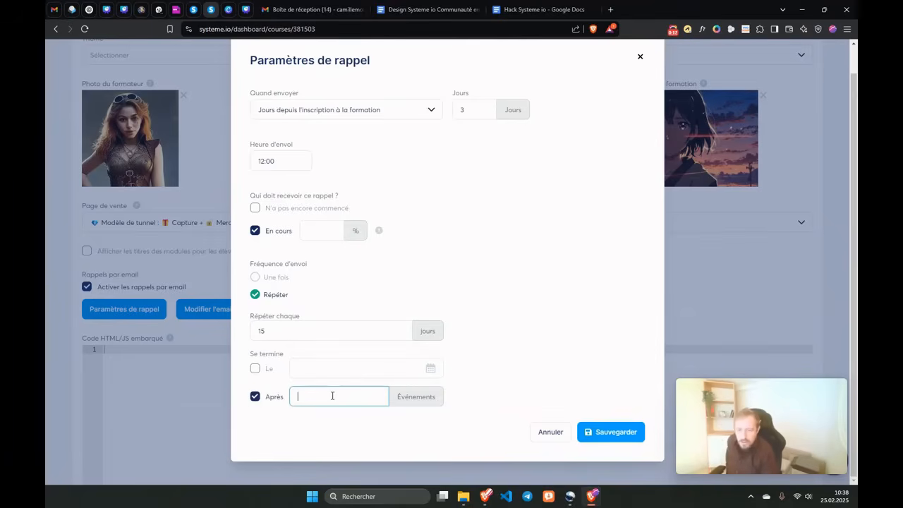
{"action": "left_click_drag", "start_coordinate": [268, 333], "coordinate": [263, 332]}
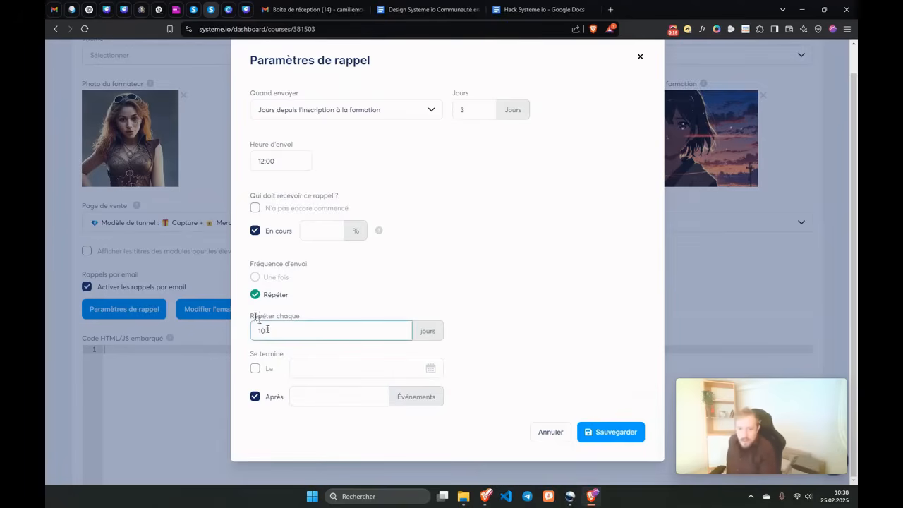
{"action": "left_click", "coordinate": [354, 399]}
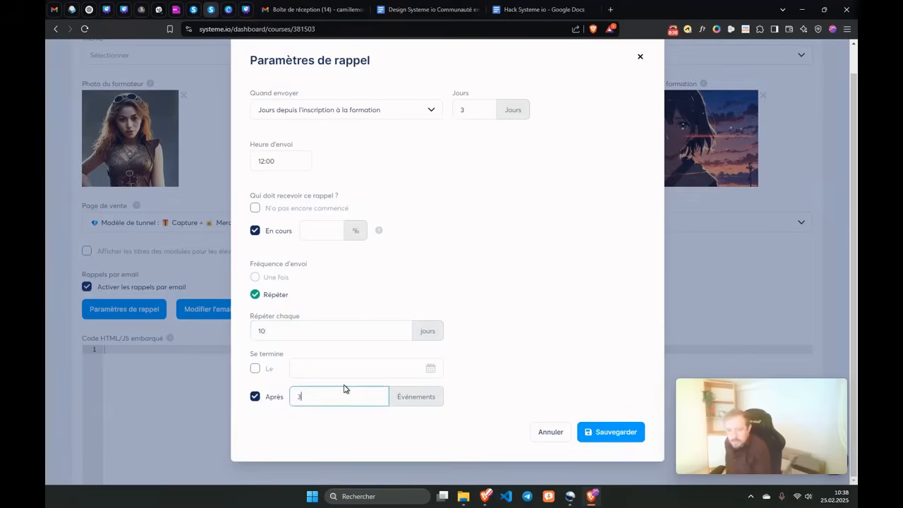
Step: Change the reminder to repeat every 7 days and end after 5 events
{"action": "left_click_drag", "start_coordinate": [268, 332], "coordinate": [262, 331]}
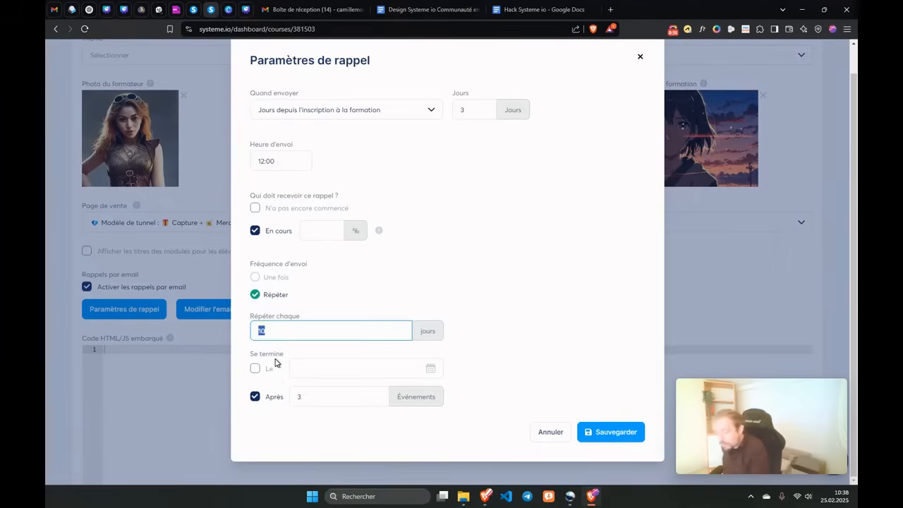
{"action": "type", "text": "5"}
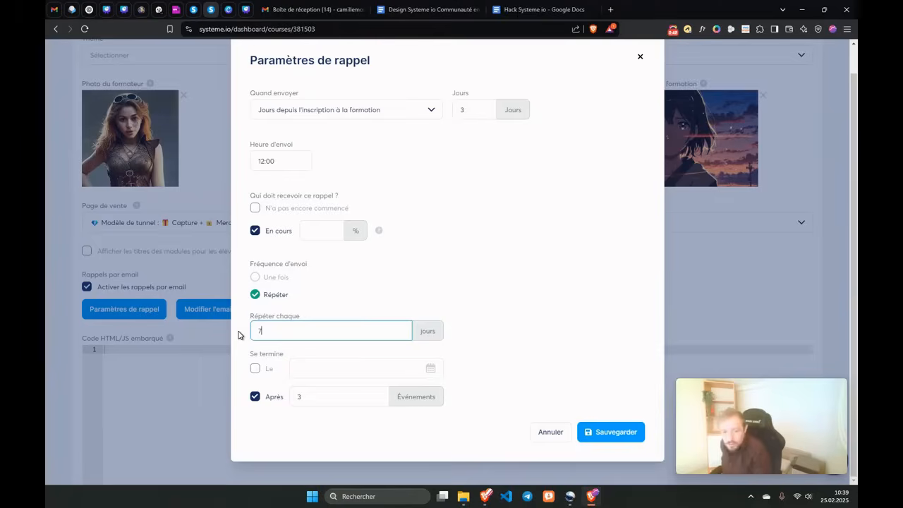
{"action": "double_click", "coordinate": [299, 395]}
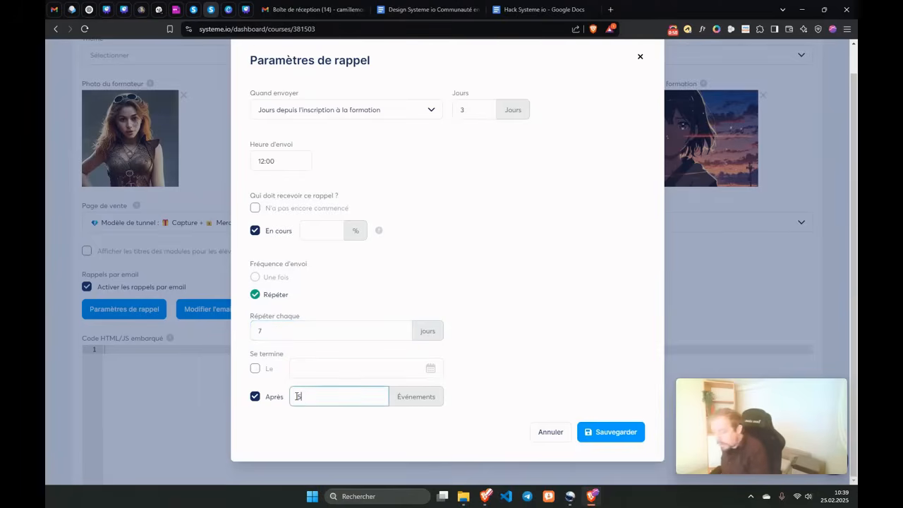
{"action": "left_click", "coordinate": [293, 435]}
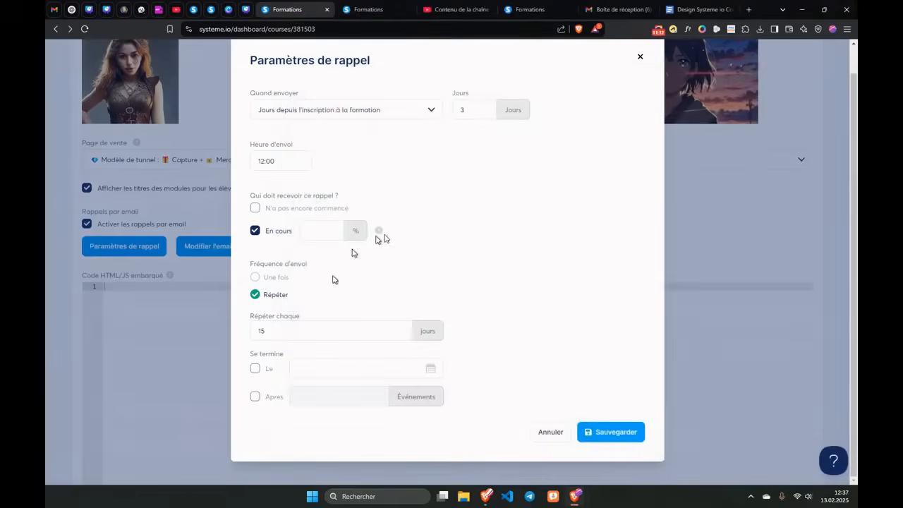
Step: Save the reminder settings and open the reminder email for editing
{"action": "left_click", "coordinate": [597, 432]}
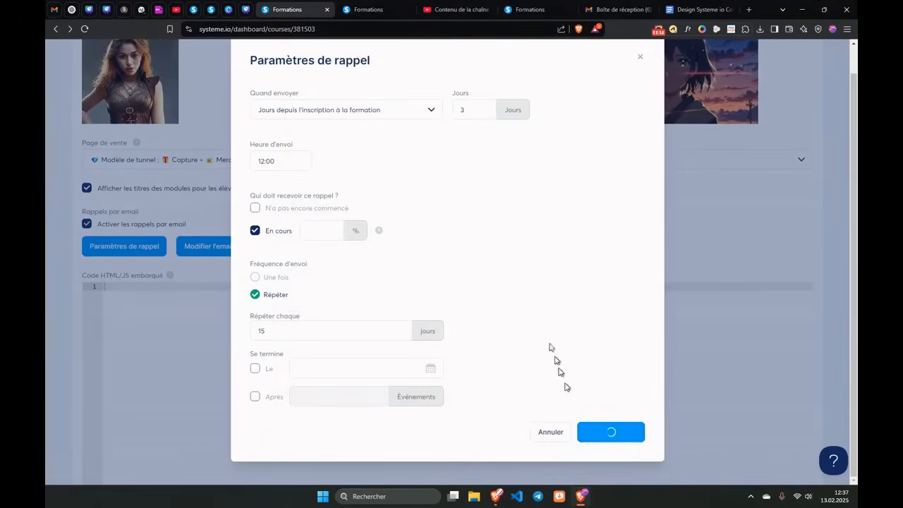
{"action": "scroll", "coordinate": [147, 220], "scroll_direction": "down", "scroll_amount": 3}
{"action": "scroll", "coordinate": [157, 155], "scroll_direction": "up", "scroll_amount": 3}
{"action": "left_click", "coordinate": [227, 233]}
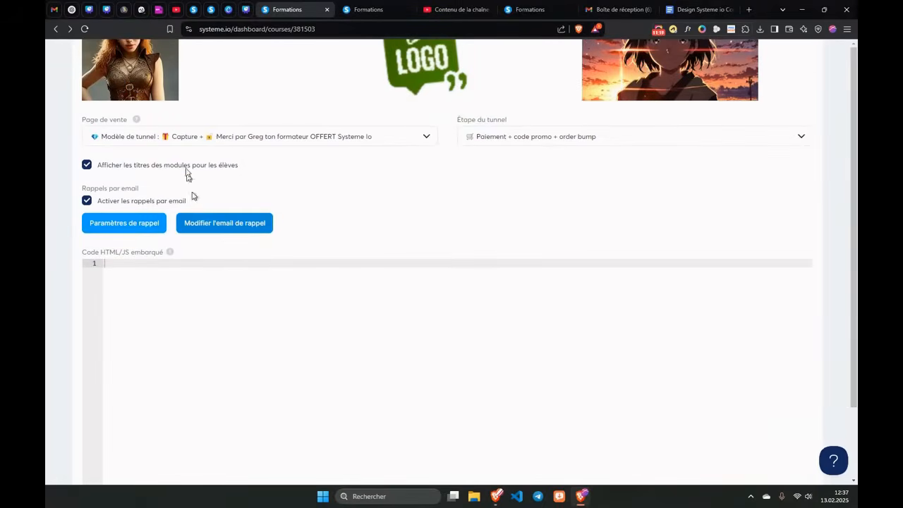
Step: Examine the reminder email's subject, preview, body, sender settings and substitution variables, and close it without saving
{"action": "scroll", "coordinate": [293, 141], "scroll_direction": "down", "scroll_amount": 1}
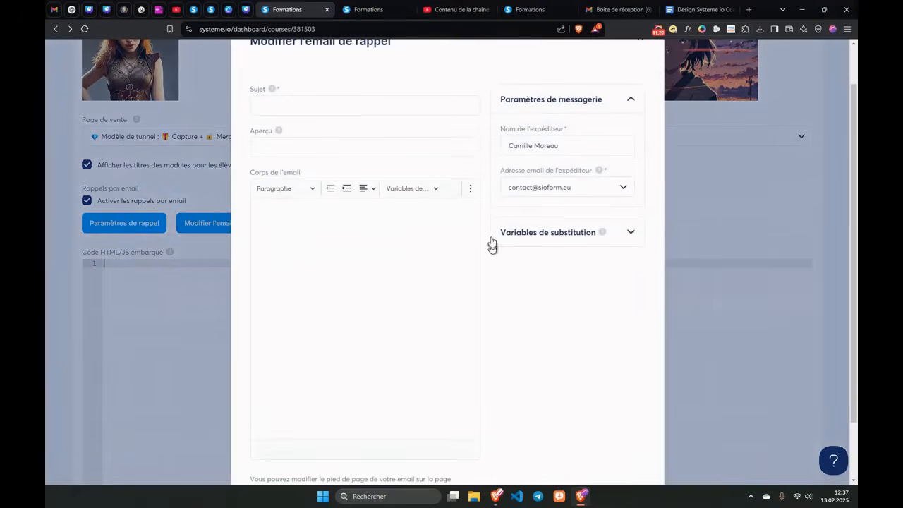
{"action": "scroll", "coordinate": [515, 226], "scroll_direction": "down", "scroll_amount": 2}
{"action": "left_click", "coordinate": [621, 196]}
{"action": "scroll", "coordinate": [479, 205], "scroll_direction": "down", "scroll_amount": 1}
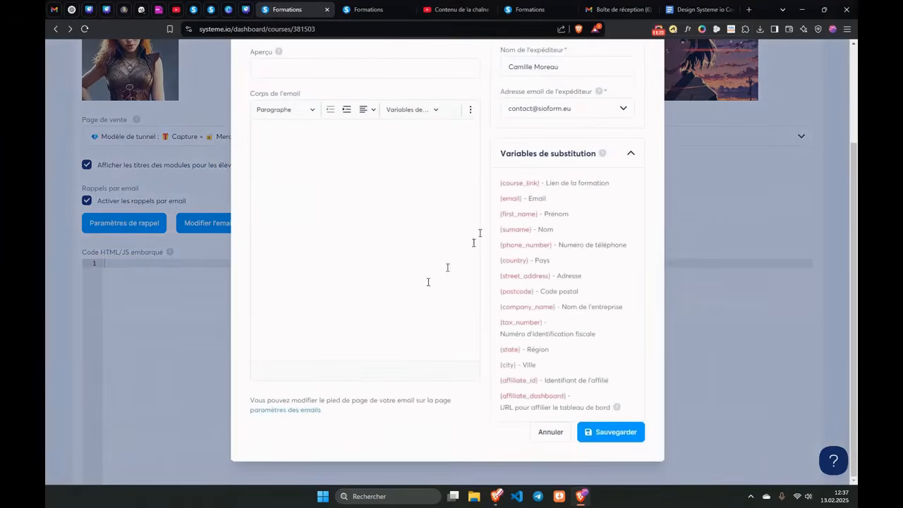
{"action": "scroll", "coordinate": [318, 282], "scroll_direction": "up", "scroll_amount": 3}
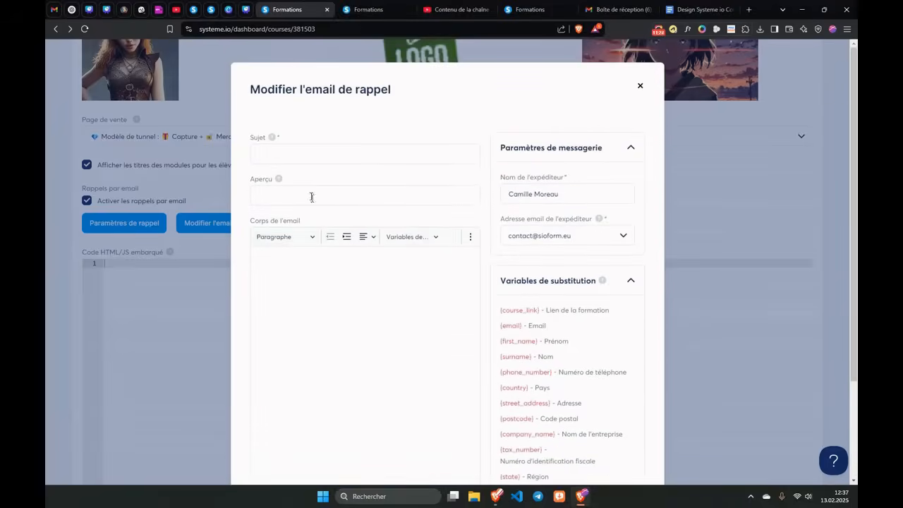
{"action": "scroll", "coordinate": [353, 171], "scroll_direction": "down", "scroll_amount": 1}
{"action": "scroll", "coordinate": [353, 171], "scroll_direction": "up", "scroll_amount": 1}
{"action": "left_click", "coordinate": [640, 85]}
Step: Enable giving students an attestation at the end of the course in the certification settings
{"action": "scroll", "coordinate": [315, 324], "scroll_direction": "down", "scroll_amount": 3}
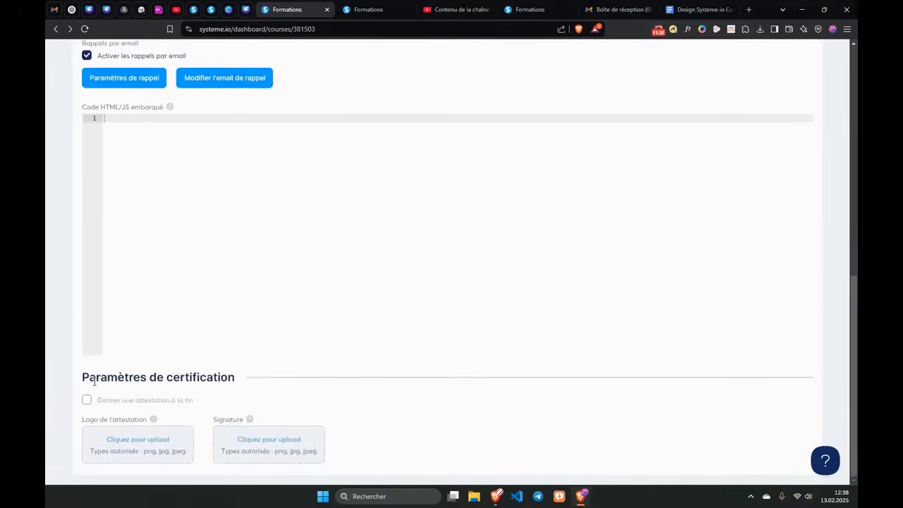
{"action": "left_click", "coordinate": [86, 403]}
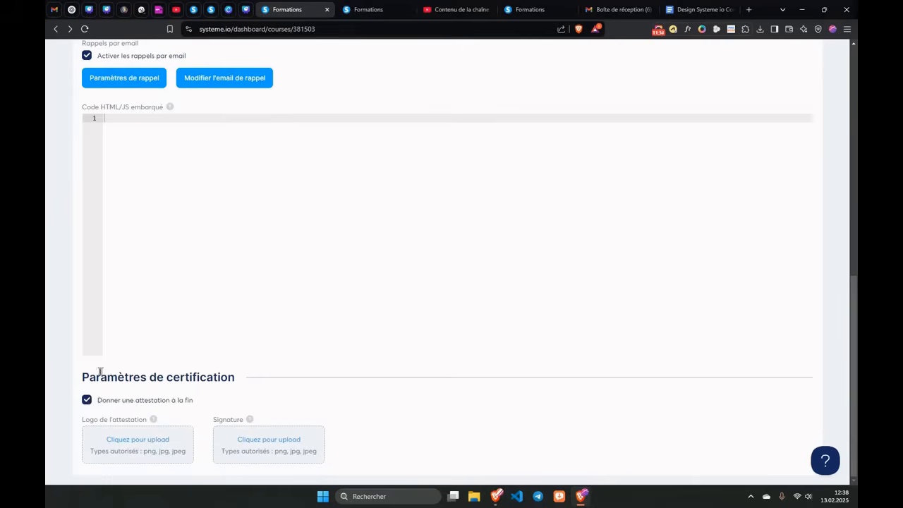
{"action": "left_click_drag", "start_coordinate": [85, 377], "coordinate": [235, 378]}
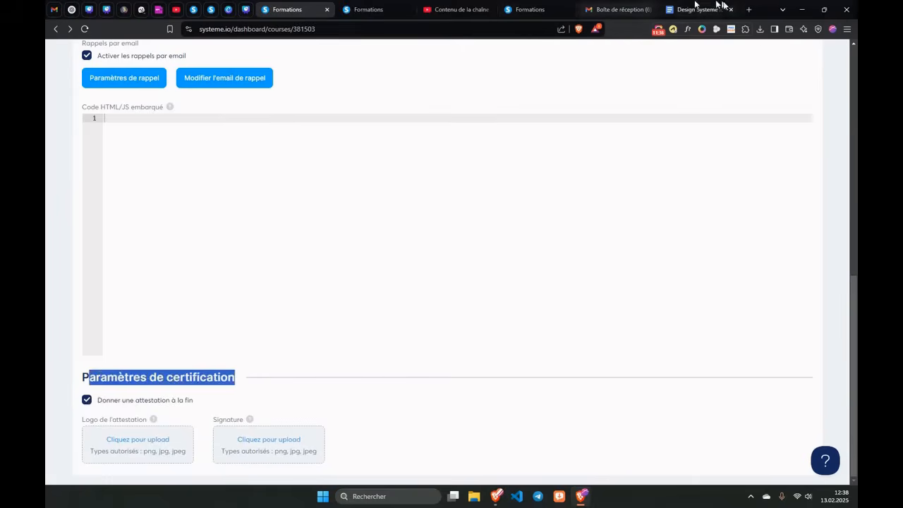
Step: Search the web for images of "Certificat Systeme io" and preview two of the example certificates
{"action": "left_click", "coordinate": [749, 10]}
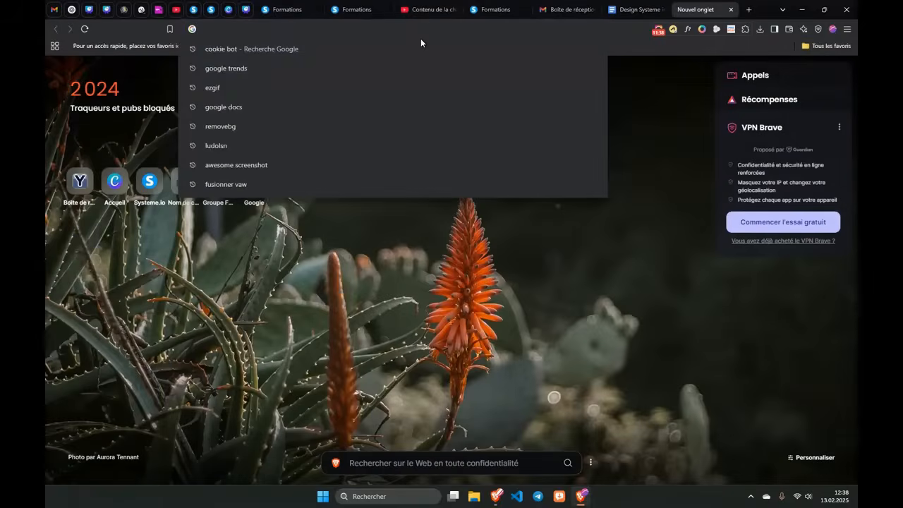
{"action": "type", "text": "Atten"}
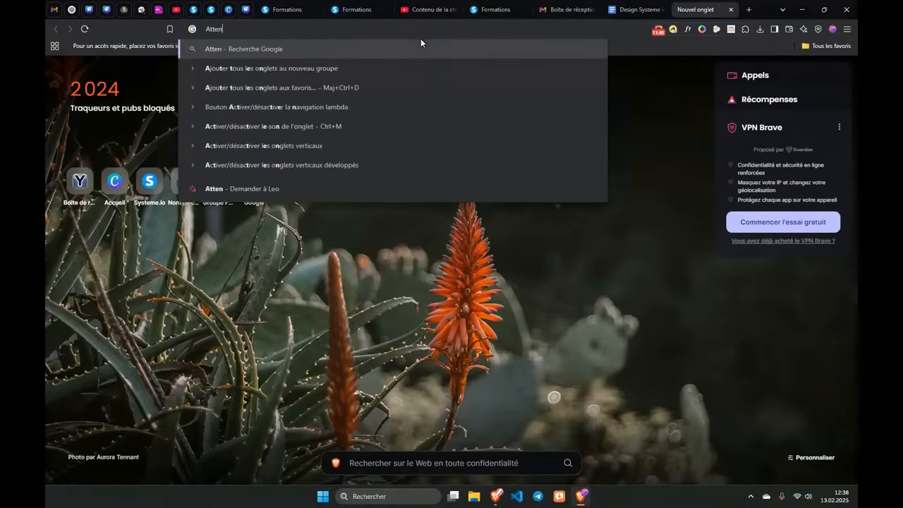
{"action": "key", "text": "BackSpace"}
{"action": "key", "text": "BackSpace"}
{"action": "key", "text": "BackSpace"}
{"action": "key", "text": "BackSpace"}
{"action": "key", "text": "BackSpace"}
{"action": "type", "text": "Certific"}
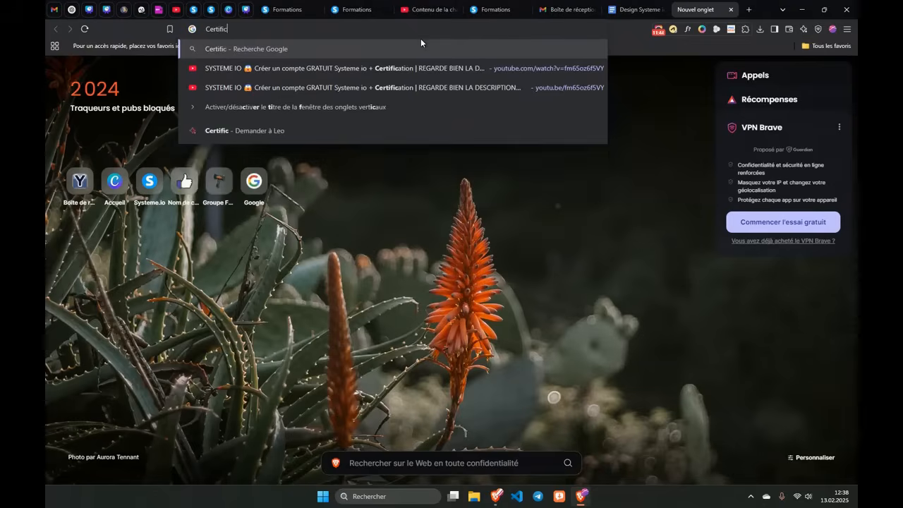
{"action": "type", "text": "at Systeme io"}
{"action": "key", "text": "Return"}
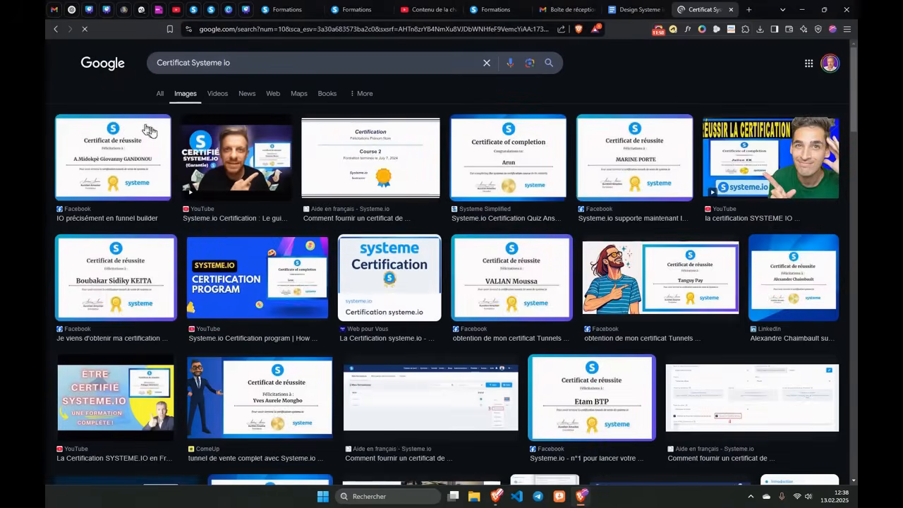
{"action": "left_click", "coordinate": [506, 170]}
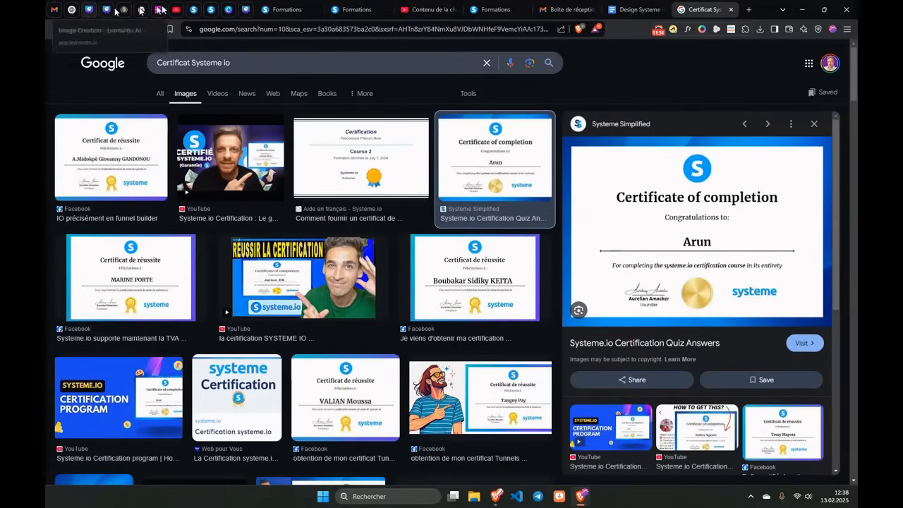
{"action": "left_click", "coordinate": [480, 398]}
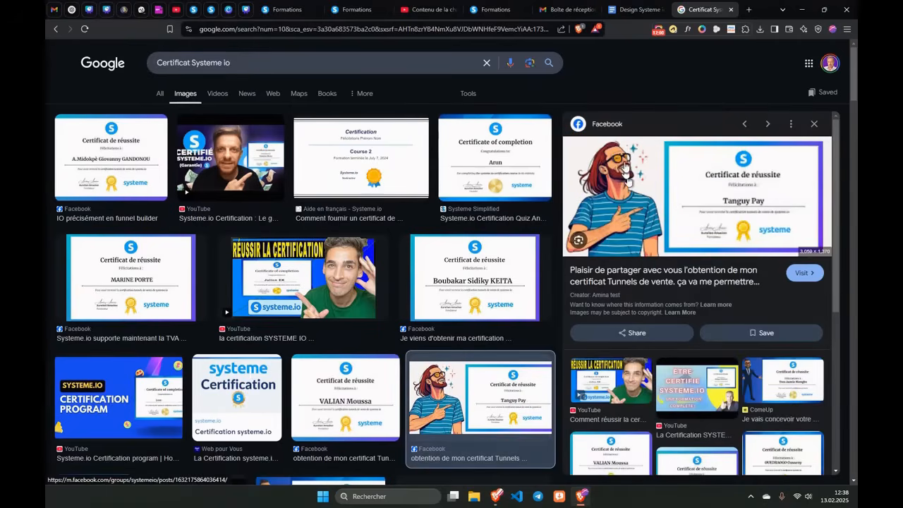
Step: Return to the course's certification settings and upload the green "Le Logo" webp image as the attestation logo
{"action": "left_click", "coordinate": [286, 9]}
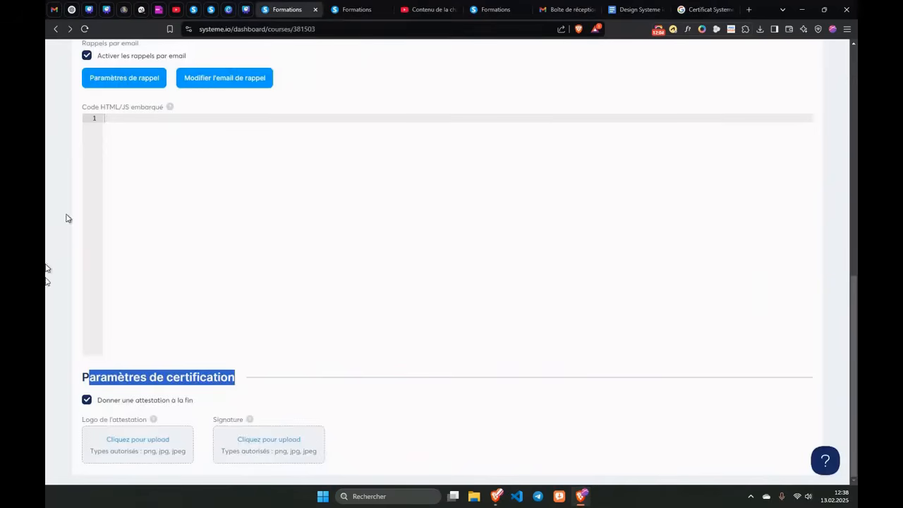
{"action": "left_click", "coordinate": [151, 441]}
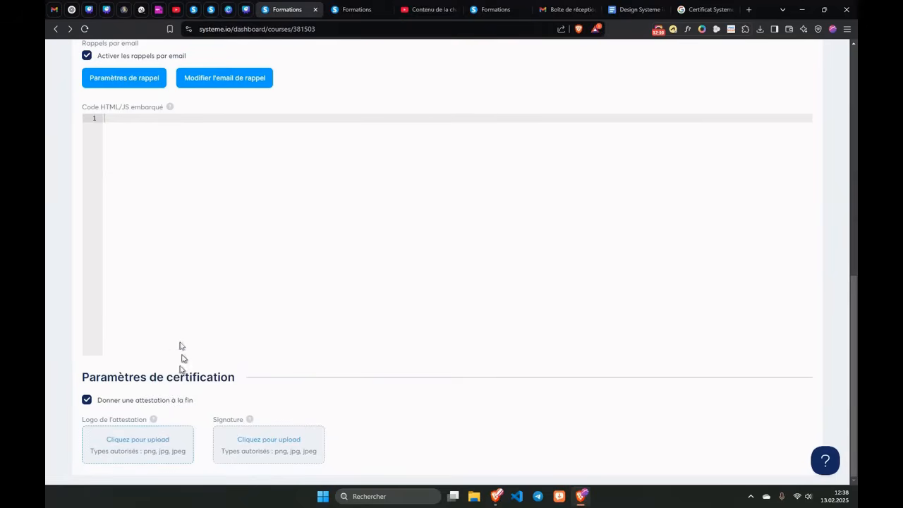
{"action": "scroll", "coordinate": [623, 237], "scroll_direction": "down", "scroll_amount": 10}
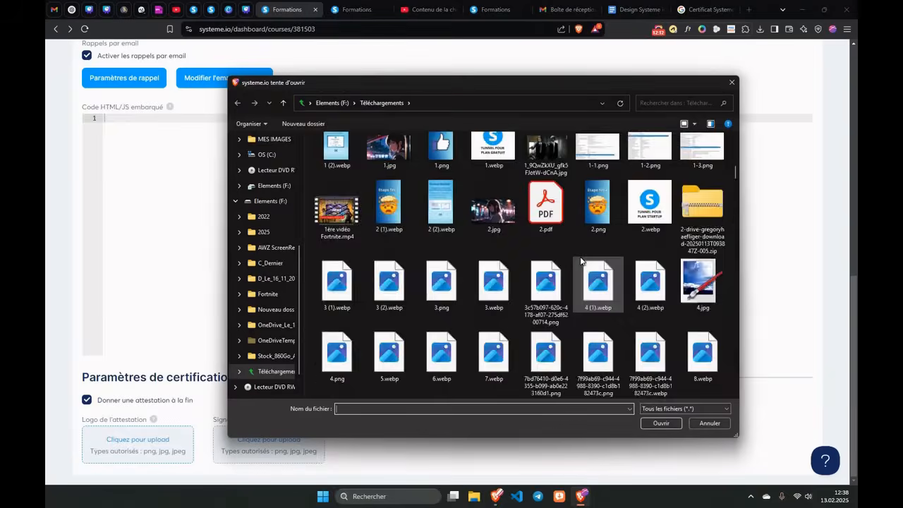
{"action": "scroll", "coordinate": [621, 332], "scroll_direction": "down", "scroll_amount": 10}
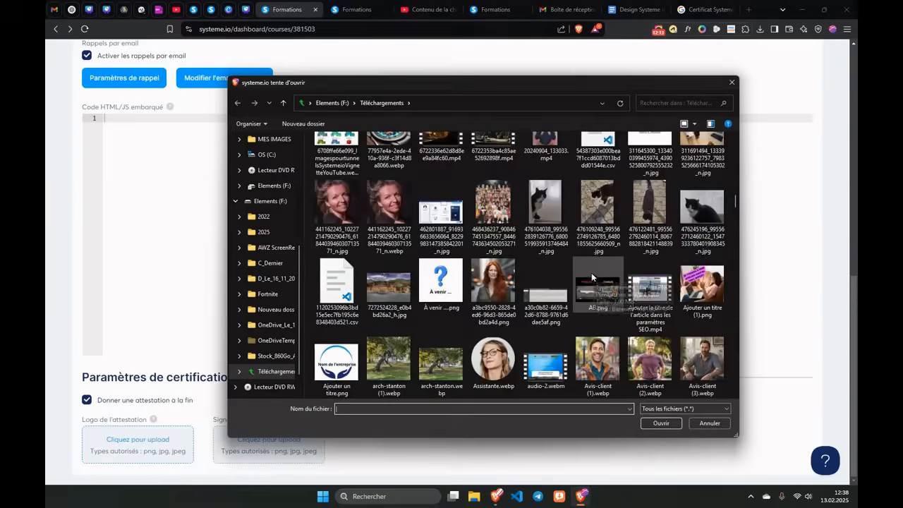
{"action": "scroll", "coordinate": [542, 295], "scroll_direction": "down", "scroll_amount": 5}
{"action": "scroll", "coordinate": [542, 296], "scroll_direction": "up", "scroll_amount": 5}
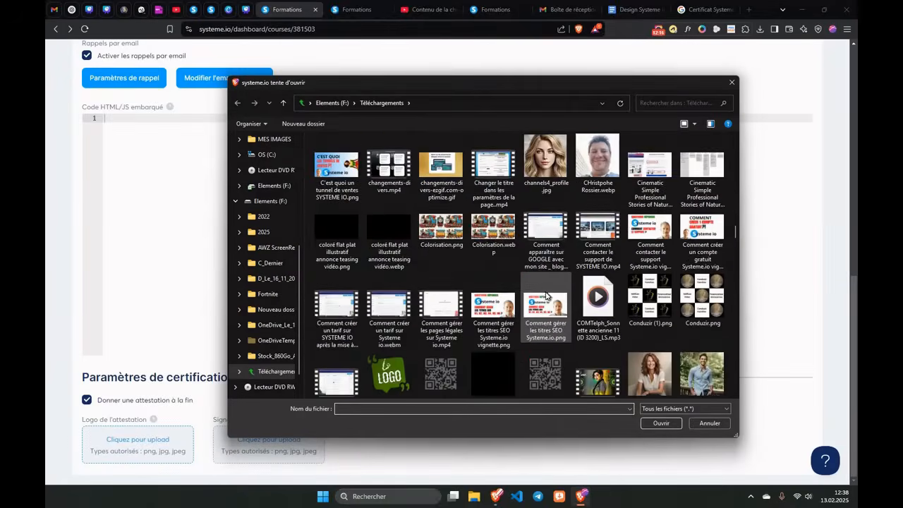
{"action": "scroll", "coordinate": [458, 300], "scroll_direction": "down", "scroll_amount": 3}
{"action": "scroll", "coordinate": [423, 301], "scroll_direction": "down", "scroll_amount": 3}
{"action": "scroll", "coordinate": [395, 297], "scroll_direction": "up", "scroll_amount": 5}
{"action": "left_click", "coordinate": [387, 372]}
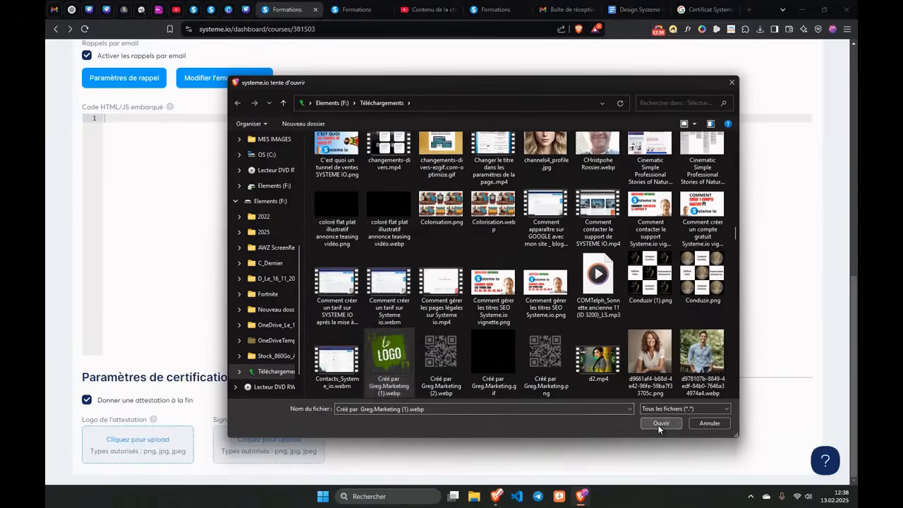
{"action": "left_click", "coordinate": [661, 423]}
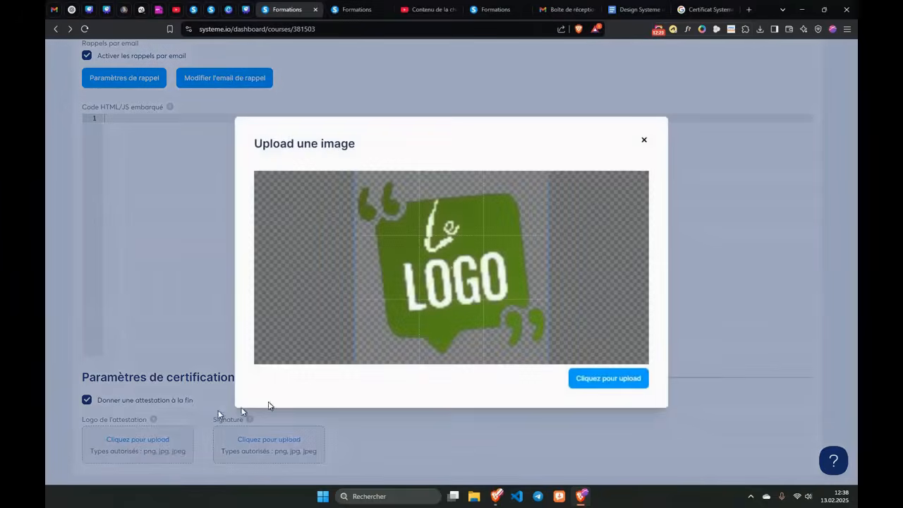
{"action": "left_click", "coordinate": [573, 376]}
{"action": "scroll", "coordinate": [344, 439], "scroll_direction": "down", "scroll_amount": 1}
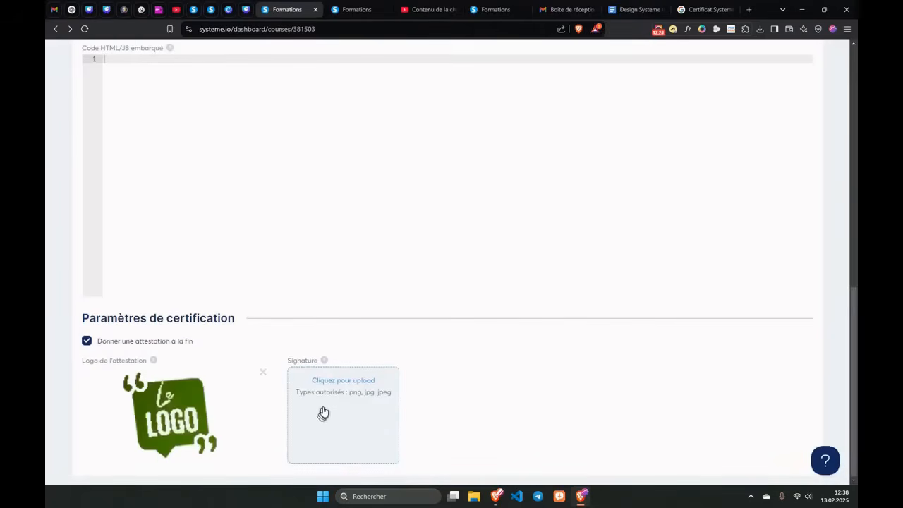
{"action": "left_click", "coordinate": [319, 381]}
{"action": "scroll", "coordinate": [540, 261], "scroll_direction": "down", "scroll_amount": 10}
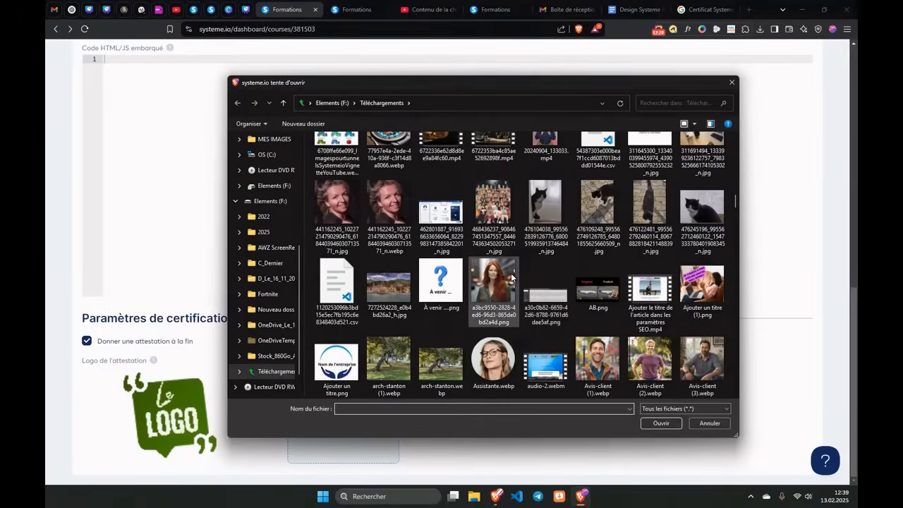
{"action": "left_click", "coordinate": [710, 422]}
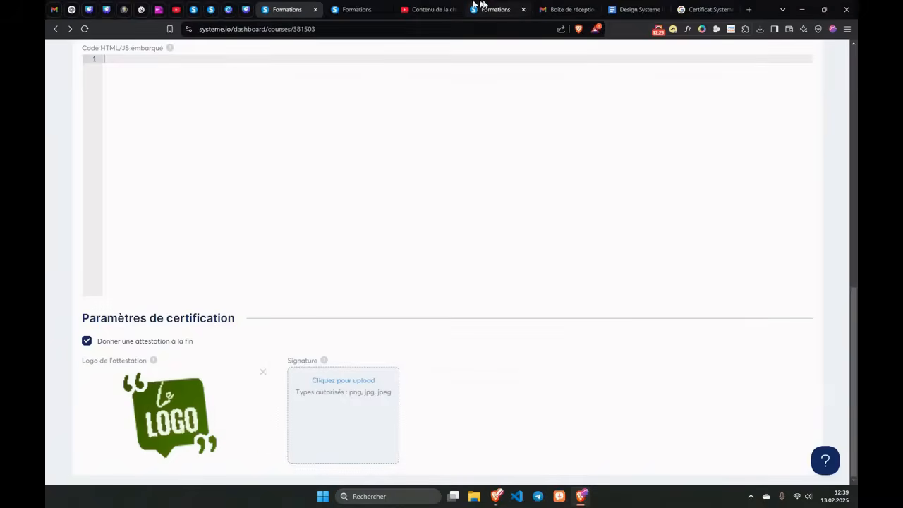
{"action": "left_click", "coordinate": [750, 10]}
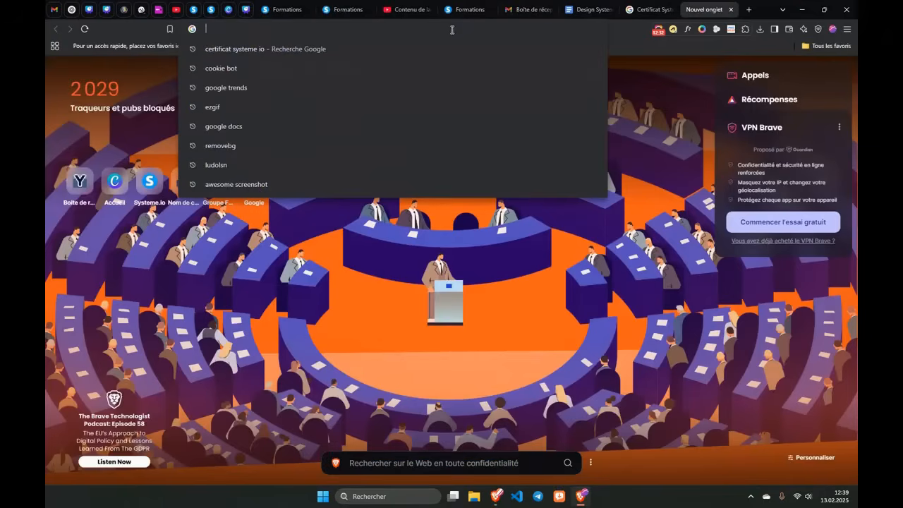
Step: Switch to the Canva elements design, add a new page after the last one and insert a title text on it
{"action": "left_click", "coordinate": [247, 10]}
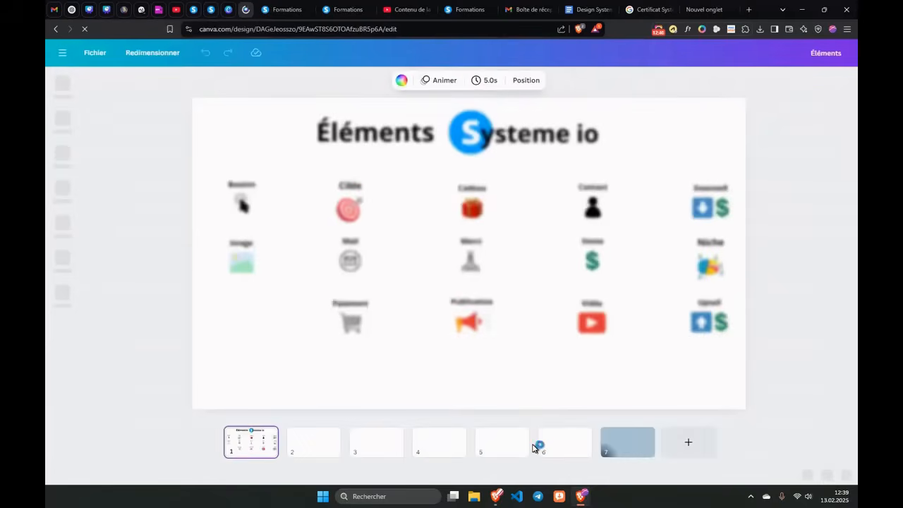
{"action": "left_click", "coordinate": [682, 449]}
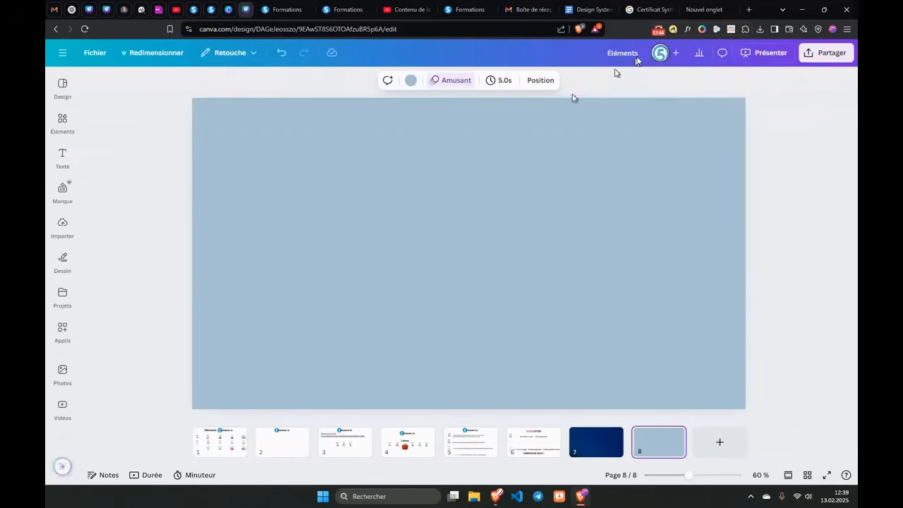
{"action": "left_click", "coordinate": [66, 149]}
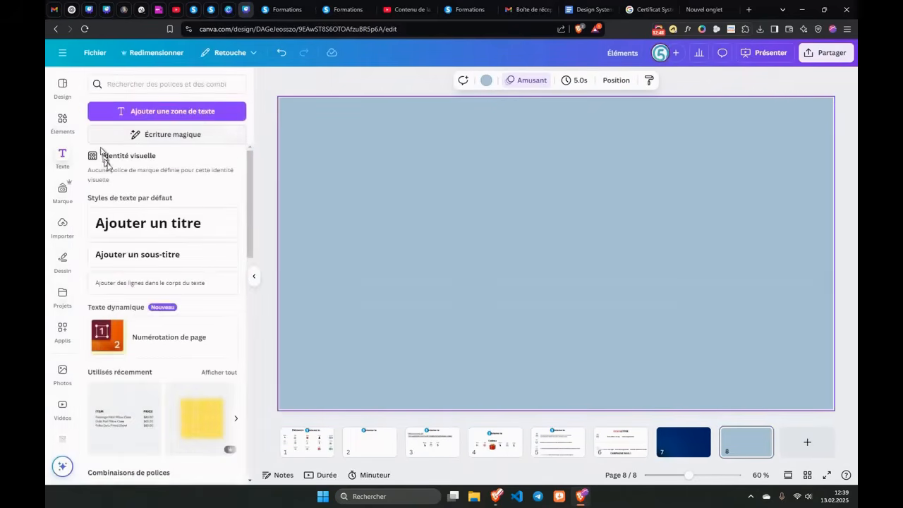
{"action": "left_click", "coordinate": [127, 218]}
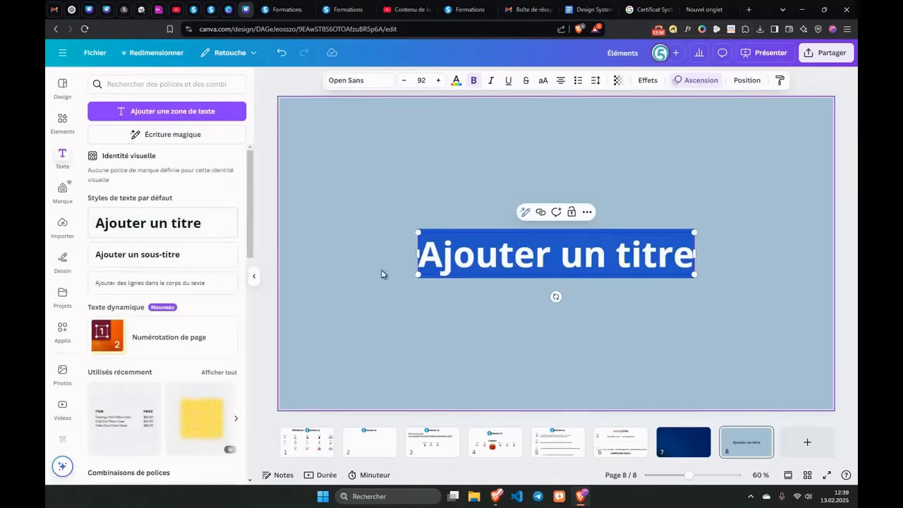
Step: Replace the title's placeholder text with the trainer's initial and surname followed by "OK INSTA"
{"action": "type", "text": "C.;"}
{"action": "key", "text": "BackSpace"}
{"action": "type", "text": "Moreau"}
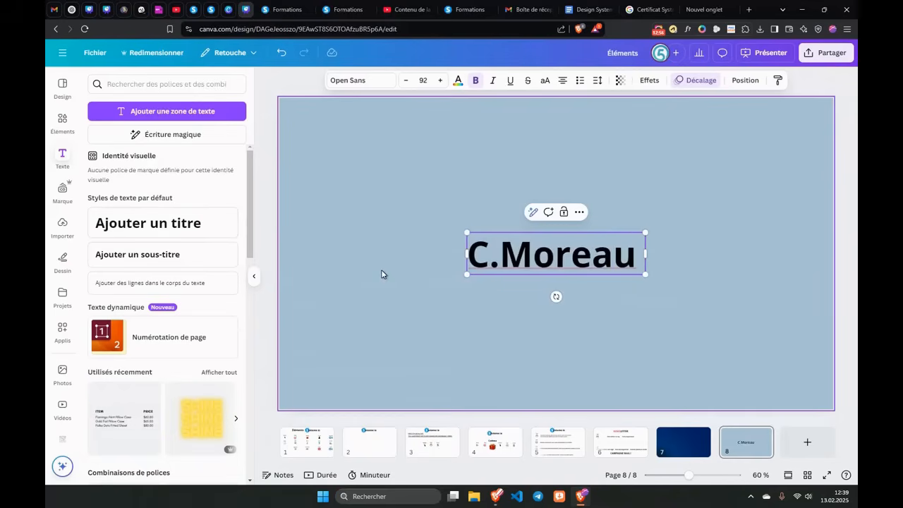
{"action": "type", "text": " Insta"}
{"action": "key", "text": "BackSpace"}
{"action": "key", "text": "BackSpace"}
{"action": "key", "text": "BackSpace"}
{"action": "key", "text": "BackSpace"}
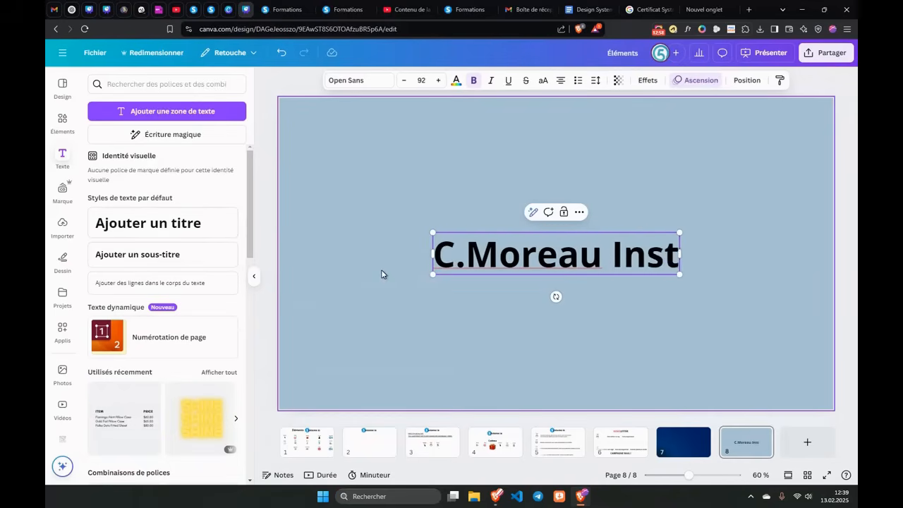
{"action": "key", "text": "BackSpace"}
{"action": "type", "text": "OK"}
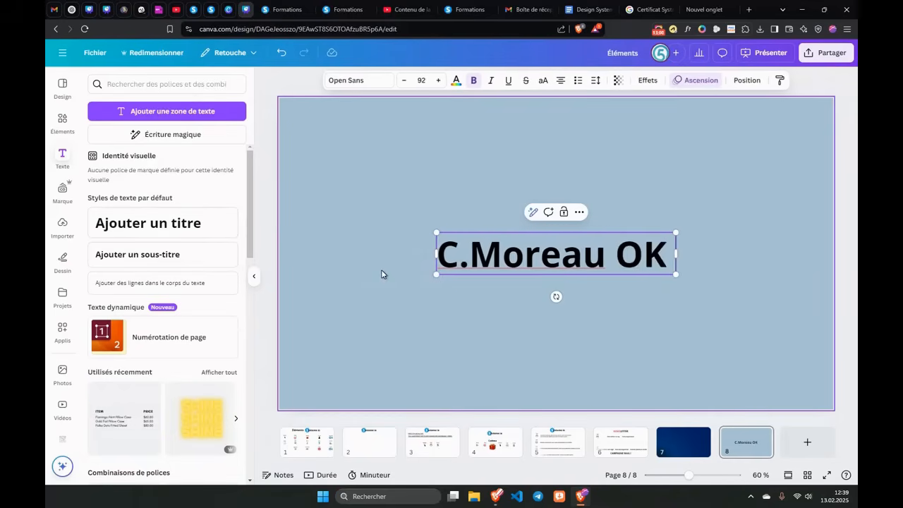
{"action": "type", "text": " INSTA"}
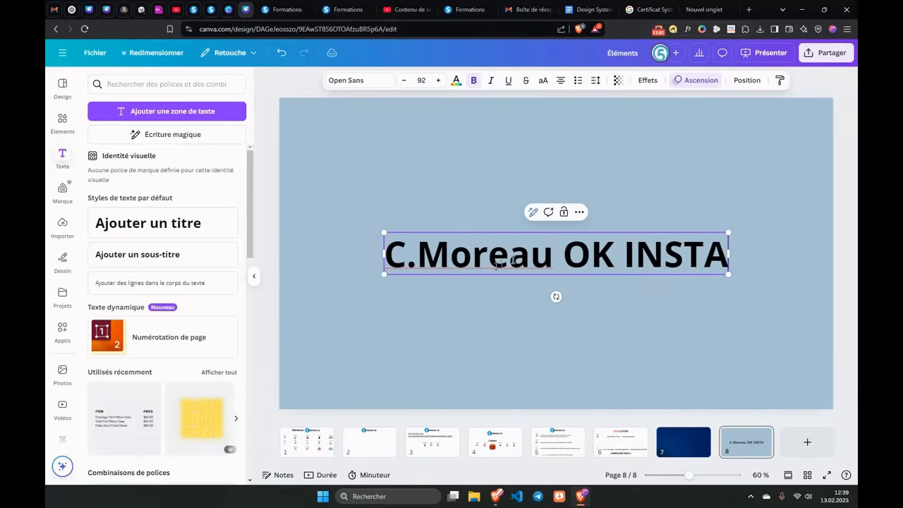
{"action": "key", "text": "Escape"}
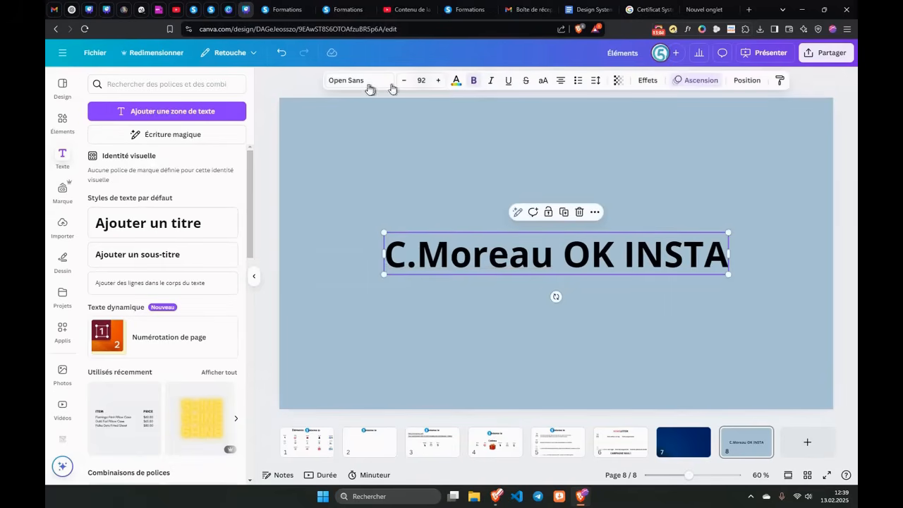
Step: Replace the initial and surname in the signature text with the trainer's first name, keeping "OK INSTA"
{"action": "left_click", "coordinate": [422, 253]}
{"action": "left_click_drag", "start_coordinate": [408, 254], "coordinate": [549, 252]}
{"action": "type", "text": "amille"}
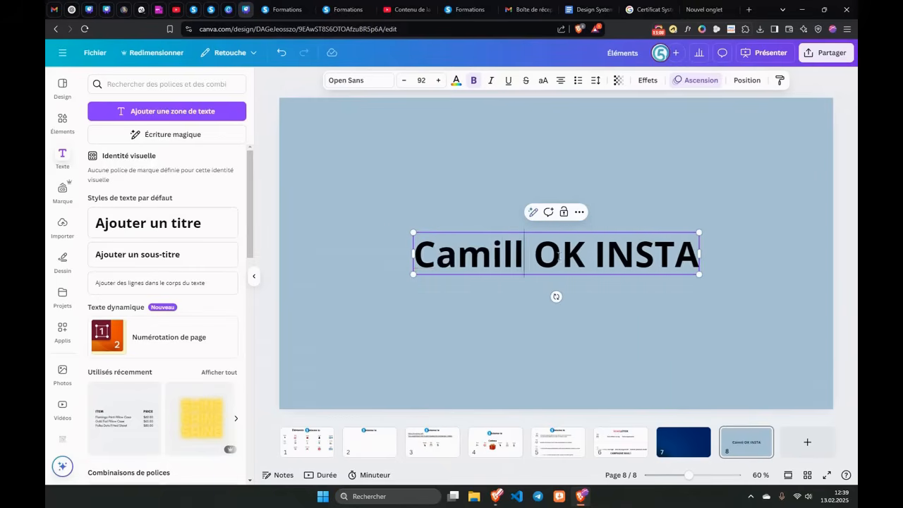
{"action": "left_click", "coordinate": [416, 291]}
{"action": "left_click", "coordinate": [424, 254]}
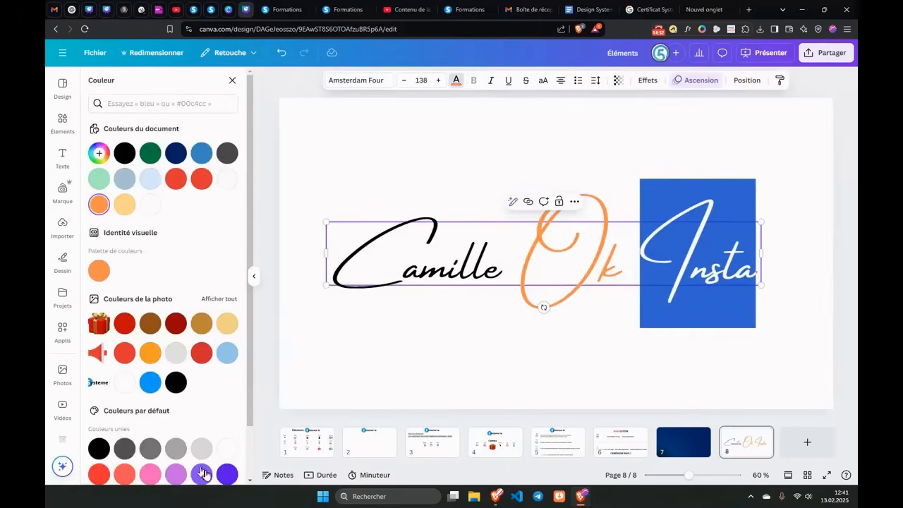
Step: Colour the word "Insta" in the signature violet and change "Ok" to lowercase "ok"
{"action": "left_click", "coordinate": [224, 474]}
{"action": "left_click", "coordinate": [403, 161]}
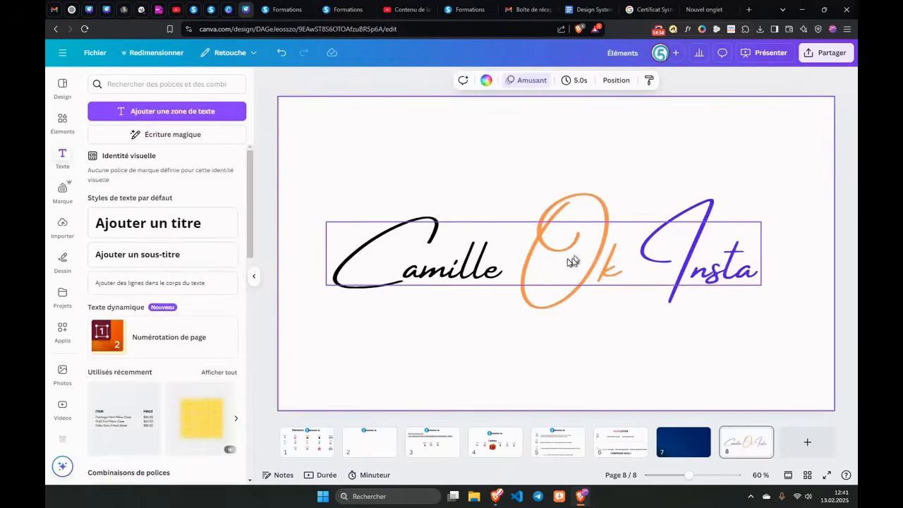
{"action": "left_click", "coordinate": [600, 258]}
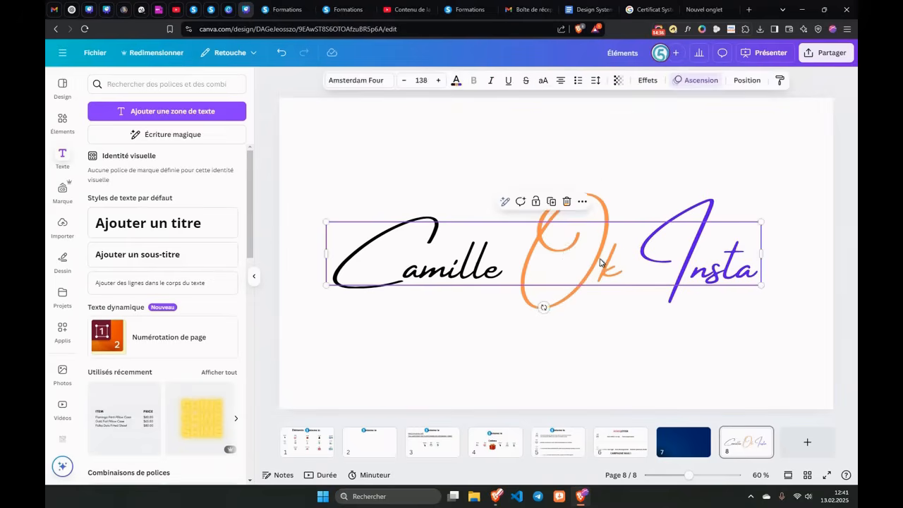
{"action": "left_click_drag", "start_coordinate": [601, 259], "coordinate": [551, 267]}
{"action": "type", "text": "o"}
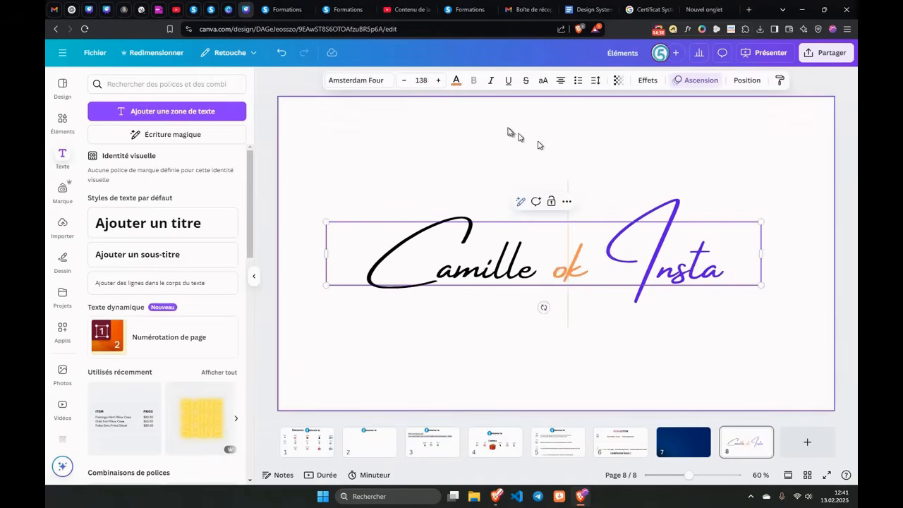
{"action": "left_click", "coordinate": [521, 136]}
{"action": "left_click", "coordinate": [831, 55]}
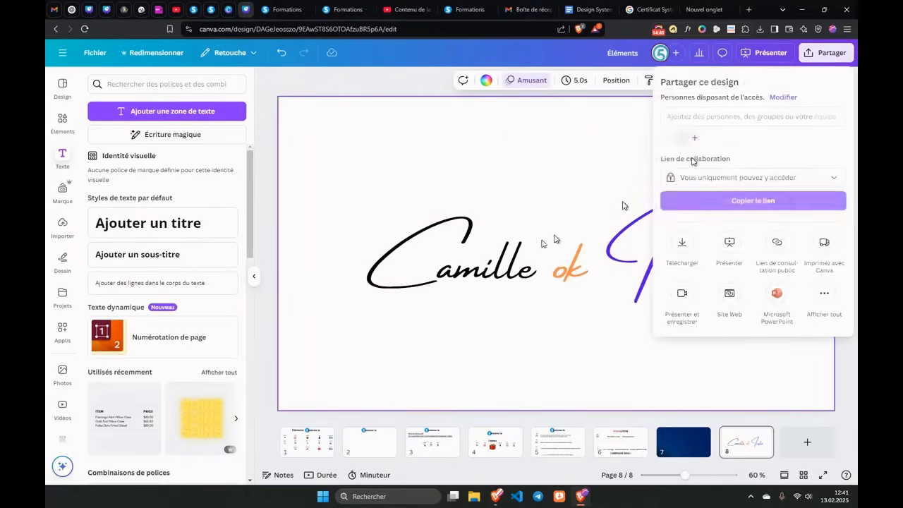
{"action": "left_click", "coordinate": [681, 244]}
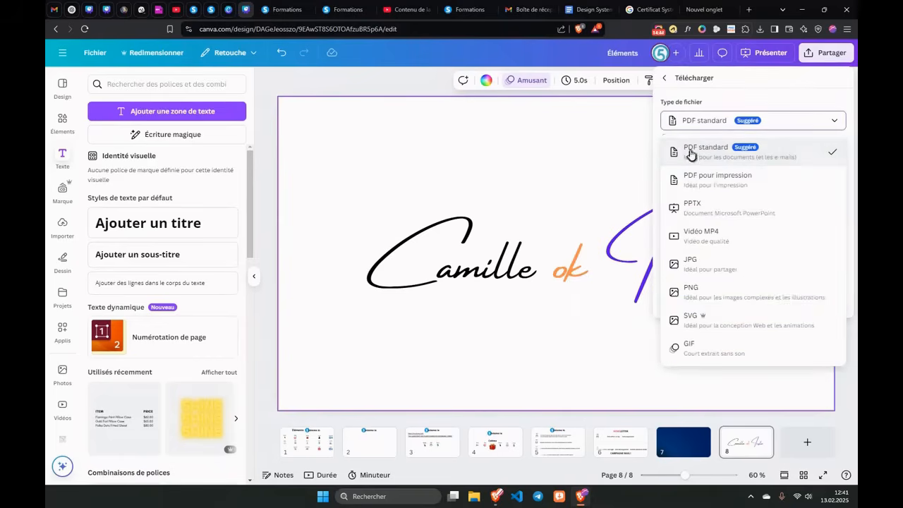
{"action": "left_click", "coordinate": [686, 290]}
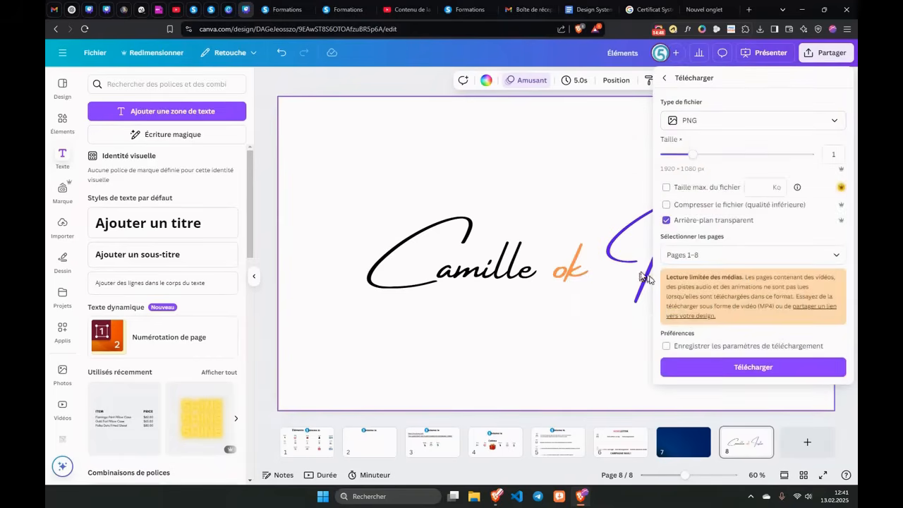
{"action": "left_click", "coordinate": [706, 366]}
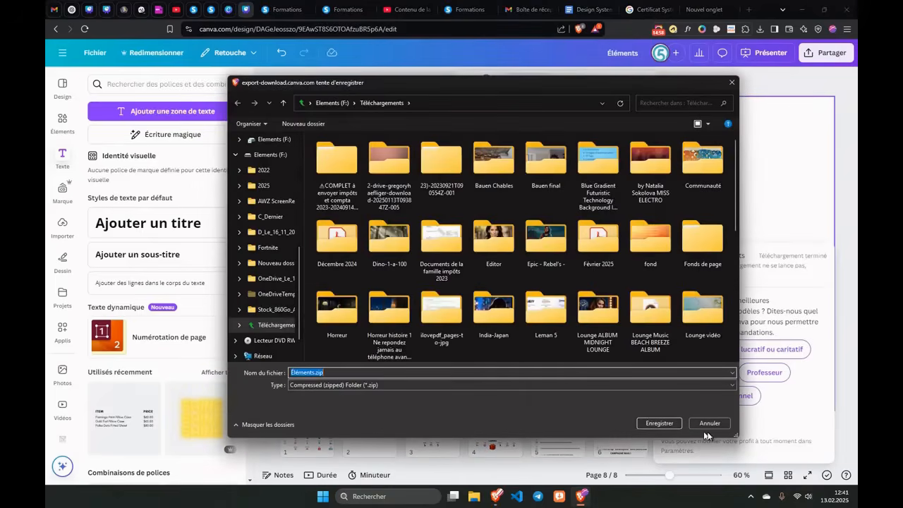
{"action": "left_click", "coordinate": [708, 429]}
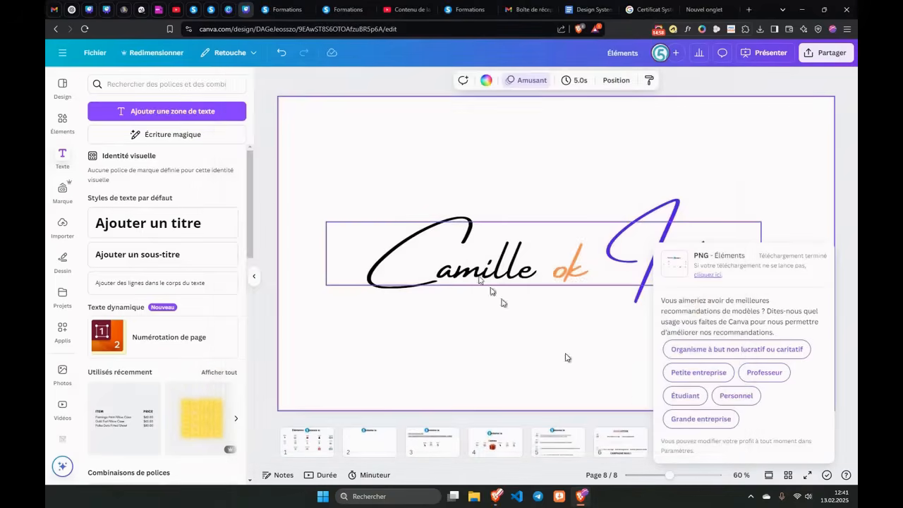
Step: Enlarge the signature text to about font size 199 so it spans nearly the full page width, and reposition it within the page
{"action": "left_click", "coordinate": [395, 247]}
{"action": "left_click_drag", "start_coordinate": [325, 222], "coordinate": [243, 142]}
{"action": "left_click_drag", "start_coordinate": [762, 211], "coordinate": [794, 162]}
{"action": "left_click", "coordinate": [371, 258]}
{"action": "left_click_drag", "start_coordinate": [385, 260], "coordinate": [415, 261]}
{"action": "left_click", "coordinate": [381, 330]}
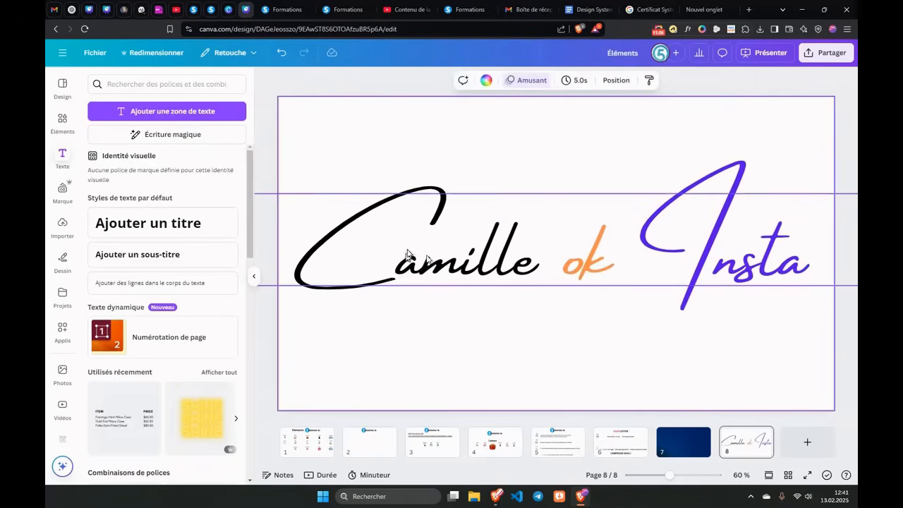
Step: Open the design's download options and restrict the export to page 8 only
{"action": "left_click", "coordinate": [825, 53]}
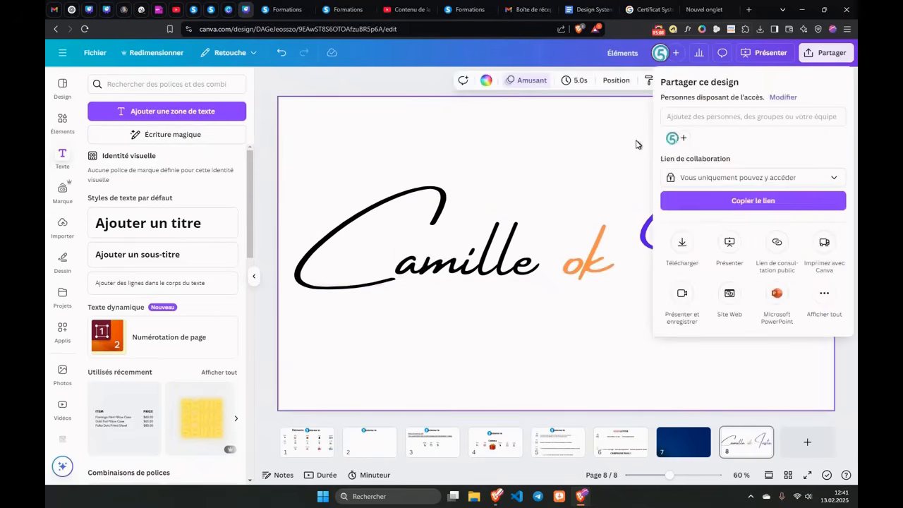
{"action": "left_click", "coordinate": [682, 245]}
{"action": "left_click", "coordinate": [683, 188]}
{"action": "left_click", "coordinate": [683, 215]}
{"action": "left_click", "coordinate": [681, 215]}
{"action": "scroll", "coordinate": [684, 280], "scroll_direction": "down", "scroll_amount": 2}
{"action": "scroll", "coordinate": [685, 280], "scroll_direction": "down", "scroll_amount": 1}
{"action": "left_click", "coordinate": [674, 298]}
{"action": "left_click", "coordinate": [692, 332]}
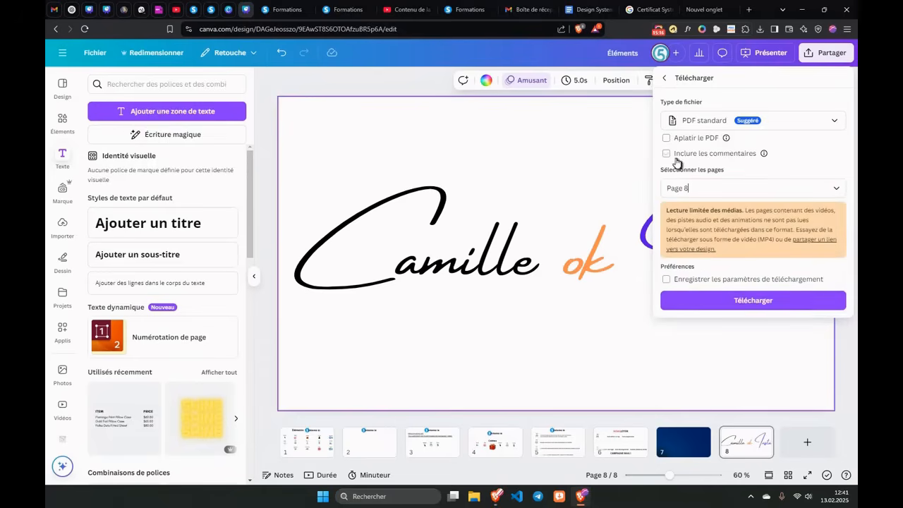
Step: Download the page as a PNG and save it in the Téléchargements folder as Signature.png
{"action": "left_click", "coordinate": [679, 120]}
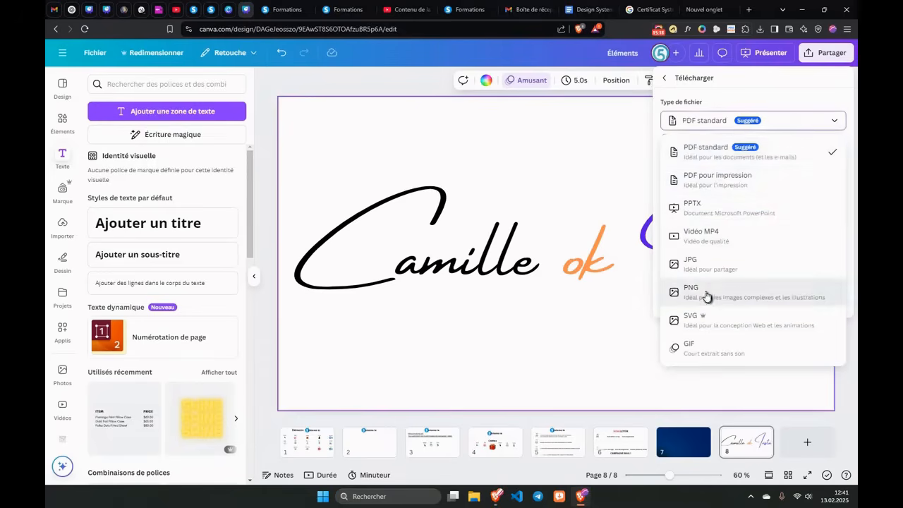
{"action": "left_click", "coordinate": [679, 293]}
{"action": "left_click", "coordinate": [706, 368]}
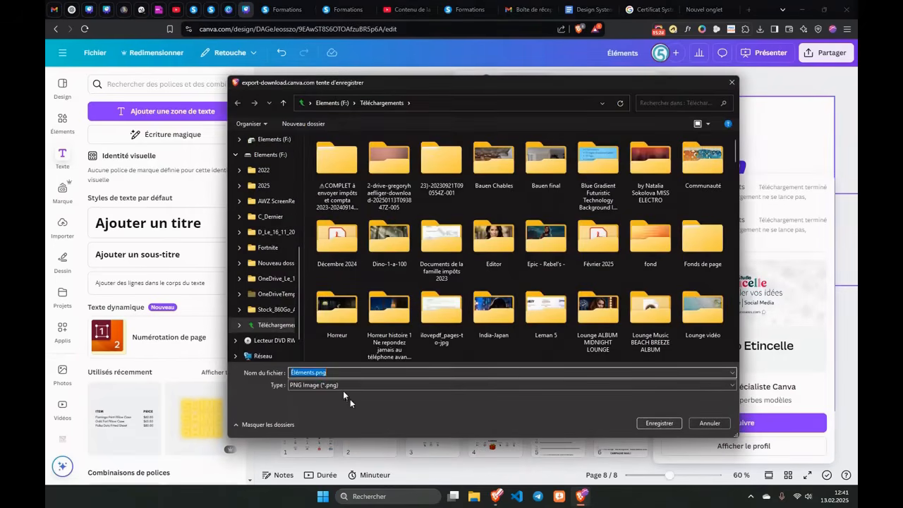
{"action": "left_click", "coordinate": [310, 372]}
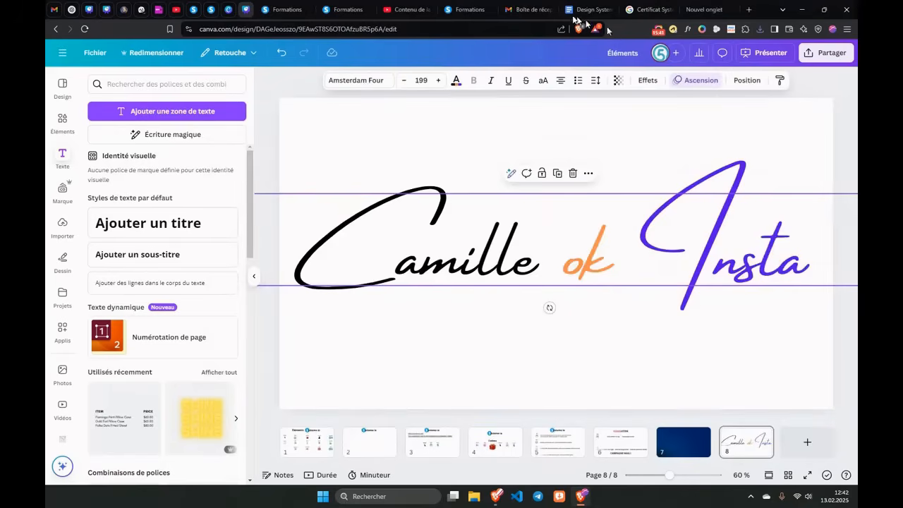
Step: Switch back to the Systeme.io course settings and upload Signature.png as the certification signature
{"action": "left_click", "coordinate": [282, 10]}
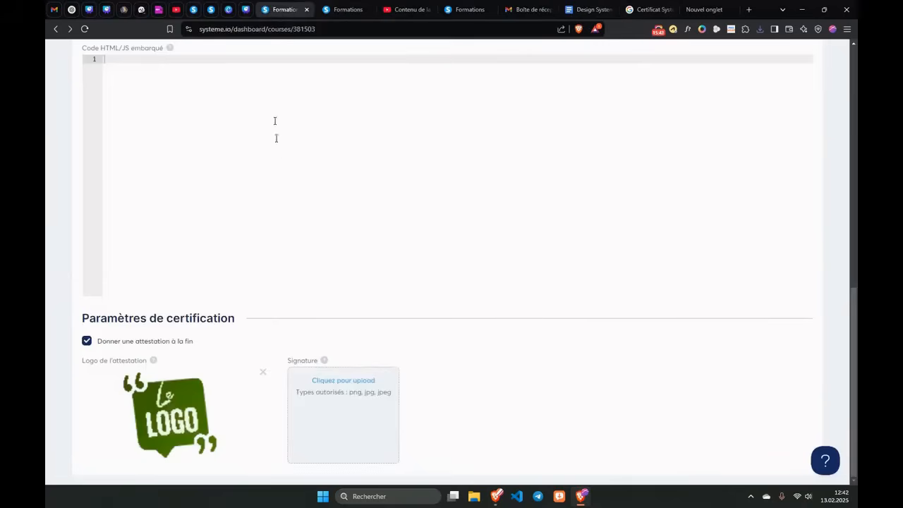
{"action": "left_click", "coordinate": [323, 380]}
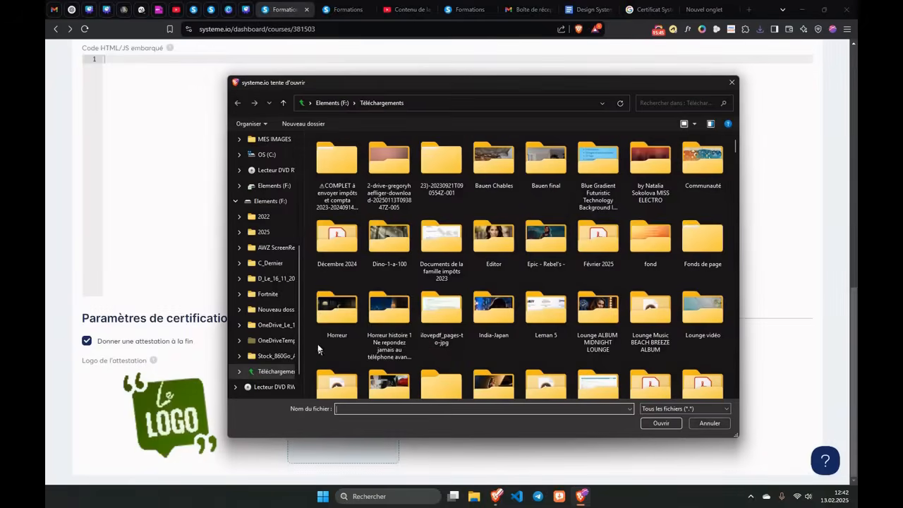
{"action": "scroll", "coordinate": [494, 296], "scroll_direction": "down", "scroll_amount": 10}
{"action": "type", "text": "sign"}
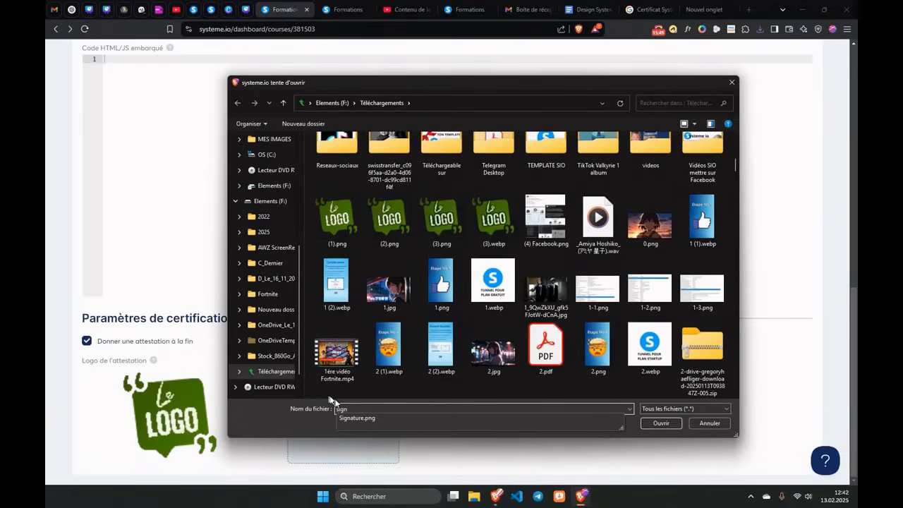
{"action": "left_click", "coordinate": [497, 422]}
{"action": "left_click", "coordinate": [659, 423]}
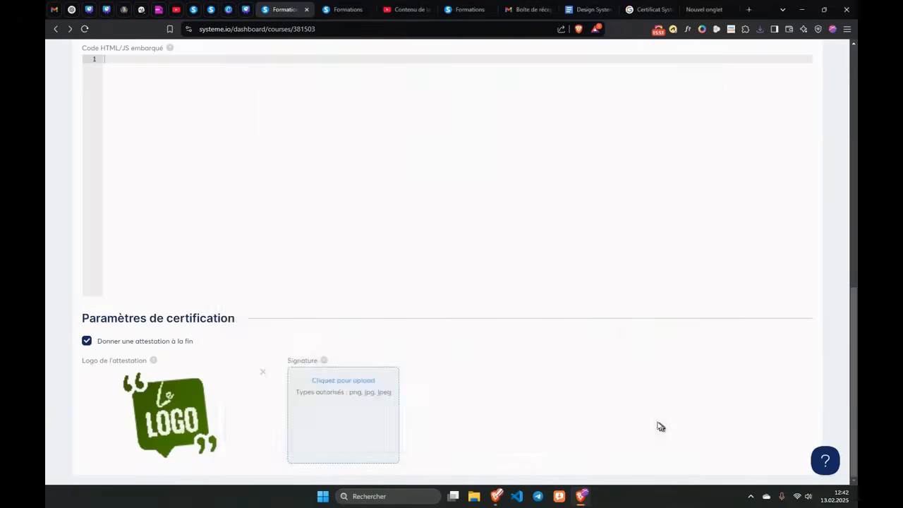
{"action": "left_click", "coordinate": [582, 378]}
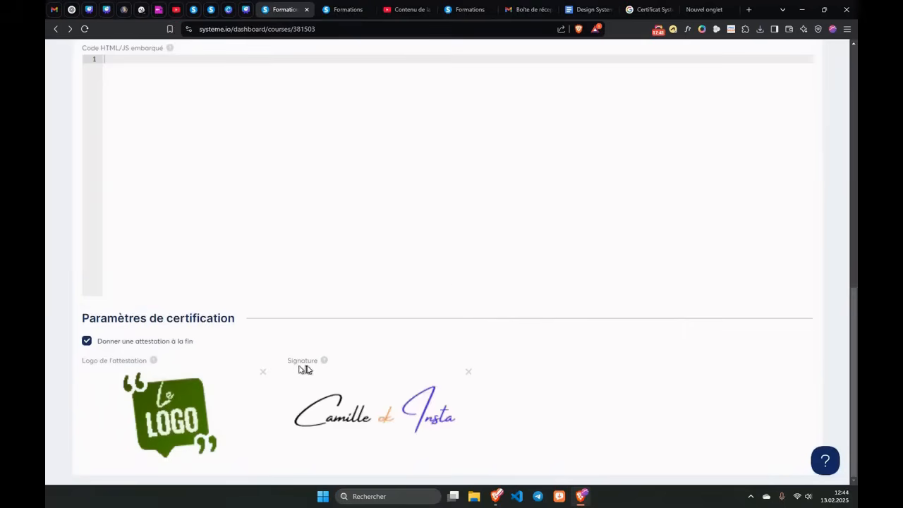
Step: Review the course settings from the title down to the certification section and save them
{"action": "scroll", "coordinate": [233, 367], "scroll_direction": "up", "scroll_amount": 15}
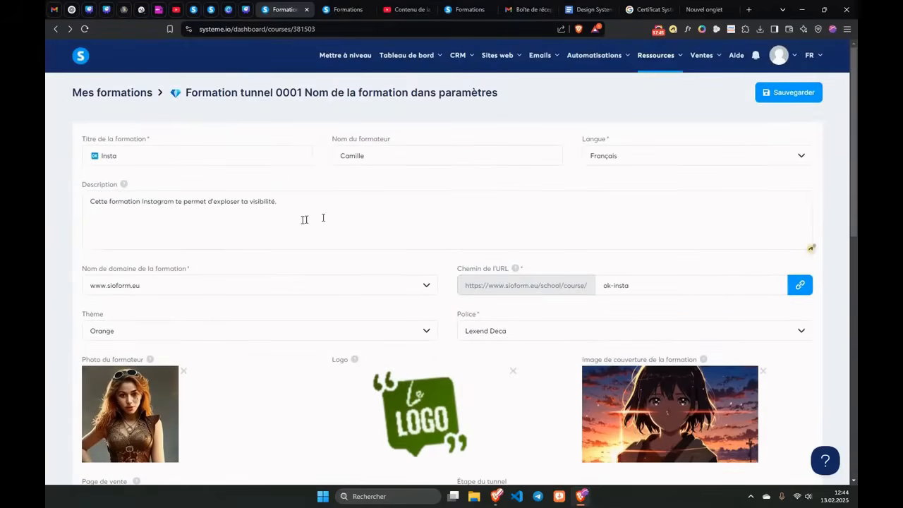
{"action": "scroll", "coordinate": [204, 191], "scroll_direction": "down", "scroll_amount": 2}
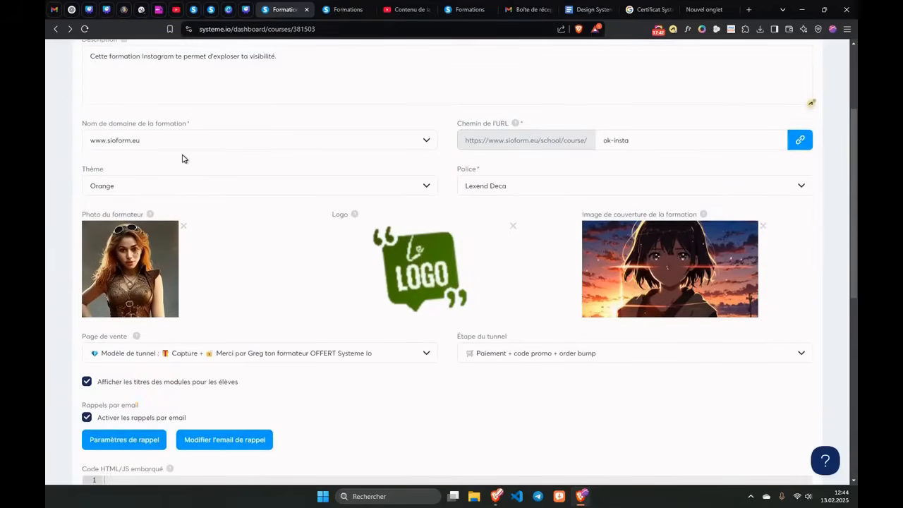
{"action": "scroll", "coordinate": [247, 270], "scroll_direction": "down", "scroll_amount": 6}
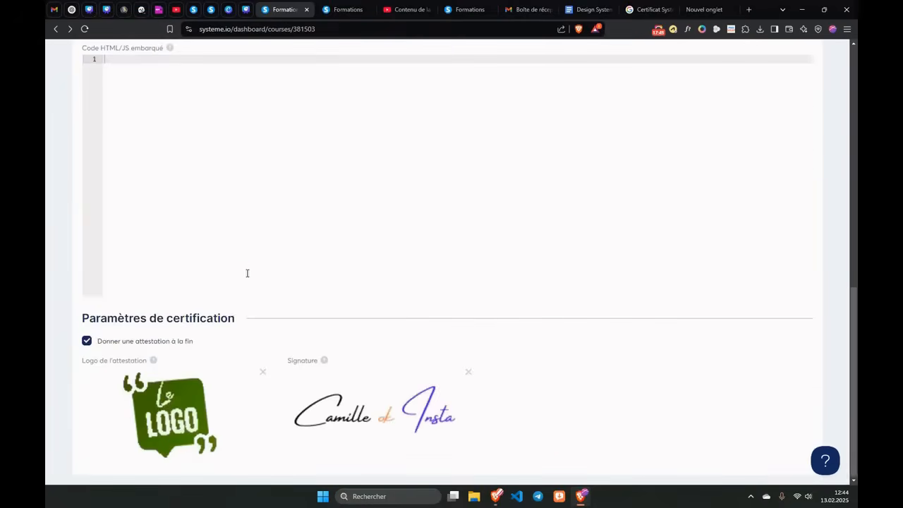
{"action": "scroll", "coordinate": [518, 264], "scroll_direction": "up", "scroll_amount": 10}
{"action": "left_click", "coordinate": [770, 99]}
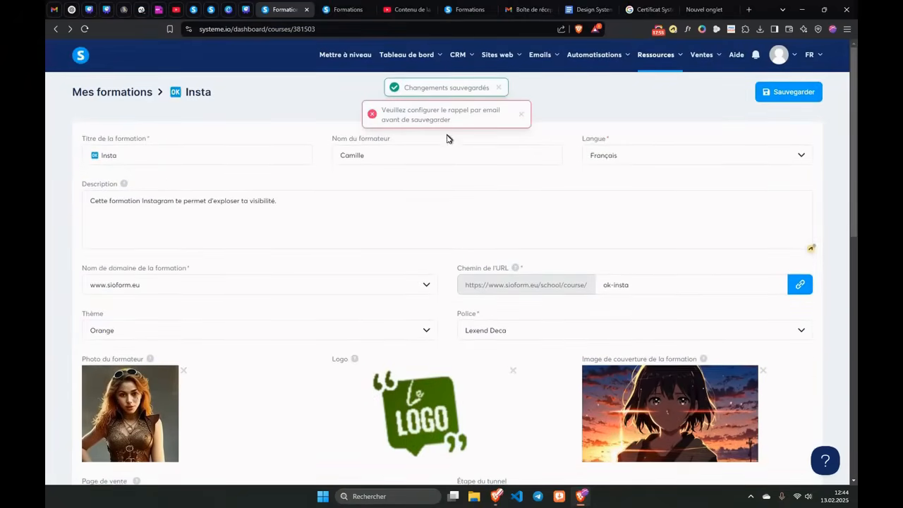
Step: Give the reminder email the subject "Rappel" and the body "Ici, les explications courtes", and save both the email and the course settings
{"action": "scroll", "coordinate": [438, 141], "scroll_direction": "down", "scroll_amount": 6}
{"action": "left_click", "coordinate": [233, 149]}
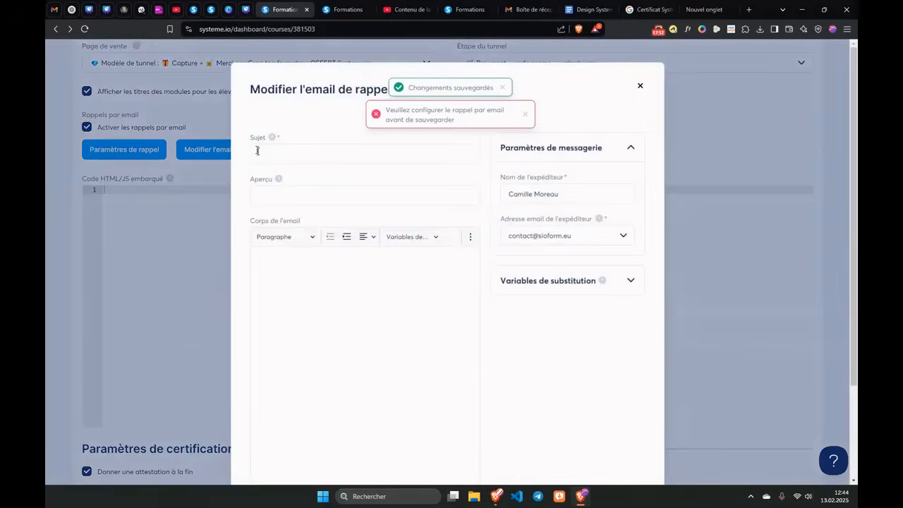
{"action": "left_click", "coordinate": [274, 154]}
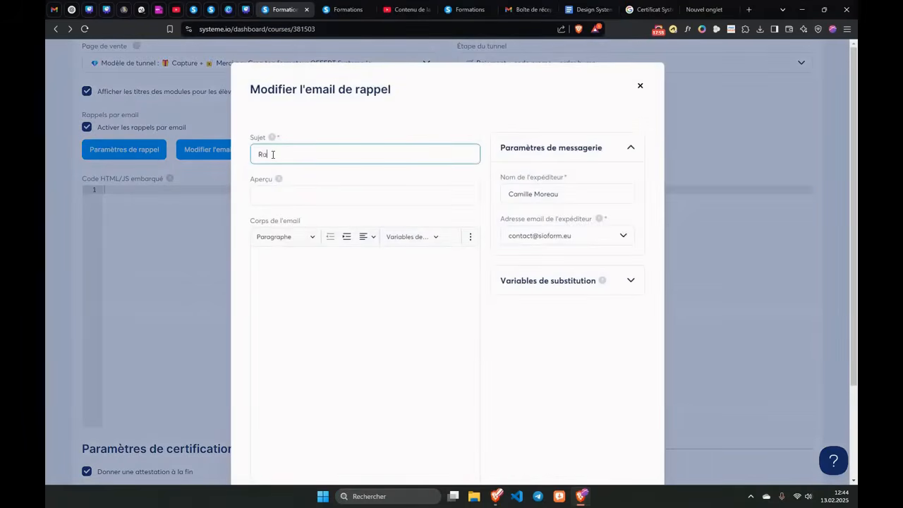
{"action": "left_click", "coordinate": [263, 191]}
{"action": "left_click", "coordinate": [267, 276]}
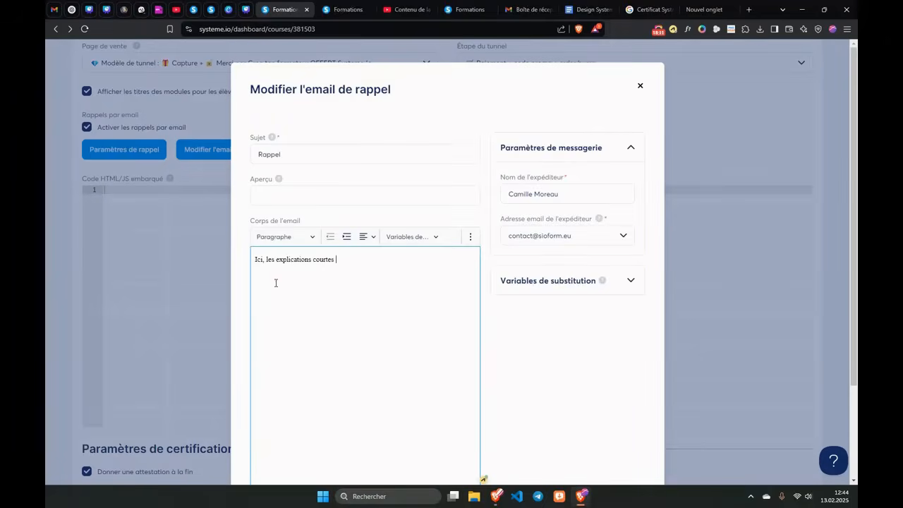
{"action": "scroll", "coordinate": [327, 261], "scroll_direction": "down", "scroll_amount": 3}
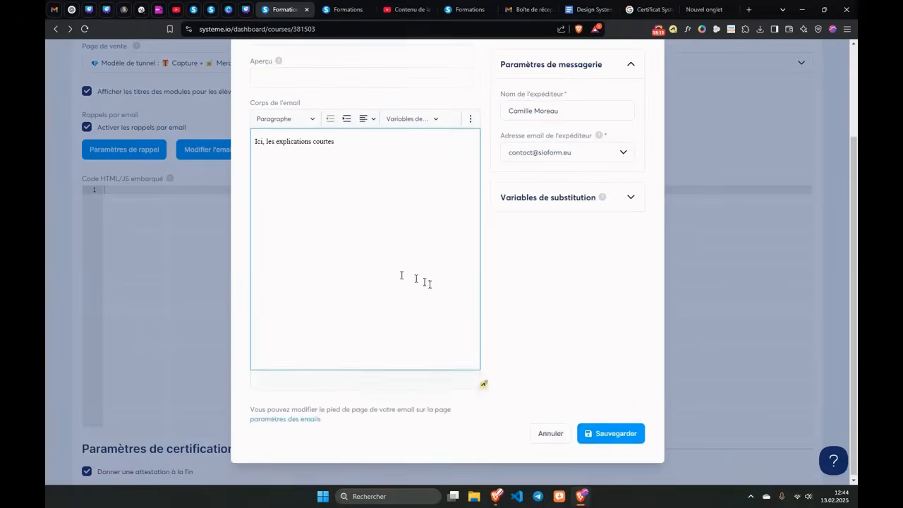
{"action": "left_click", "coordinate": [583, 433]}
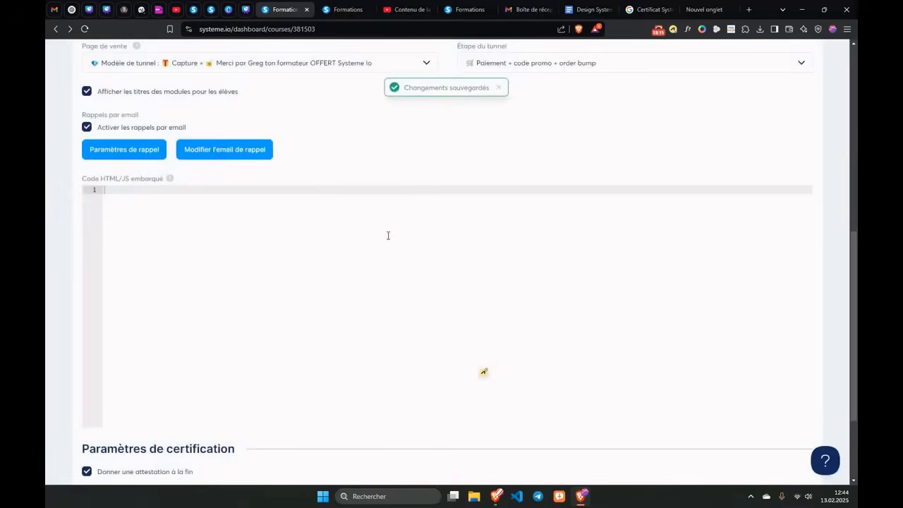
{"action": "scroll", "coordinate": [405, 184], "scroll_direction": "up", "scroll_amount": 6}
{"action": "left_click", "coordinate": [776, 97]}
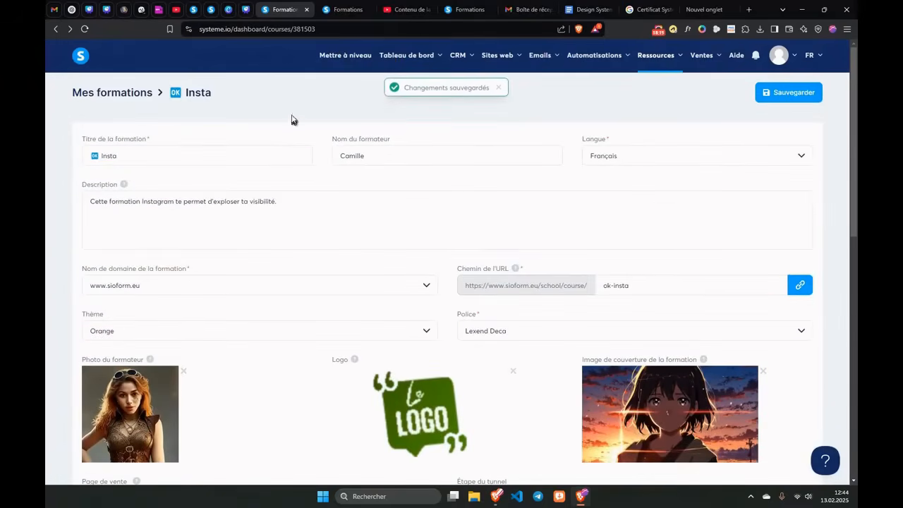
Step: Open the Insta course from the courses list, expand its module and open its page in the editor
{"action": "mouse_move", "coordinate": [414, 62]}
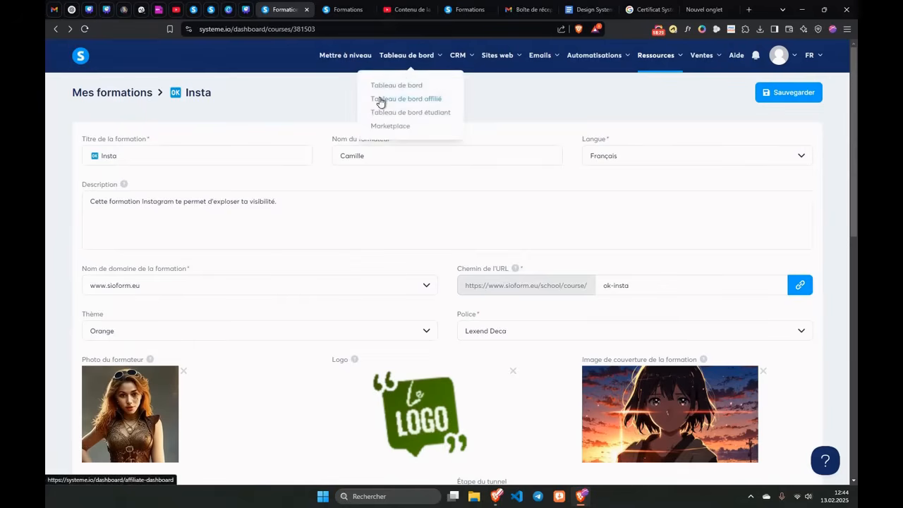
{"action": "mouse_move", "coordinate": [653, 67]}
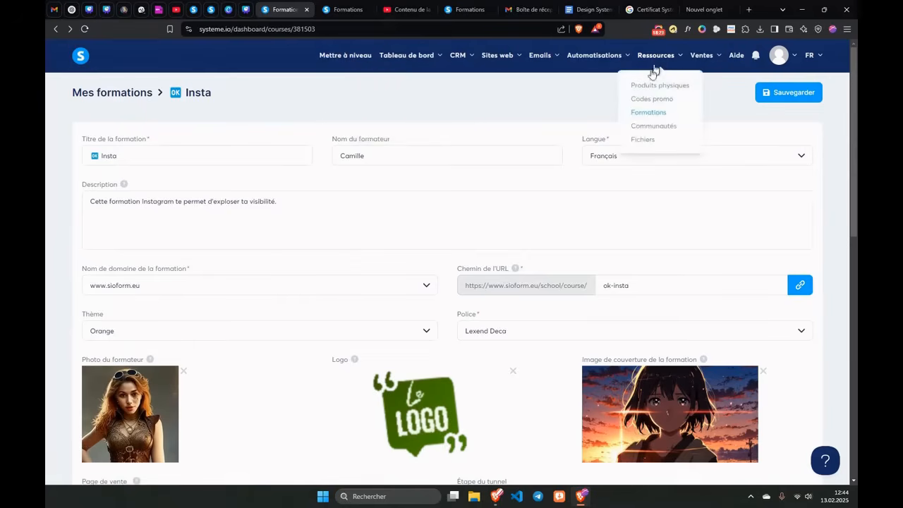
{"action": "left_click", "coordinate": [635, 115]}
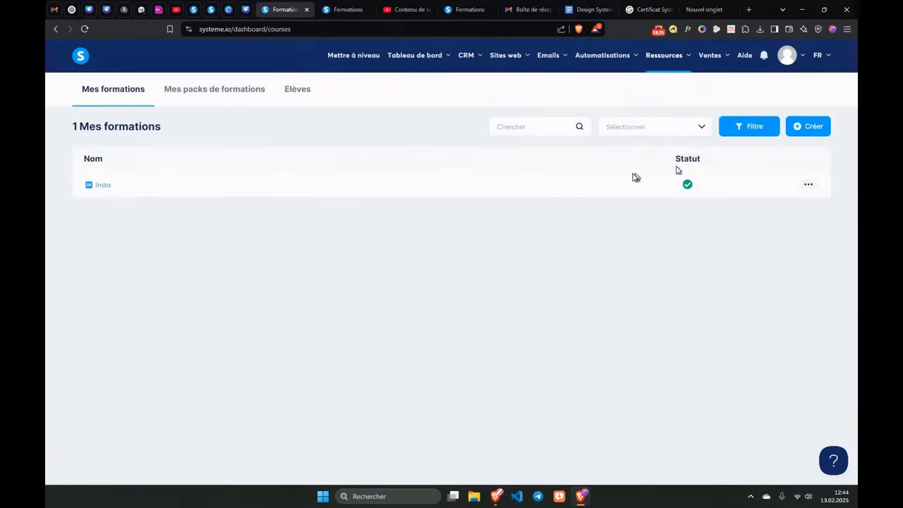
{"action": "left_click", "coordinate": [102, 185]}
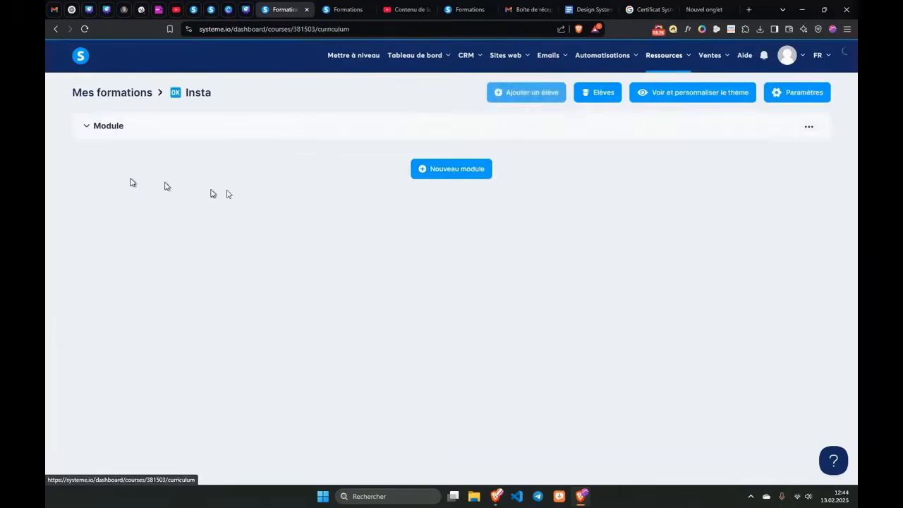
{"action": "left_click", "coordinate": [105, 127]}
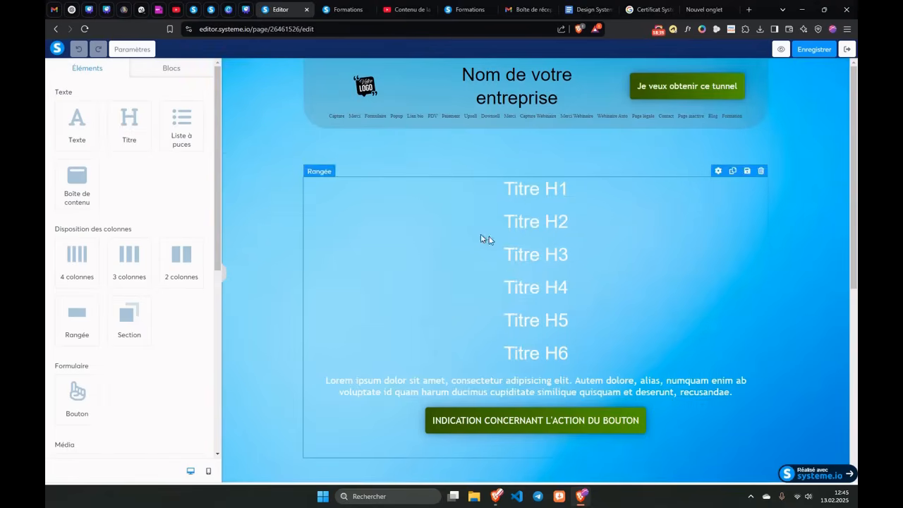
Step: Examine the course page's layout in the editor, covering the header, the H1 to H6 titles, the text and the button on both backgrounds
{"action": "scroll", "coordinate": [494, 331], "scroll_direction": "down", "scroll_amount": 2}
{"action": "scroll", "coordinate": [504, 210], "scroll_direction": "up", "scroll_amount": 1}
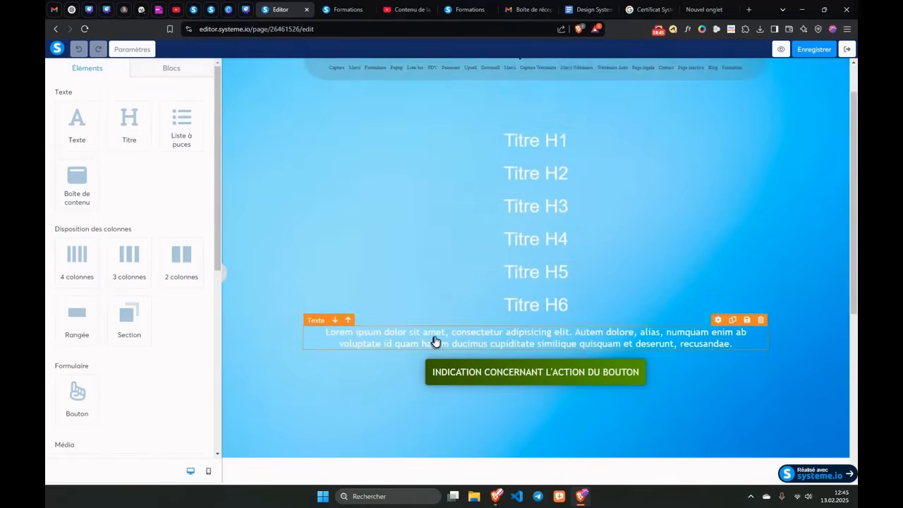
{"action": "scroll", "coordinate": [412, 344], "scroll_direction": "down", "scroll_amount": 1}
{"action": "scroll", "coordinate": [280, 353], "scroll_direction": "down", "scroll_amount": 2}
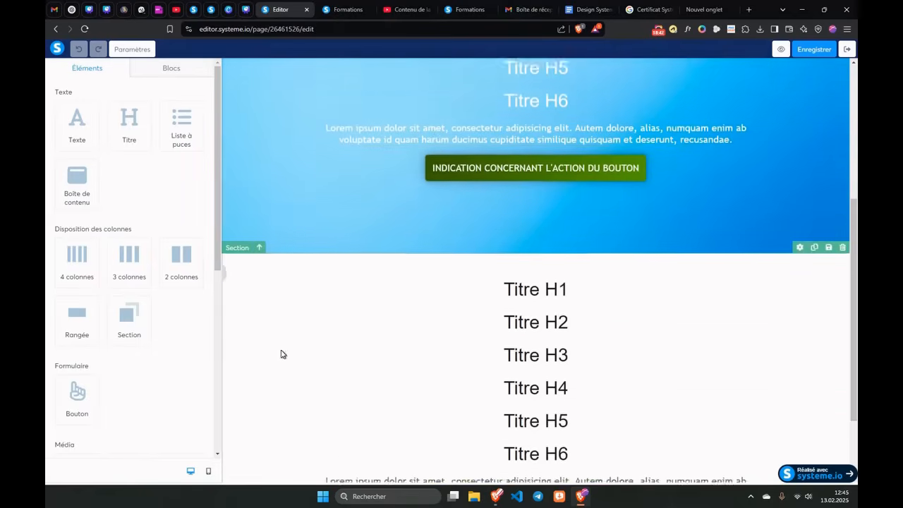
{"action": "scroll", "coordinate": [552, 238], "scroll_direction": "down", "scroll_amount": 1}
{"action": "scroll", "coordinate": [343, 228], "scroll_direction": "up", "scroll_amount": 1}
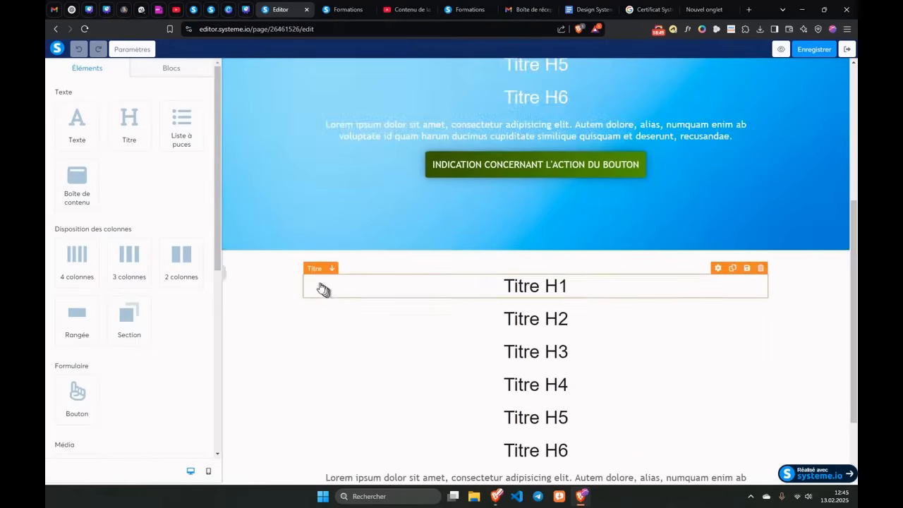
{"action": "scroll", "coordinate": [466, 409], "scroll_direction": "up", "scroll_amount": 1}
{"action": "scroll", "coordinate": [494, 374], "scroll_direction": "up", "scroll_amount": 2}
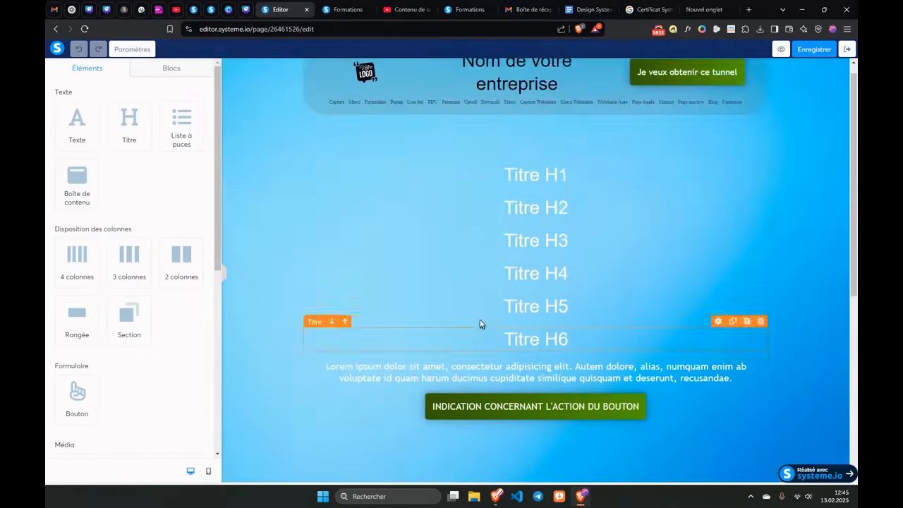
Step: Leave the page editor and expand the Insta course's module to show its chapters
{"action": "scroll", "coordinate": [501, 374], "scroll_direction": "up", "scroll_amount": 1}
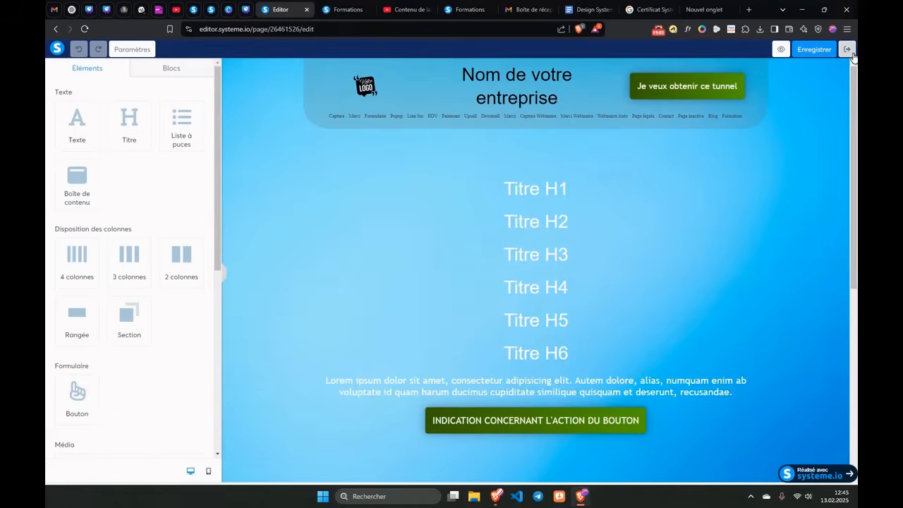
{"action": "left_click", "coordinate": [847, 49]}
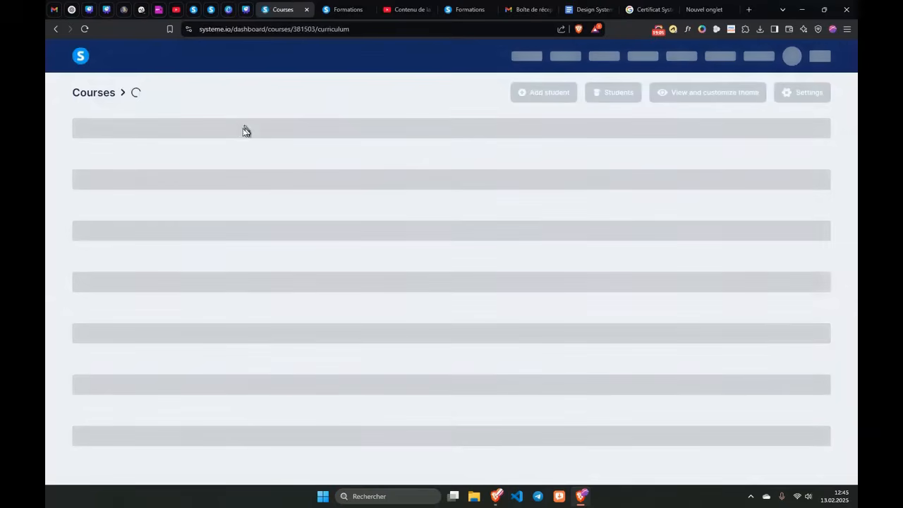
{"action": "left_click", "coordinate": [110, 127]}
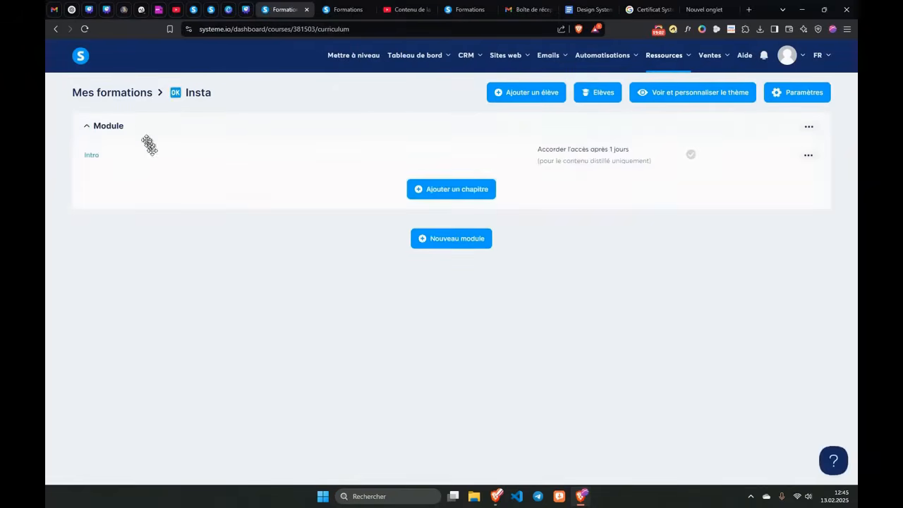
Step: Look at the email creation form for drip access to the Intro chapter and close it without saving
{"action": "left_click", "coordinate": [809, 156]}
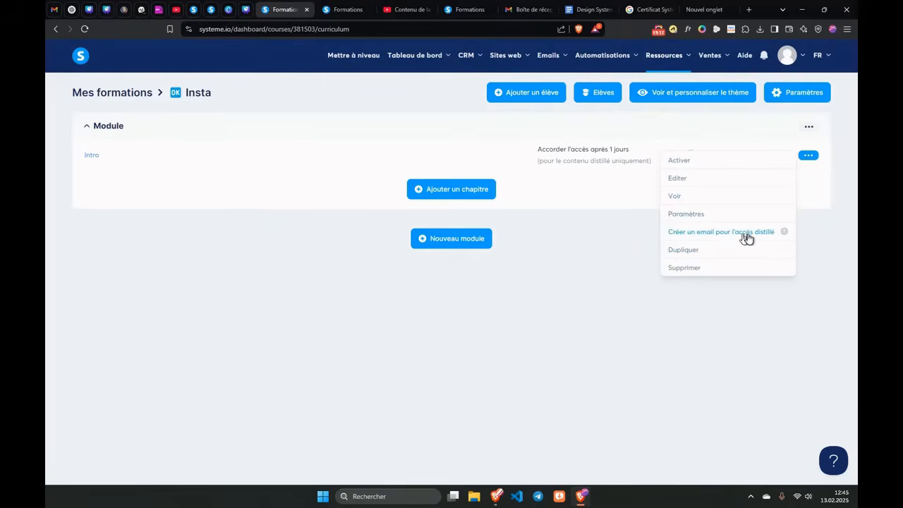
{"action": "left_click", "coordinate": [710, 235]}
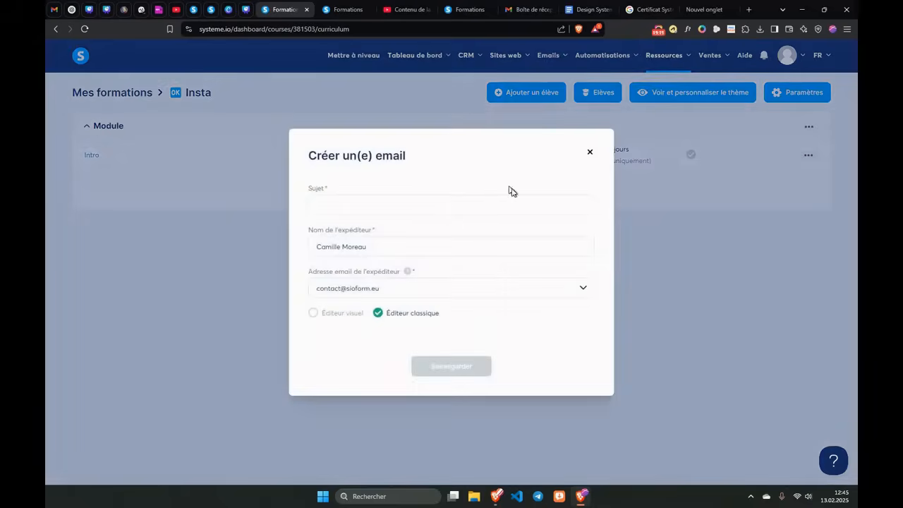
{"action": "left_click", "coordinate": [318, 206]}
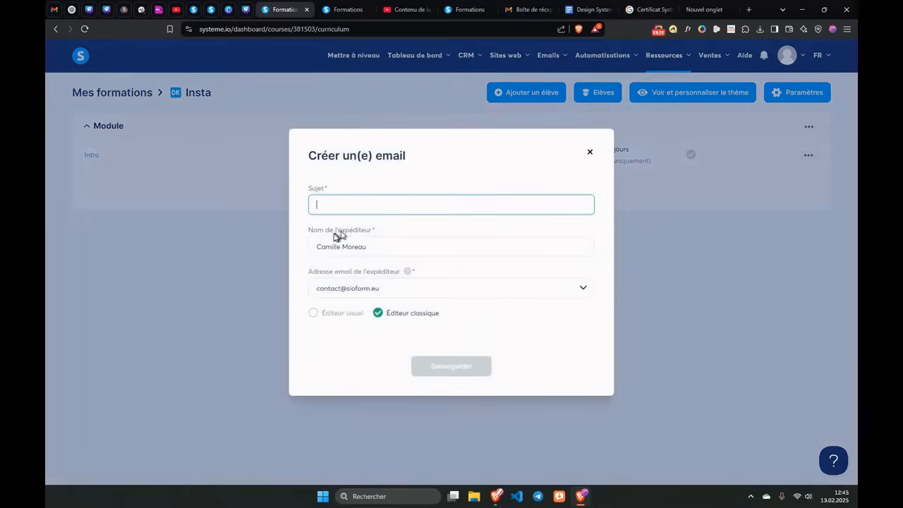
{"action": "left_click", "coordinate": [590, 152]}
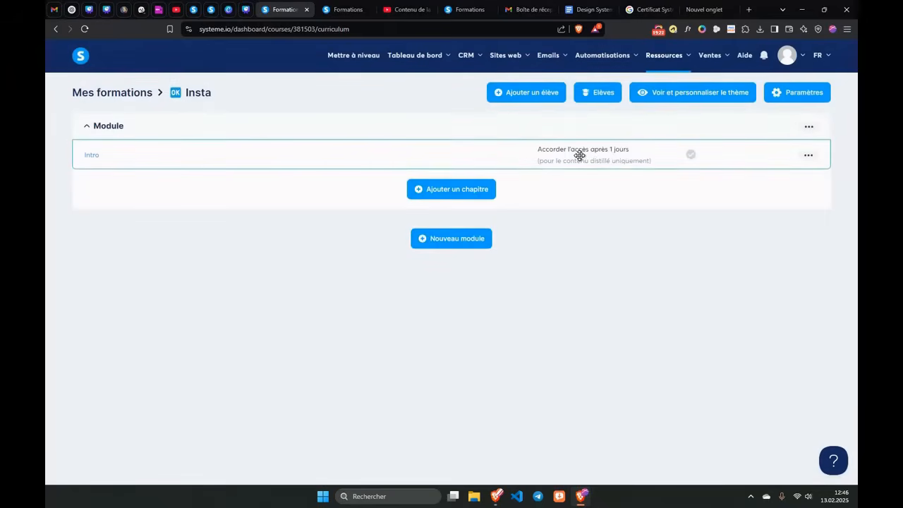
Step: Examine the Intro chapter's settings, including its delay and comments option, and close them without changes
{"action": "left_click", "coordinate": [809, 154]}
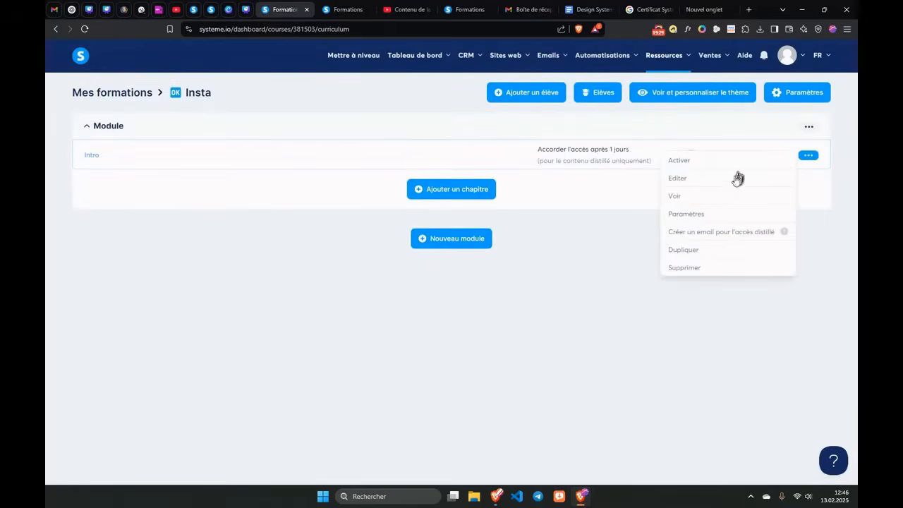
{"action": "left_click", "coordinate": [686, 213]}
{"action": "double_click", "coordinate": [340, 272]}
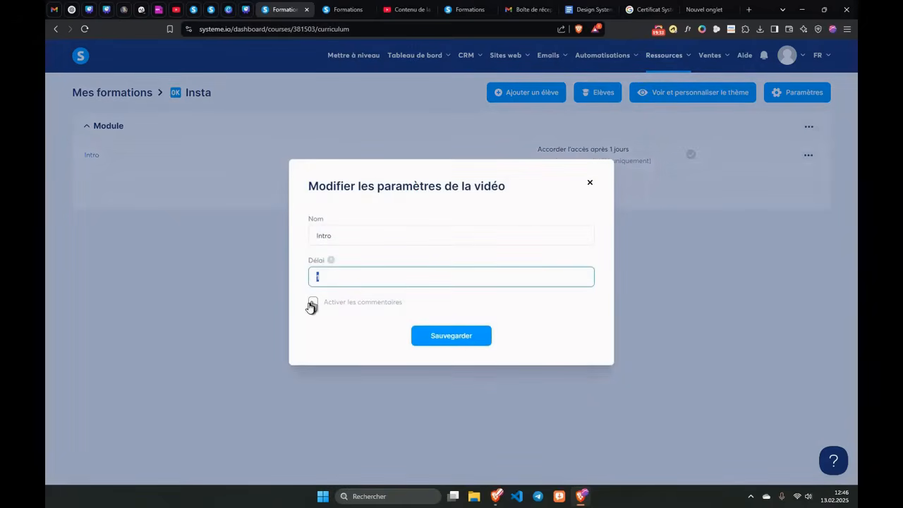
{"action": "left_click", "coordinate": [590, 183]}
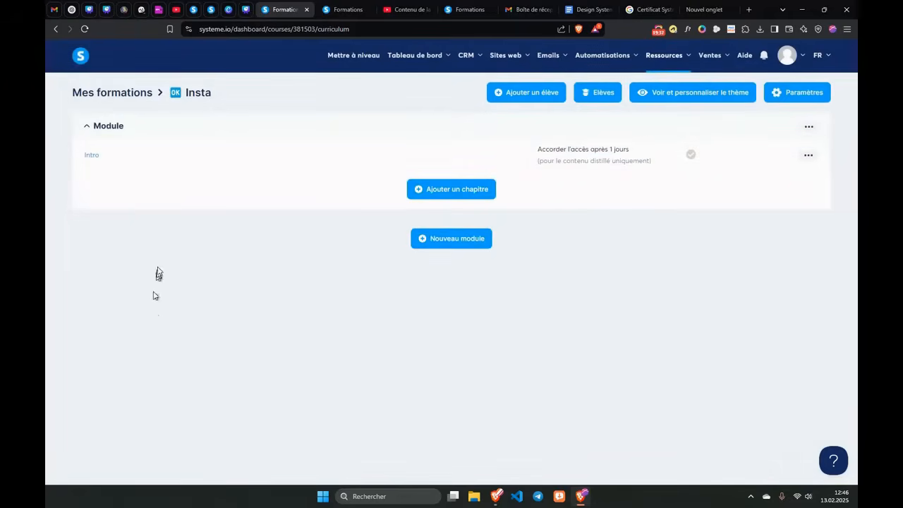
Step: View the Insta course's student-facing page, and go back through the dashboard to the list of course students
{"action": "left_click", "coordinate": [648, 98]}
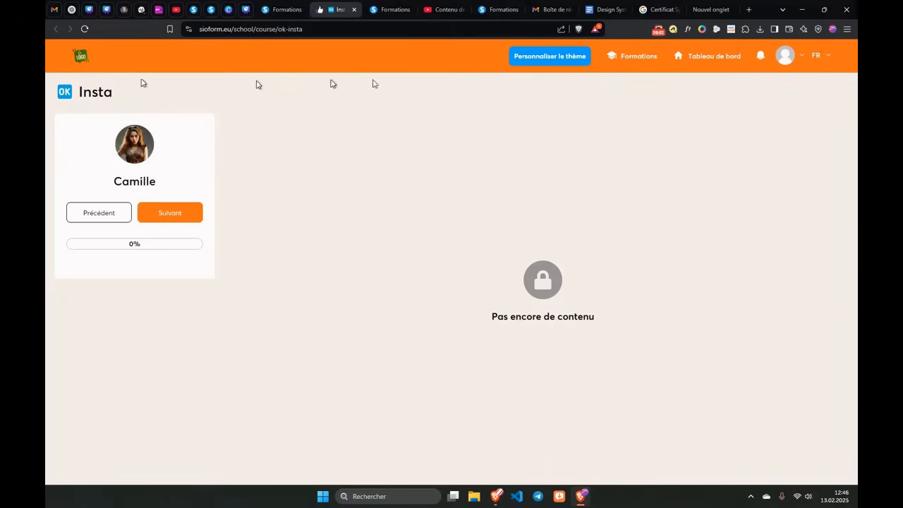
{"action": "left_click", "coordinate": [723, 63]}
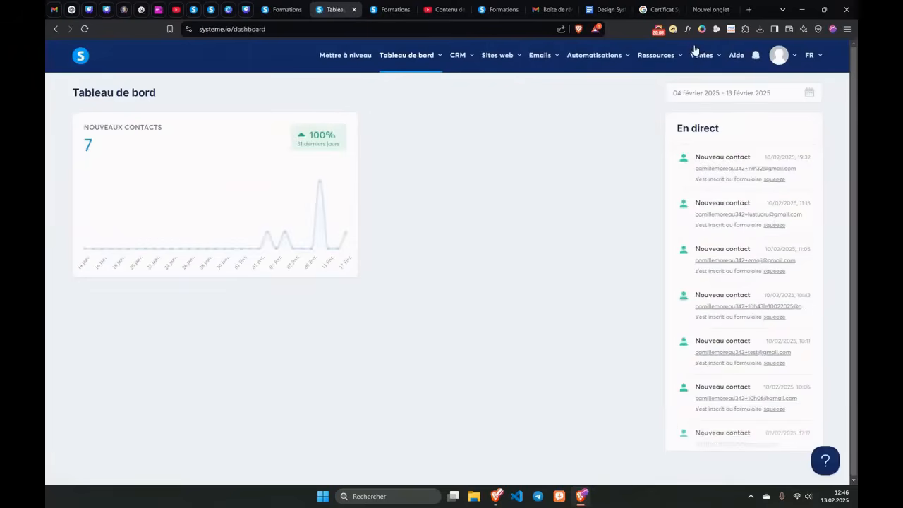
{"action": "mouse_move", "coordinate": [713, 62]}
{"action": "mouse_move", "coordinate": [674, 70]}
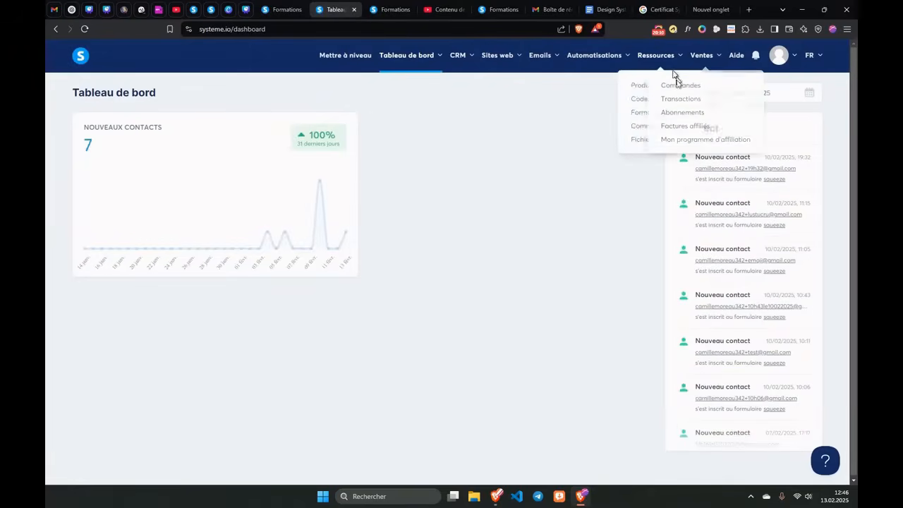
{"action": "left_click", "coordinate": [642, 117]}
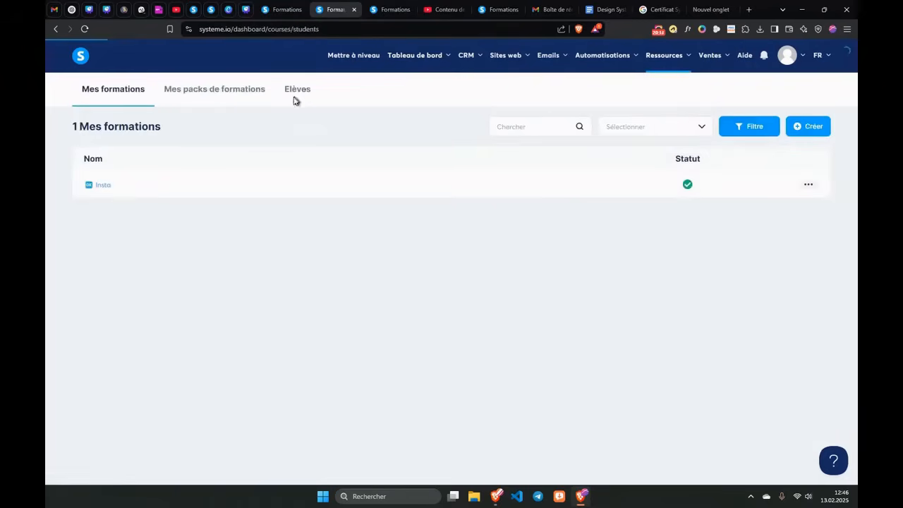
{"action": "left_click", "coordinate": [302, 91]}
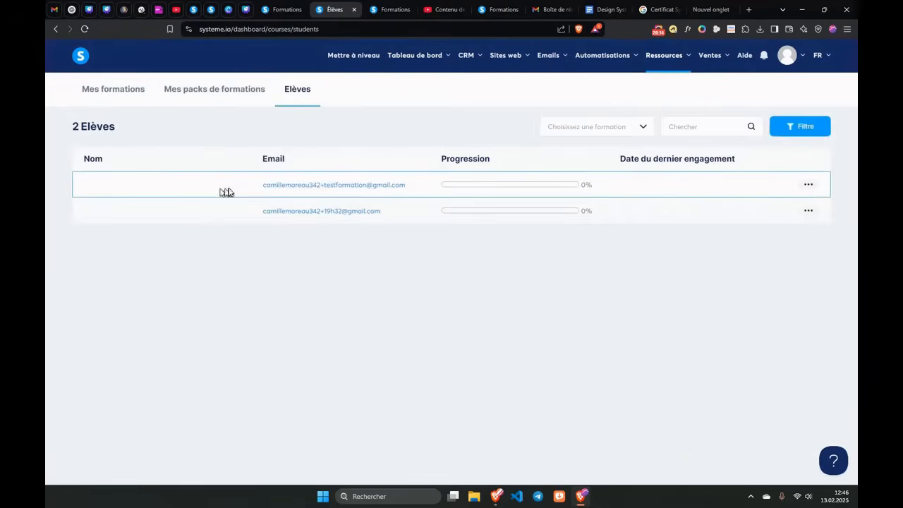
Step: Open the record of the test course student, the first one in the students list
{"action": "left_click_drag", "start_coordinate": [222, 192], "coordinate": [406, 185]}
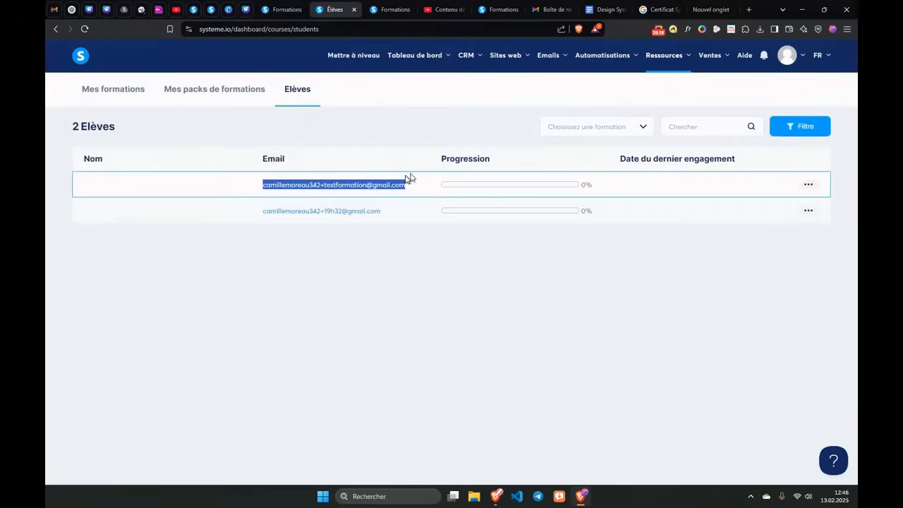
{"action": "left_click", "coordinate": [806, 186]}
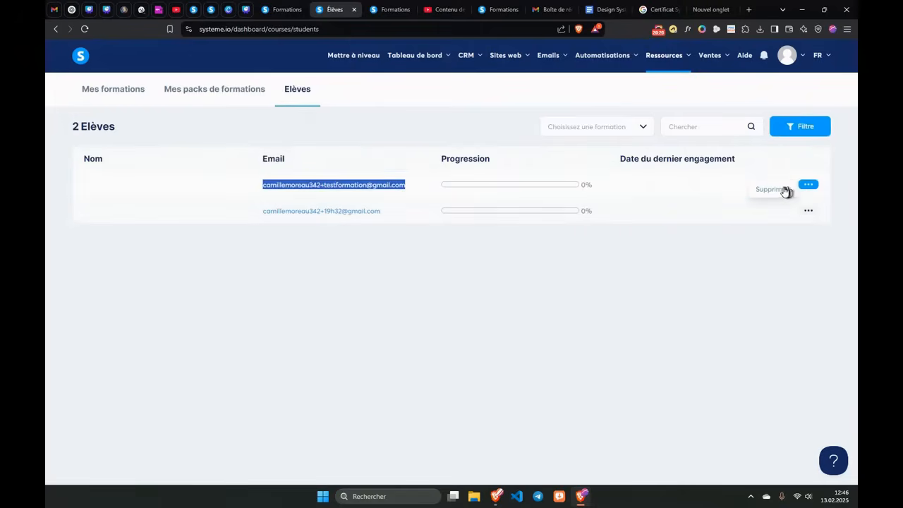
{"action": "left_click", "coordinate": [284, 185]}
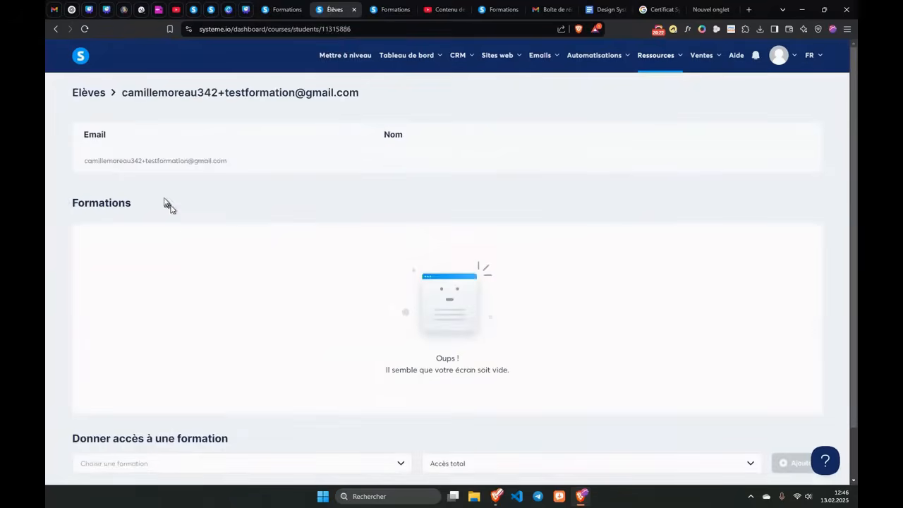
{"action": "scroll", "coordinate": [283, 225], "scroll_direction": "down", "scroll_amount": 1}
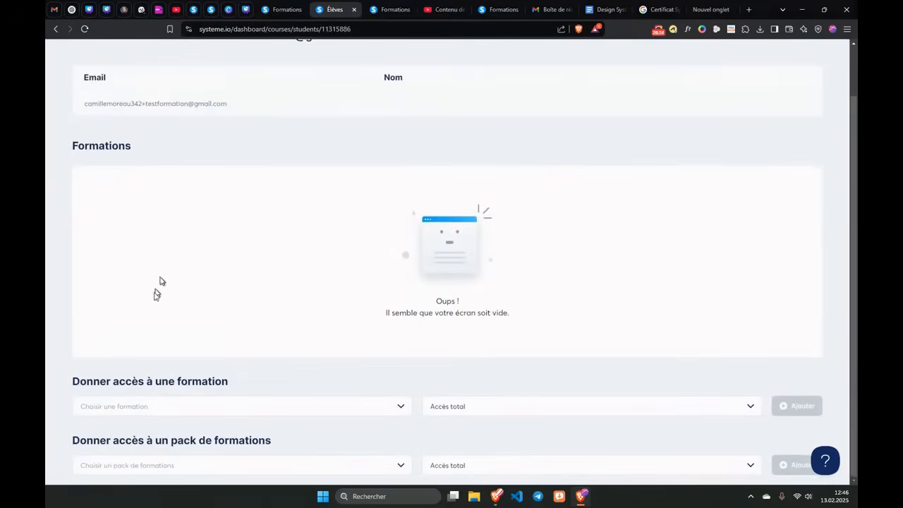
Step: Give the student access to the Insta course with the access type "Accès total"
{"action": "left_click", "coordinate": [189, 408]}
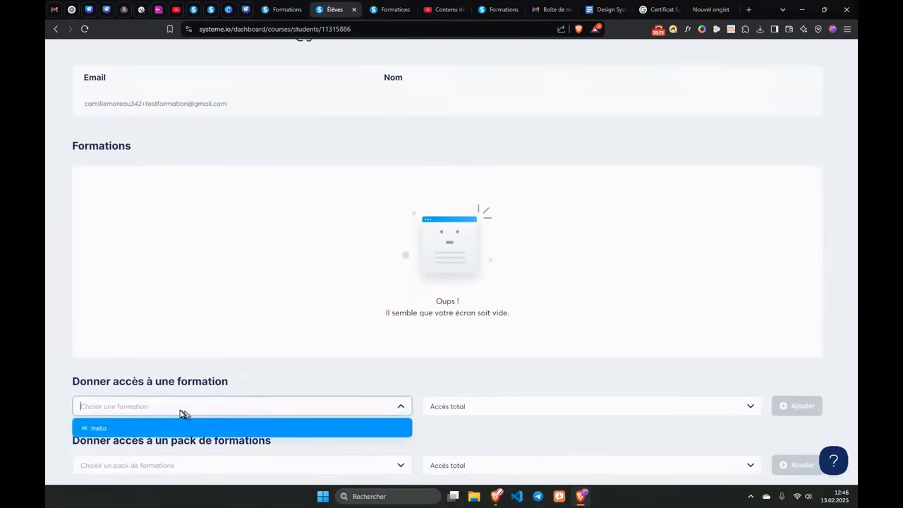
{"action": "left_click", "coordinate": [117, 429]}
{"action": "left_click", "coordinate": [463, 409]}
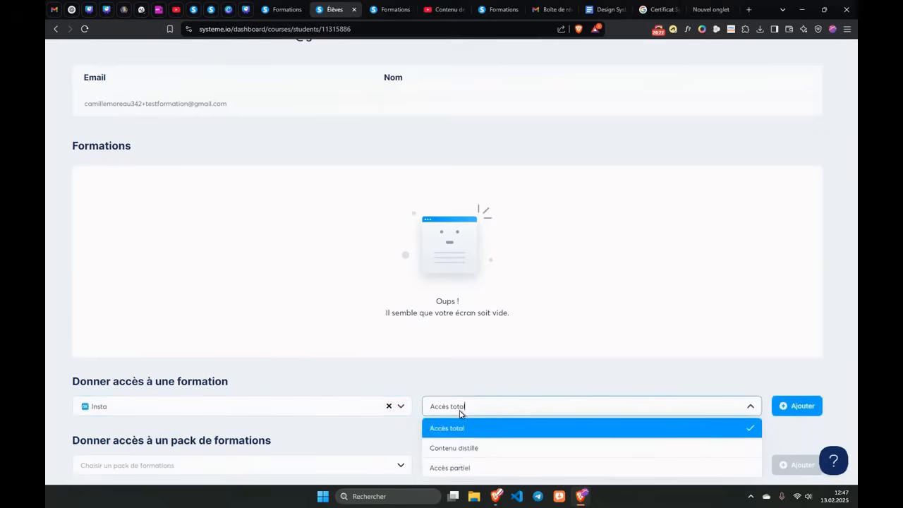
{"action": "left_click", "coordinate": [410, 442]}
{"action": "left_click", "coordinate": [180, 466]}
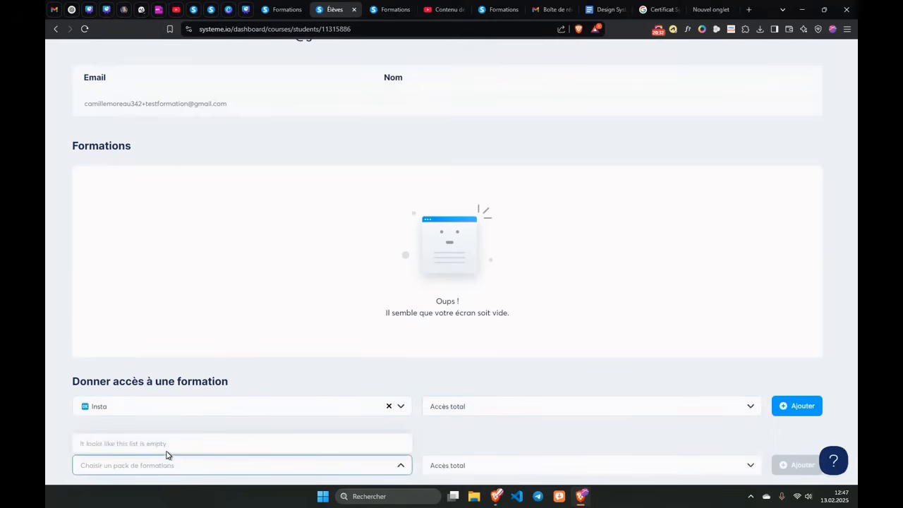
{"action": "left_click", "coordinate": [57, 429]}
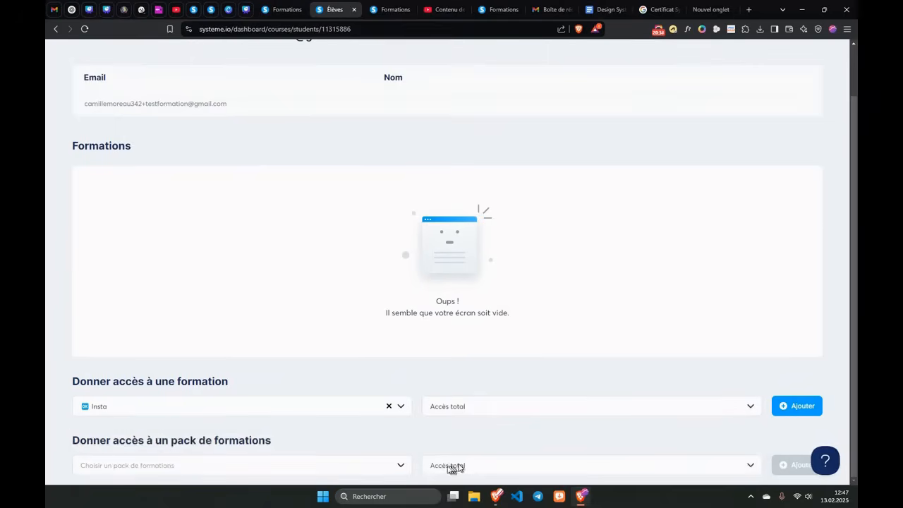
{"action": "left_click", "coordinate": [794, 412]}
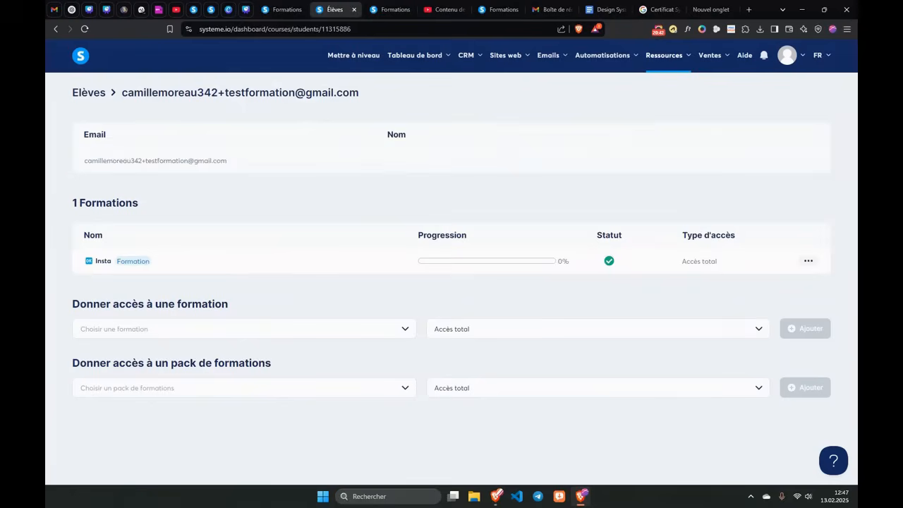
{"action": "left_click", "coordinate": [847, 29]}
{"action": "left_click", "coordinate": [724, 112]}
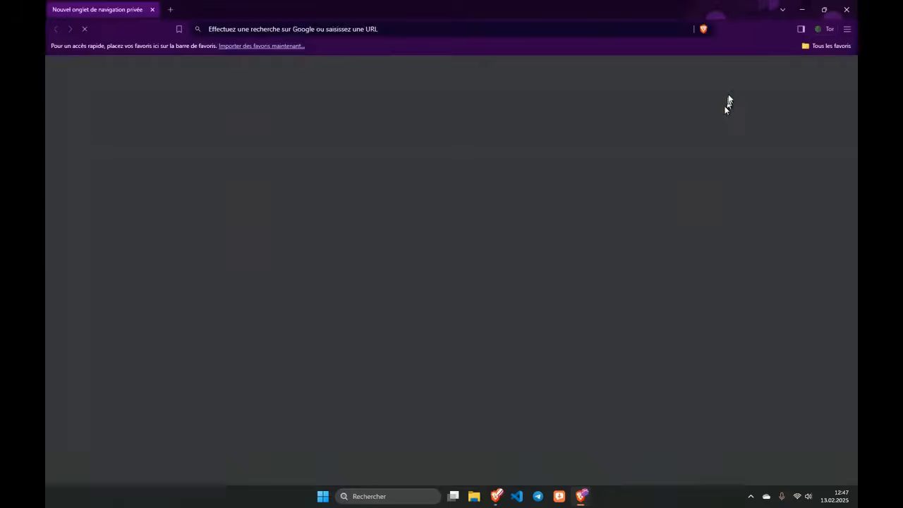
{"action": "left_click", "coordinate": [847, 13]}
{"action": "left_click", "coordinate": [848, 30]}
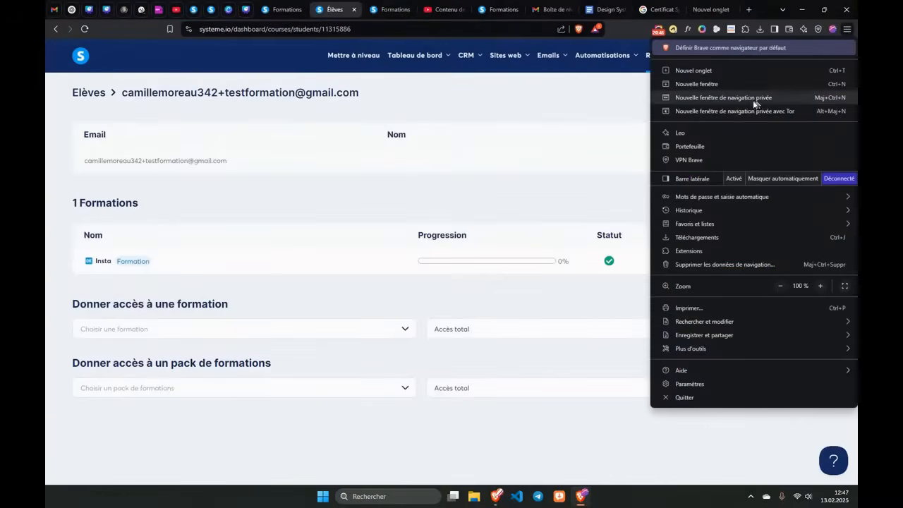
{"action": "left_click", "coordinate": [750, 100]}
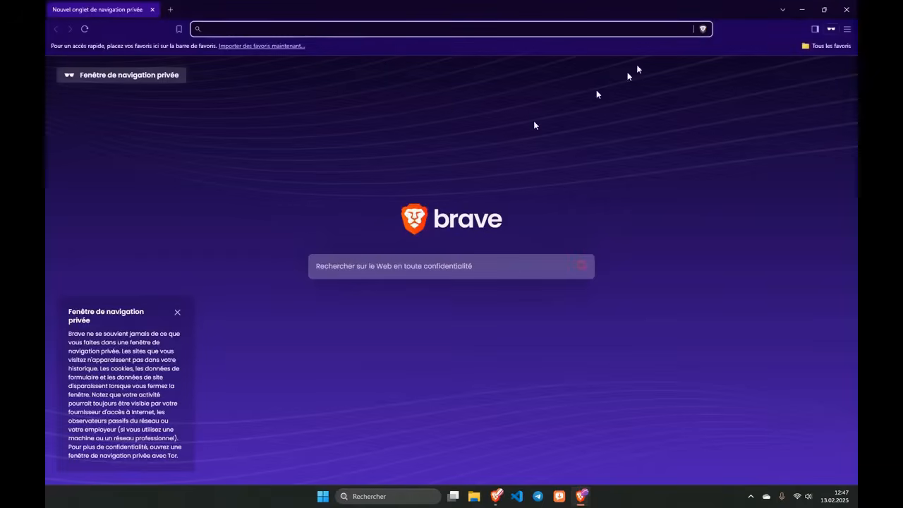
{"action": "left_click", "coordinate": [802, 9]}
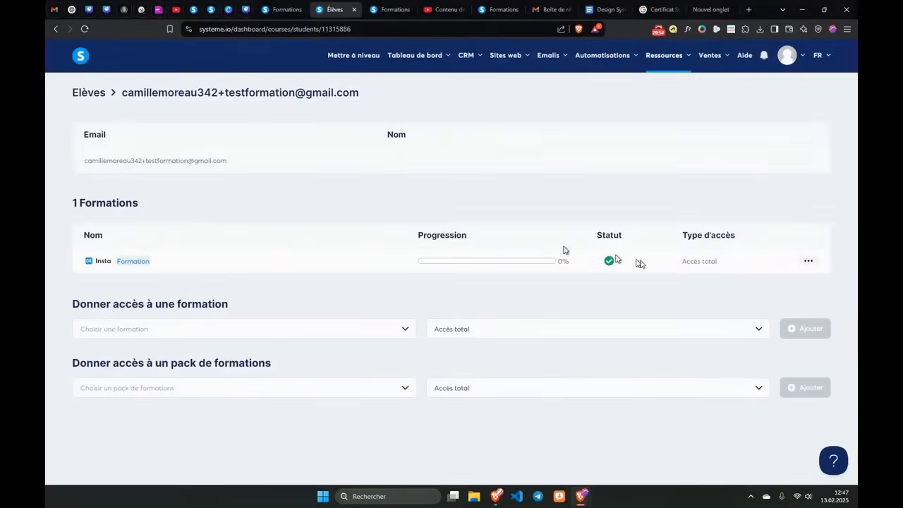
Step: From the courses list, open the Insta course's student-facing page and copy its web address
{"action": "left_click", "coordinate": [806, 261]}
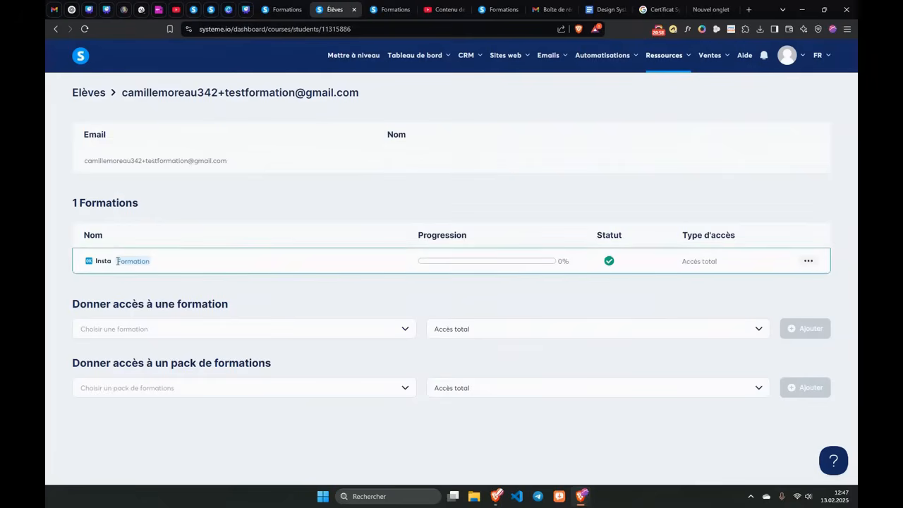
{"action": "left_click", "coordinate": [84, 94]}
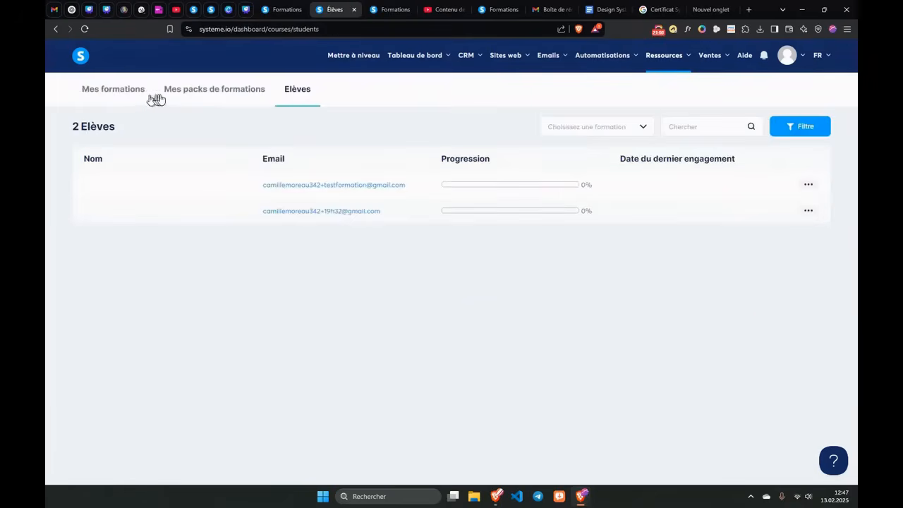
{"action": "left_click", "coordinate": [121, 90]}
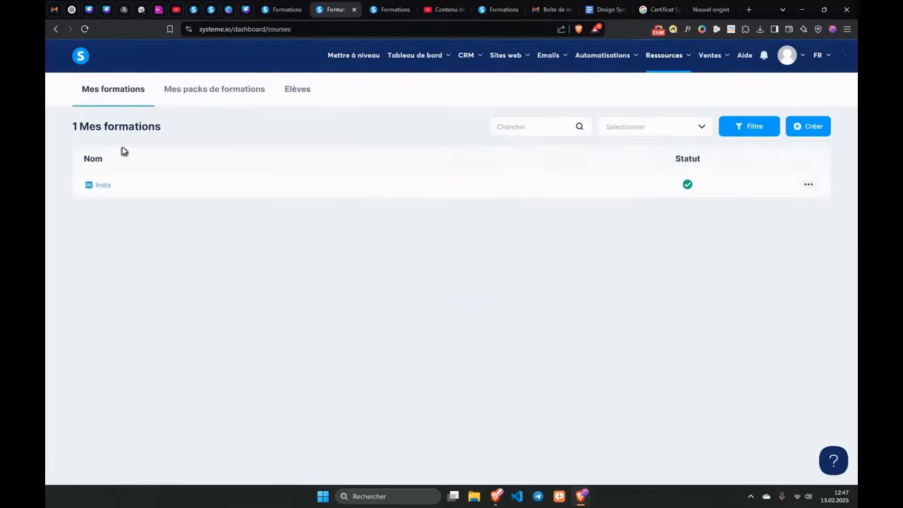
{"action": "left_click", "coordinate": [811, 187]}
{"action": "left_click", "coordinate": [777, 195]}
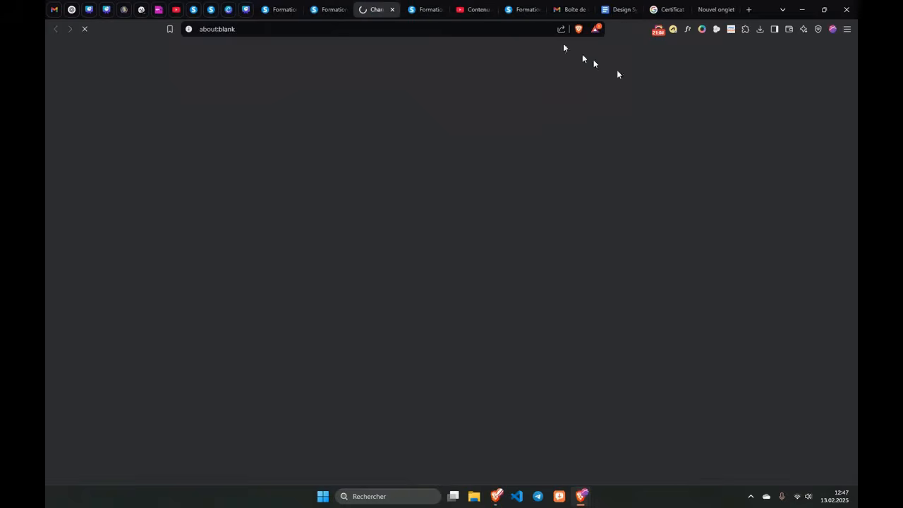
{"action": "left_click", "coordinate": [323, 30]}
{"action": "key", "text": "ctrl+c"}
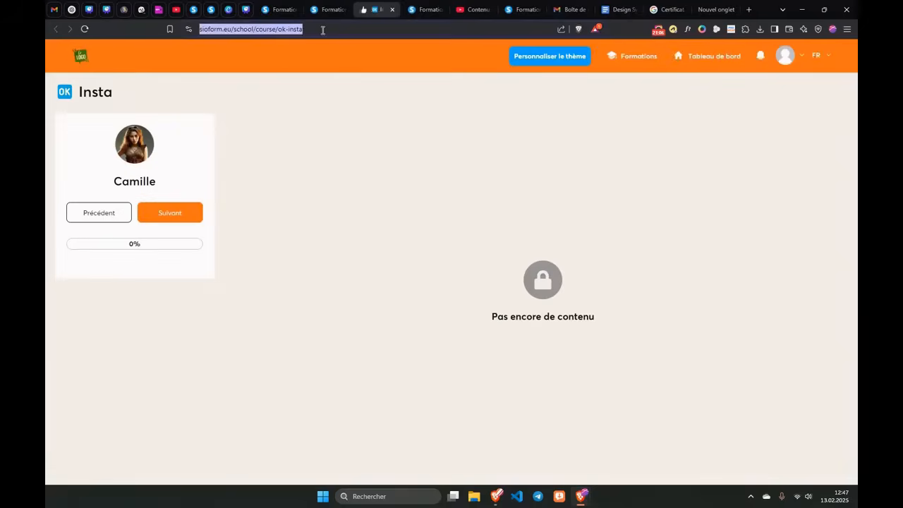
Step: Open the copied Insta course address in a new private browsing window
{"action": "left_click", "coordinate": [847, 29]}
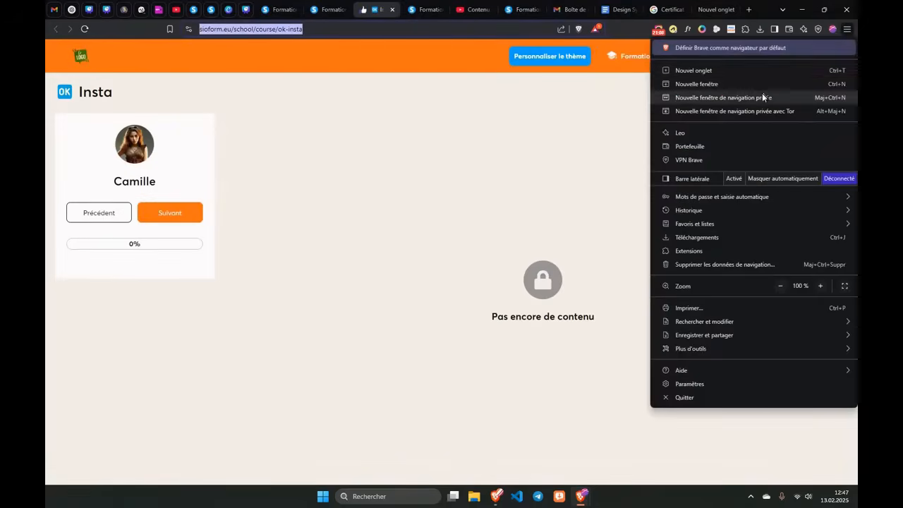
{"action": "left_click", "coordinate": [766, 97]}
{"action": "key", "text": "ctrl+v"}
{"action": "key", "text": "Return"}
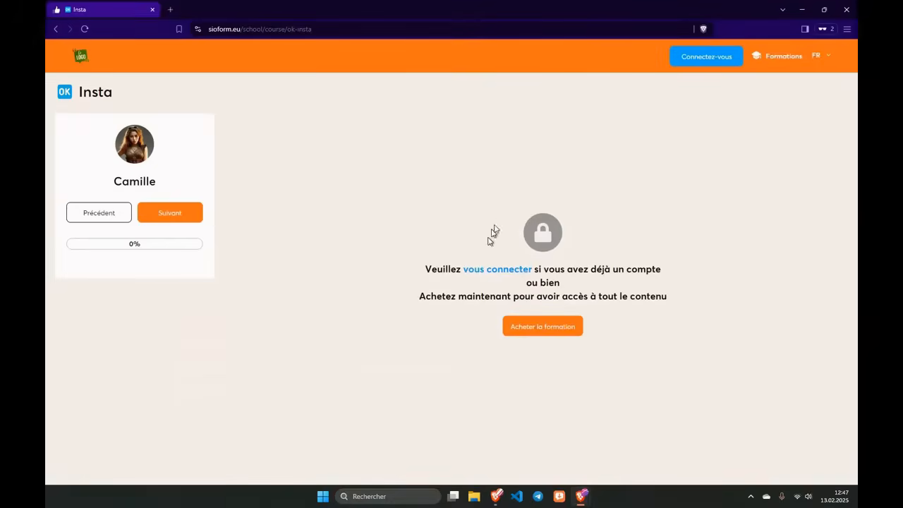
Step: Check the purchase page linked from the locked Insta course, close it and open the student login page from the course
{"action": "left_click", "coordinate": [524, 324]}
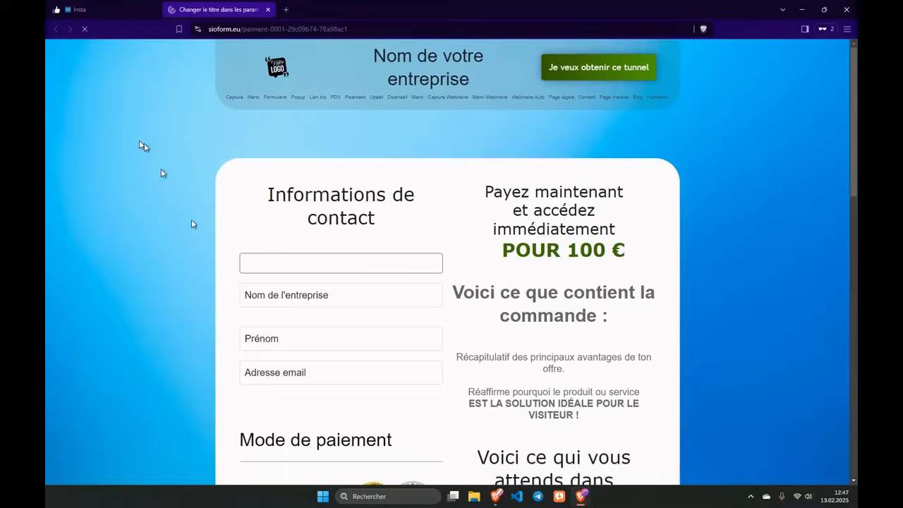
{"action": "left_click", "coordinate": [268, 10]}
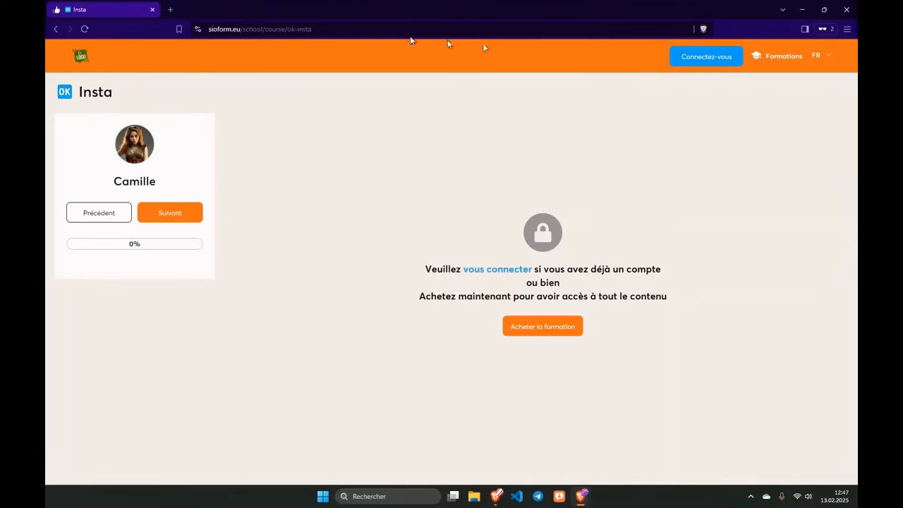
{"action": "left_click", "coordinate": [502, 269]}
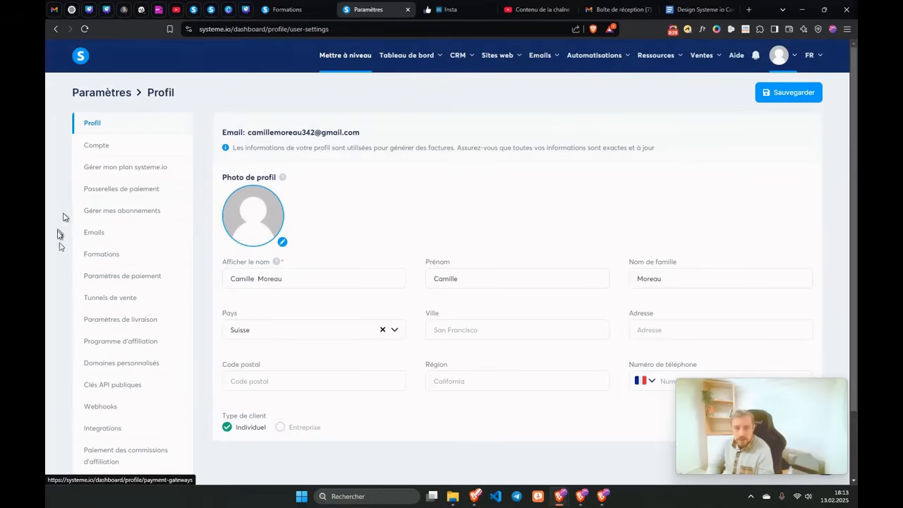
Step: In the account's course settings, enable saving student activity and disabling audio and video file downloads from the member area, and save
{"action": "left_click", "coordinate": [97, 252]}
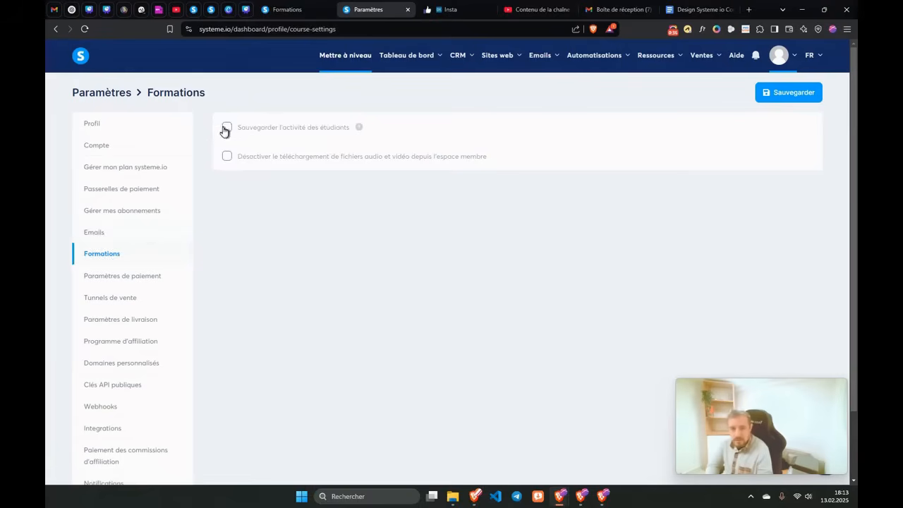
{"action": "left_click", "coordinate": [227, 128]}
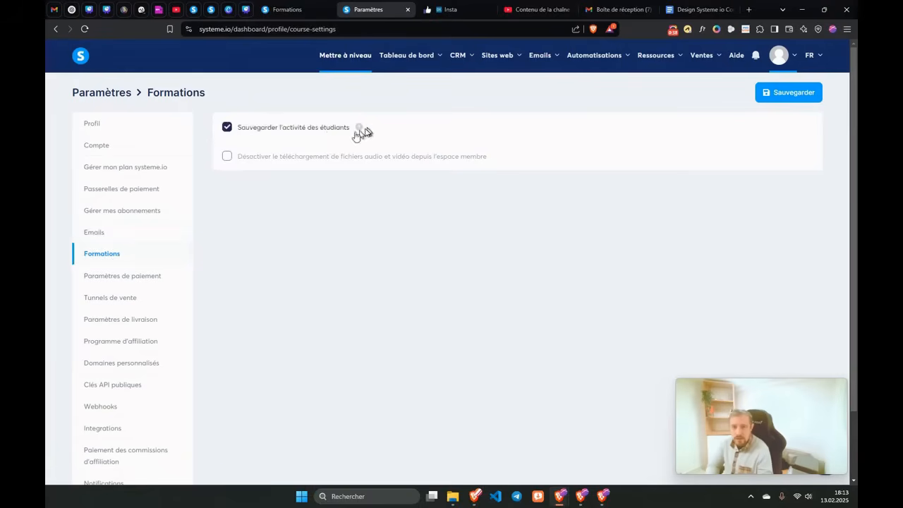
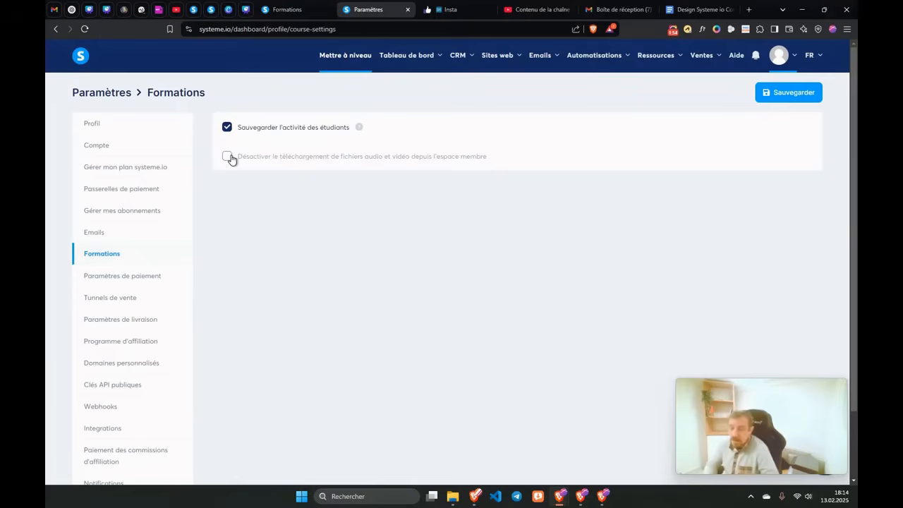
{"action": "left_click", "coordinate": [227, 156]}
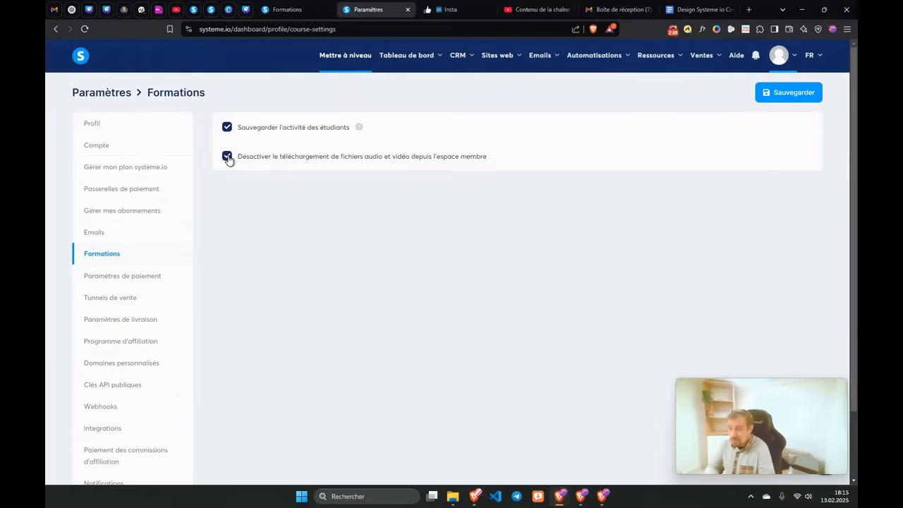
{"action": "left_click", "coordinate": [795, 94]}
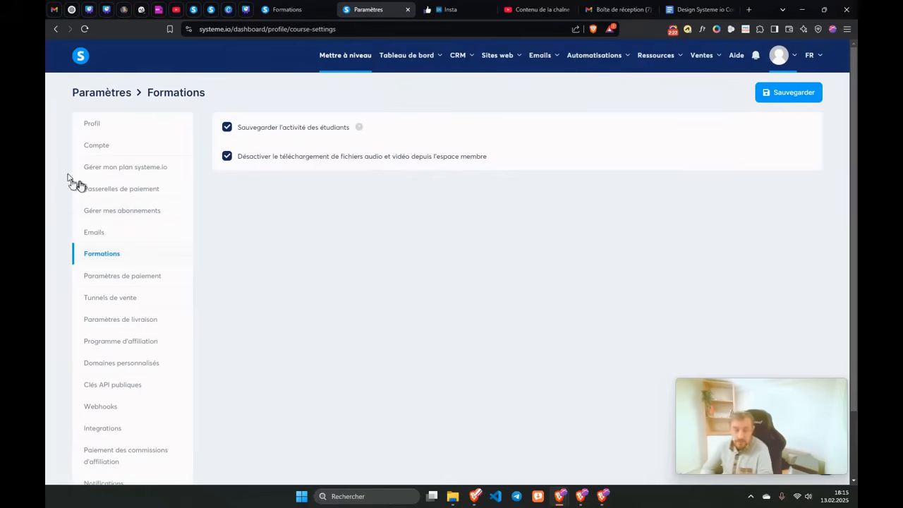
{"action": "scroll", "coordinate": [65, 203], "scroll_direction": "down", "scroll_amount": 2}
{"action": "scroll", "coordinate": [78, 223], "scroll_direction": "up", "scroll_amount": 2}
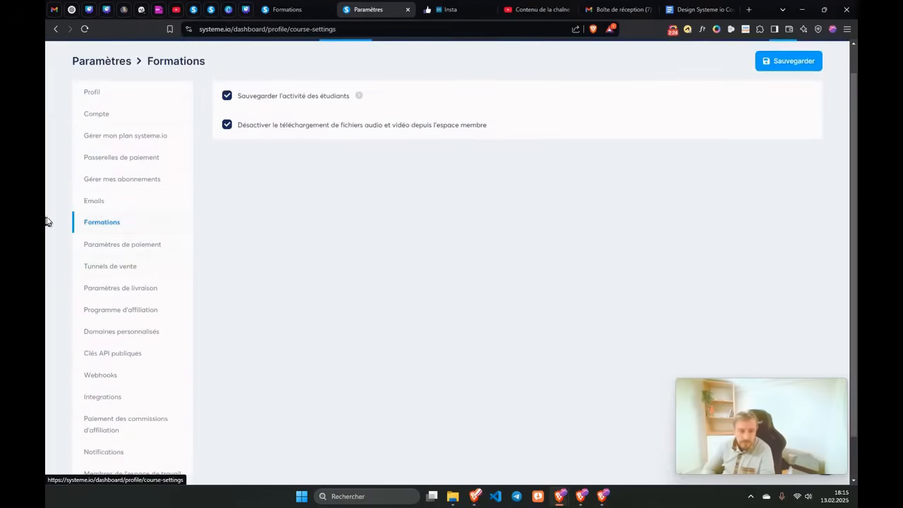
{"action": "left_click", "coordinate": [82, 333]}
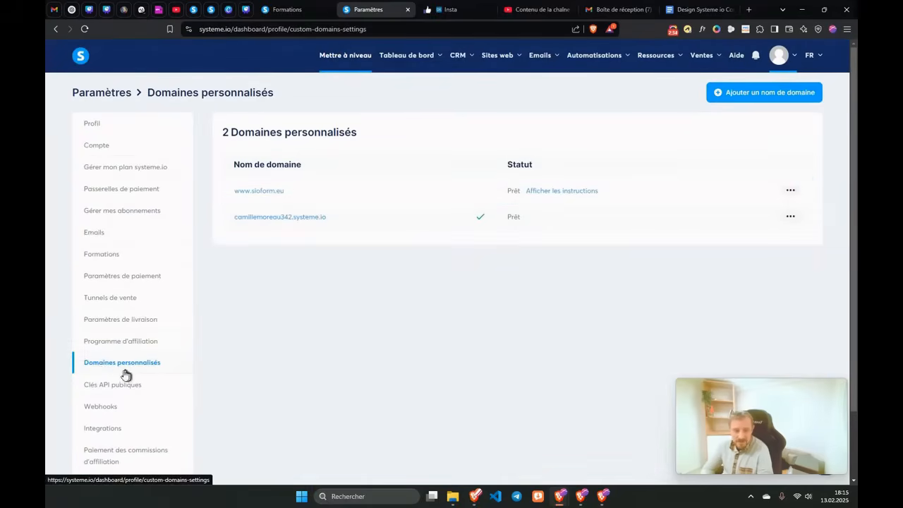
{"action": "mouse_move", "coordinate": [779, 57]}
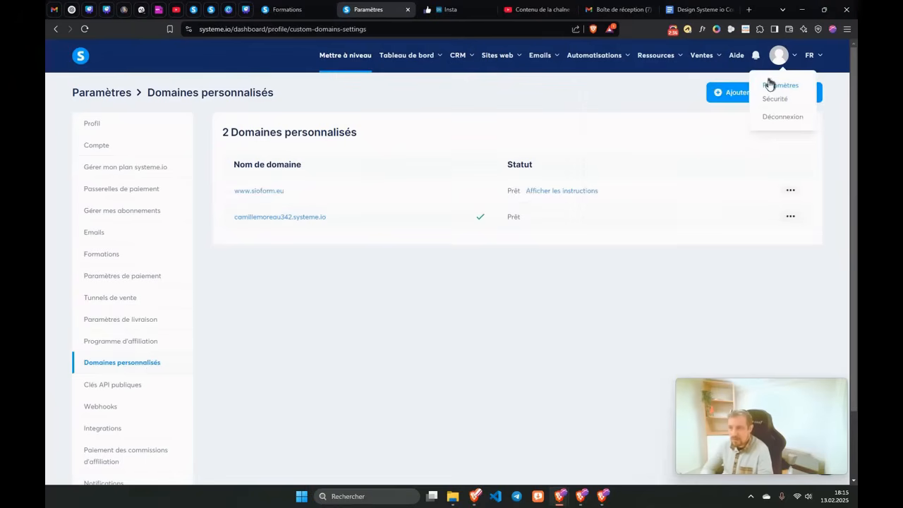
{"action": "left_click", "coordinate": [787, 193]}
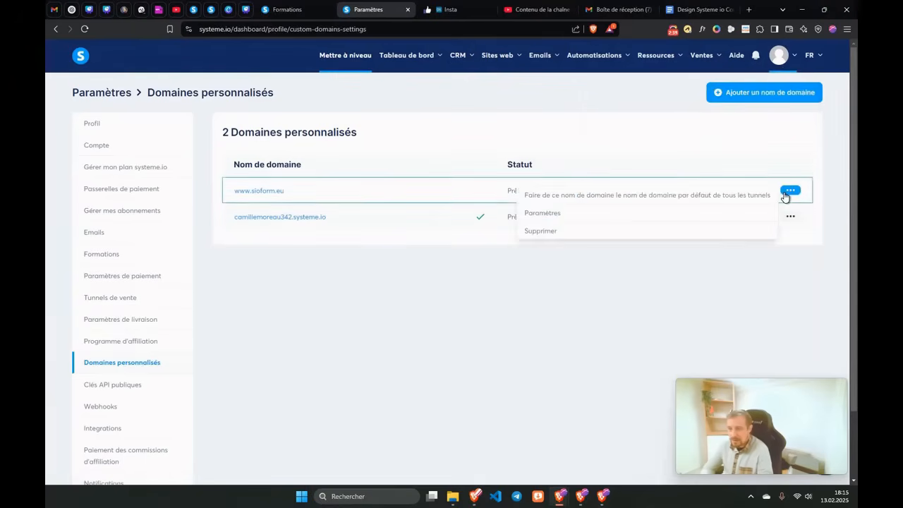
{"action": "left_click", "coordinate": [533, 214]}
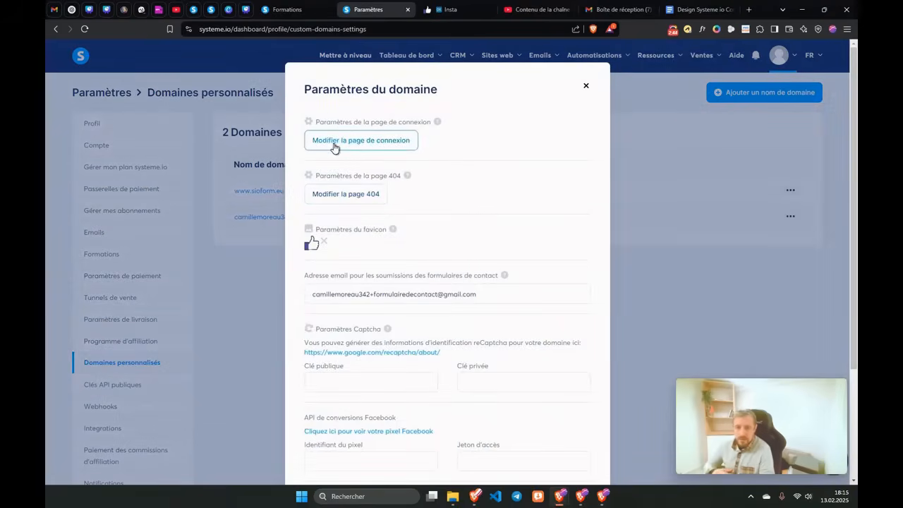
{"action": "scroll", "coordinate": [423, 397], "scroll_direction": "down", "scroll_amount": 2}
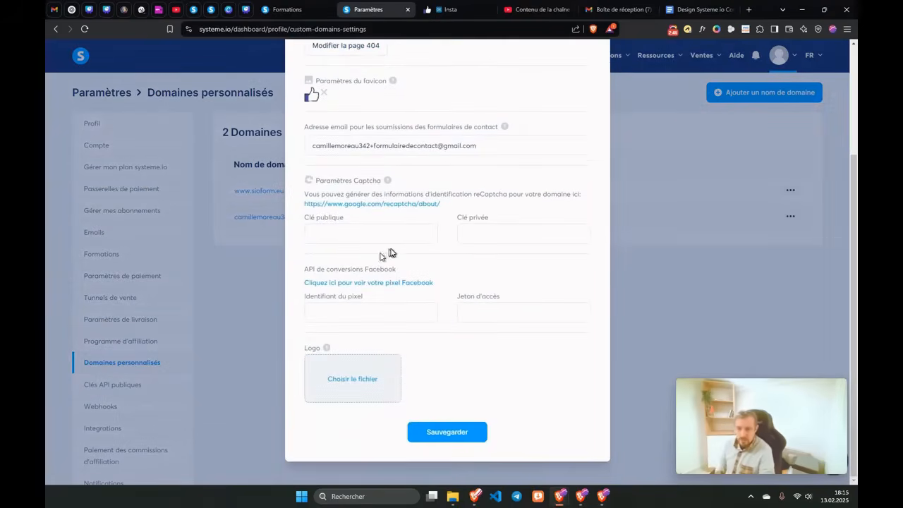
{"action": "scroll", "coordinate": [395, 254], "scroll_direction": "up", "scroll_amount": 3}
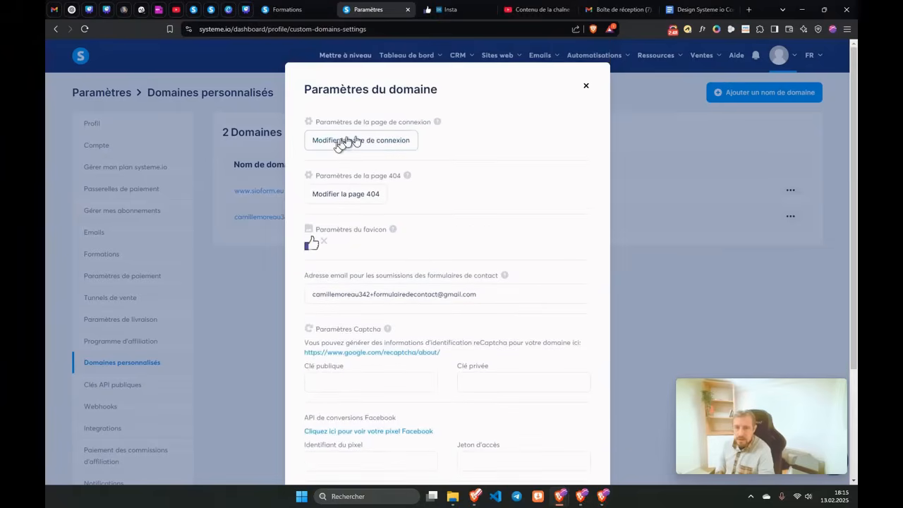
Step: Open the domain's login page in the page editor, display its page settings and preview the page
{"action": "left_click", "coordinate": [367, 141]}
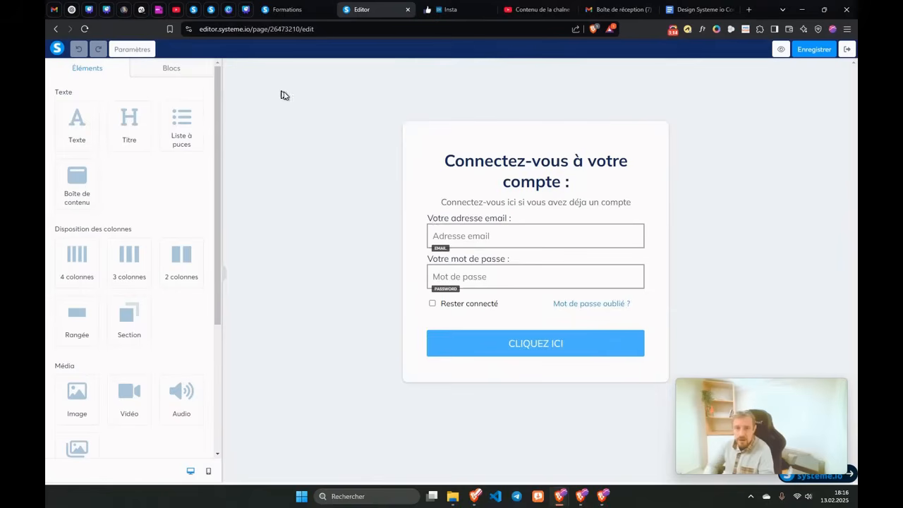
{"action": "left_click", "coordinate": [130, 50]}
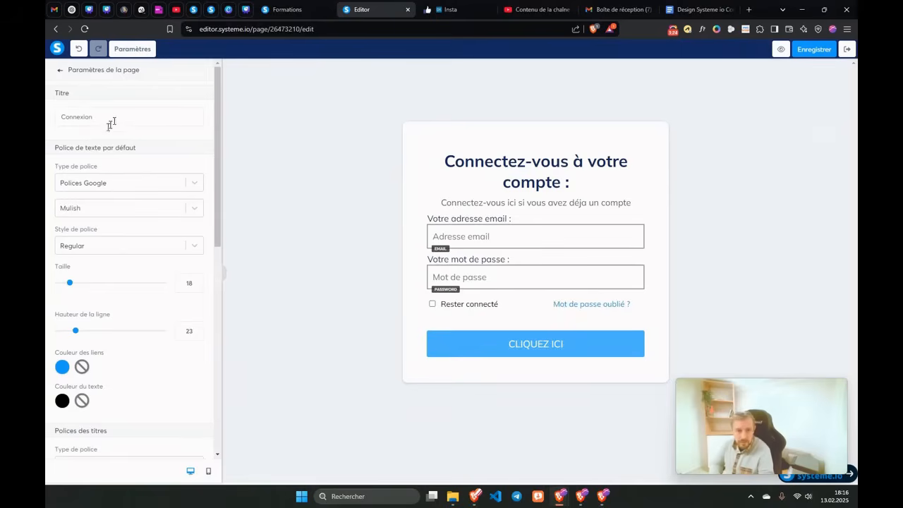
{"action": "left_click", "coordinate": [777, 50]}
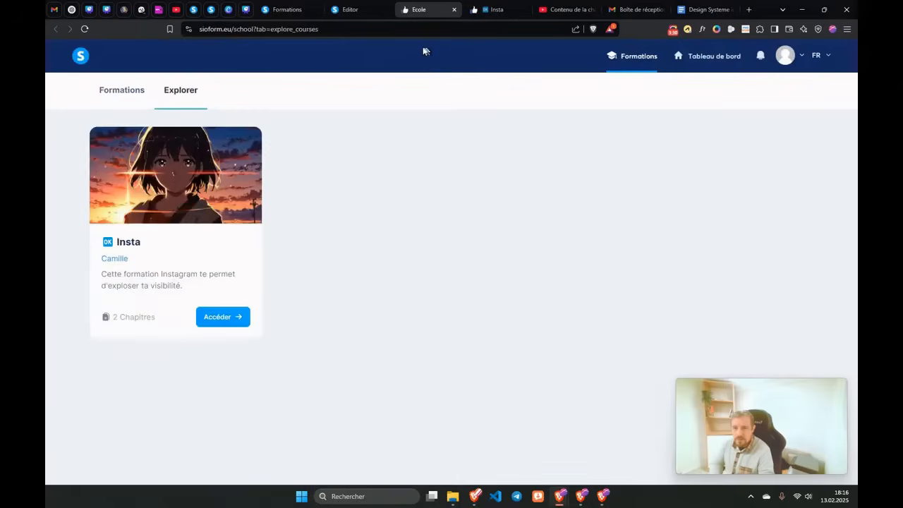
Step: Close the school preview and review the login page's default text font, title font and page language settings
{"action": "left_click", "coordinate": [455, 10]}
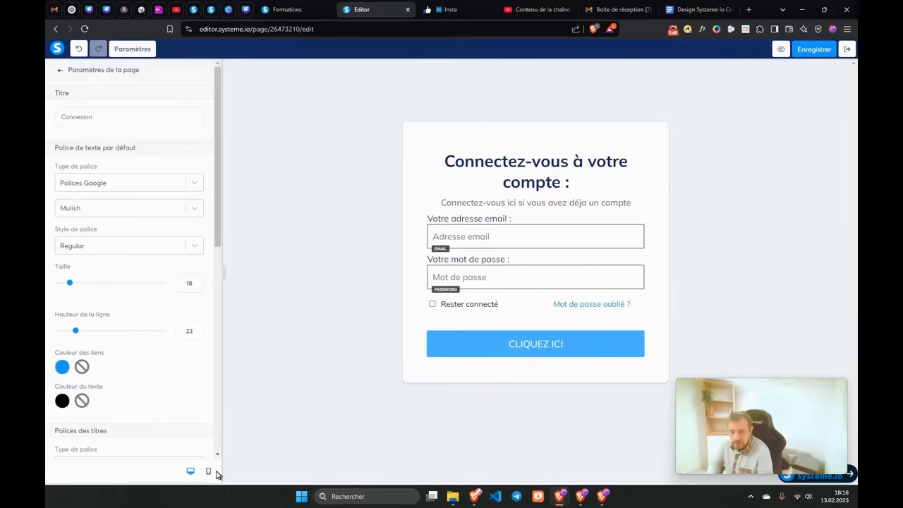
{"action": "left_click", "coordinate": [111, 176]}
{"action": "left_click", "coordinate": [89, 186]}
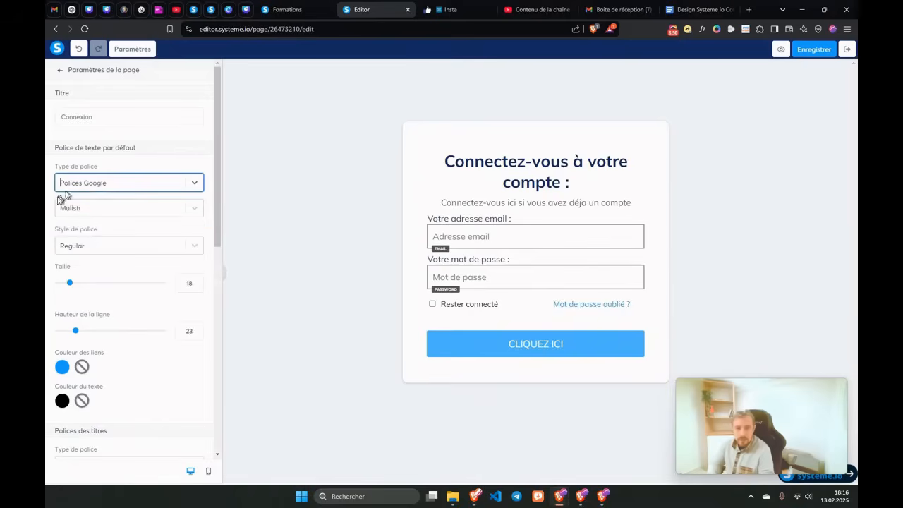
{"action": "scroll", "coordinate": [65, 247], "scroll_direction": "down", "scroll_amount": 3}
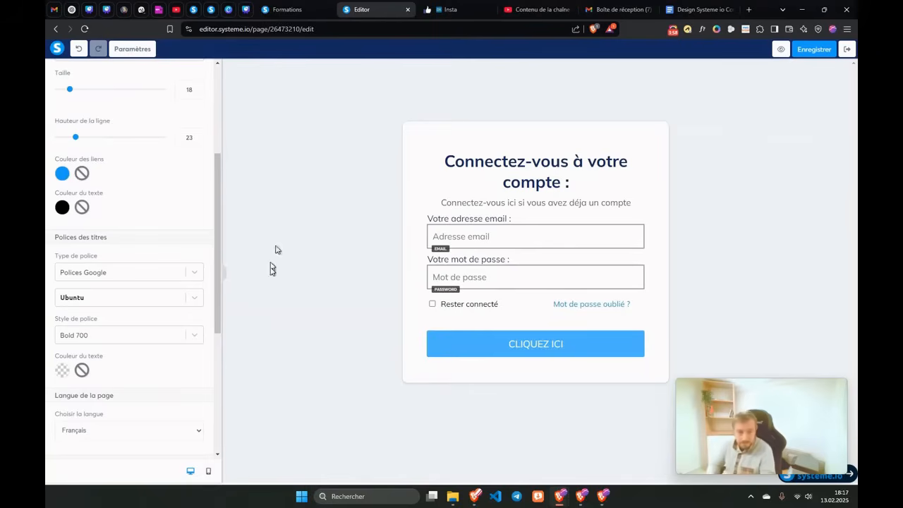
{"action": "scroll", "coordinate": [167, 280], "scroll_direction": "down", "scroll_amount": 3}
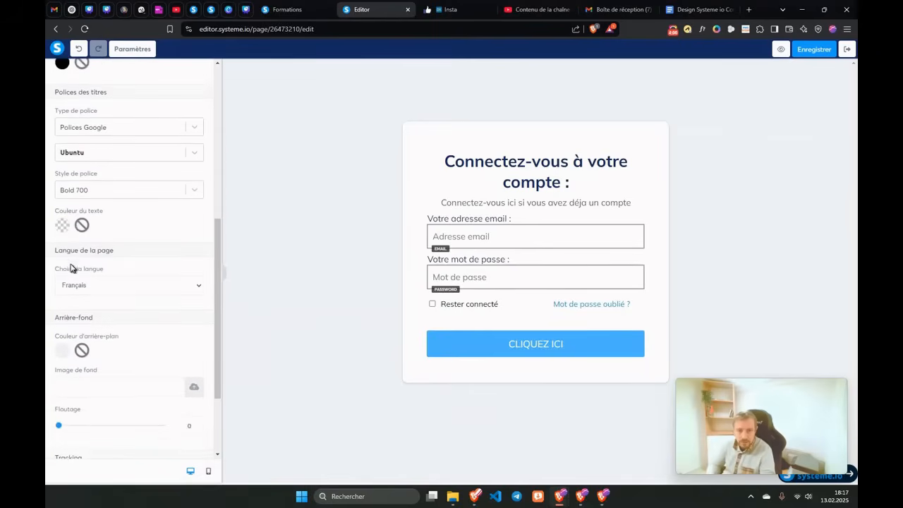
{"action": "scroll", "coordinate": [90, 317], "scroll_direction": "down", "scroll_amount": 1}
{"action": "left_click", "coordinate": [75, 238]}
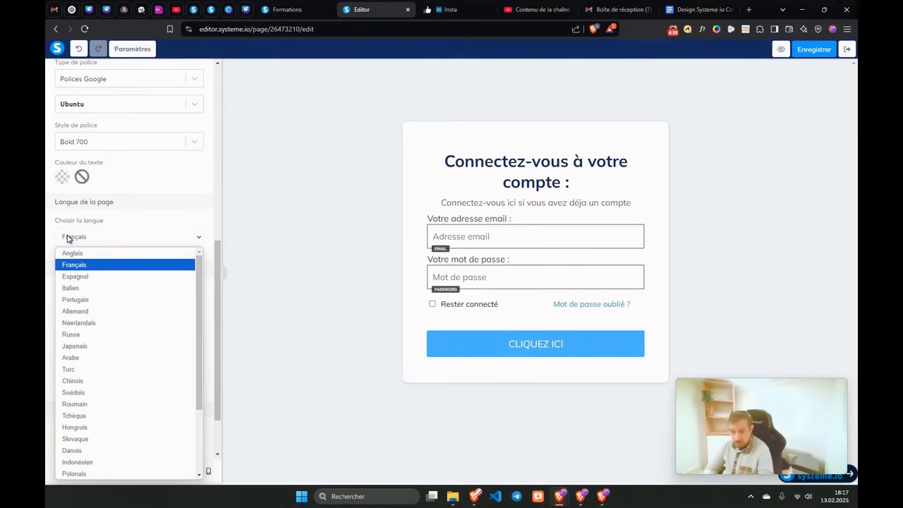
{"action": "left_click", "coordinate": [68, 238]}
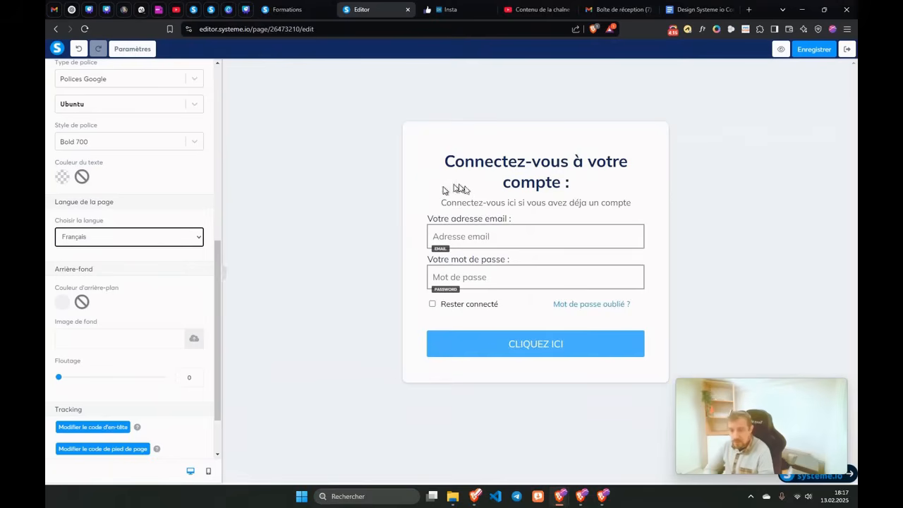
{"action": "left_click", "coordinate": [497, 223]}
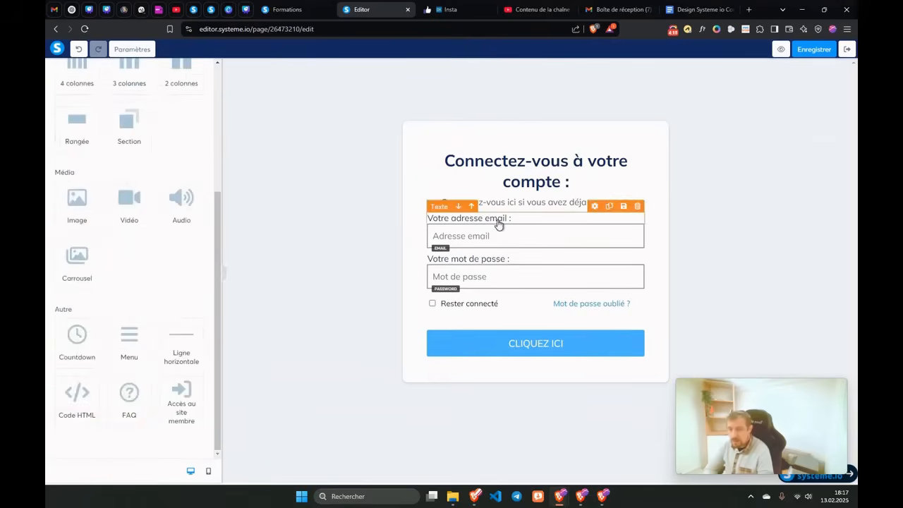
{"action": "left_click", "coordinate": [451, 220]}
{"action": "left_click", "coordinate": [421, 227]}
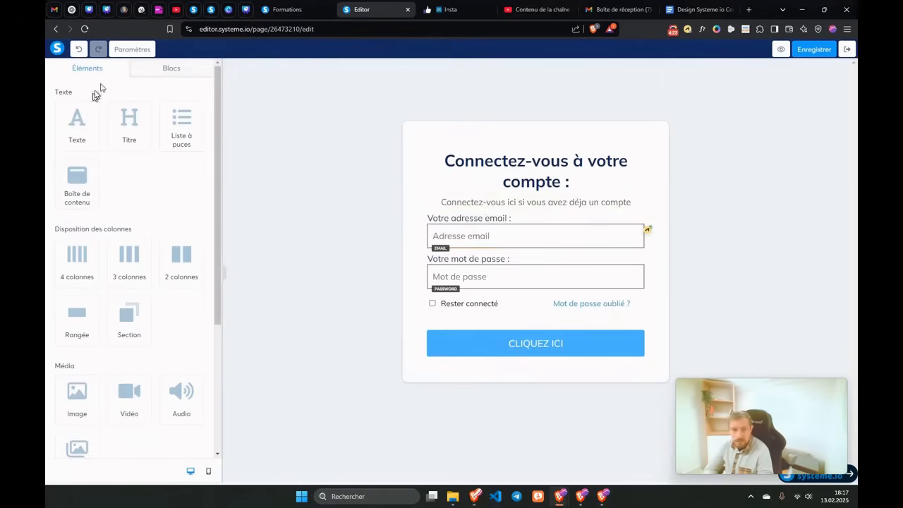
Step: Set the page's background colour to the default green 7ED321 in the page settings
{"action": "left_click", "coordinate": [128, 48]}
{"action": "scroll", "coordinate": [97, 320], "scroll_direction": "down", "scroll_amount": 3}
{"action": "scroll", "coordinate": [97, 320], "scroll_direction": "down", "scroll_amount": 2}
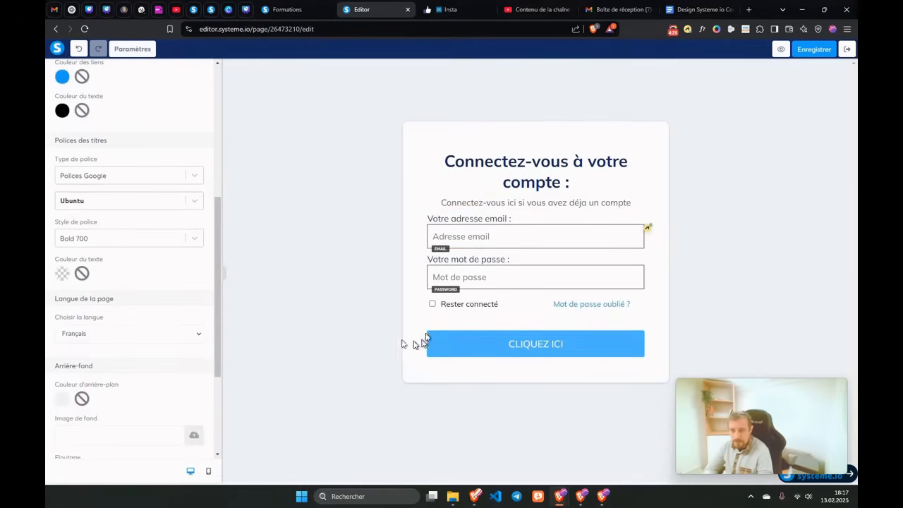
{"action": "scroll", "coordinate": [143, 262], "scroll_direction": "down", "scroll_amount": 2}
{"action": "scroll", "coordinate": [117, 270], "scroll_direction": "down", "scroll_amount": 3}
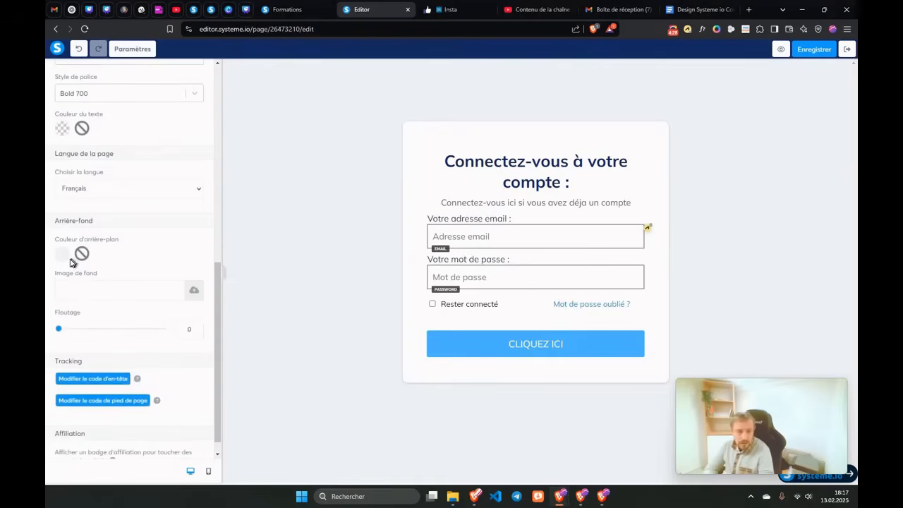
{"action": "left_click", "coordinate": [62, 255]}
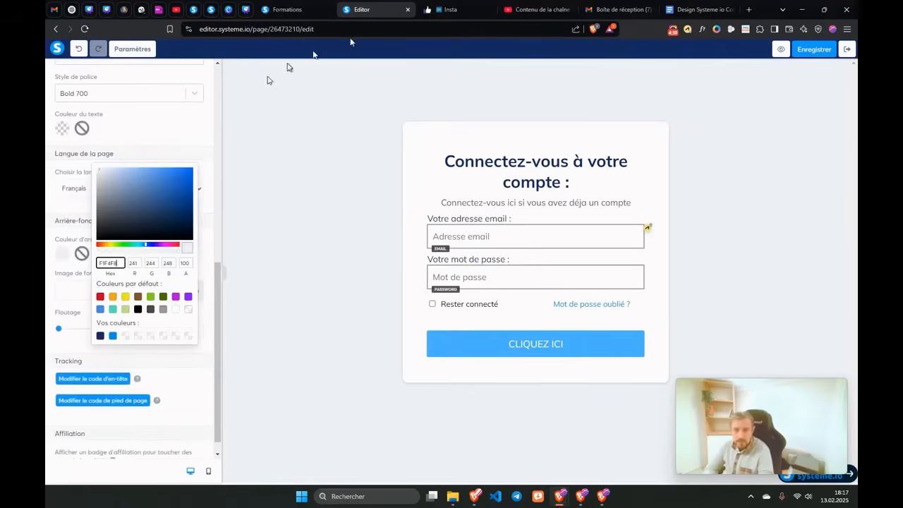
{"action": "left_click", "coordinate": [151, 297]}
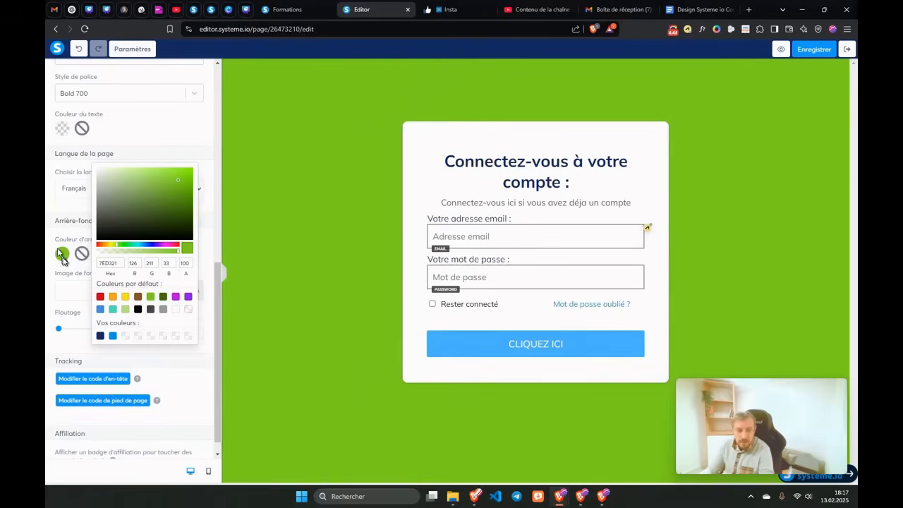
Step: Set the page's background image to Facebook-Ebook.png from the already uploaded images
{"action": "left_click", "coordinate": [56, 273]}
{"action": "left_click", "coordinate": [190, 293]}
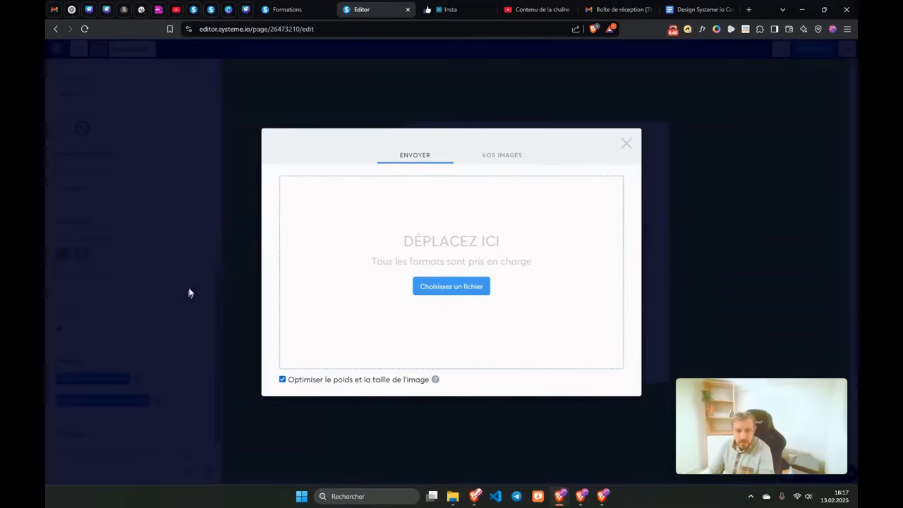
{"action": "left_click", "coordinate": [501, 142]}
{"action": "left_click", "coordinate": [374, 205]}
{"action": "left_click", "coordinate": [605, 408]}
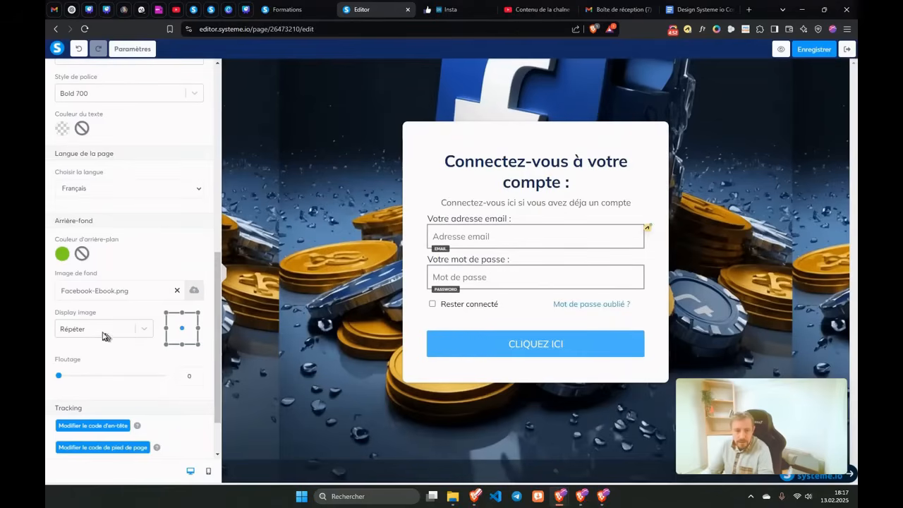
Step: Try the background image in Plein centre (Fixed), Remplir à 100% en largeur et longueur, Mises à l'échelle sans recadrage and Remplir à 100% en largeur
{"action": "left_click", "coordinate": [151, 334]}
{"action": "left_click", "coordinate": [115, 366]}
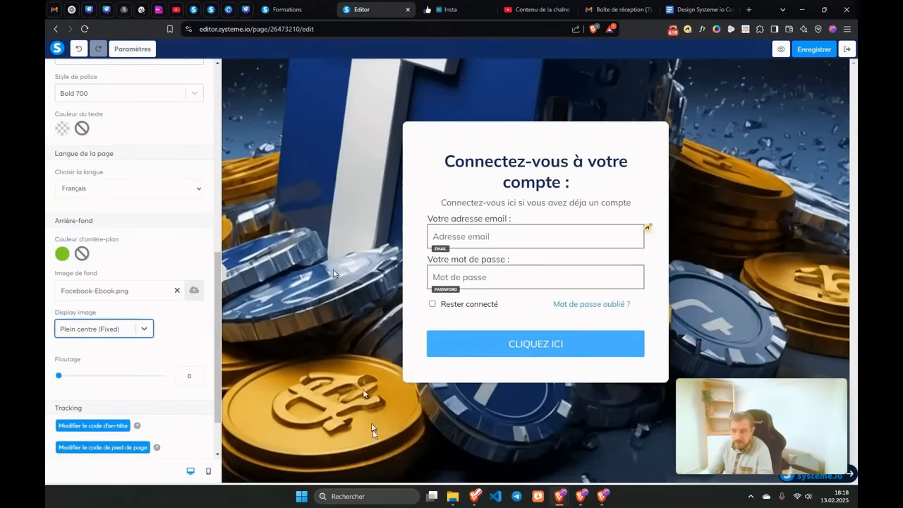
{"action": "left_click", "coordinate": [144, 331]}
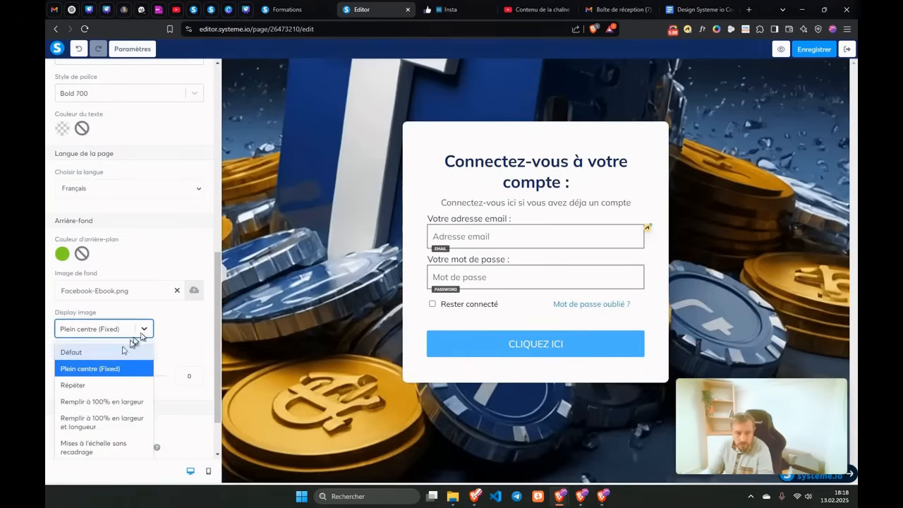
{"action": "left_click", "coordinate": [105, 421]}
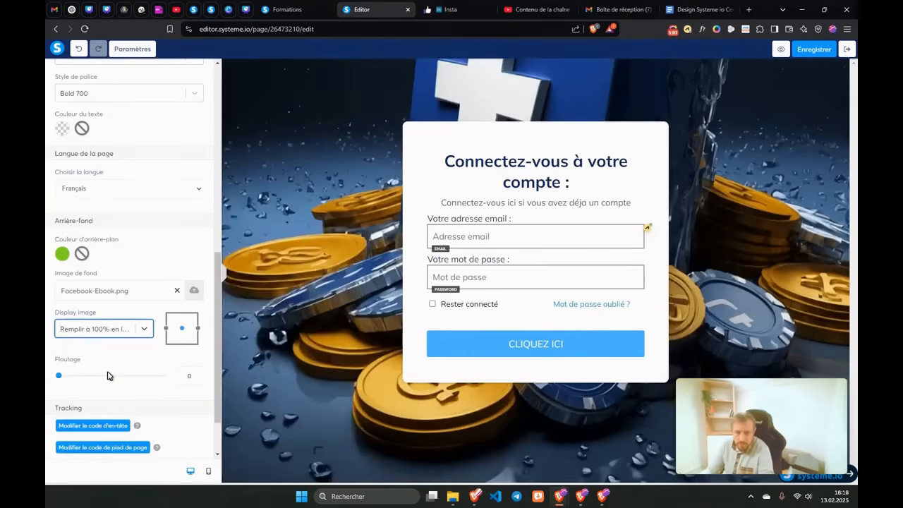
{"action": "left_click", "coordinate": [141, 330]}
{"action": "left_click", "coordinate": [109, 443]}
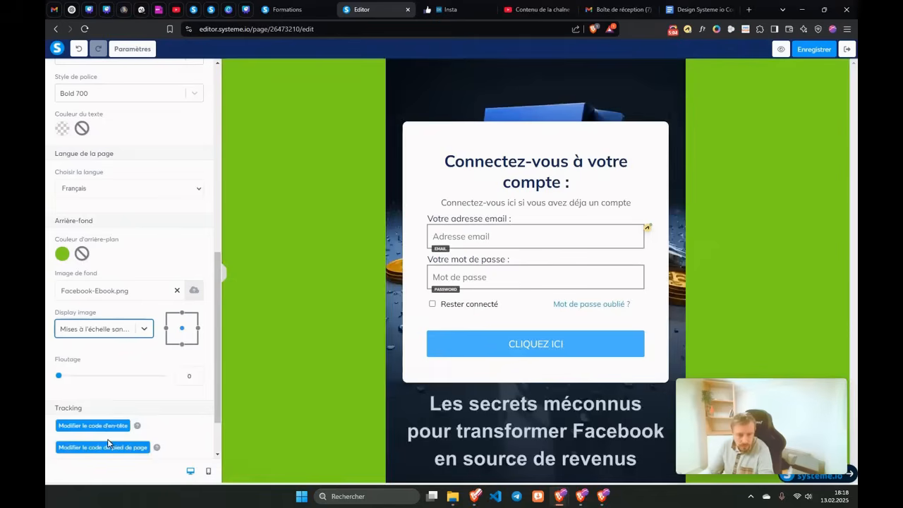
{"action": "left_click", "coordinate": [144, 329]}
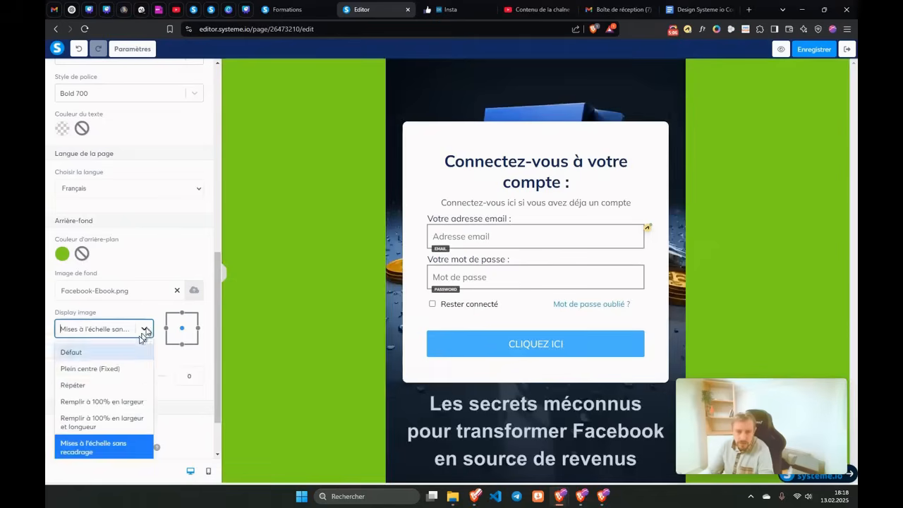
{"action": "left_click", "coordinate": [103, 401]}
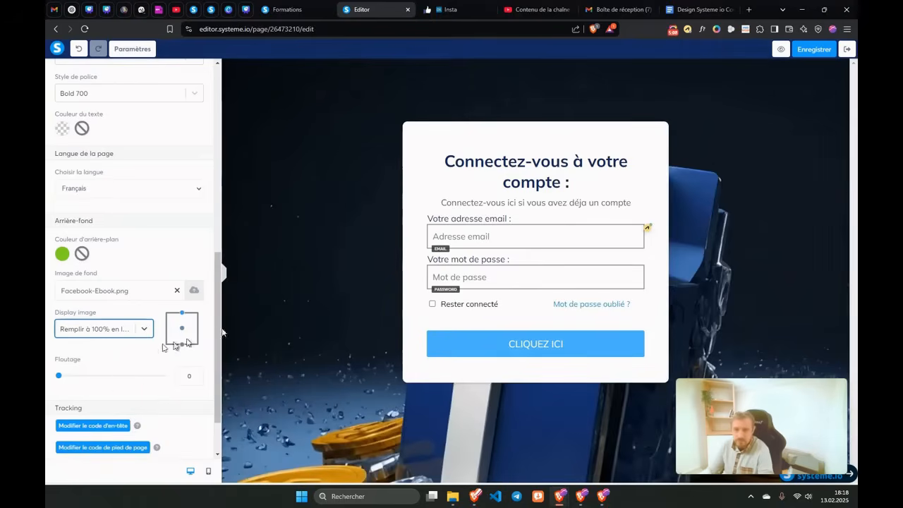
Step: Set the background image's display mode to Répéter and leave the page settings
{"action": "left_click", "coordinate": [144, 329]}
{"action": "left_click", "coordinate": [73, 385]}
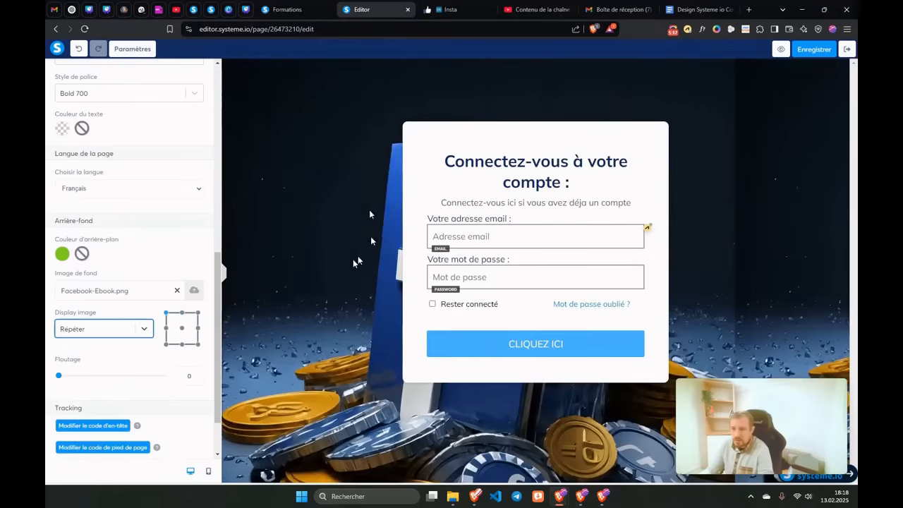
{"action": "left_click", "coordinate": [312, 228]}
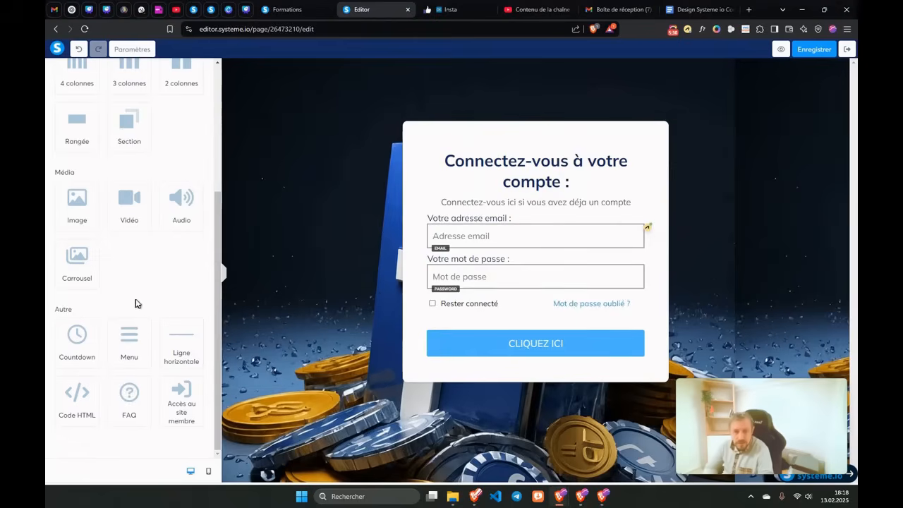
Step: Insert a 3-column layout above the login card's title and place an Image element in its first column
{"action": "scroll", "coordinate": [156, 212], "scroll_direction": "up", "scroll_amount": 3}
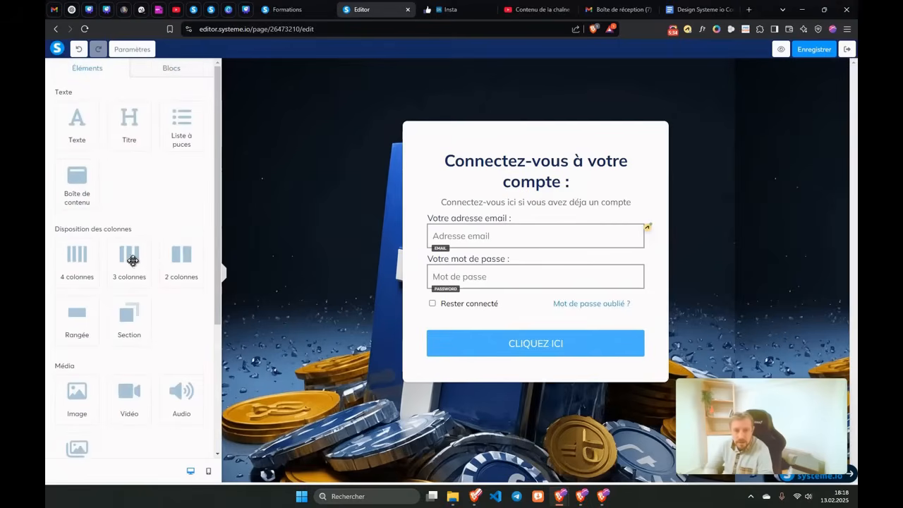
{"action": "left_click_drag", "start_coordinate": [132, 258], "coordinate": [492, 157]}
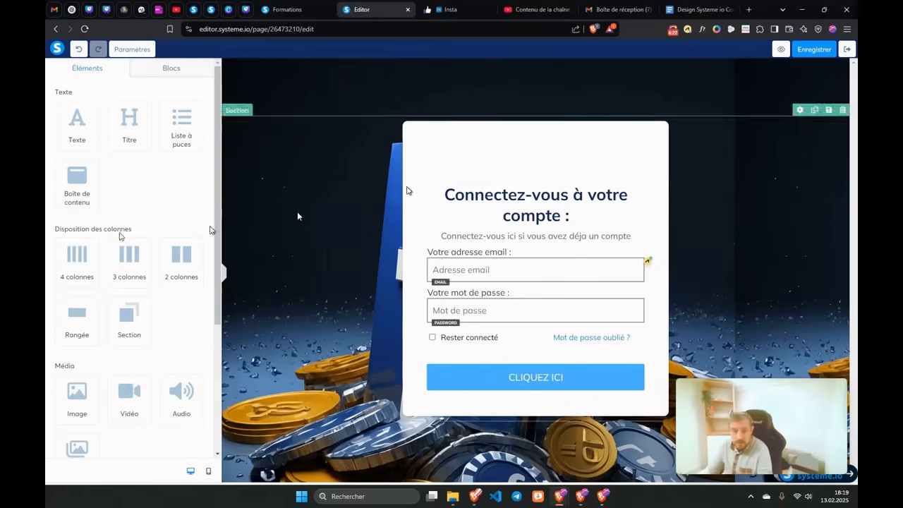
{"action": "scroll", "coordinate": [77, 299], "scroll_direction": "down", "scroll_amount": 2}
{"action": "left_click_drag", "start_coordinate": [75, 259], "coordinate": [459, 170]}
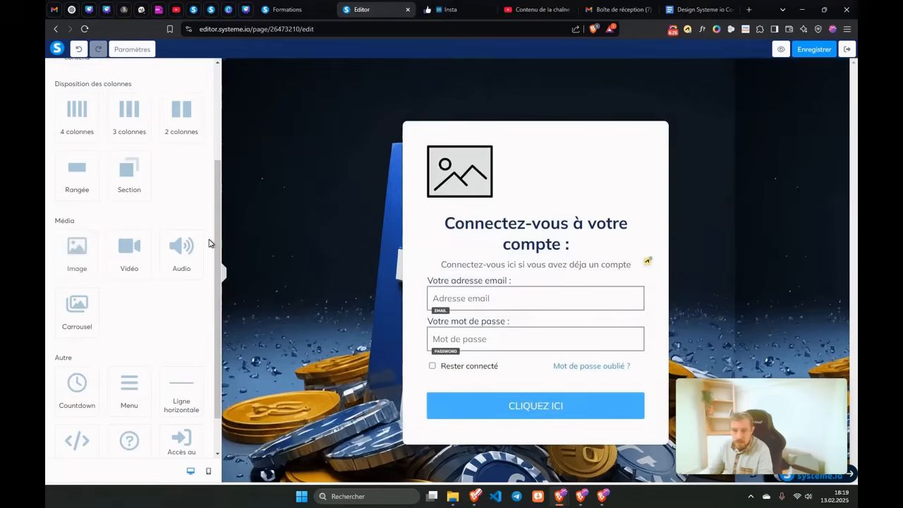
Step: Look through the available layout, media and other elements that can be added to the page
{"action": "scroll", "coordinate": [109, 300], "scroll_direction": "down", "scroll_amount": 1}
{"action": "scroll", "coordinate": [107, 302], "scroll_direction": "up", "scroll_amount": 3}
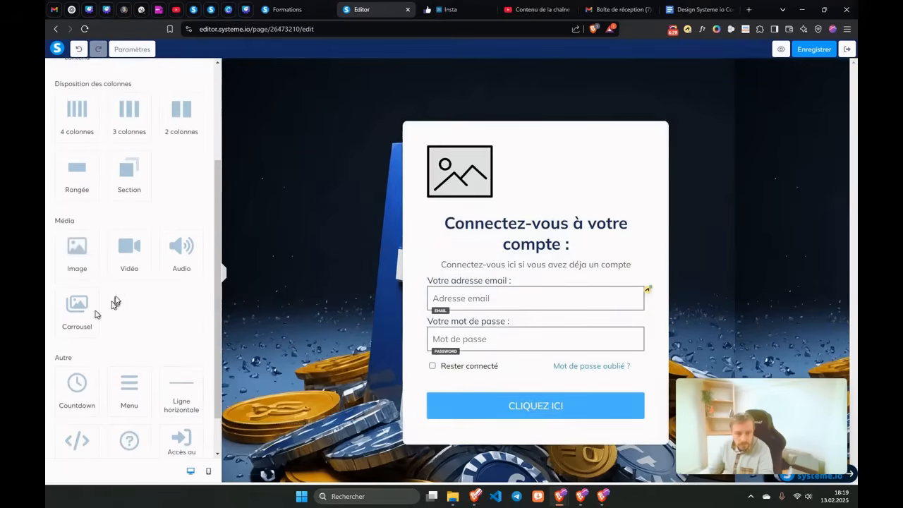
{"action": "scroll", "coordinate": [113, 261], "scroll_direction": "down", "scroll_amount": 3}
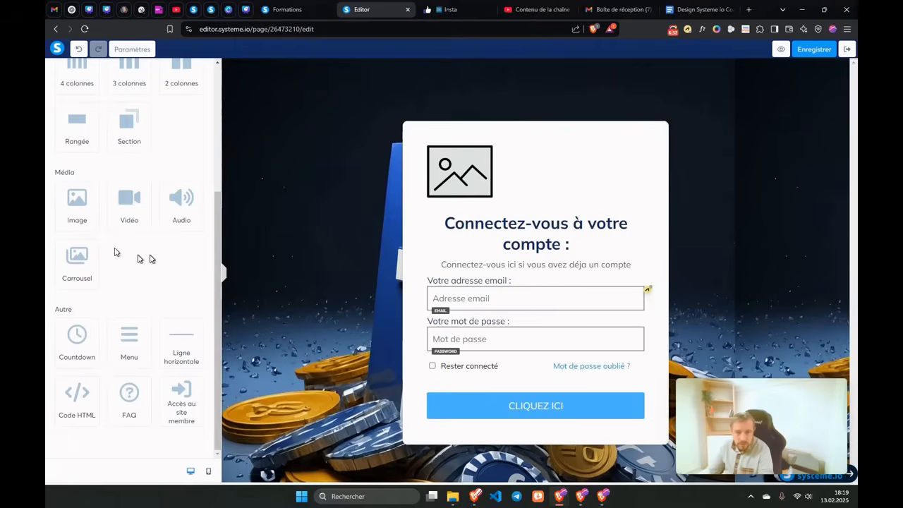
{"action": "scroll", "coordinate": [134, 247], "scroll_direction": "up", "scroll_amount": 3}
{"action": "scroll", "coordinate": [144, 251], "scroll_direction": "down", "scroll_amount": 3}
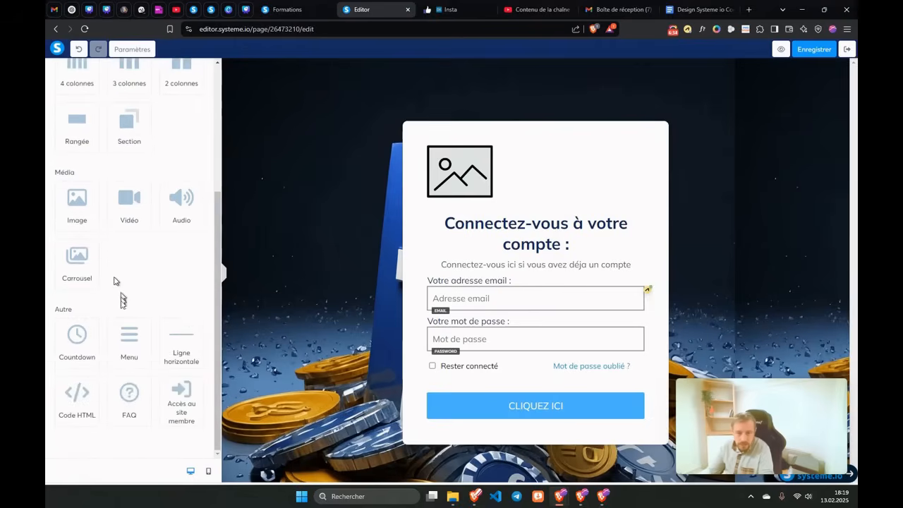
{"action": "scroll", "coordinate": [113, 310], "scroll_direction": "up", "scroll_amount": 3}
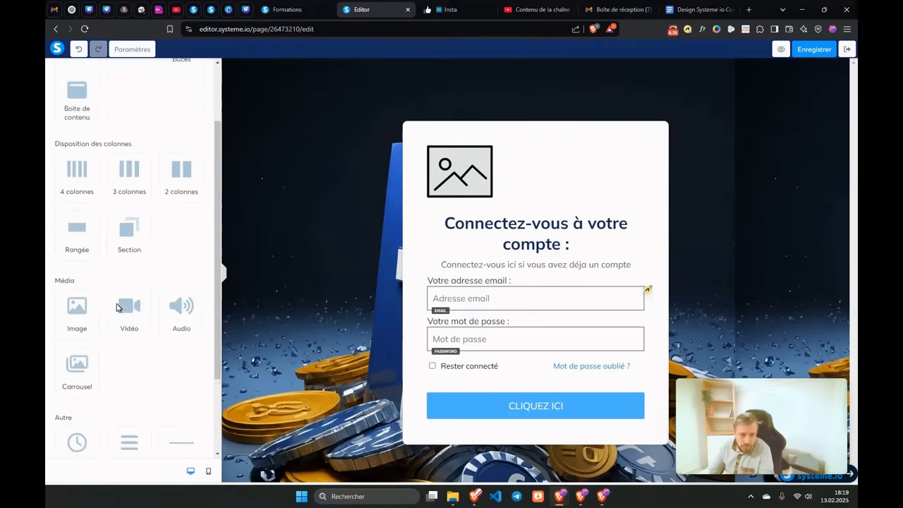
{"action": "scroll", "coordinate": [99, 317], "scroll_direction": "down", "scroll_amount": 1}
{"action": "scroll", "coordinate": [84, 303], "scroll_direction": "up", "scroll_amount": 2}
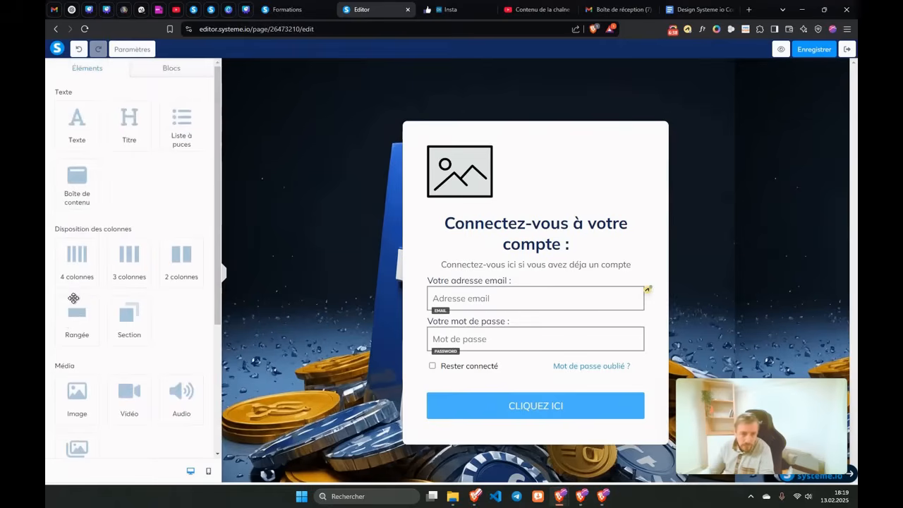
Step: Add a Rangée element below the image placeholder and set its corner rounding to 50
{"action": "left_click_drag", "start_coordinate": [84, 317], "coordinate": [459, 202]}
{"action": "left_click", "coordinate": [459, 216]}
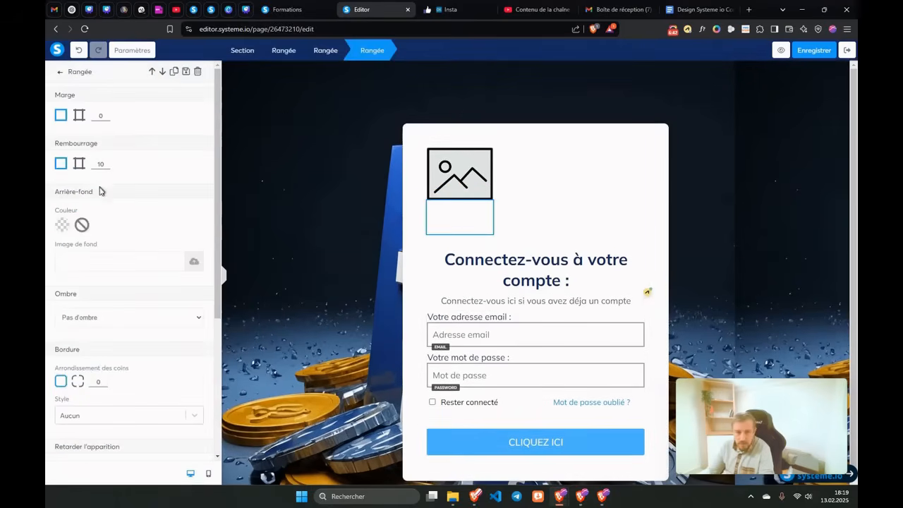
{"action": "scroll", "coordinate": [56, 268], "scroll_direction": "down", "scroll_amount": 3}
{"action": "scroll", "coordinate": [70, 283], "scroll_direction": "down", "scroll_amount": 3}
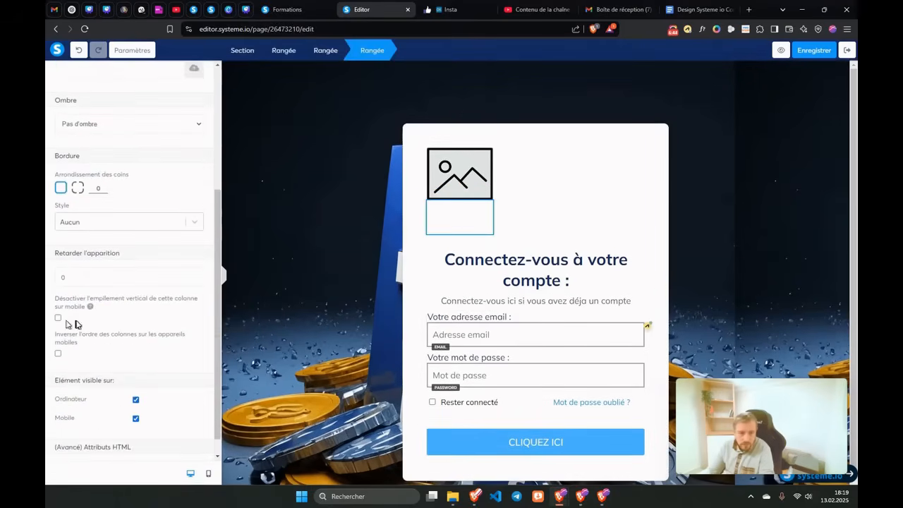
{"action": "scroll", "coordinate": [73, 219], "scroll_direction": "down", "scroll_amount": 1}
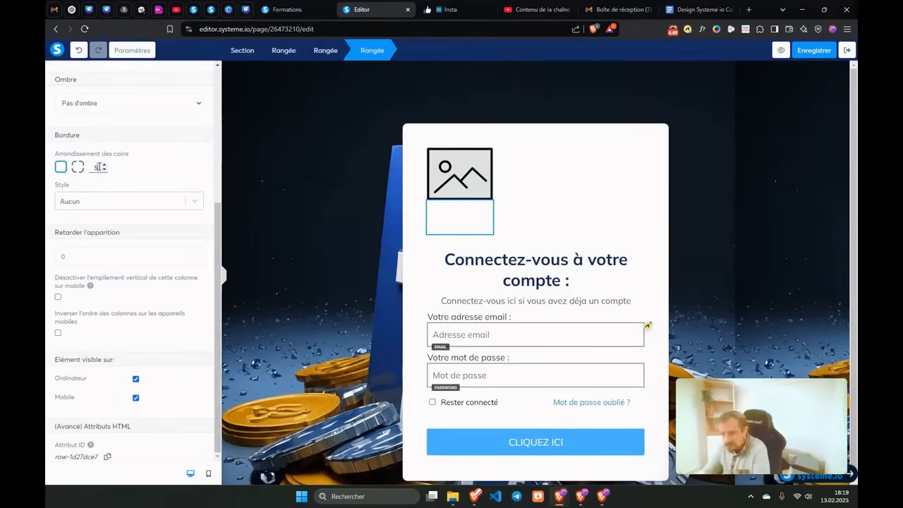
{"action": "scroll", "coordinate": [62, 191], "scroll_direction": "up", "scroll_amount": 3}
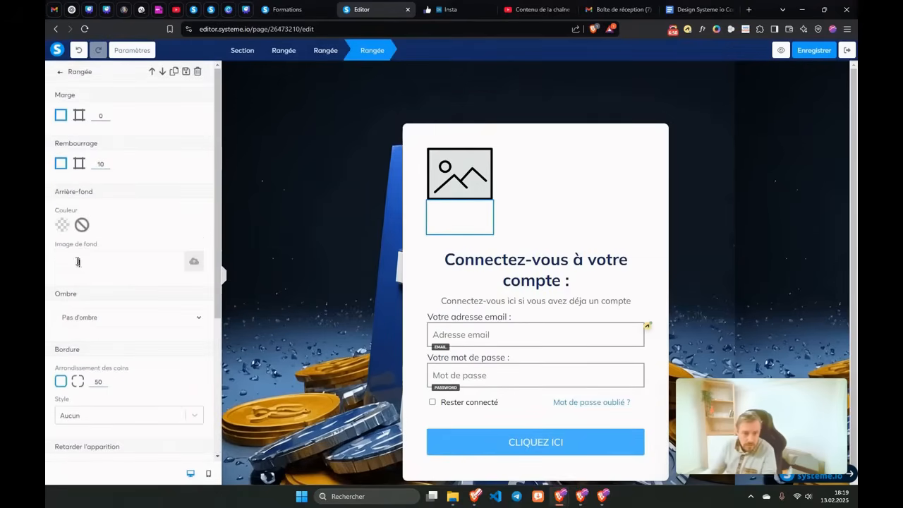
Step: Set the background colour of the row below the image placeholder to dark green 417505
{"action": "left_click", "coordinate": [63, 226]}
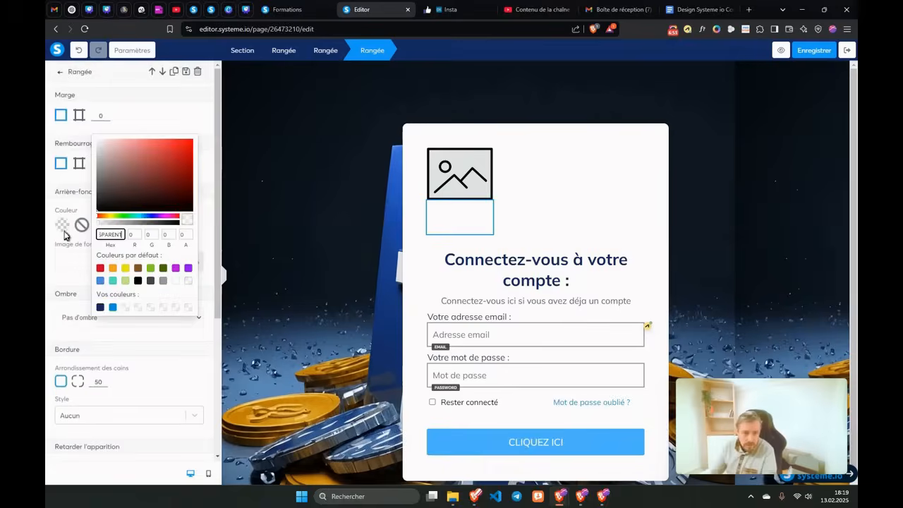
{"action": "left_click", "coordinate": [163, 268]}
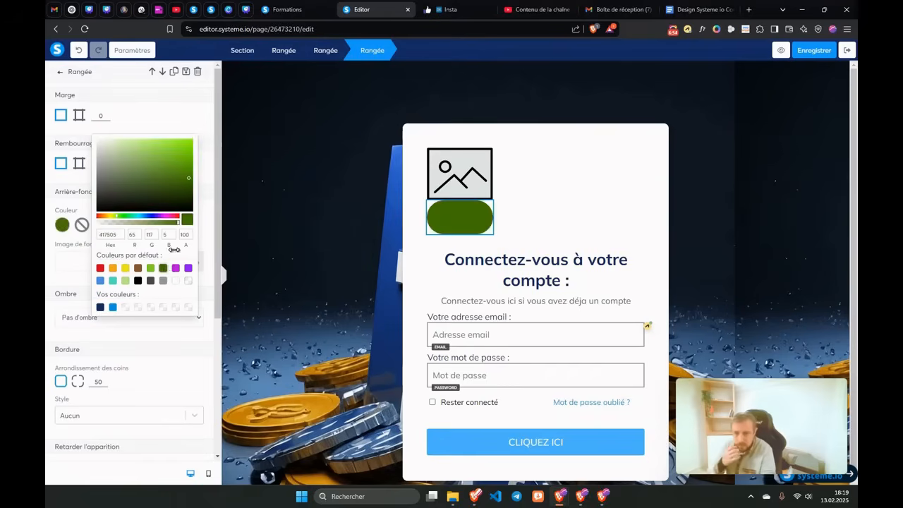
{"action": "left_click", "coordinate": [421, 240]}
{"action": "left_click", "coordinate": [452, 217]}
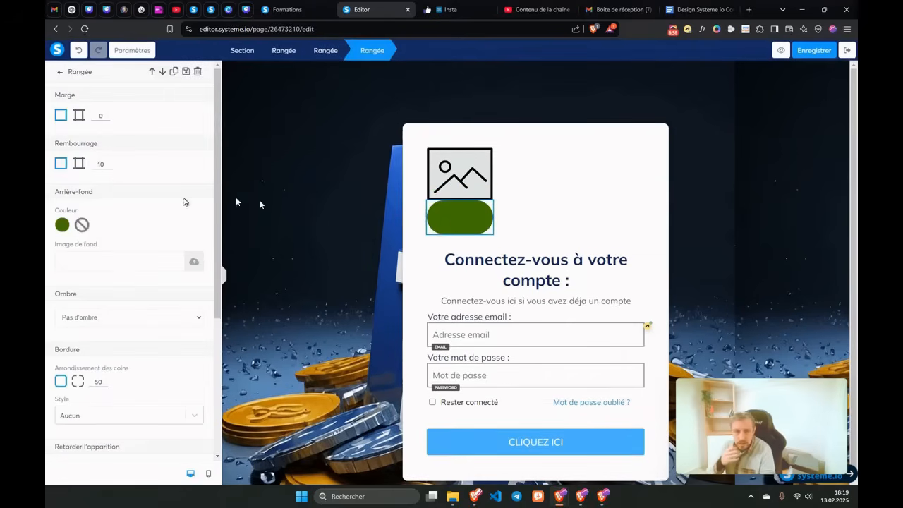
{"action": "left_click", "coordinate": [431, 228]}
Step: Add a Texte element inside the green row and colour its text white FFFFFF
{"action": "left_click_drag", "start_coordinate": [79, 124], "coordinate": [491, 420]}
{"action": "left_click", "coordinate": [445, 218]}
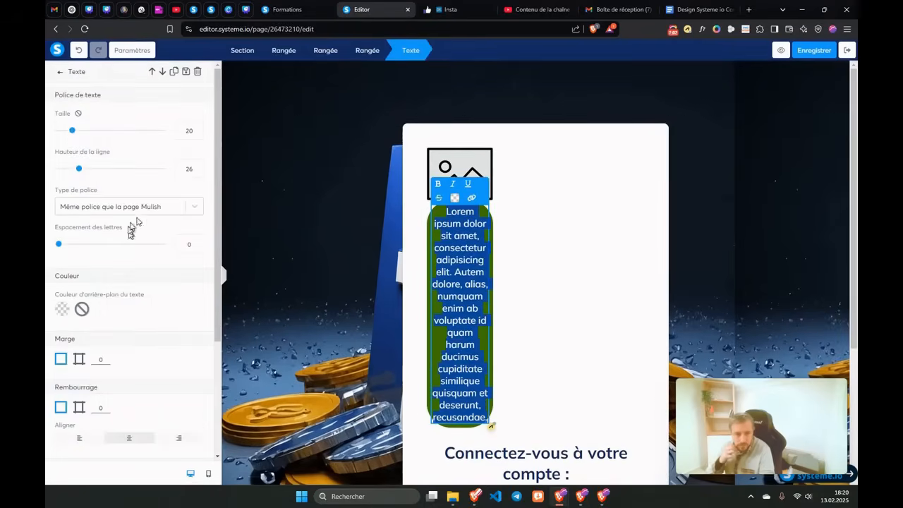
{"action": "left_click", "coordinate": [453, 198]}
{"action": "left_click", "coordinate": [453, 199]}
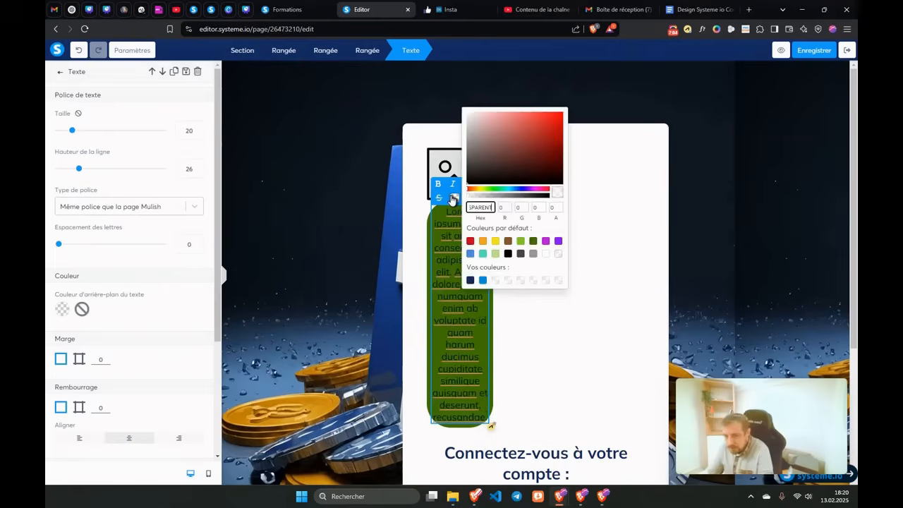
{"action": "left_click", "coordinate": [546, 254]}
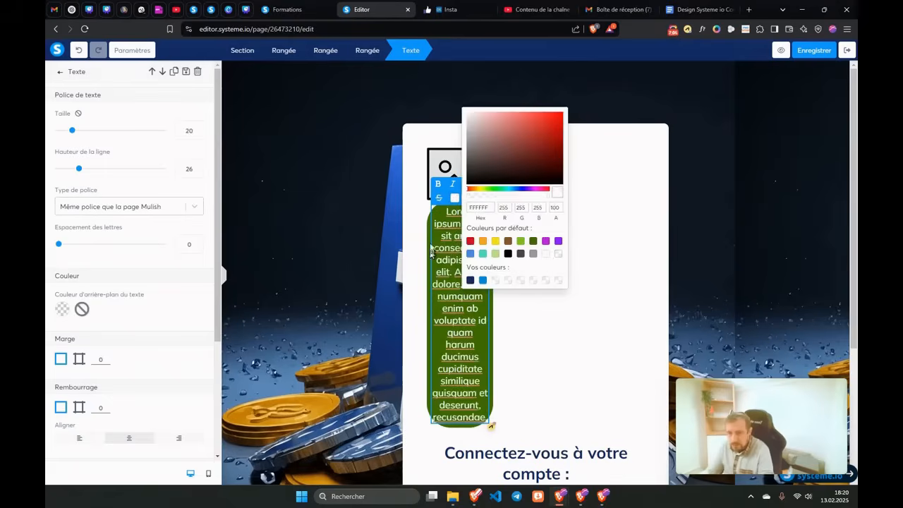
Step: Replace the placeholder text in the green row with "Essaie-moi."
{"action": "left_click", "coordinate": [439, 226]}
{"action": "left_click_drag", "start_coordinate": [446, 212], "coordinate": [487, 419]}
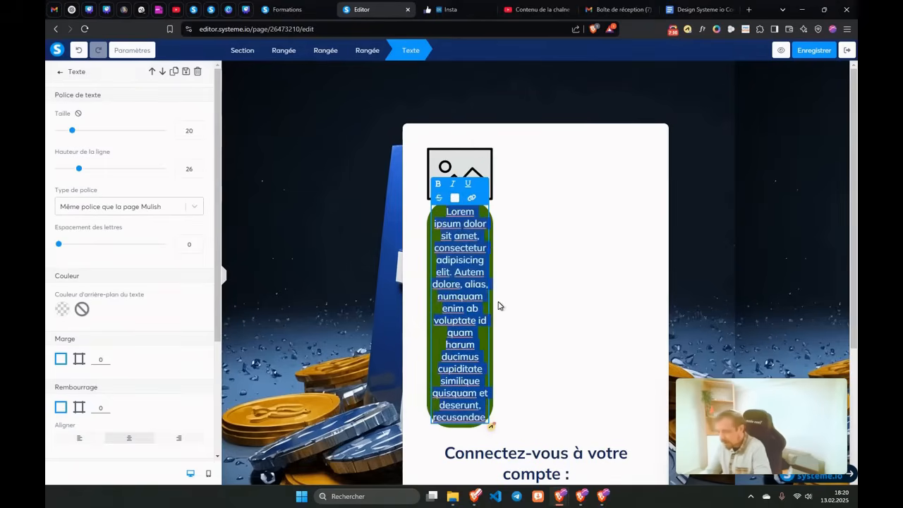
{"action": "type", "text": "Essaie-moi."}
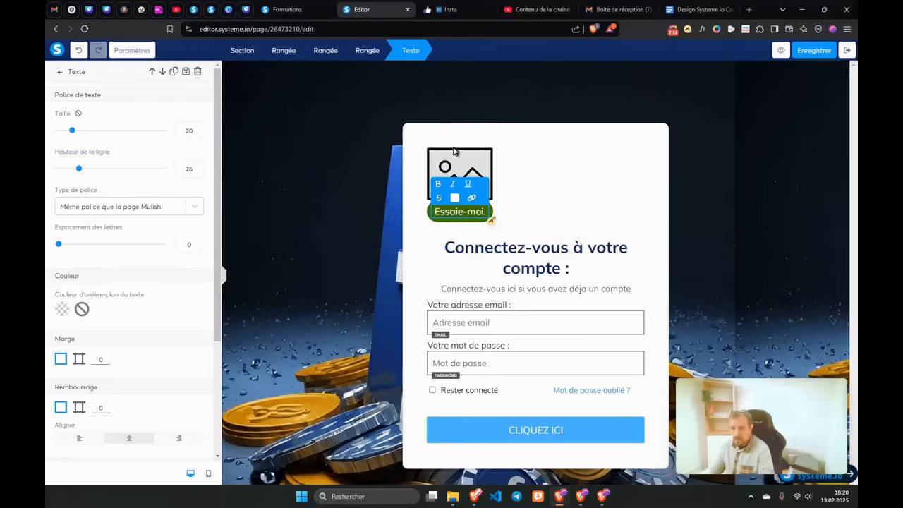
Step: Set the bottom margin of the image placeholder above the green row to 10
{"action": "left_click", "coordinate": [454, 149]}
{"action": "left_click", "coordinate": [453, 149]}
{"action": "scroll", "coordinate": [77, 136], "scroll_direction": "down", "scroll_amount": 2}
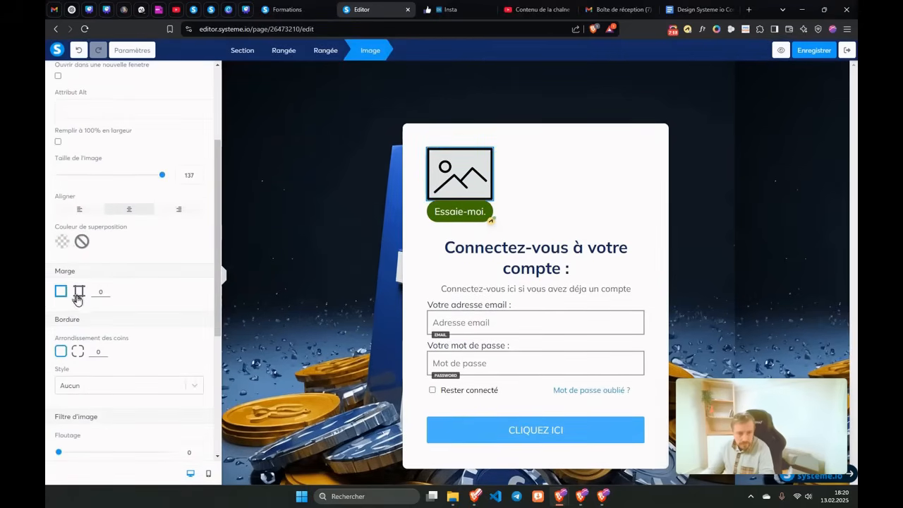
{"action": "left_click", "coordinate": [78, 295]}
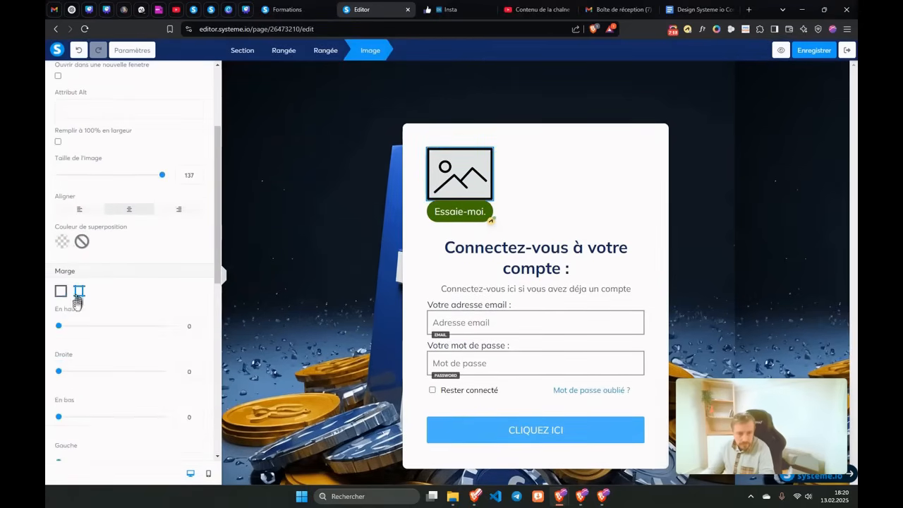
{"action": "left_click", "coordinate": [182, 415]}
{"action": "type", "text": "5"}
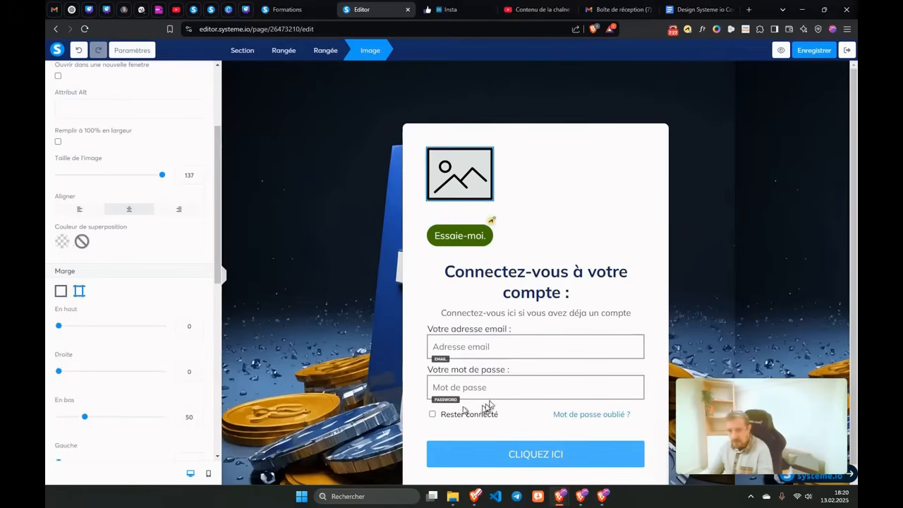
{"action": "key", "text": "BackSpace"}
{"action": "type", "text": "1"}
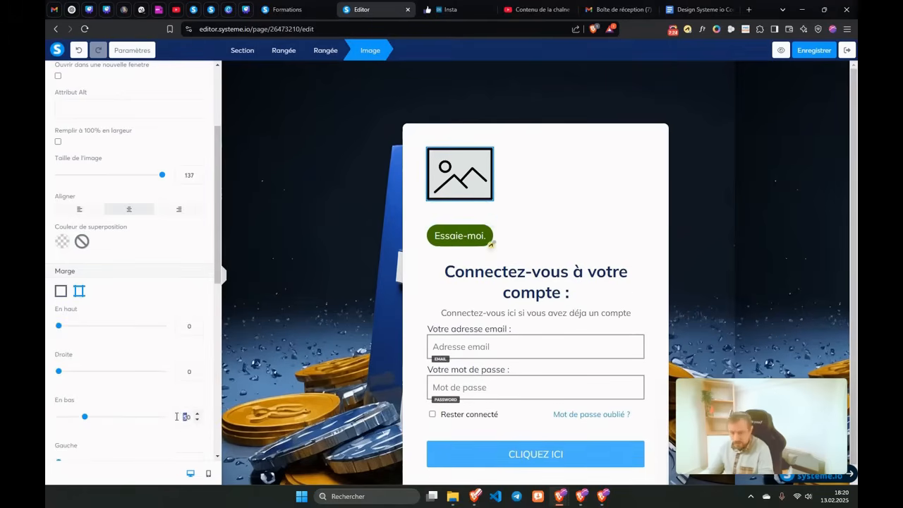
{"action": "left_click", "coordinate": [554, 209]}
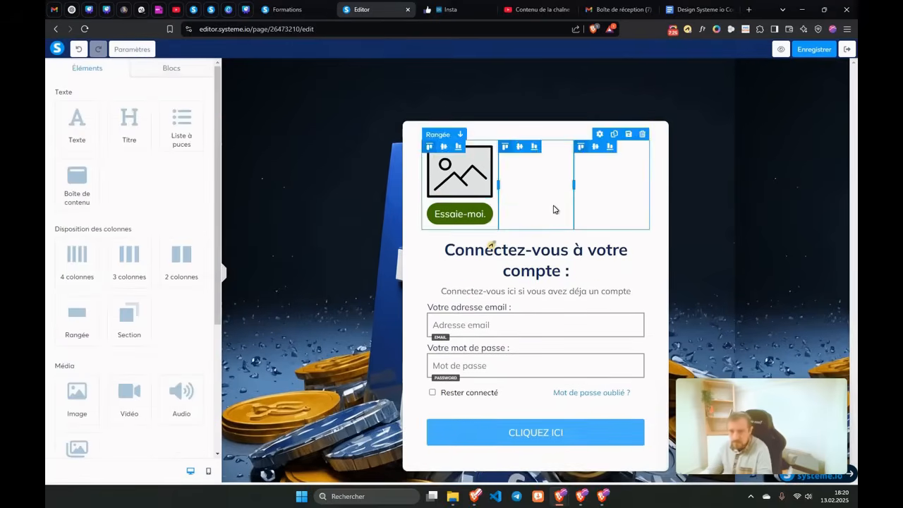
Step: Fill the image placeholder with Facebook-Ebook.png from the existing uploaded images
{"action": "left_click", "coordinate": [458, 184]}
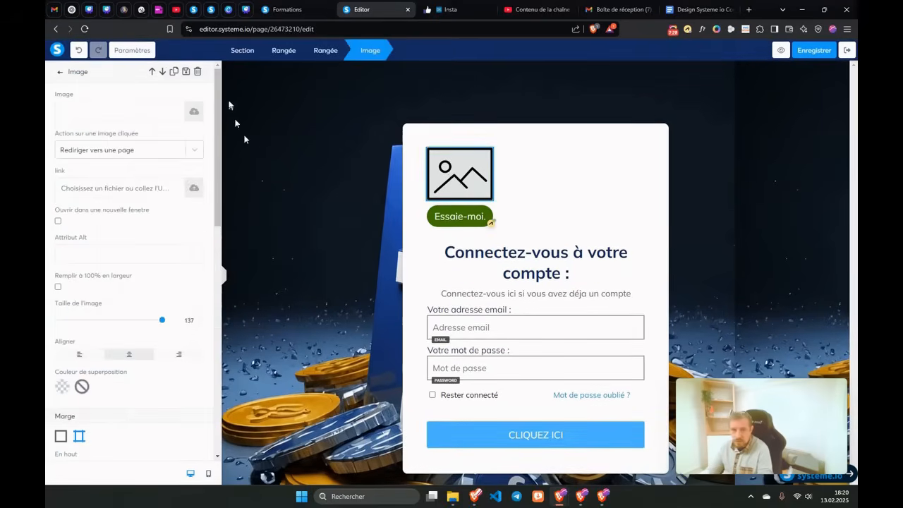
{"action": "left_click", "coordinate": [194, 111]}
{"action": "left_click", "coordinate": [498, 160]}
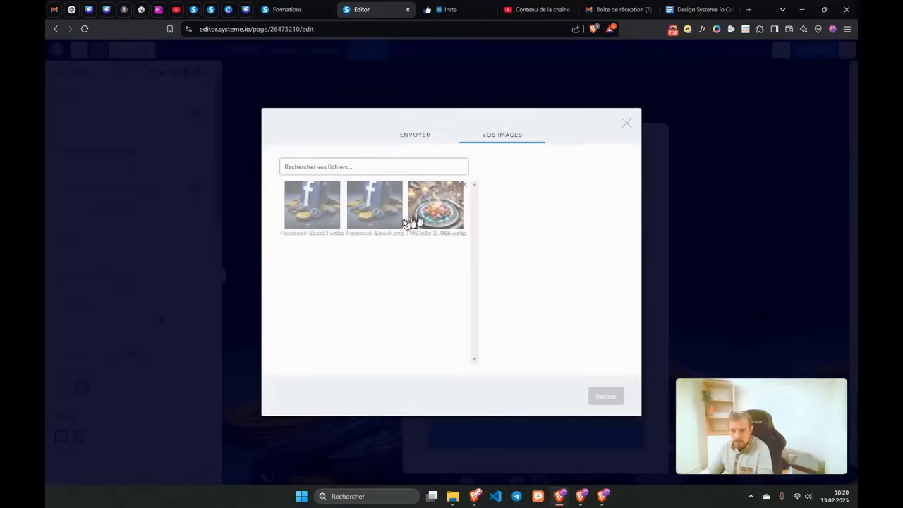
{"action": "left_click", "coordinate": [374, 225]}
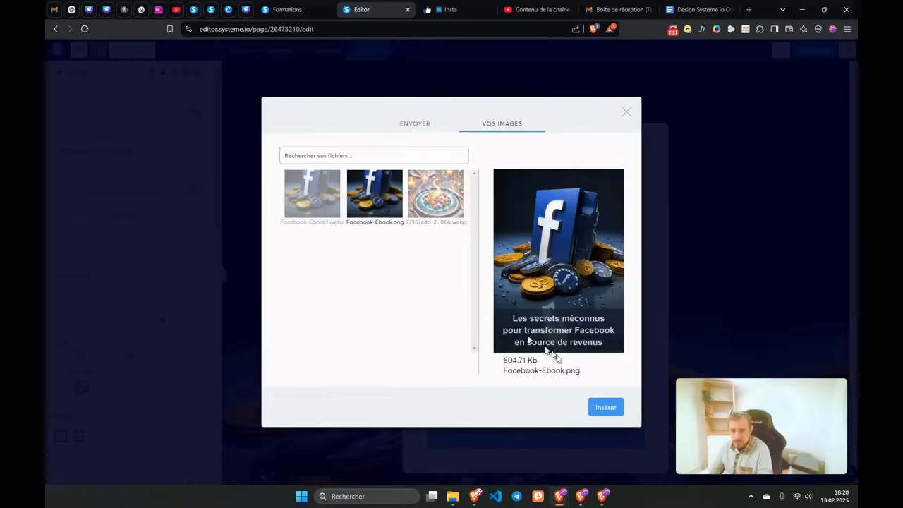
{"action": "left_click", "coordinate": [603, 408]}
{"action": "left_click", "coordinate": [426, 220]}
{"action": "left_click", "coordinate": [439, 214]}
{"action": "scroll", "coordinate": [63, 270], "scroll_direction": "down", "scroll_amount": 2}
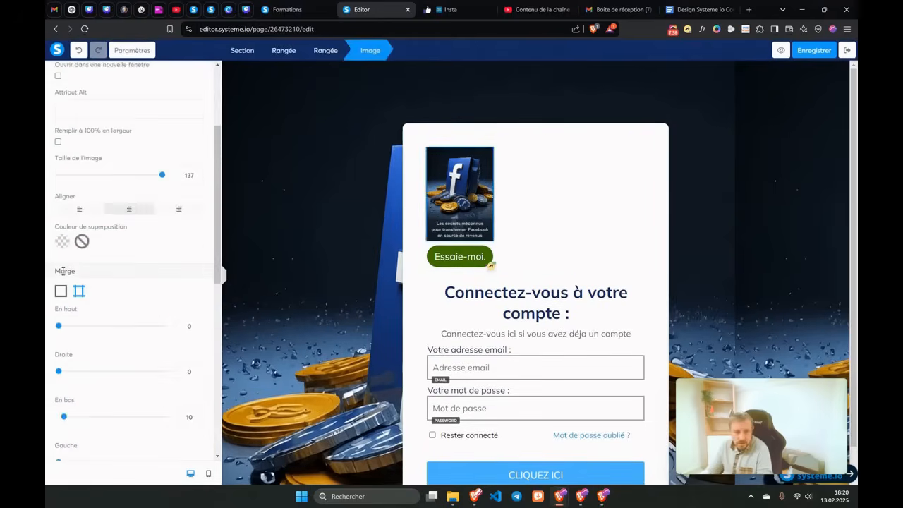
{"action": "scroll", "coordinate": [64, 270], "scroll_direction": "down", "scroll_amount": 2}
{"action": "scroll", "coordinate": [163, 259], "scroll_direction": "down", "scroll_amount": 4}
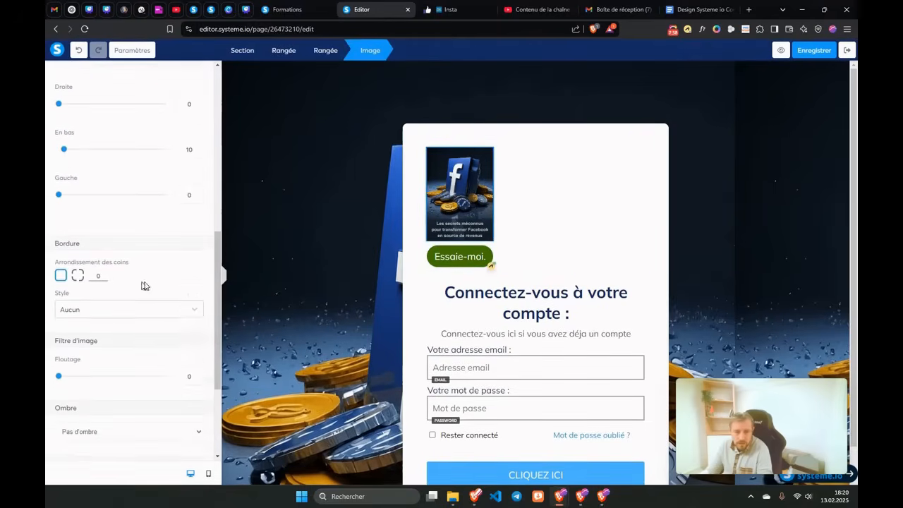
Step: Apply the Ombre floue shadow to the green row behind the "Essaie-moi." text
{"action": "left_click", "coordinate": [427, 259]}
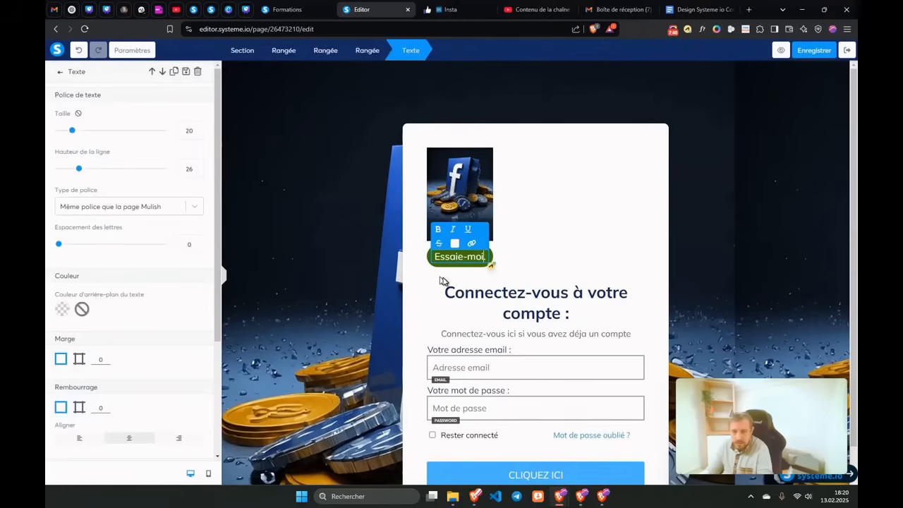
{"action": "left_click", "coordinate": [440, 279]}
{"action": "left_click", "coordinate": [431, 259]}
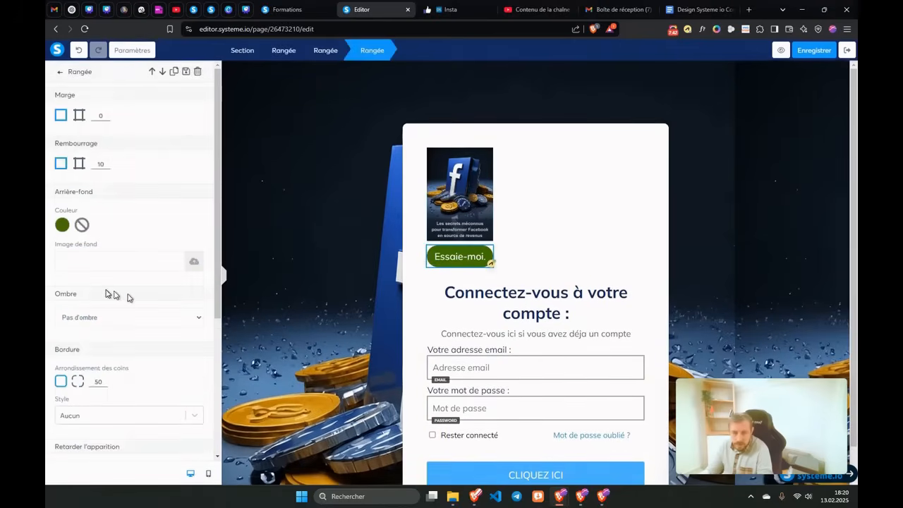
{"action": "scroll", "coordinate": [79, 280], "scroll_direction": "down", "scroll_amount": 1}
{"action": "left_click", "coordinate": [73, 270]}
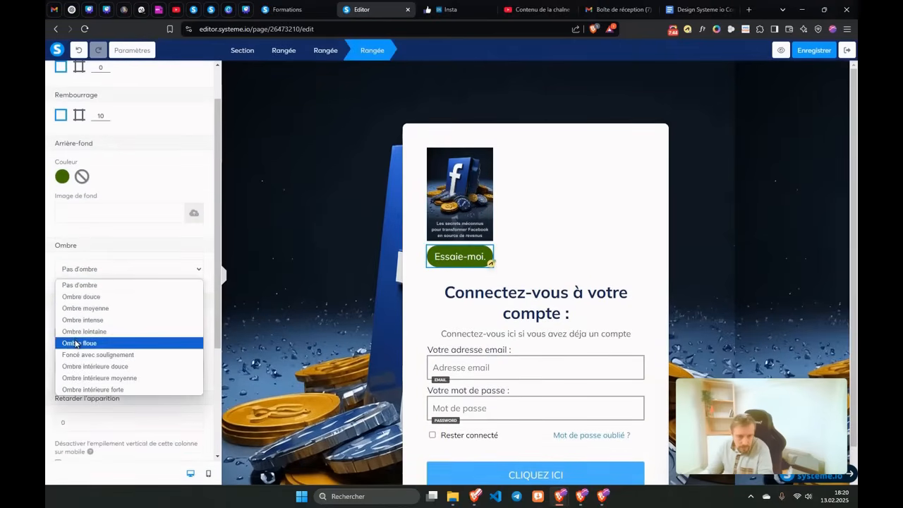
{"action": "left_click", "coordinate": [75, 342]}
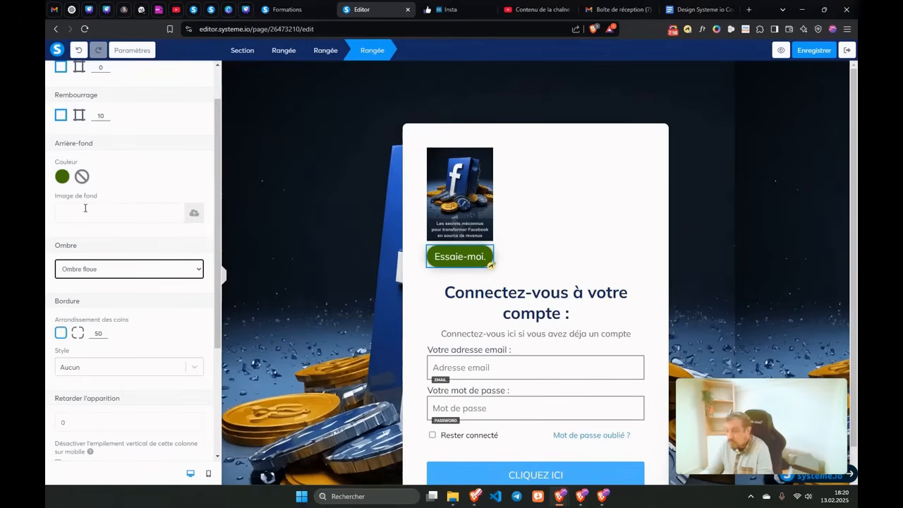
{"action": "left_click", "coordinate": [433, 322]}
Step: Round the corners of the Facebook ebook image with a value of 25
{"action": "scroll", "coordinate": [446, 263], "scroll_direction": "down", "scroll_amount": 1}
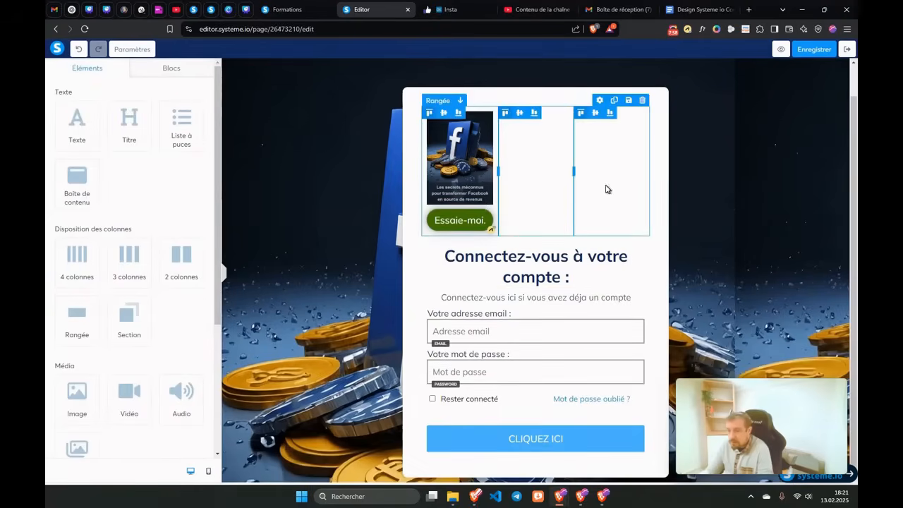
{"action": "left_click", "coordinate": [456, 168]}
{"action": "scroll", "coordinate": [155, 218], "scroll_direction": "down", "scroll_amount": 4}
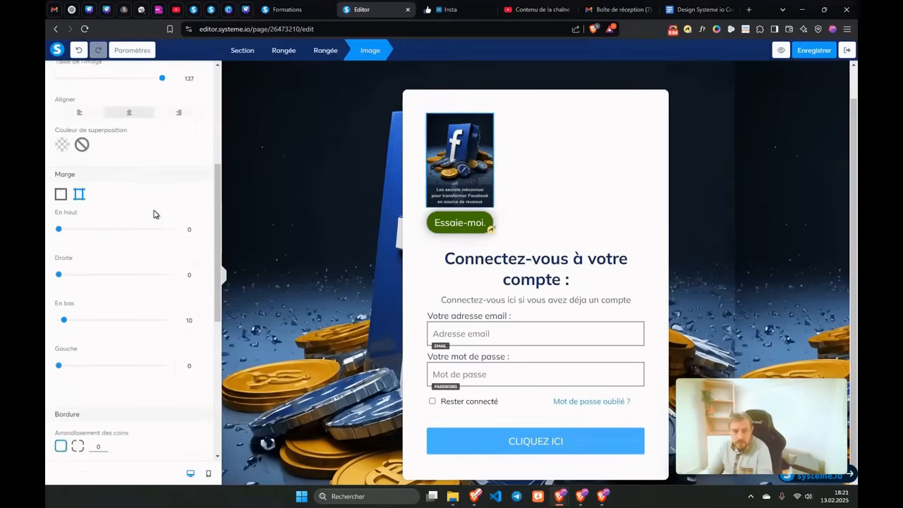
{"action": "scroll", "coordinate": [155, 213], "scroll_direction": "down", "scroll_amount": 2}
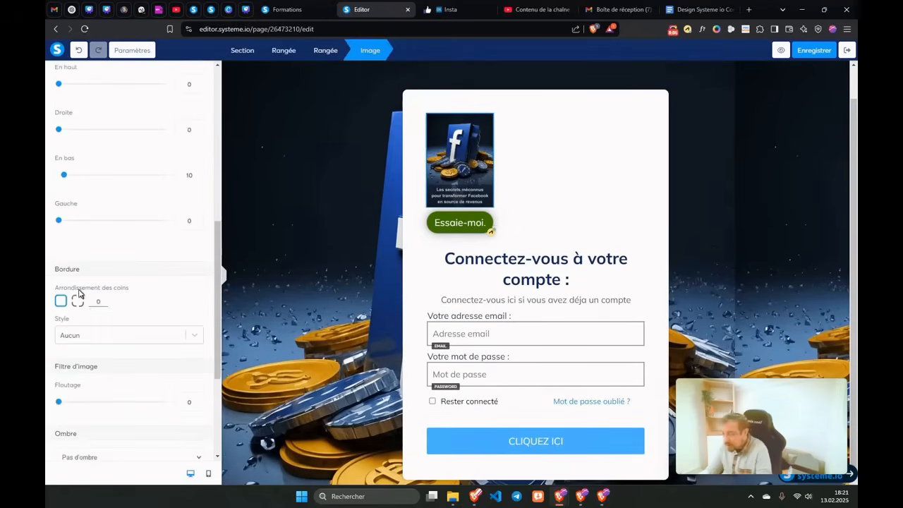
{"action": "type", "text": "5"}
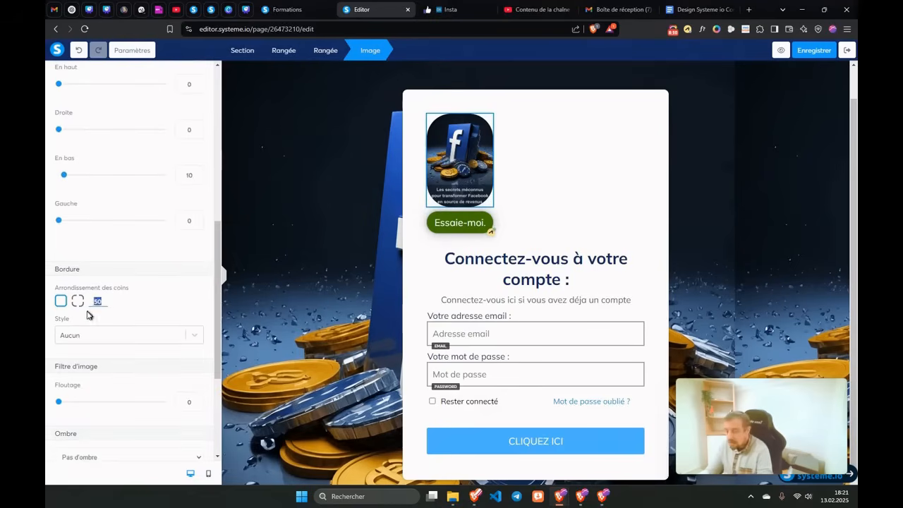
{"action": "type", "text": "30"}
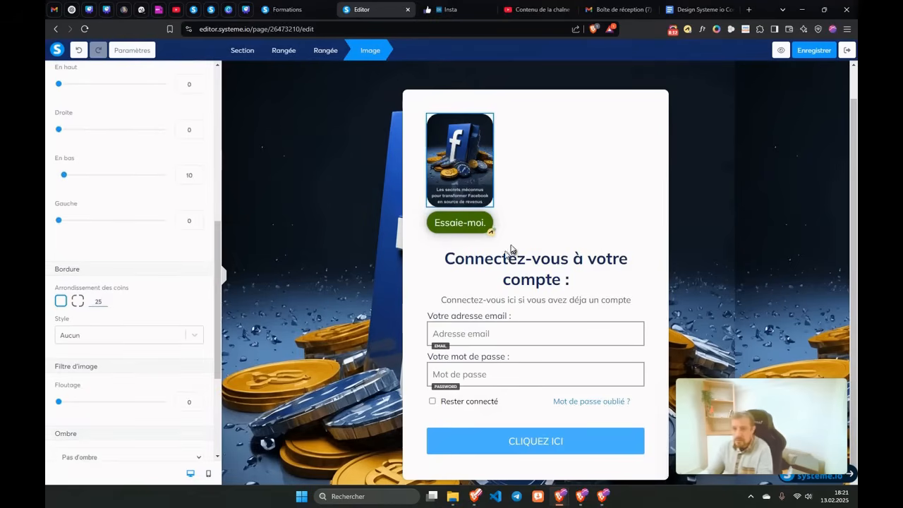
{"action": "left_click", "coordinate": [521, 243]}
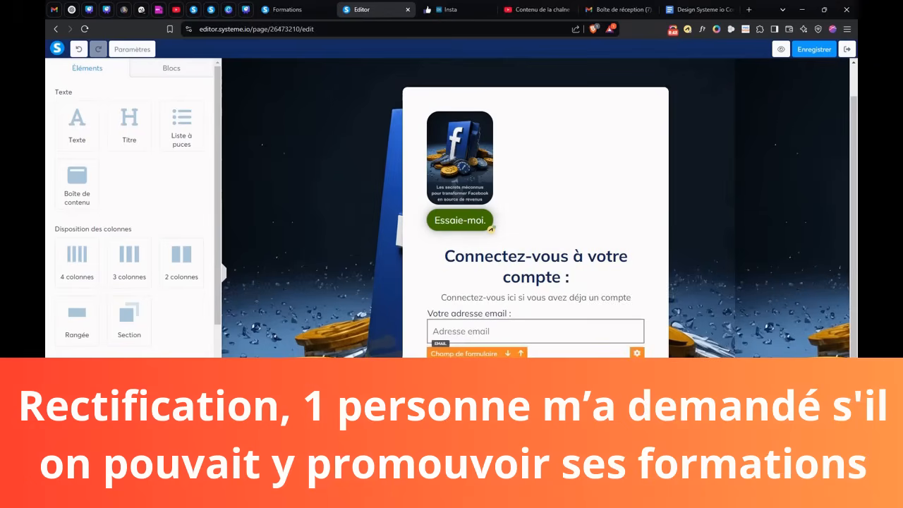
Step: Examine the login page's layout in the mobile view and return to the desktop view
{"action": "scroll", "coordinate": [418, 182], "scroll_direction": "up", "scroll_amount": 1}
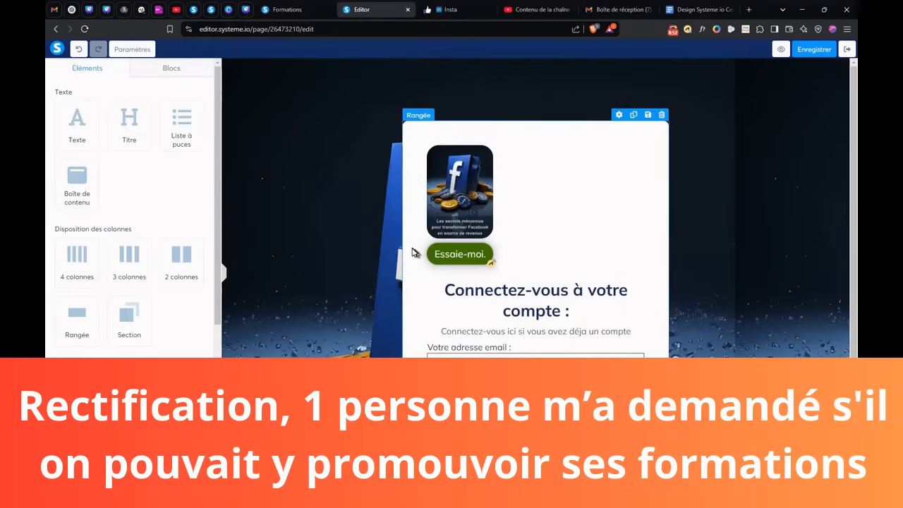
{"action": "scroll", "coordinate": [423, 257], "scroll_direction": "down", "scroll_amount": 1}
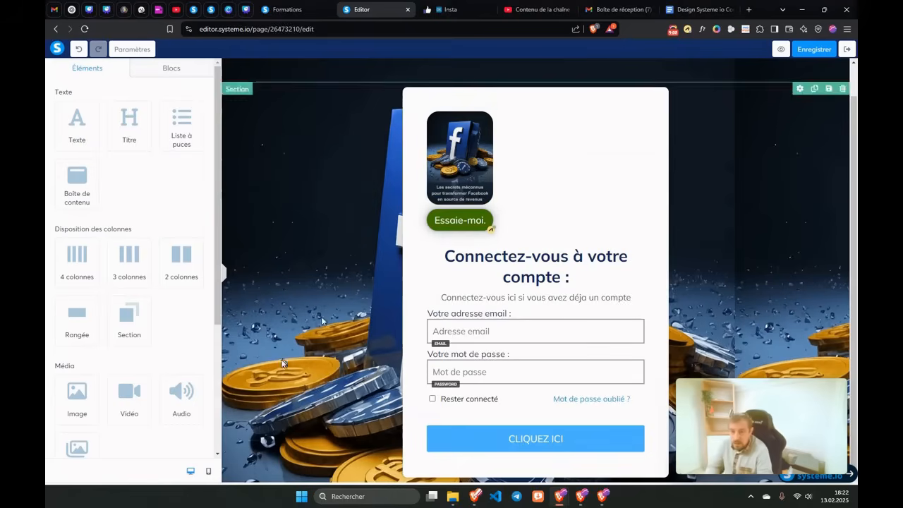
{"action": "left_click", "coordinate": [208, 471]}
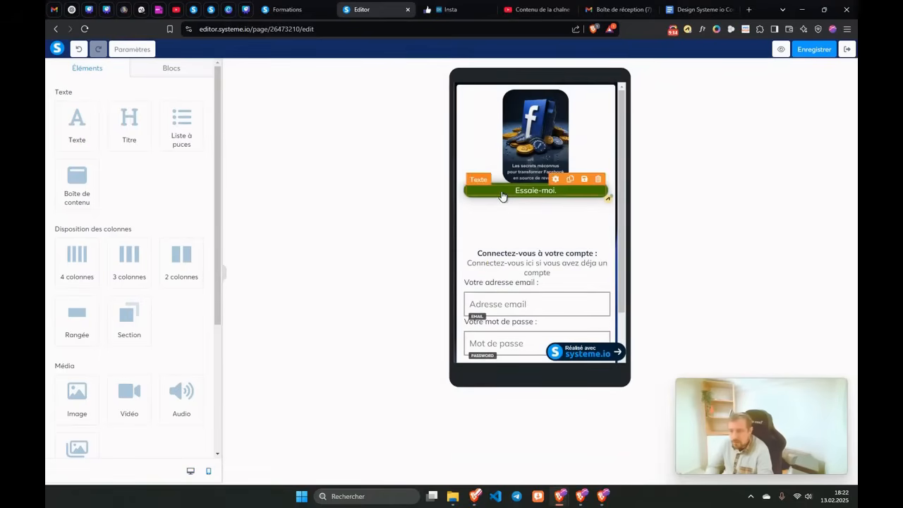
{"action": "scroll", "coordinate": [494, 215], "scroll_direction": "down", "scroll_amount": 1}
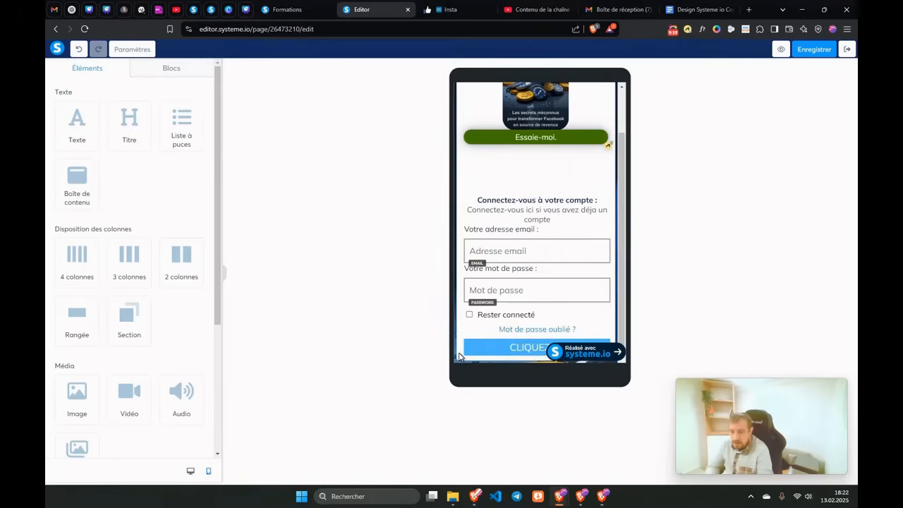
{"action": "scroll", "coordinate": [483, 152], "scroll_direction": "up", "scroll_amount": 1}
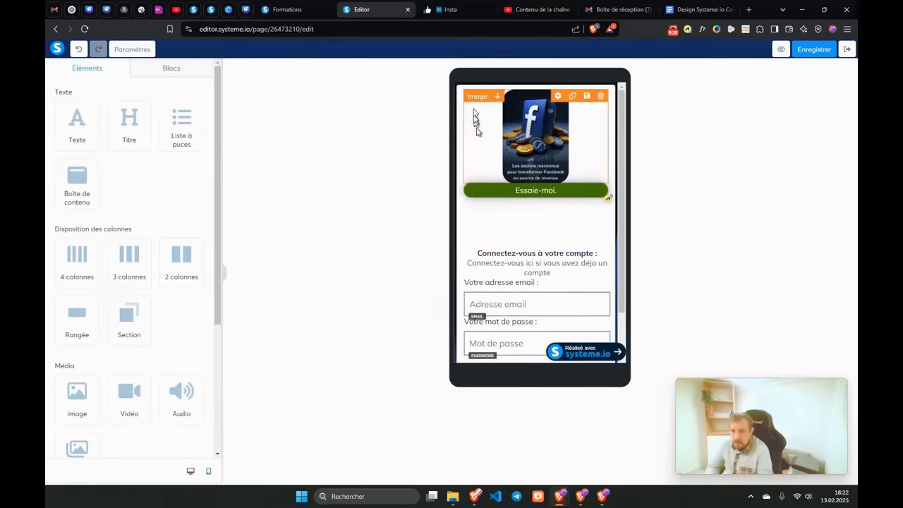
{"action": "left_click", "coordinate": [190, 471]}
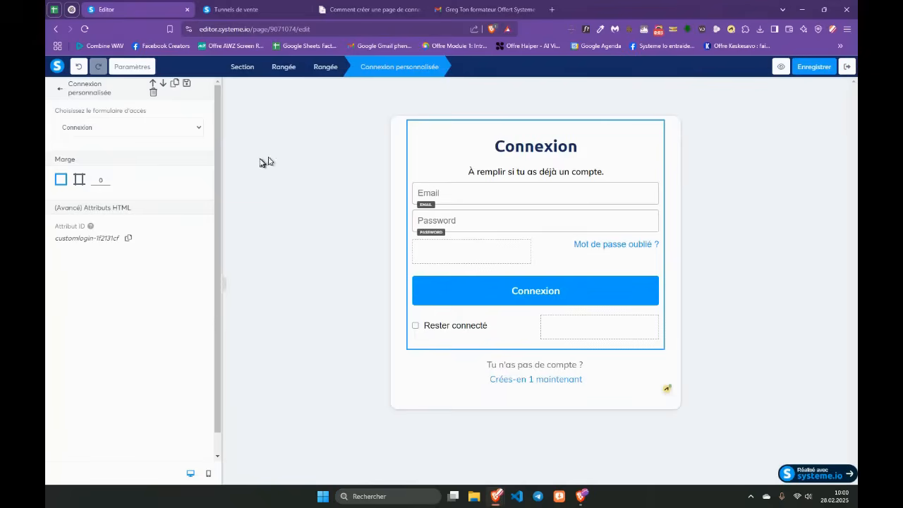
{"action": "left_click", "coordinate": [413, 192]}
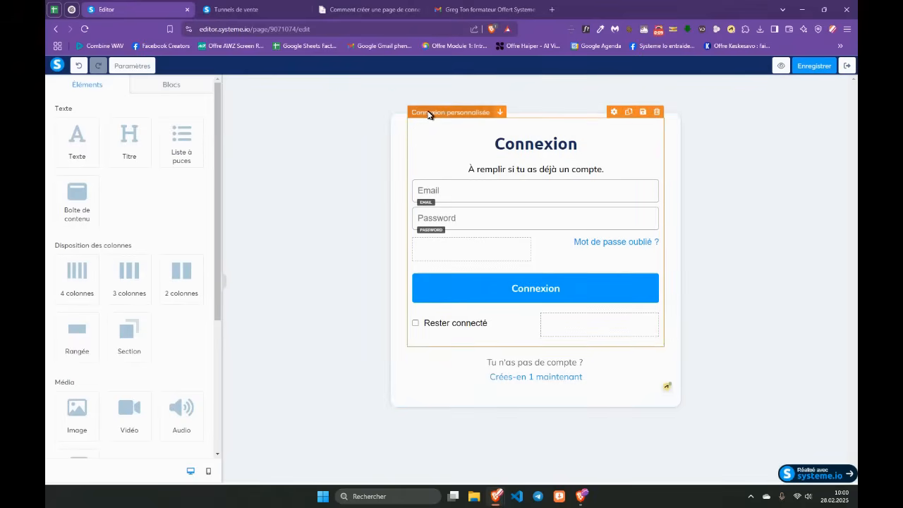
Step: Preview the custom login element's Définir le mot de passe and Réinitialisation forms, then return to the Connexion form
{"action": "left_click", "coordinate": [428, 116]}
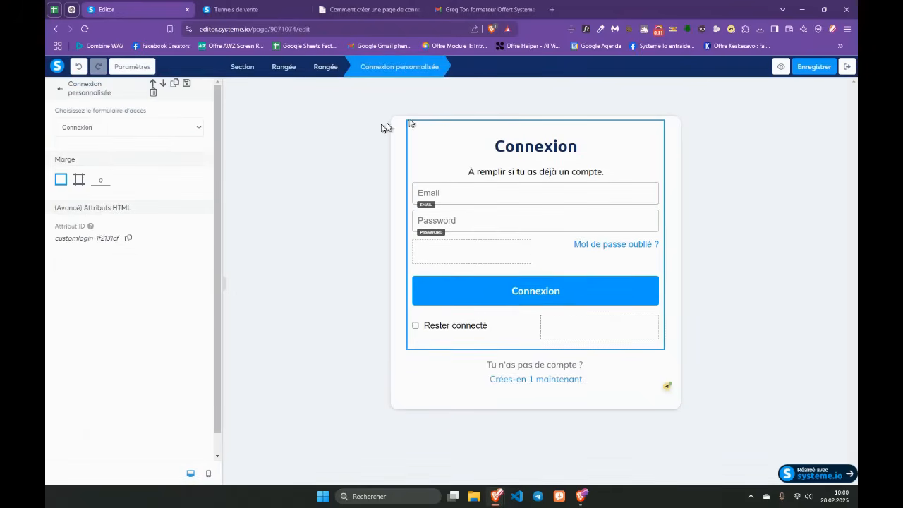
{"action": "left_click", "coordinate": [109, 133]}
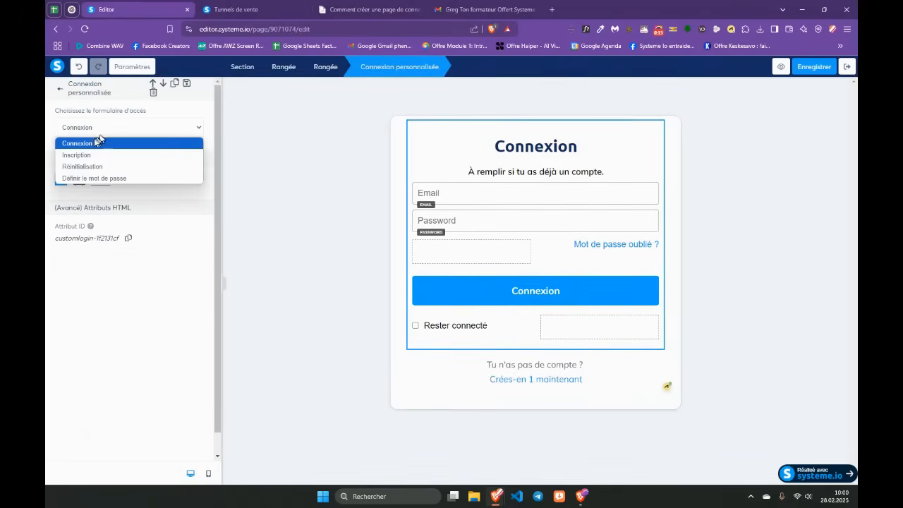
{"action": "left_click", "coordinate": [90, 179]}
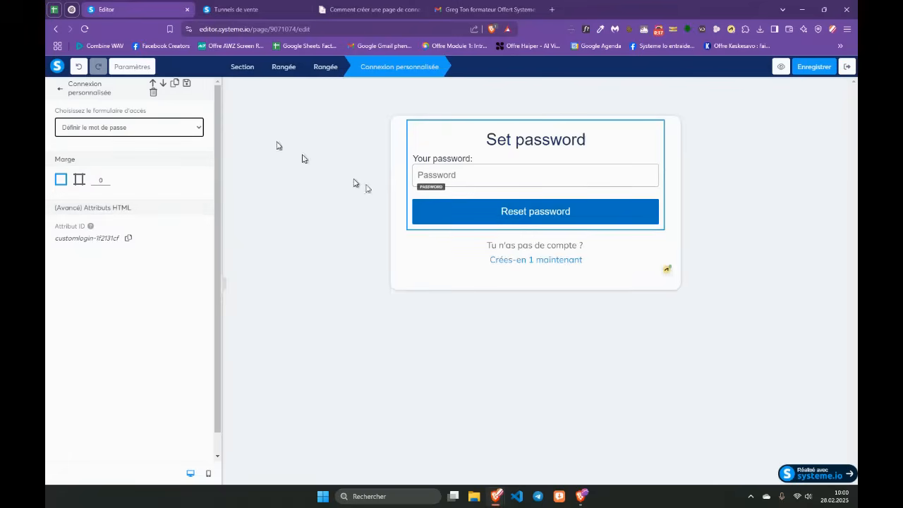
{"action": "left_click", "coordinate": [153, 127]}
{"action": "left_click", "coordinate": [94, 166]}
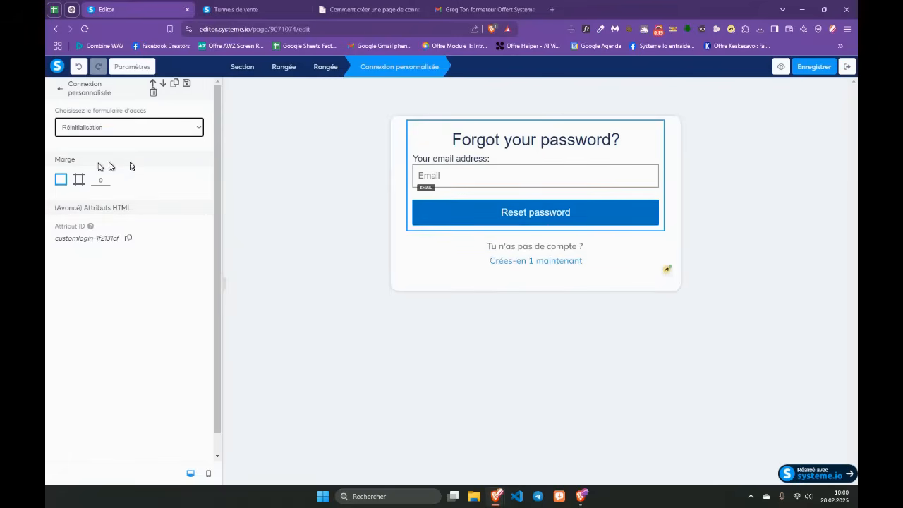
{"action": "left_click", "coordinate": [115, 131]}
{"action": "left_click", "coordinate": [94, 154]}
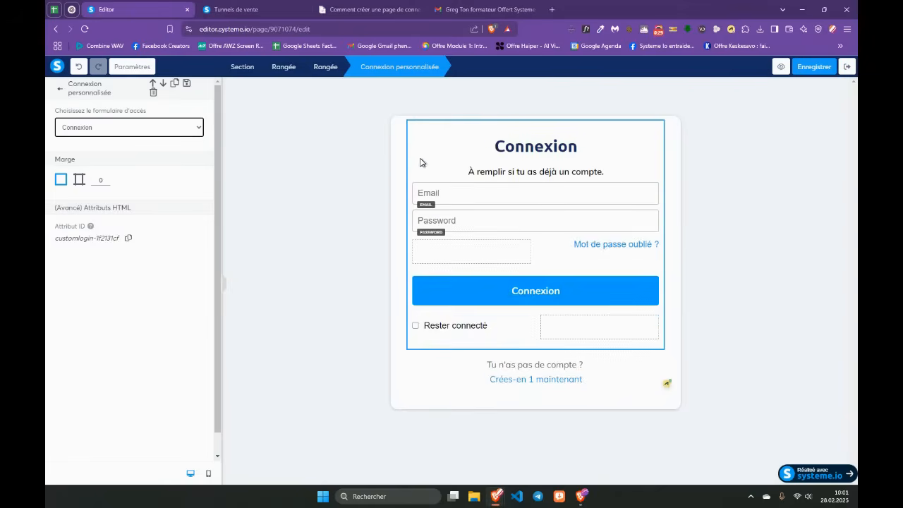
Step: Examine the fields of the Inscription, Réinitialisation and Définir le mot de passe access forms in the custom login element
{"action": "left_click", "coordinate": [120, 127]}
{"action": "left_click", "coordinate": [94, 154]}
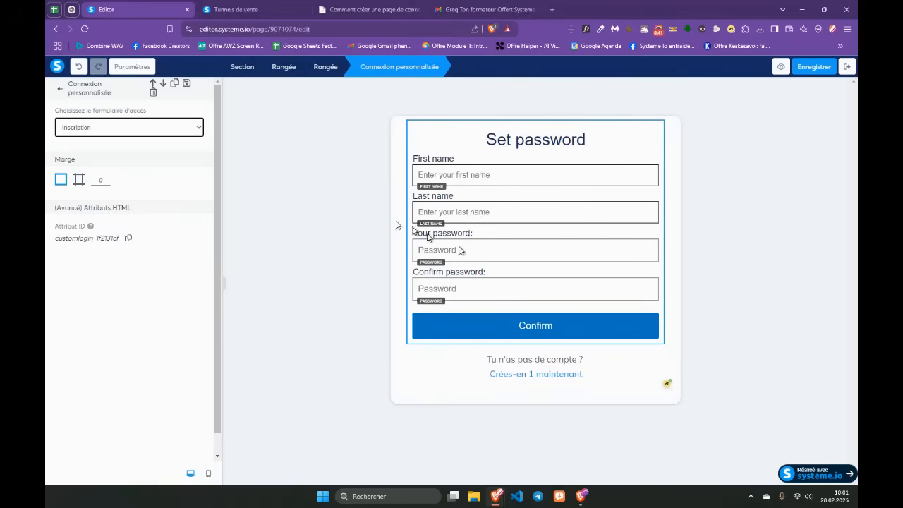
{"action": "left_click", "coordinate": [167, 132]}
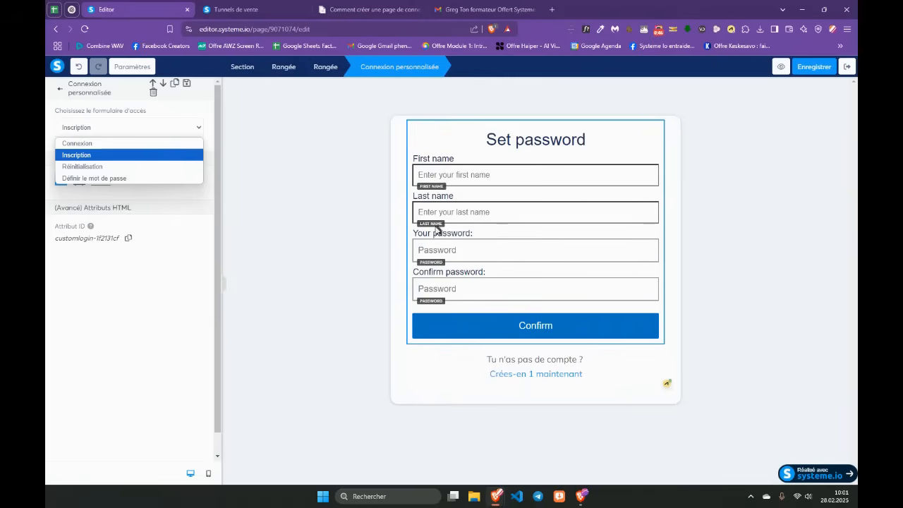
{"action": "left_click", "coordinate": [99, 168]}
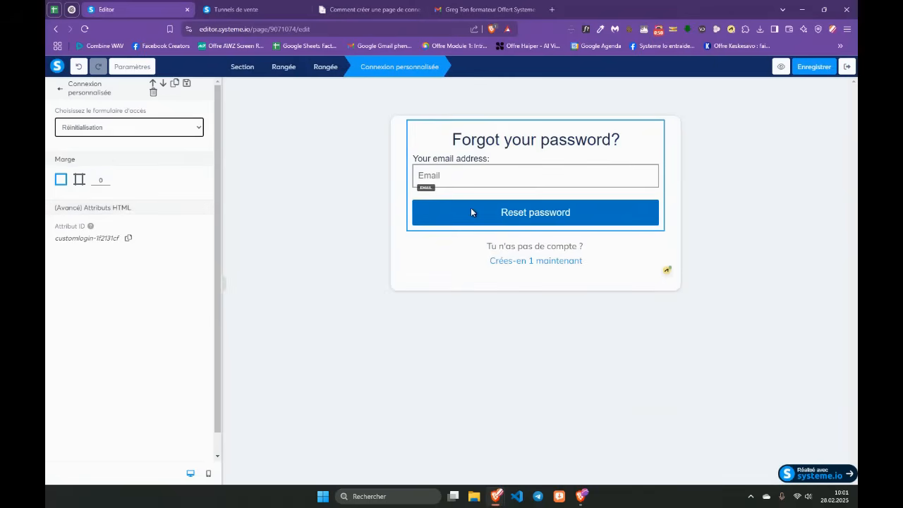
{"action": "left_click", "coordinate": [113, 128]}
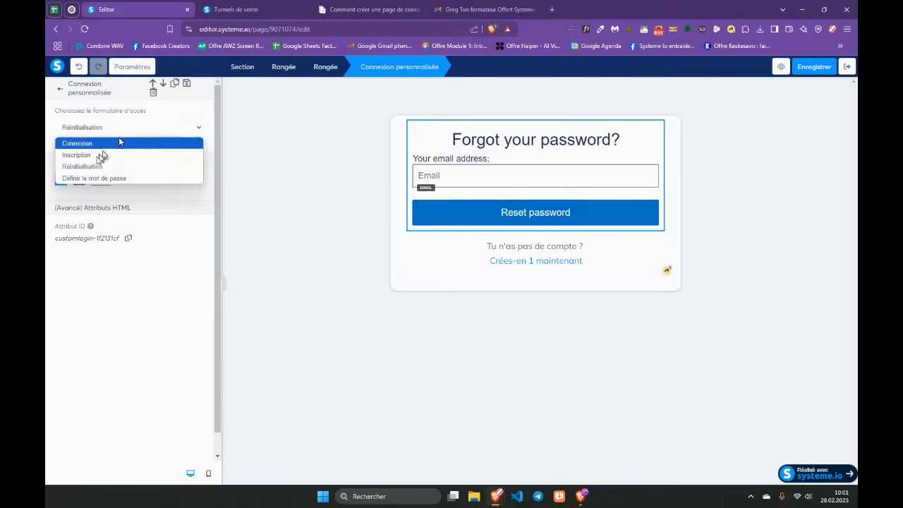
{"action": "left_click", "coordinate": [100, 179]}
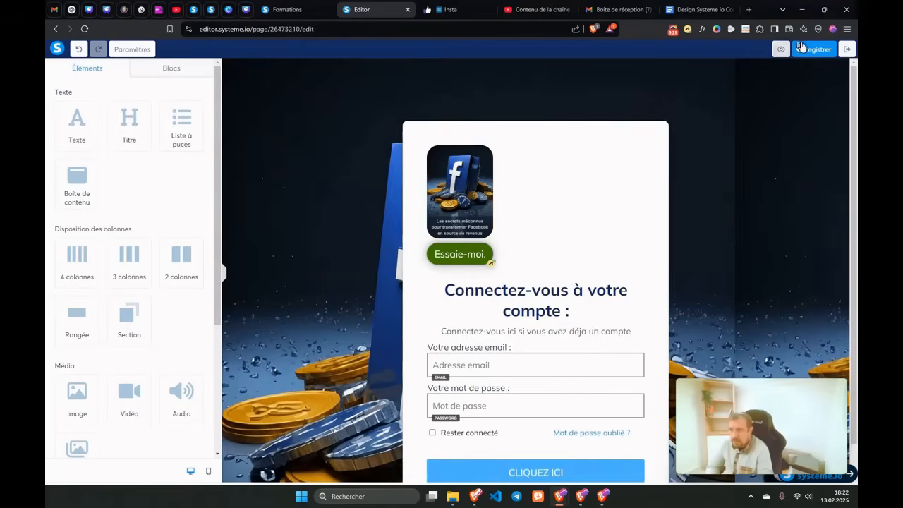
Step: Exit the login page editor without saving the page
{"action": "left_click", "coordinate": [845, 52]}
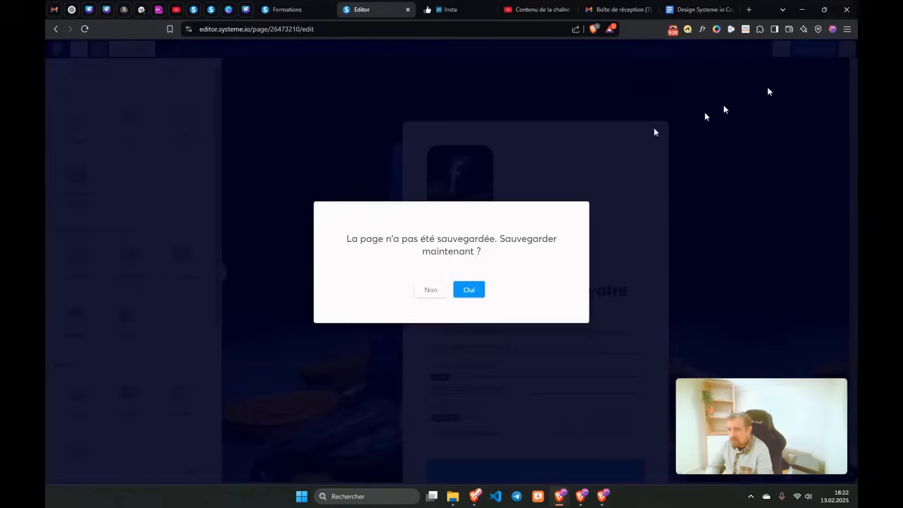
{"action": "left_click", "coordinate": [438, 289]}
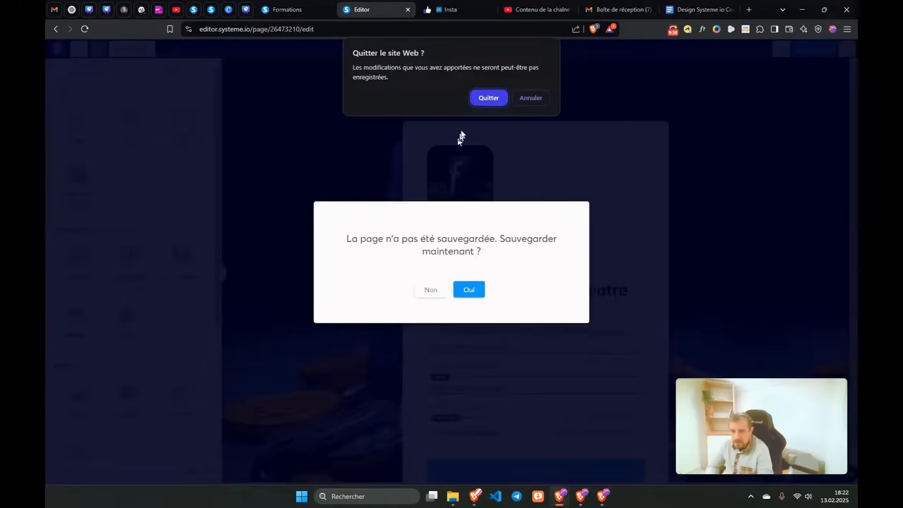
{"action": "left_click", "coordinate": [482, 100]}
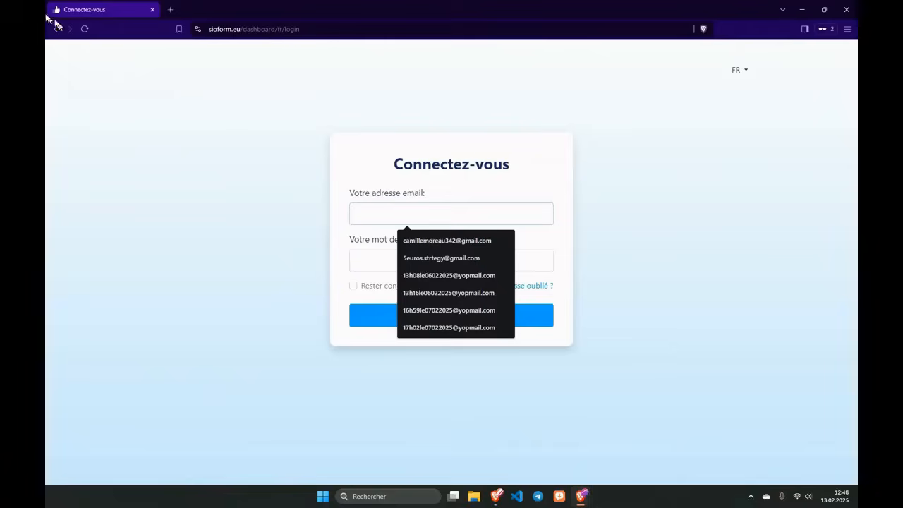
{"action": "left_click", "coordinate": [52, 30]}
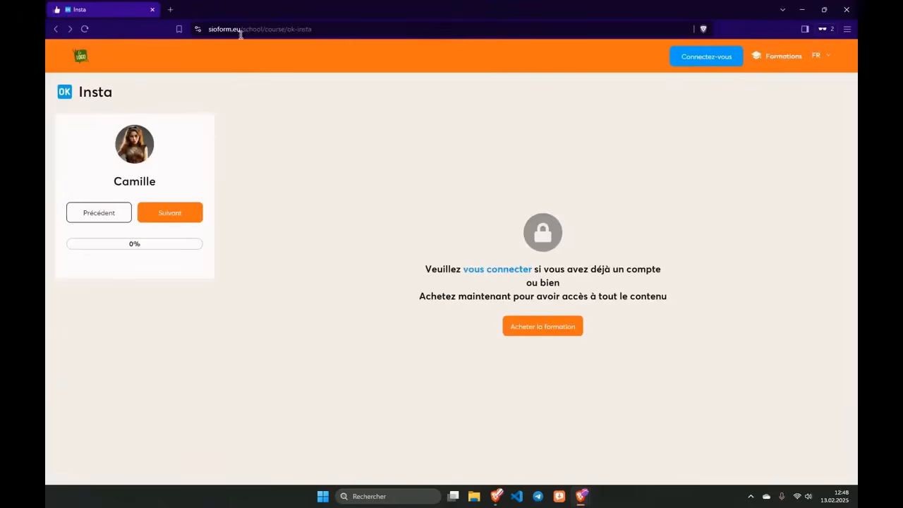
{"action": "left_click", "coordinate": [243, 29]}
{"action": "left_click", "coordinate": [258, 29]}
{"action": "left_click_drag", "start_coordinate": [280, 29], "coordinate": [232, 30]}
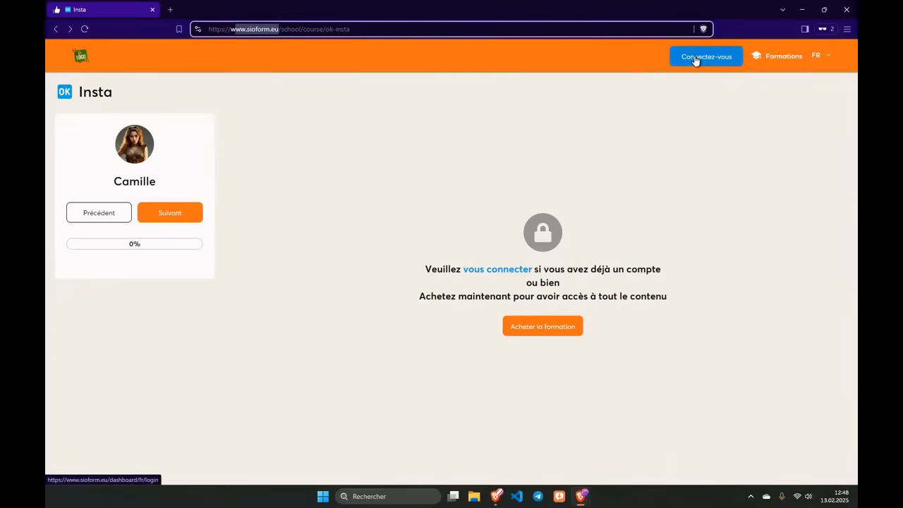
Step: Open the school's login page, fill in a saved email address and select it for replacement
{"action": "left_click", "coordinate": [695, 62]}
{"action": "left_click", "coordinate": [372, 214]}
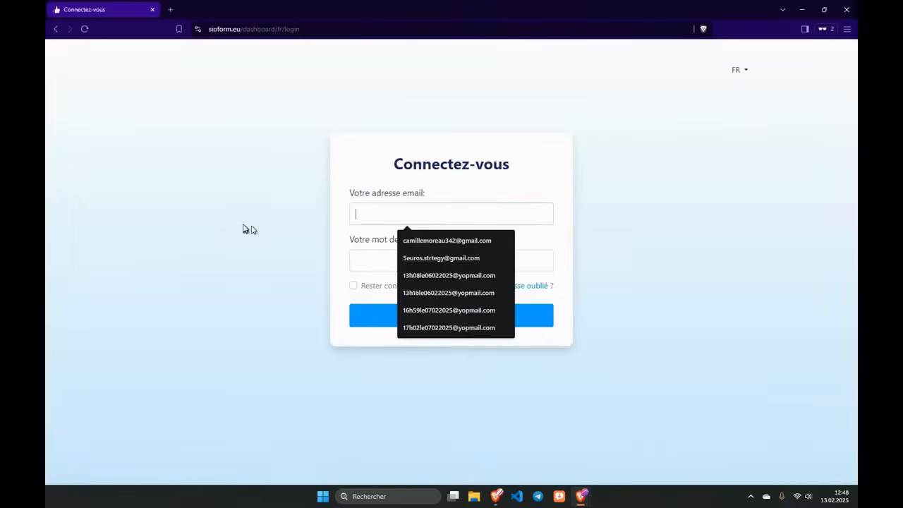
{"action": "left_click", "coordinate": [411, 240]}
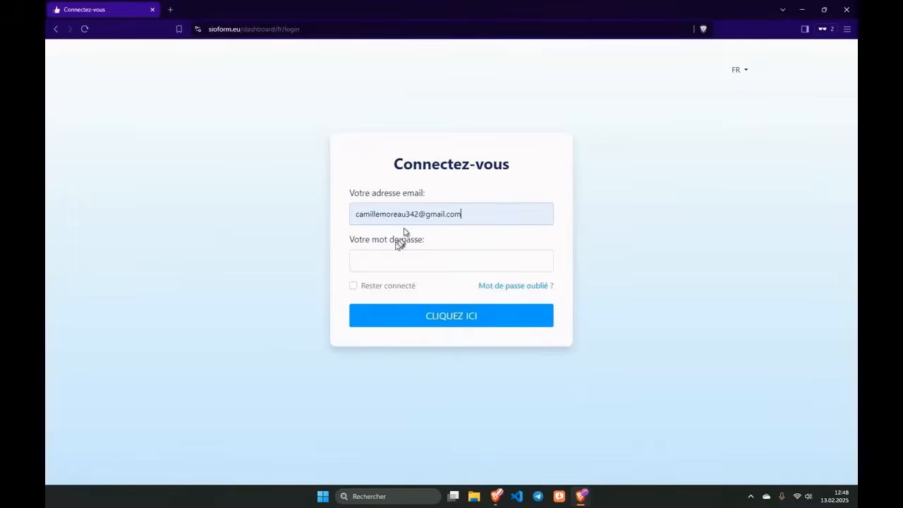
{"action": "left_click_drag", "start_coordinate": [489, 213], "coordinate": [319, 205]}
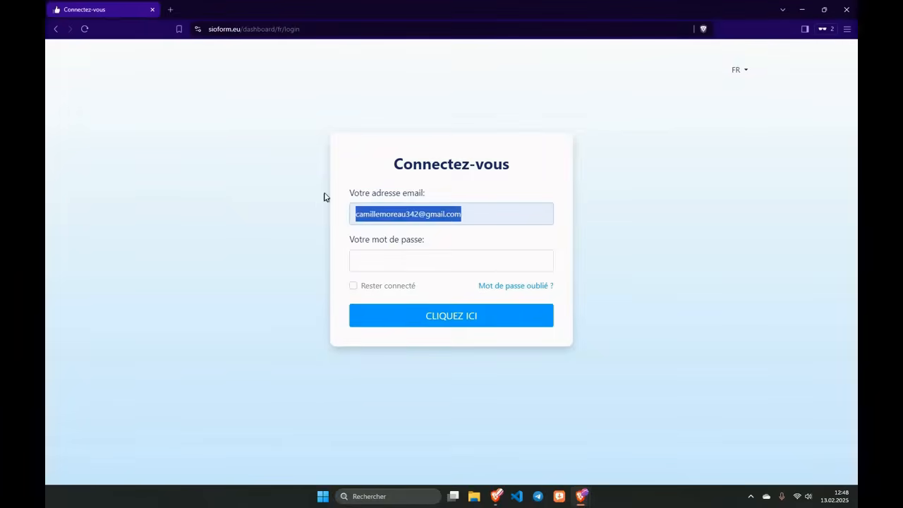
Step: Switch to the systeme.io window, close the course tab, and copy the first student's email from the Elèves list
{"action": "mouse_move", "coordinate": [499, 501]}
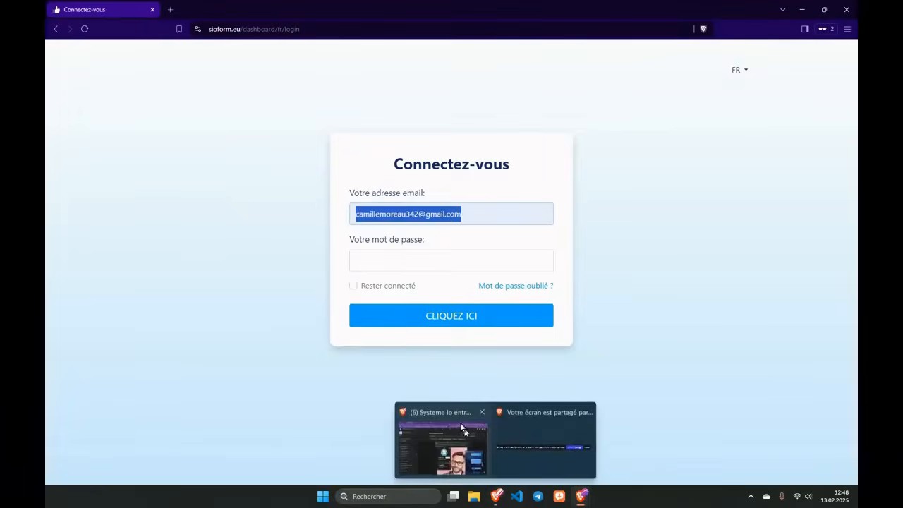
{"action": "mouse_move", "coordinate": [590, 494]}
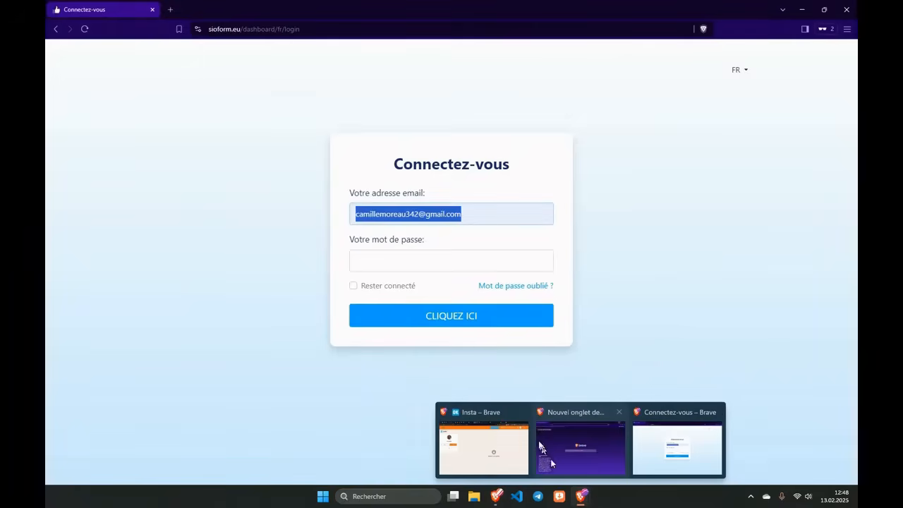
{"action": "left_click", "coordinate": [477, 418]}
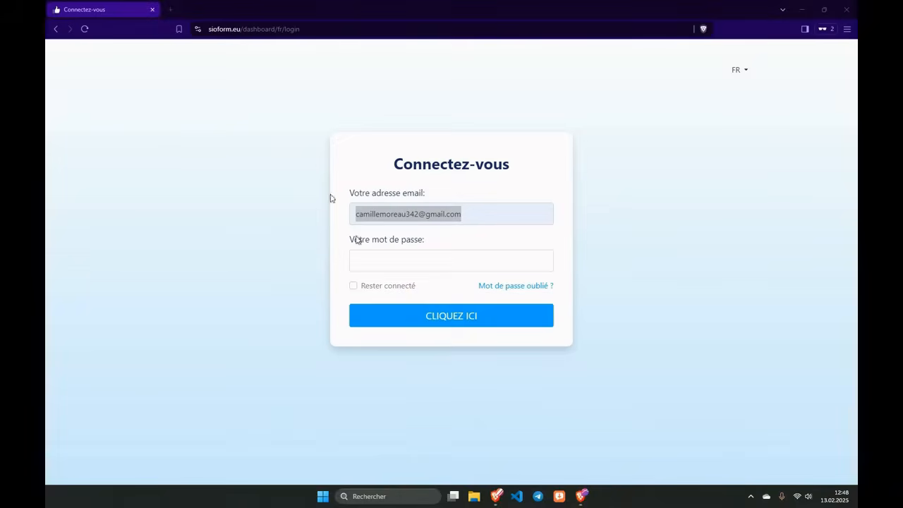
{"action": "left_click", "coordinate": [803, 9]}
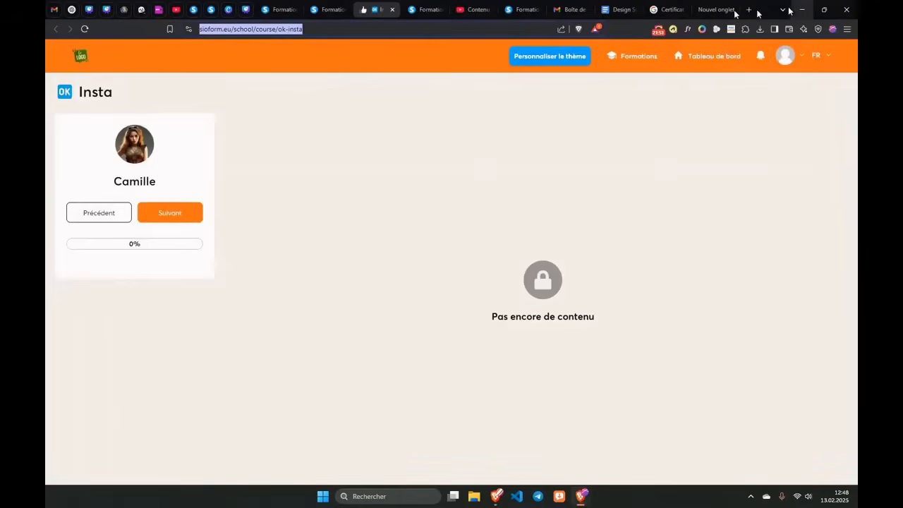
{"action": "left_click", "coordinate": [393, 10]}
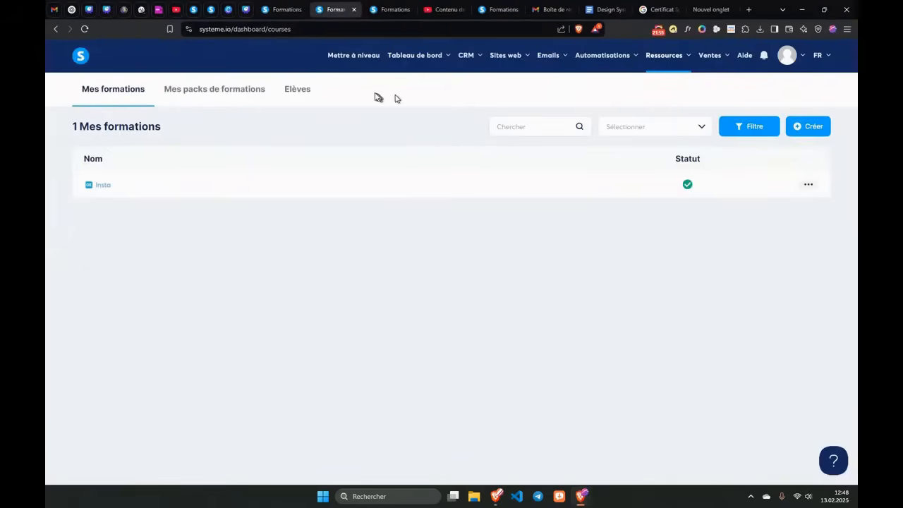
{"action": "left_click", "coordinate": [297, 92]}
{"action": "left_click_drag", "start_coordinate": [239, 190], "coordinate": [416, 197]}
{"action": "key", "text": "ctrl+c"}
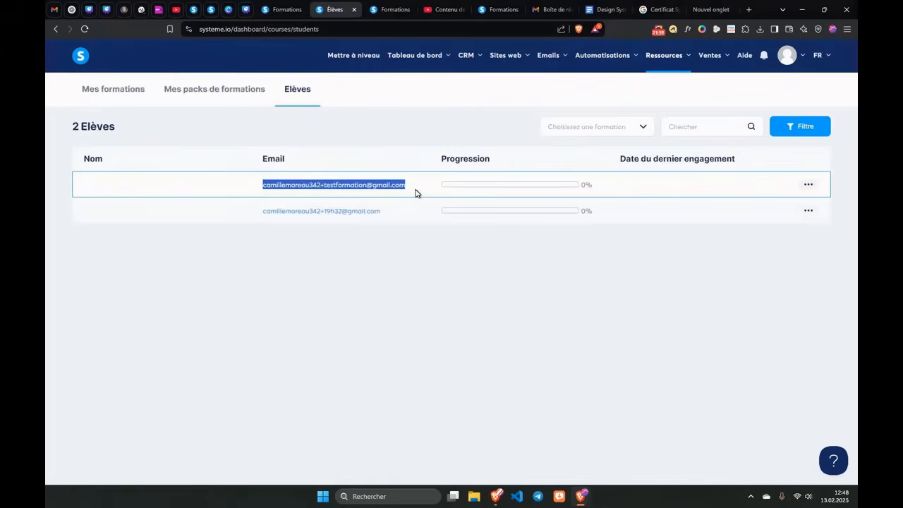
Step: Open the first student's record and resend the access email for the Insta course
{"action": "left_click", "coordinate": [803, 189]}
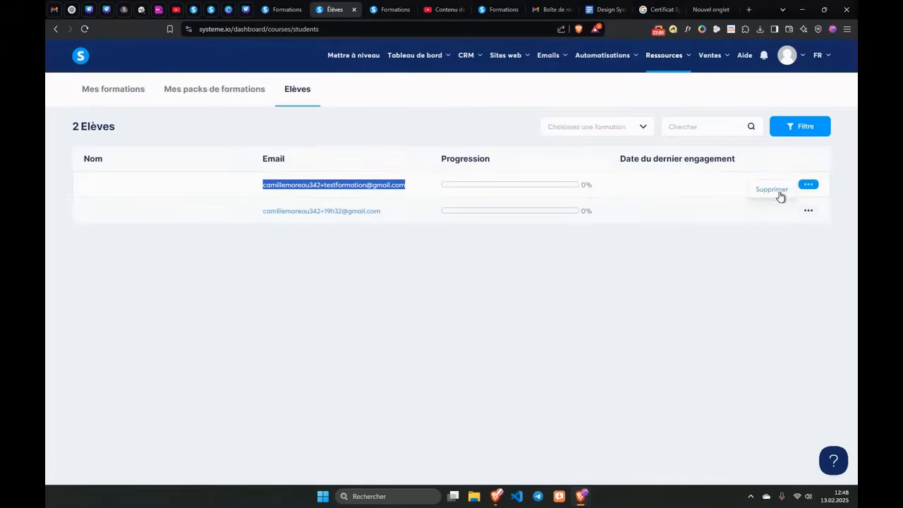
{"action": "left_click", "coordinate": [304, 192]}
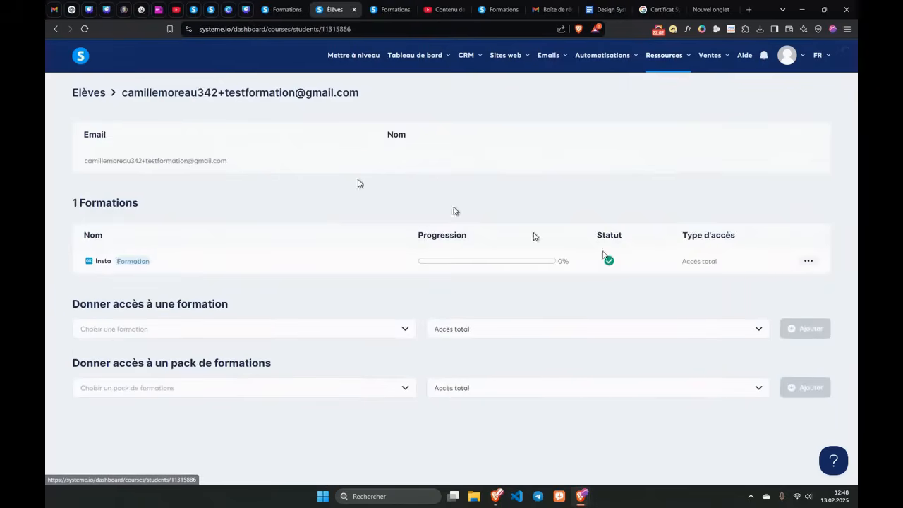
{"action": "left_click", "coordinate": [809, 264]}
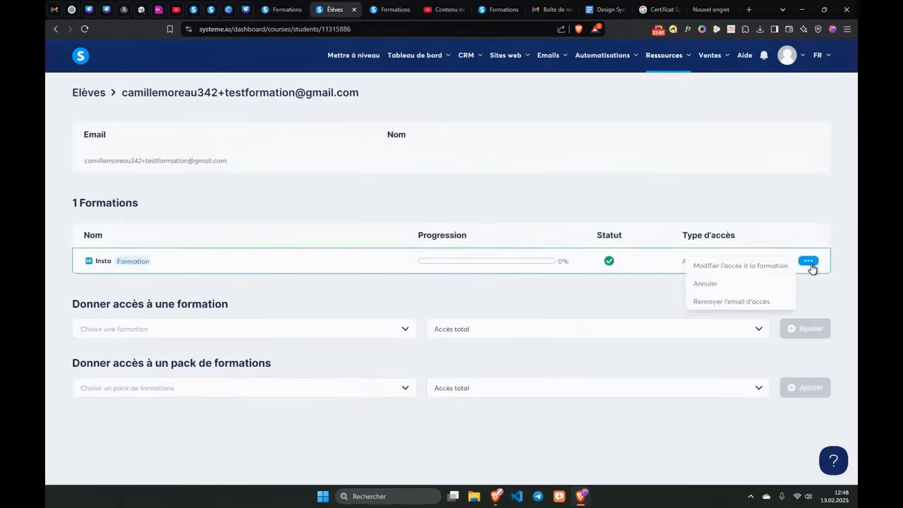
{"action": "left_click", "coordinate": [726, 303]}
Step: Try to log in on the school's login page with the copied student email and the account password
{"action": "mouse_move", "coordinate": [573, 498]}
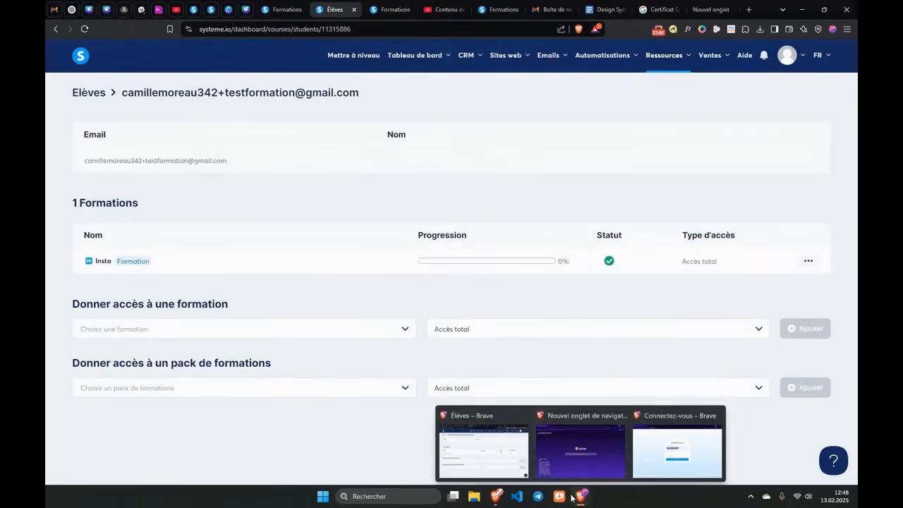
{"action": "left_click", "coordinate": [676, 416]}
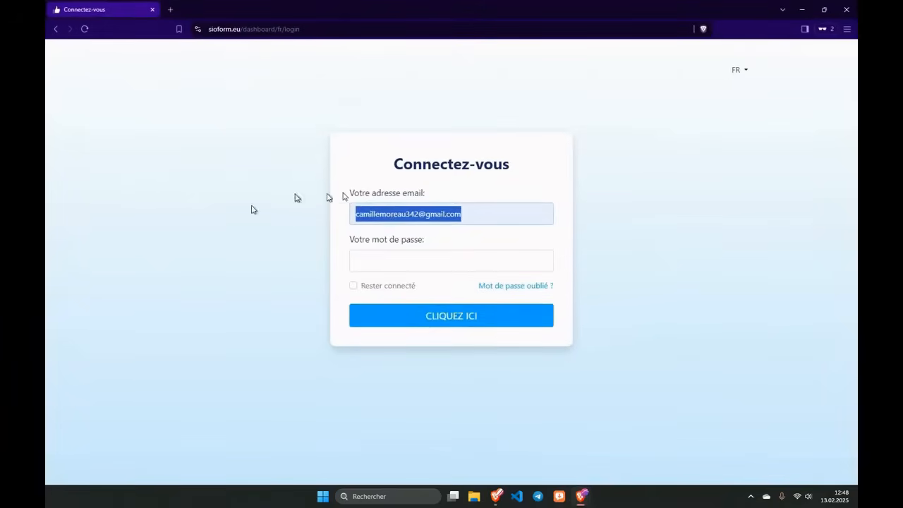
{"action": "key", "text": "ctrl+v"}
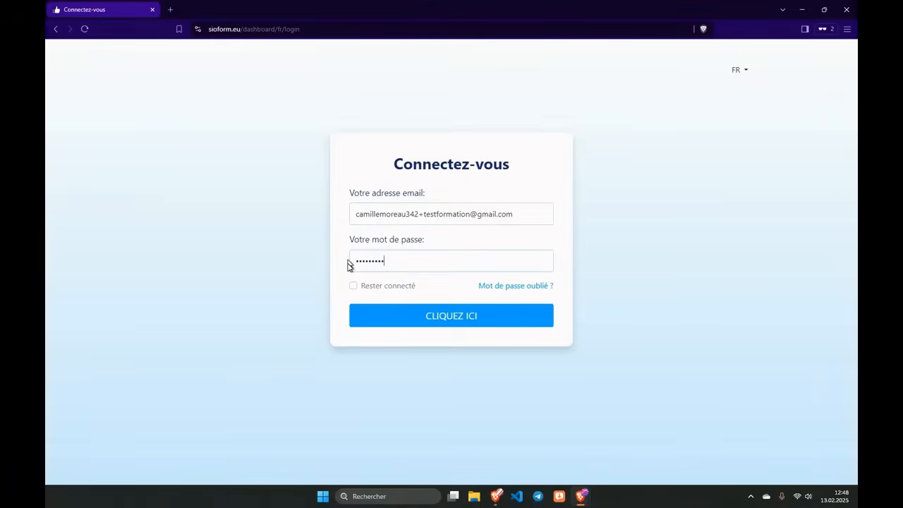
{"action": "left_click", "coordinate": [367, 308]}
{"action": "left_click", "coordinate": [368, 260]}
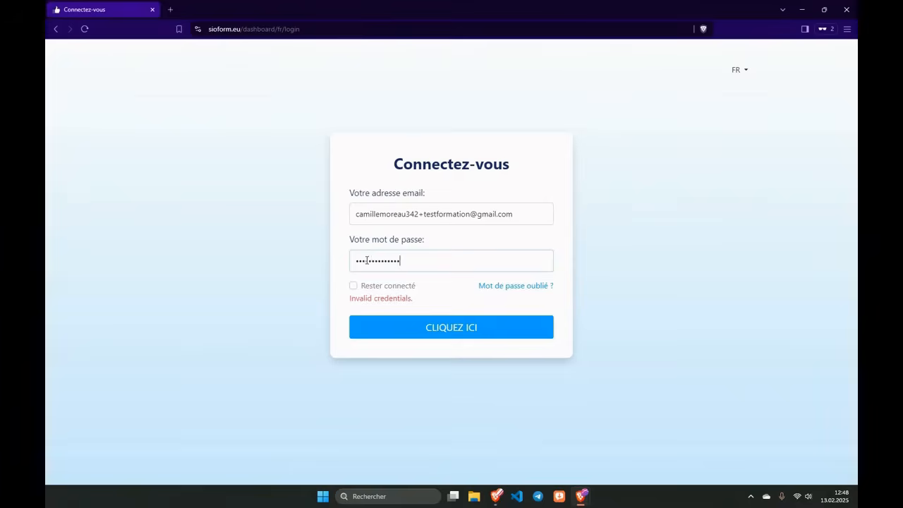
{"action": "left_click", "coordinate": [389, 333]}
Step: Request a password reset for the student's copied email address through the forgotten-password form
{"action": "left_click", "coordinate": [520, 287]}
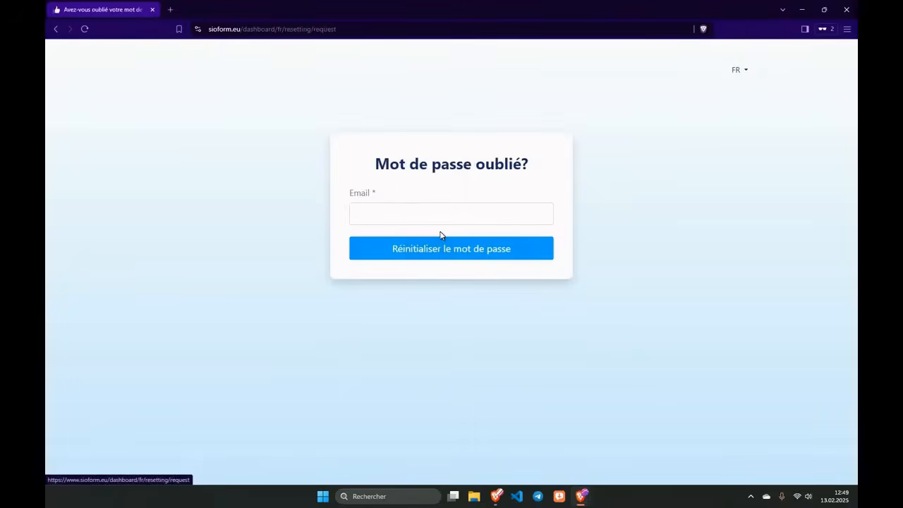
{"action": "left_click", "coordinate": [396, 213]}
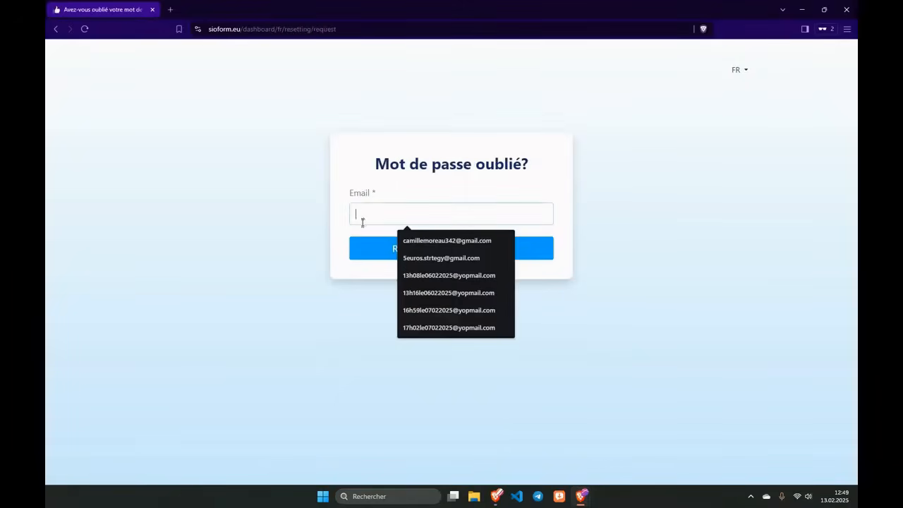
{"action": "key", "text": "ctrl+v"}
{"action": "left_click", "coordinate": [403, 251]}
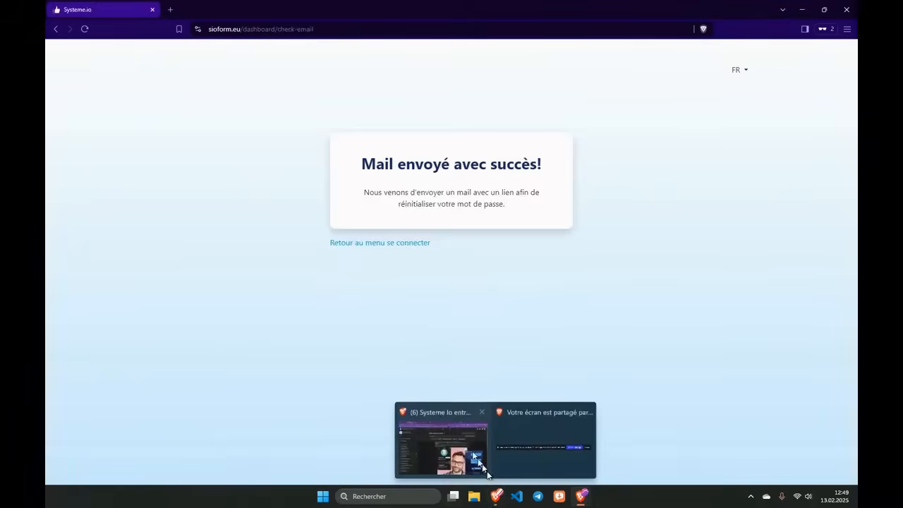
Step: Switch back to the main browser window and open the Gmail mailbox
{"action": "mouse_move", "coordinate": [580, 496]}
{"action": "left_click", "coordinate": [492, 424]}
{"action": "left_click", "coordinate": [55, 9]}
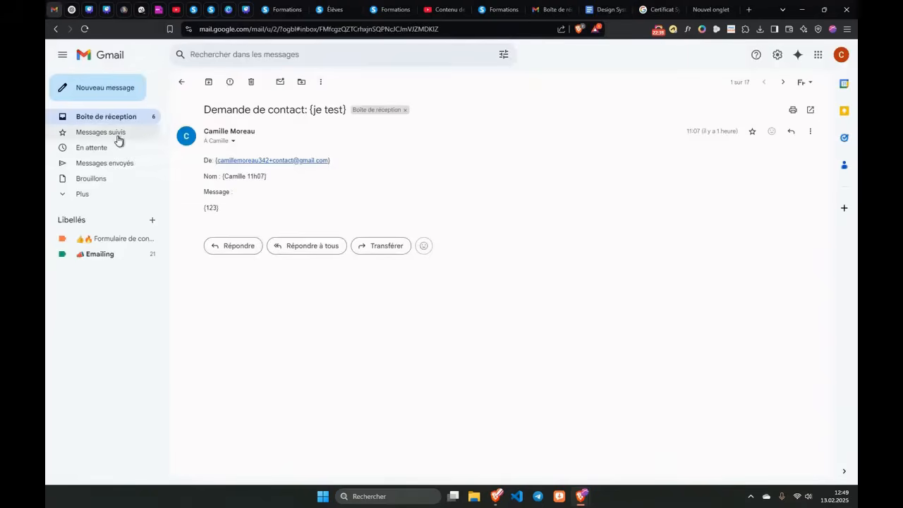
Step: Reload the Gmail inbox, open the new password reset email and follow its reset link
{"action": "left_click", "coordinate": [90, 118]}
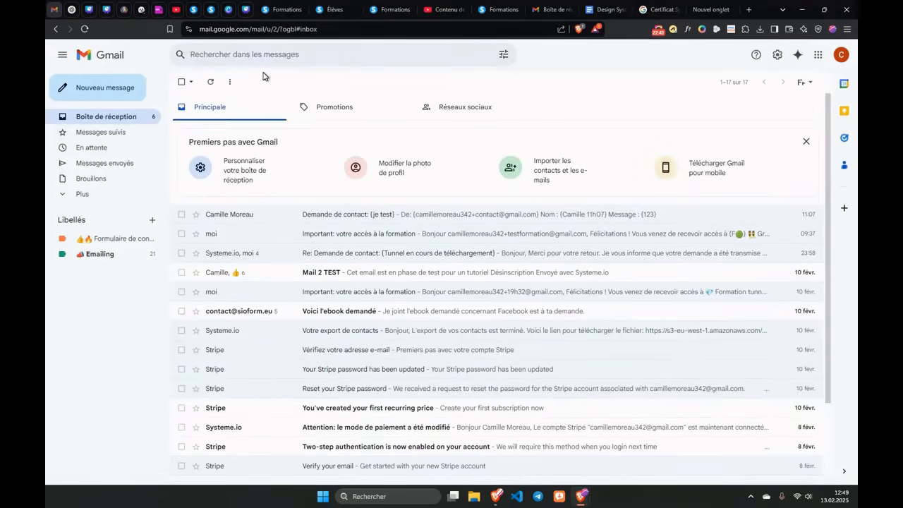
{"action": "left_click", "coordinate": [84, 30]}
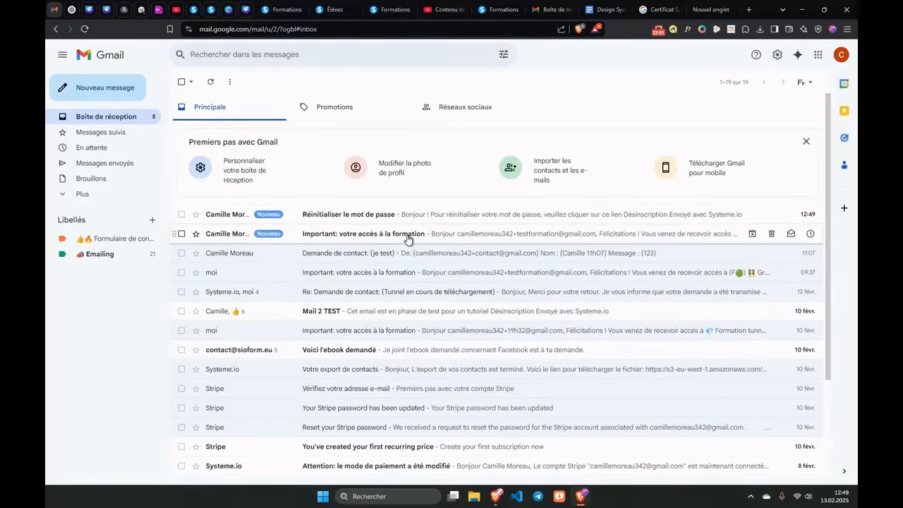
{"action": "left_click", "coordinate": [360, 217]}
{"action": "left_click", "coordinate": [355, 176]}
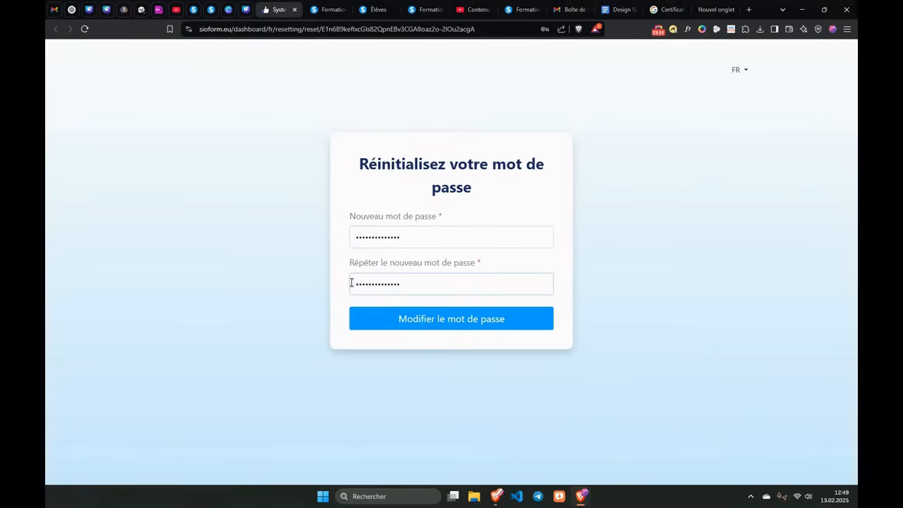
Step: Enter and repeat the new account password, submit the reset form and dismiss the browser's offer to store the password
{"action": "left_click", "coordinate": [405, 318]}
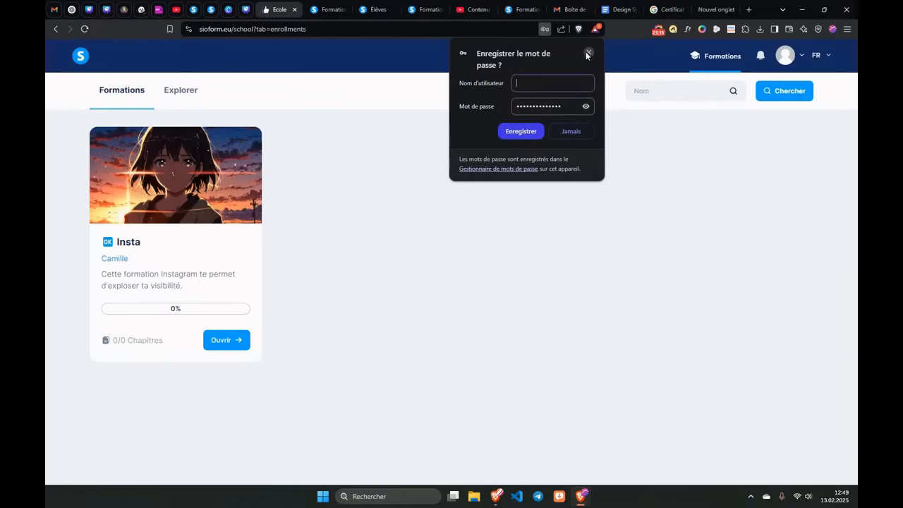
{"action": "left_click", "coordinate": [585, 53]}
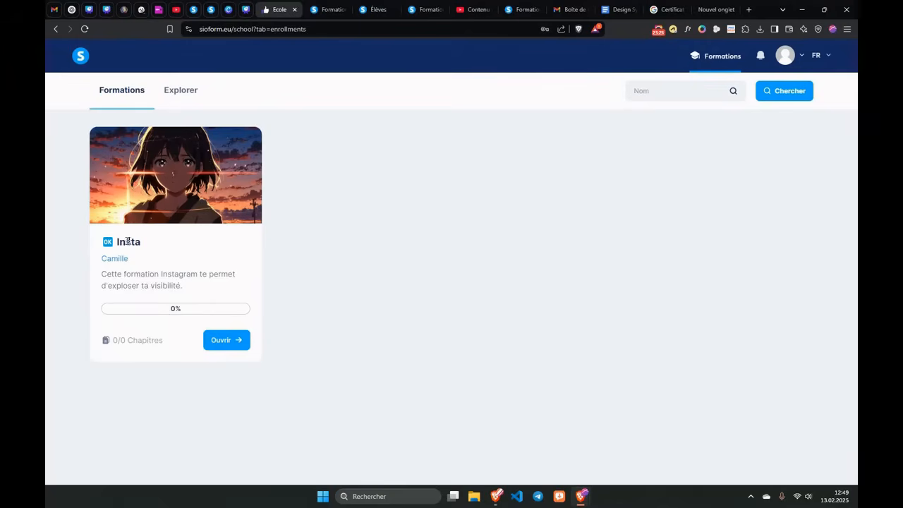
Step: Review the Insta course description in the student's course list, open the course, and close its tab
{"action": "left_click_drag", "start_coordinate": [107, 276], "coordinate": [186, 291]}
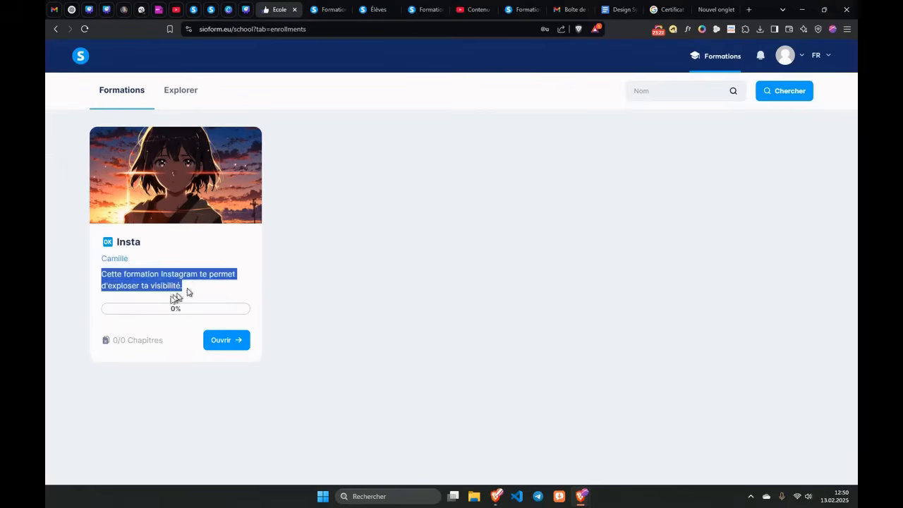
{"action": "left_click", "coordinate": [210, 345]}
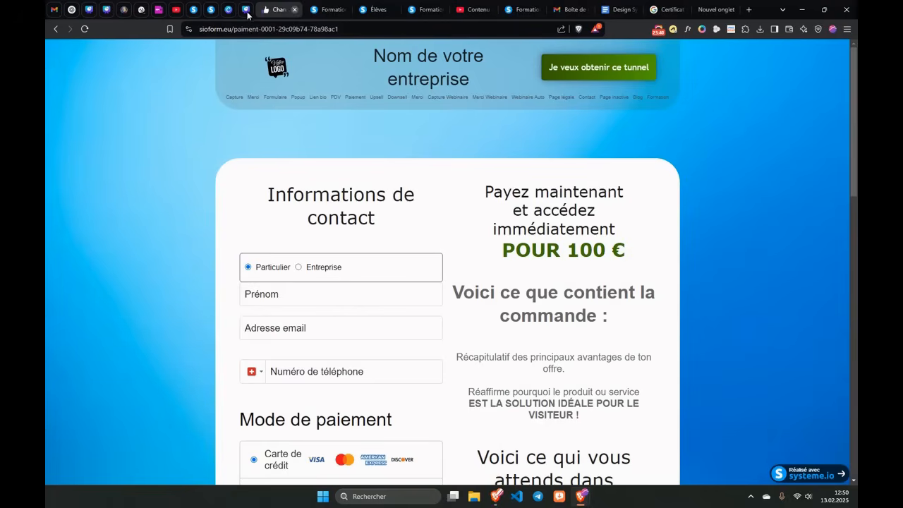
{"action": "key", "text": "ctrl+w"}
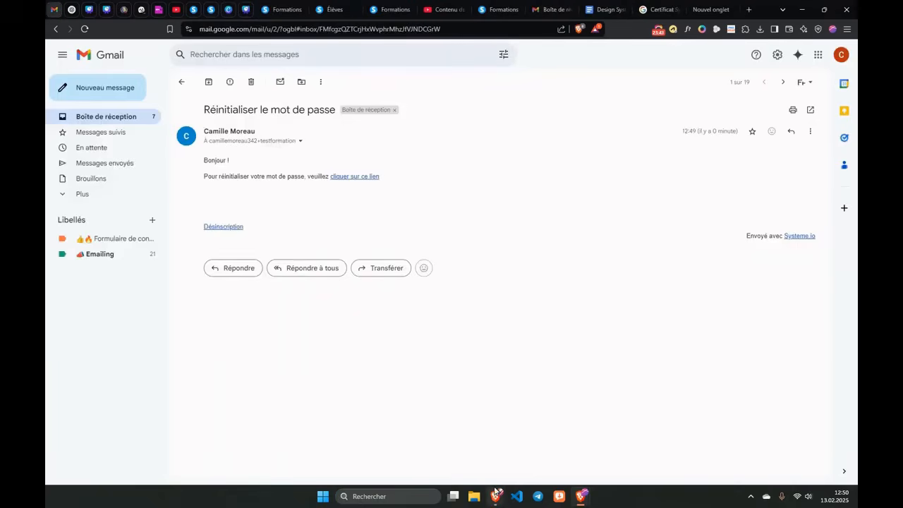
Step: Close the private browser window showing the school's reset email confirmation
{"action": "mouse_move", "coordinate": [580, 496]}
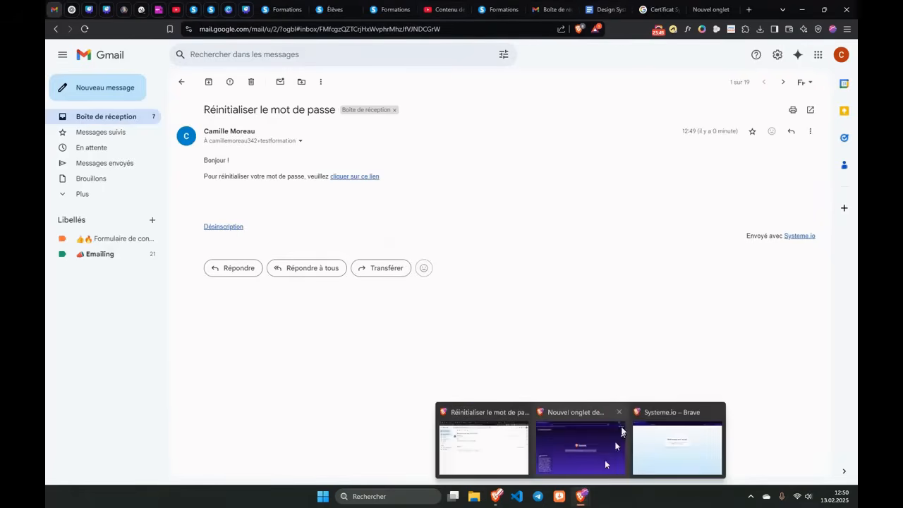
{"action": "left_click", "coordinate": [662, 420]}
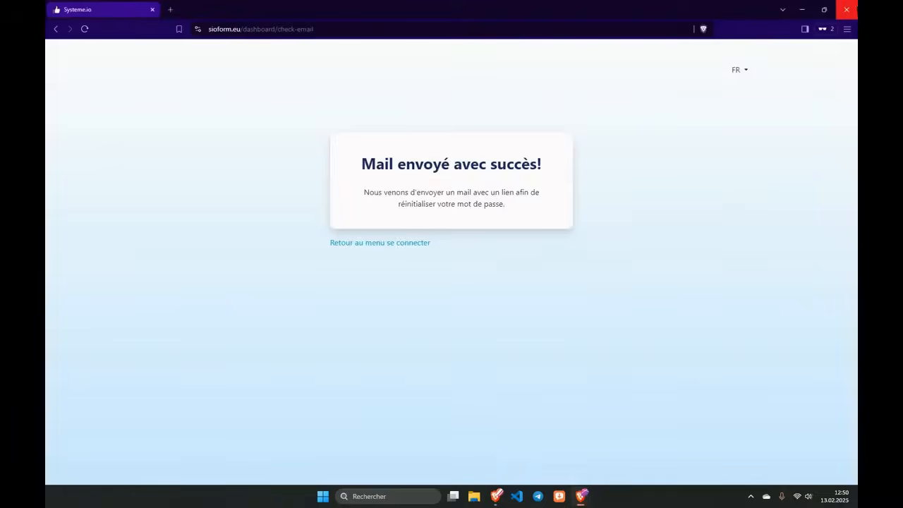
{"action": "left_click", "coordinate": [847, 9]}
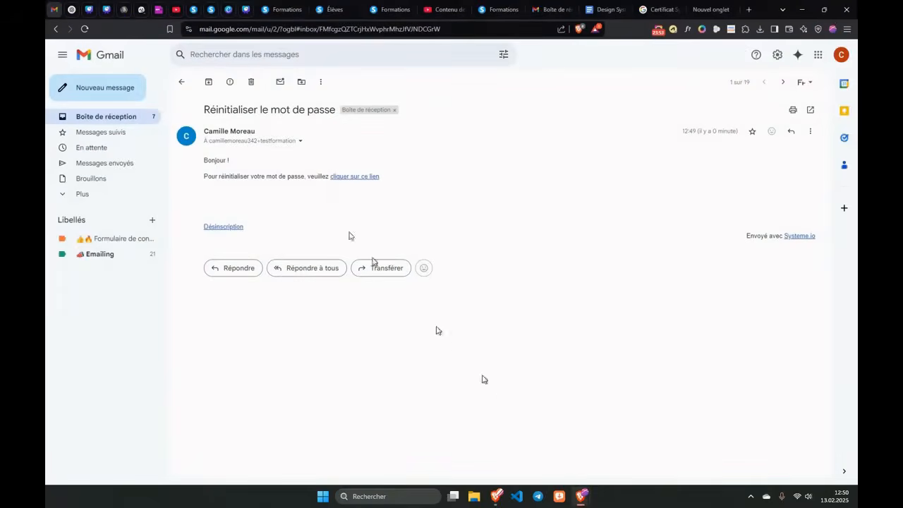
Step: Return to the Insta course curriculum and activate the Intro chapter
{"action": "left_click", "coordinate": [278, 10]}
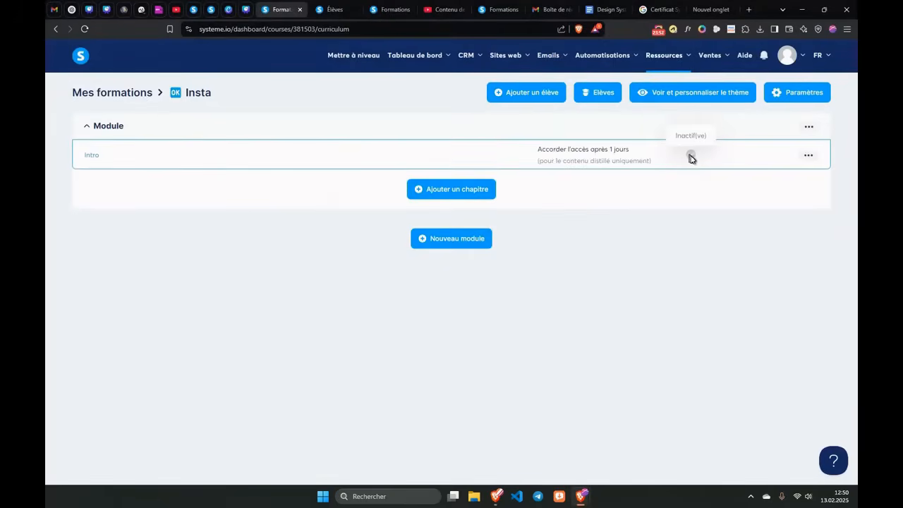
{"action": "left_click", "coordinate": [808, 156]}
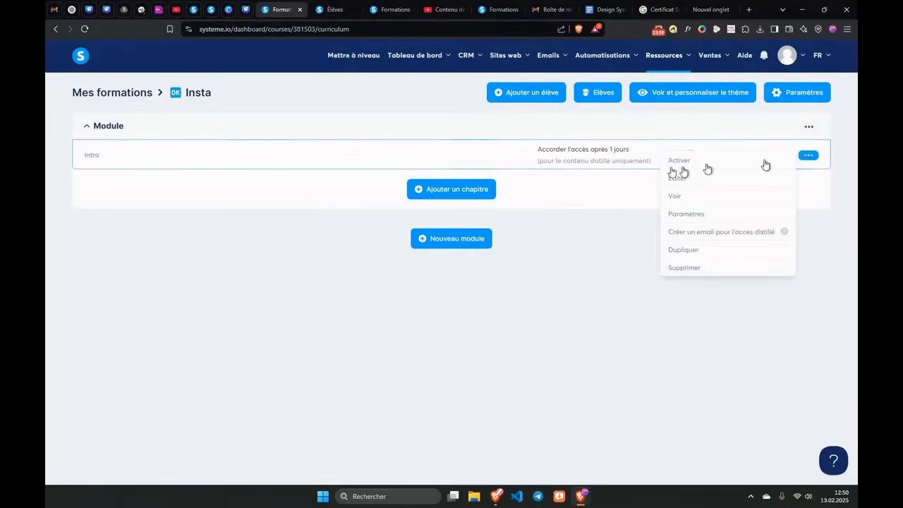
{"action": "left_click", "coordinate": [676, 164]}
{"action": "left_click", "coordinate": [378, 293]}
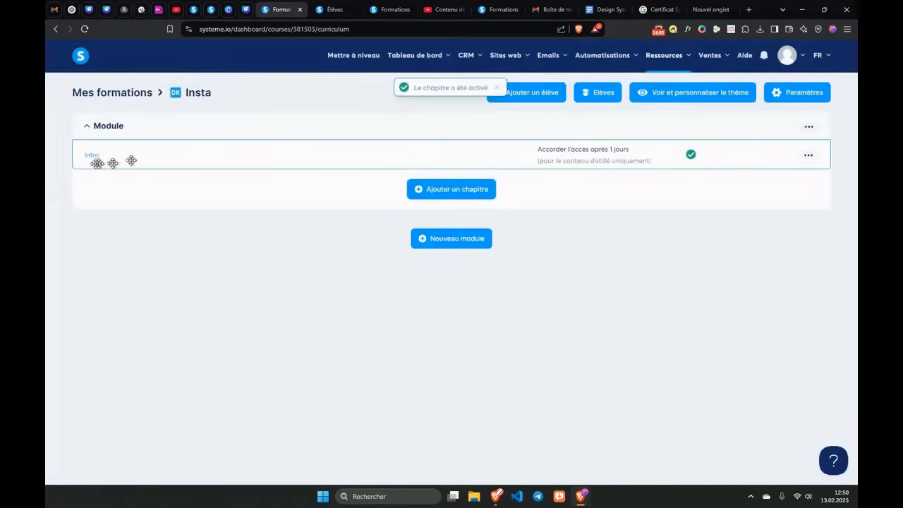
Step: Deactivate the Intro chapter and confirm the action
{"action": "left_click", "coordinate": [809, 156]}
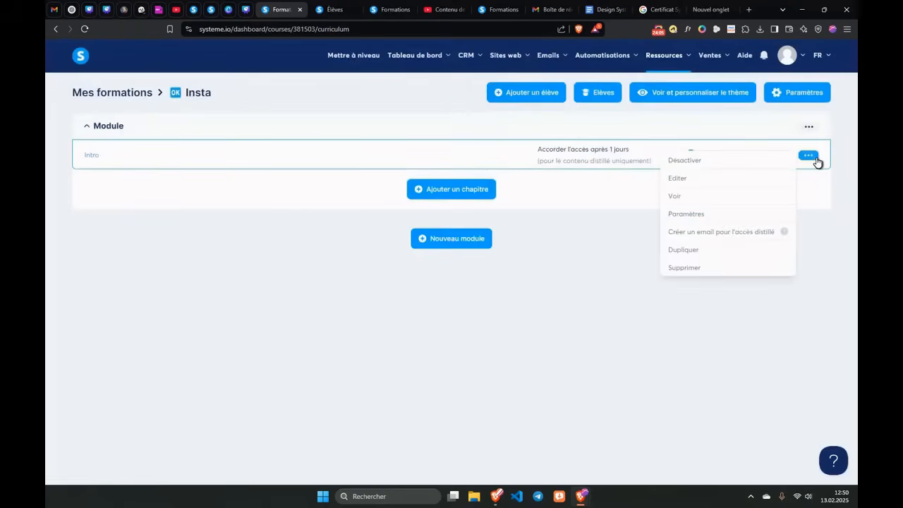
{"action": "left_click", "coordinate": [685, 162]}
{"action": "left_click", "coordinate": [387, 297]}
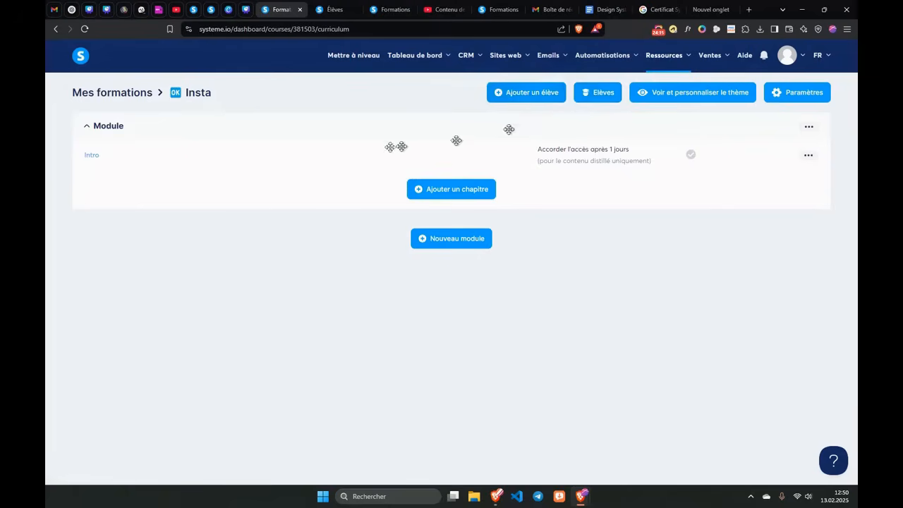
Step: Start adding a student to the Insta course with the copied student email and mark the plus-alias part of the address
{"action": "left_click", "coordinate": [498, 98]}
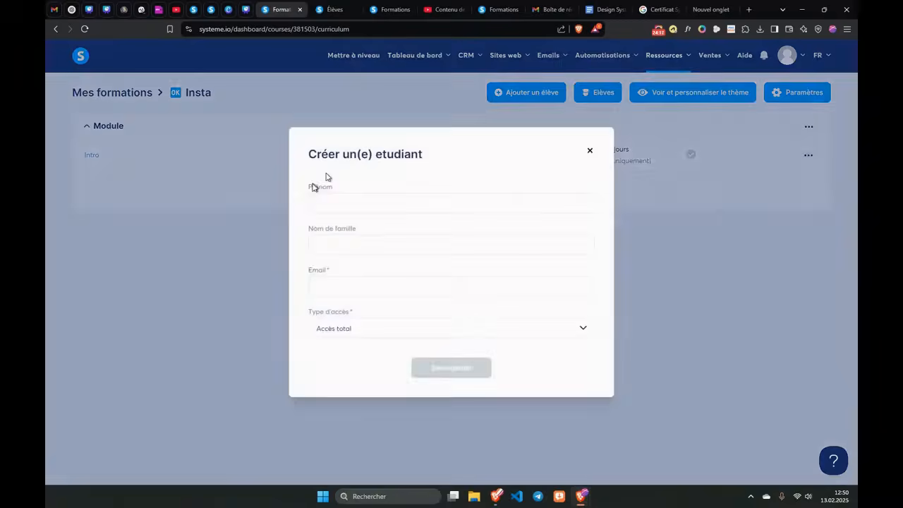
{"action": "left_click", "coordinate": [324, 205]}
{"action": "left_click", "coordinate": [323, 244]}
{"action": "left_click", "coordinate": [321, 284]}
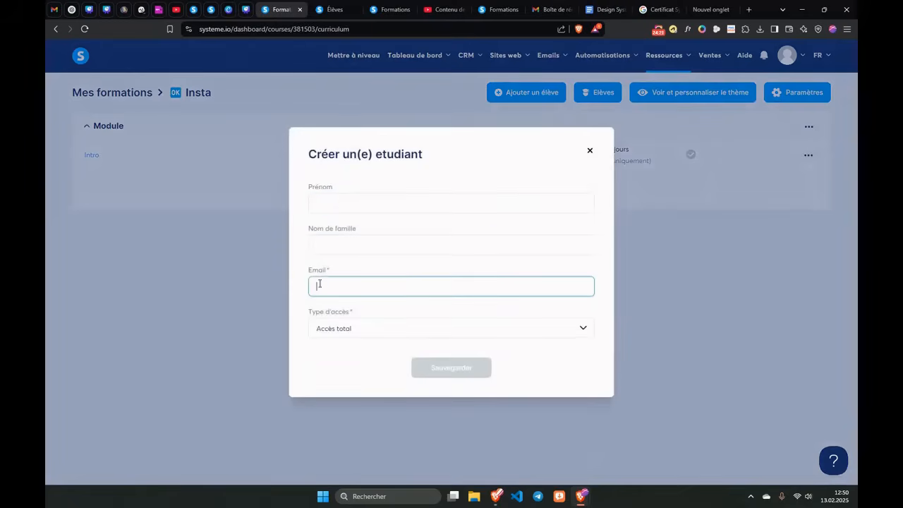
{"action": "key", "text": "ctrl+v"}
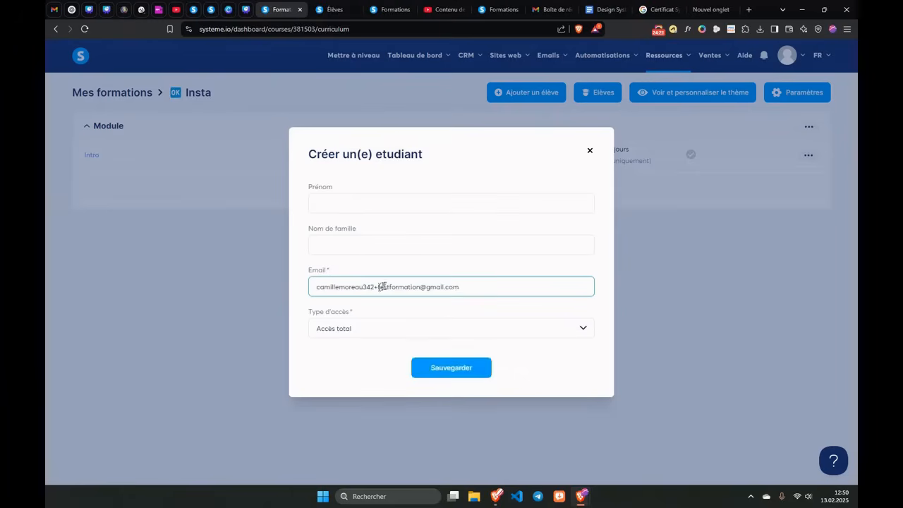
{"action": "left_click_drag", "start_coordinate": [376, 287], "coordinate": [433, 291]}
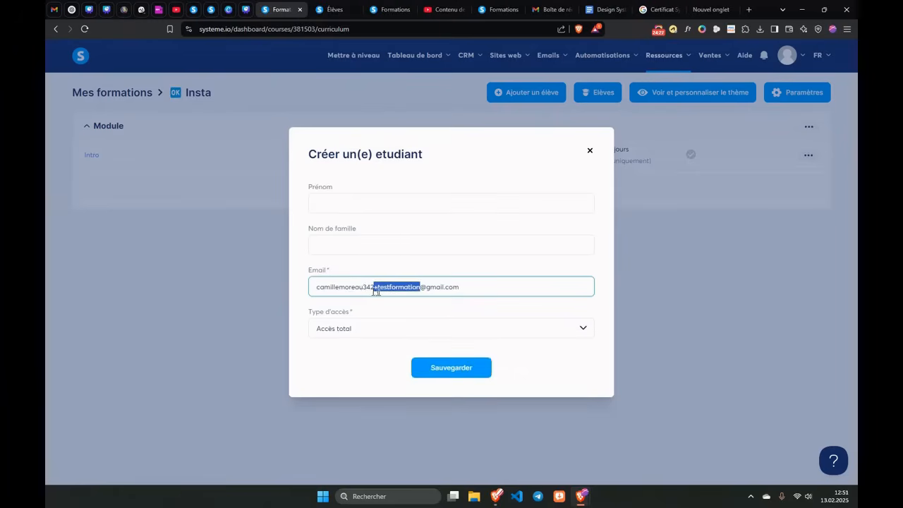
{"action": "left_click_drag", "start_coordinate": [378, 287], "coordinate": [418, 288]}
Step: Return to the password reset email in Gmail and examine the plus-alias in its recipient address
{"action": "mouse_move", "coordinate": [576, 492]}
{"action": "left_click", "coordinate": [538, 417]}
{"action": "left_click", "coordinate": [53, 9]}
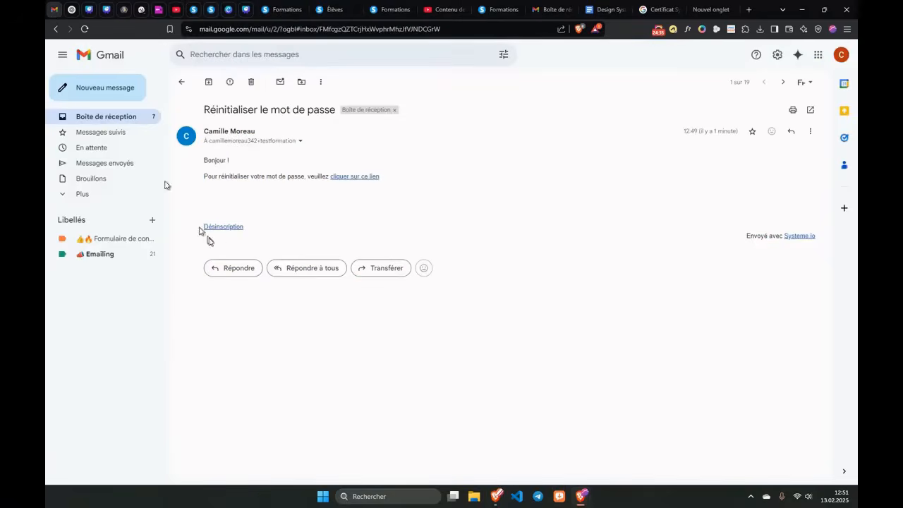
{"action": "left_click_drag", "start_coordinate": [248, 141], "coordinate": [306, 148]}
{"action": "left_click", "coordinate": [262, 141]}
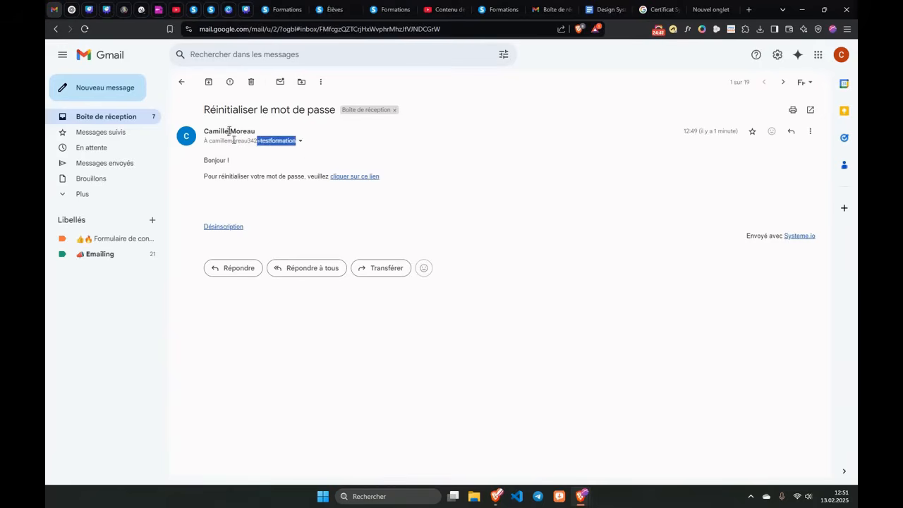
Step: Open the systeme.io course list and expand the module in the Insta course's curriculum
{"action": "mouse_move", "coordinate": [583, 494]}
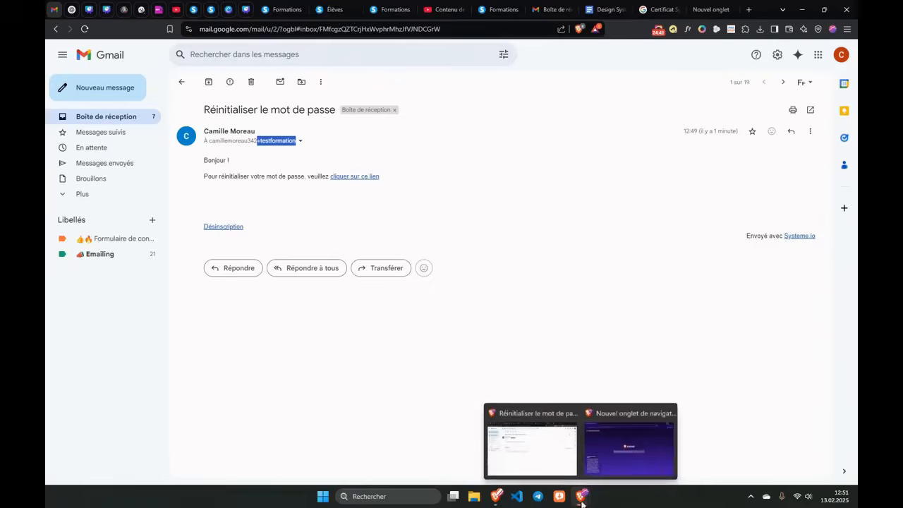
{"action": "mouse_move", "coordinate": [599, 429]}
{"action": "mouse_move", "coordinate": [664, 55]}
{"action": "left_click", "coordinate": [654, 113]}
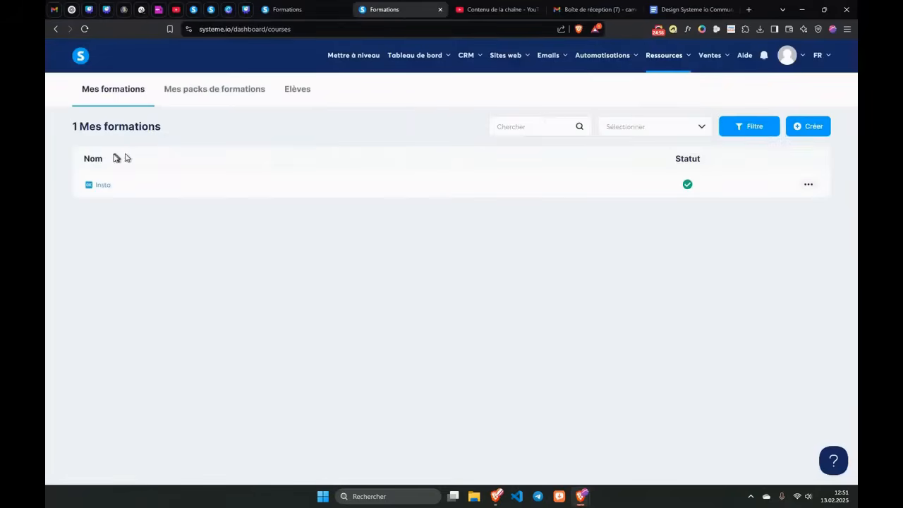
{"action": "left_click", "coordinate": [808, 186]}
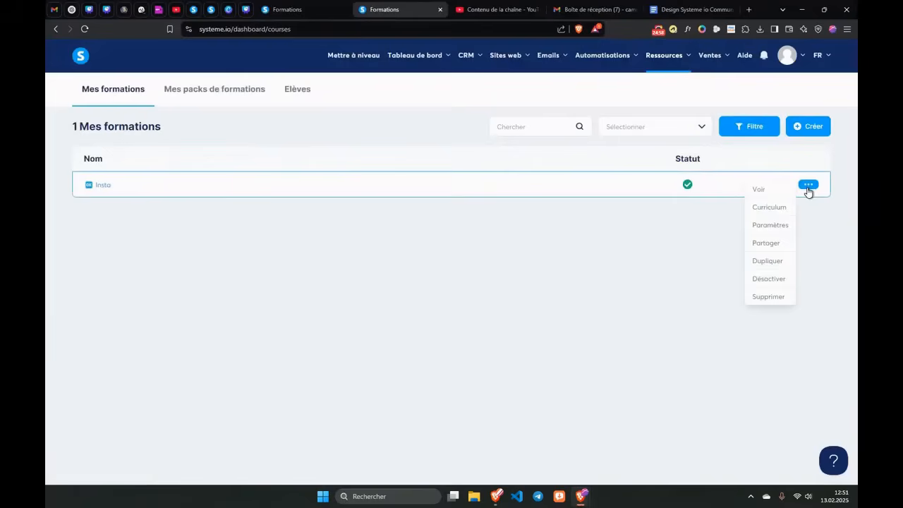
{"action": "left_click", "coordinate": [103, 186]}
{"action": "left_click", "coordinate": [119, 133]}
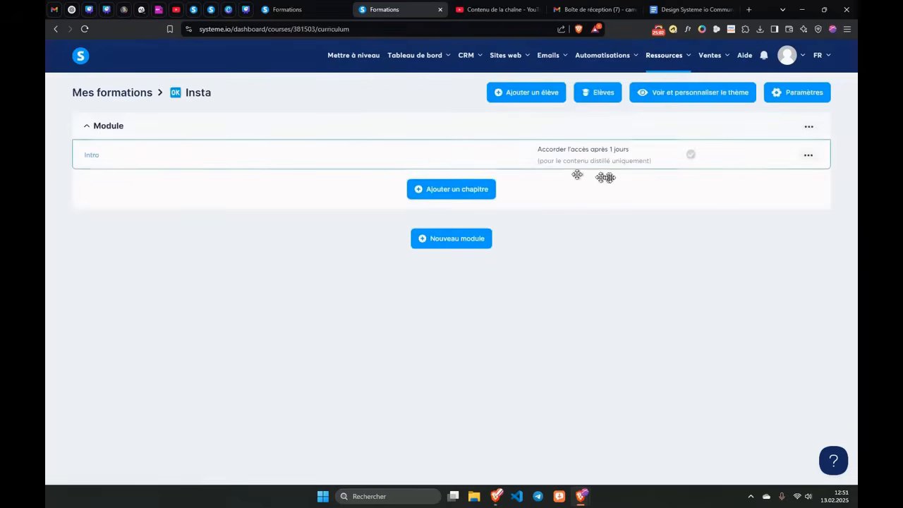
Step: Activate the Intro chapter in the expanded module and confirm the action
{"action": "left_click", "coordinate": [809, 155]}
{"action": "left_click", "coordinate": [667, 163]}
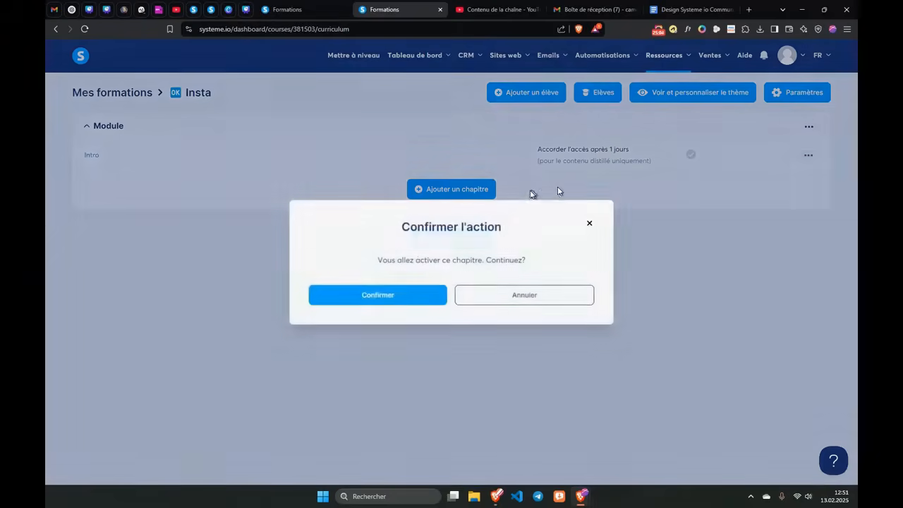
{"action": "left_click", "coordinate": [413, 289]}
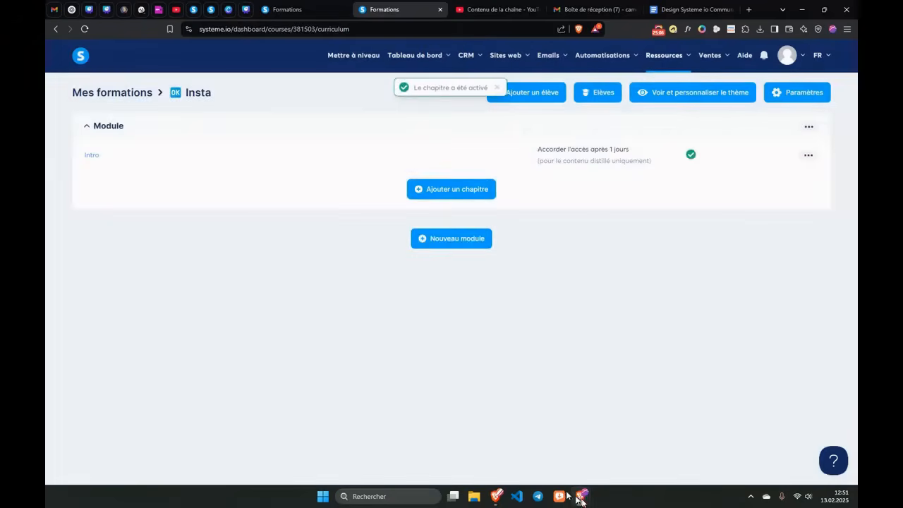
{"action": "mouse_move", "coordinate": [580, 496]}
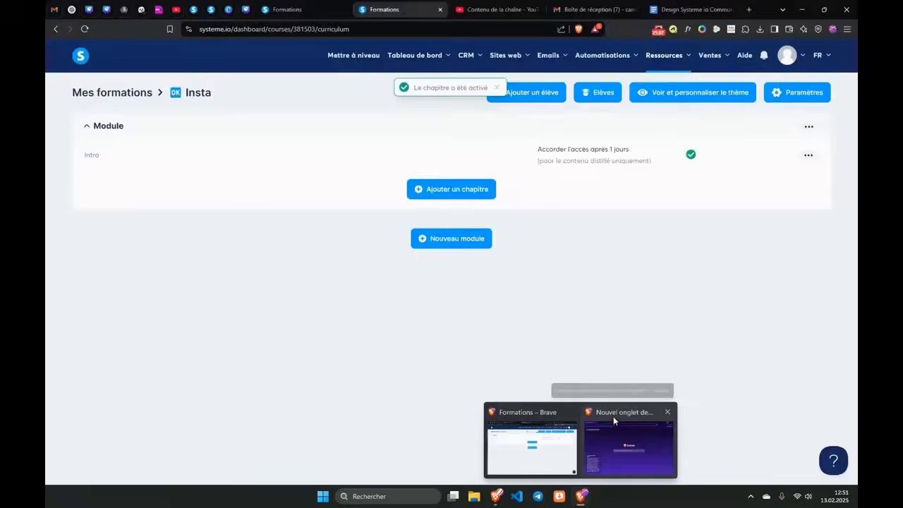
{"action": "left_click", "coordinate": [613, 423]}
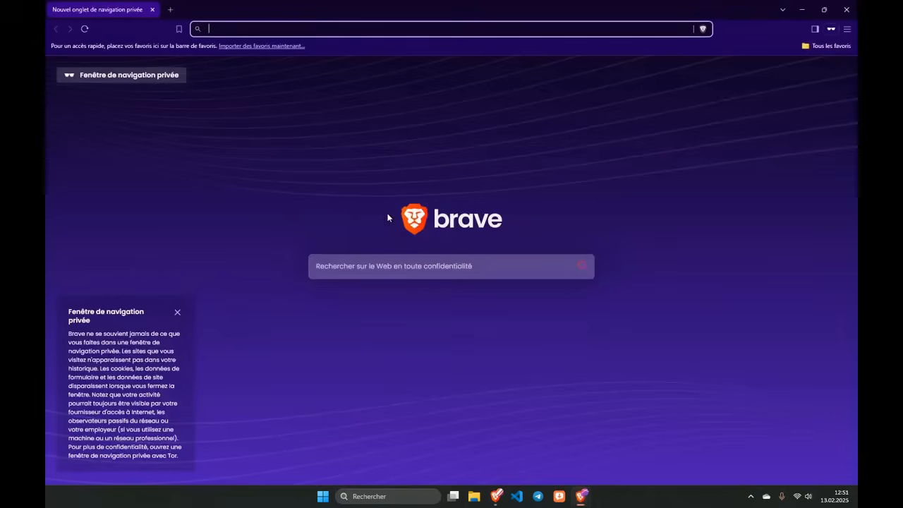
{"action": "left_click", "coordinate": [803, 9]}
{"action": "left_click", "coordinate": [809, 127]}
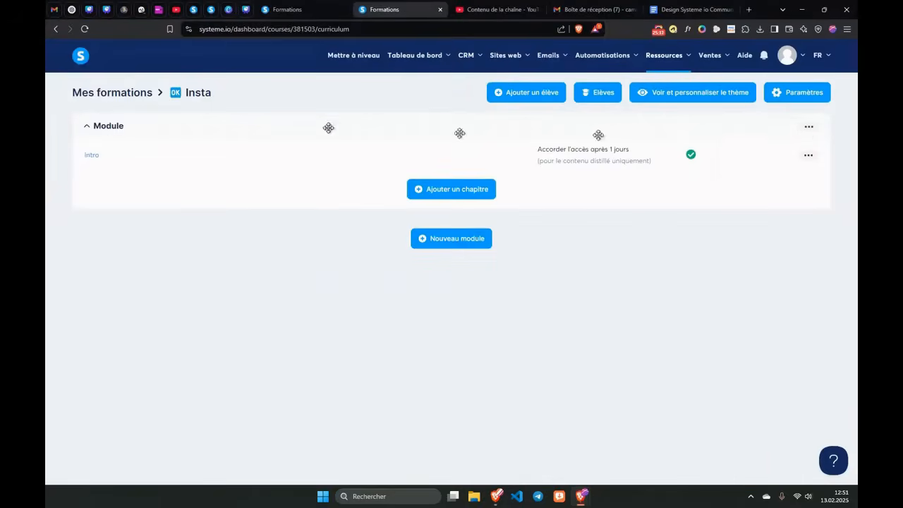
Step: Open the Intro chapter in the page editor, review its sections, then save the page and exit to the curriculum
{"action": "left_click", "coordinate": [93, 156]}
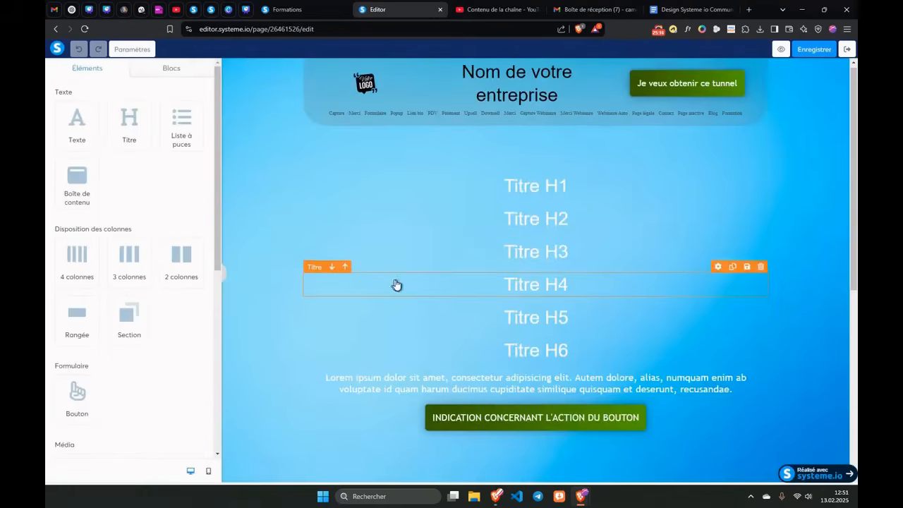
{"action": "scroll", "coordinate": [447, 314], "scroll_direction": "down", "scroll_amount": 3}
{"action": "scroll", "coordinate": [447, 314], "scroll_direction": "down", "scroll_amount": 2}
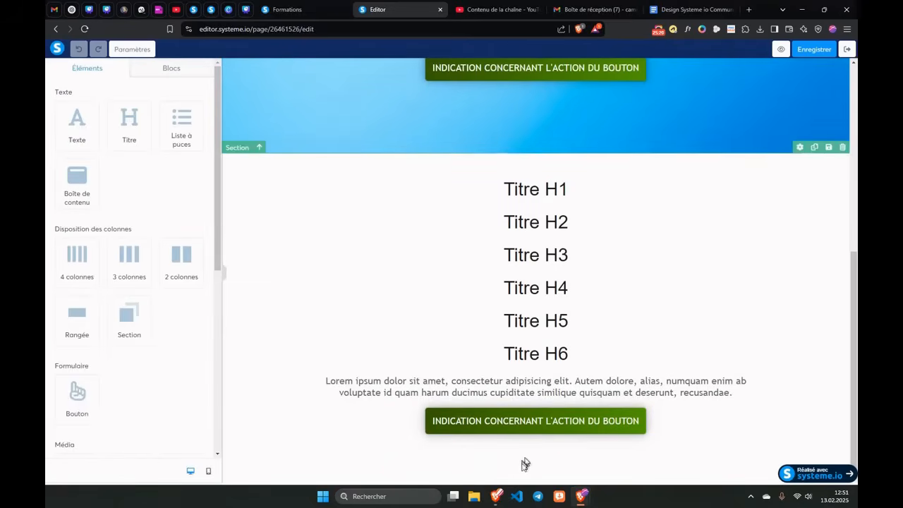
{"action": "scroll", "coordinate": [568, 443], "scroll_direction": "up", "scroll_amount": 5}
{"action": "left_click", "coordinate": [813, 50]}
{"action": "left_click", "coordinate": [843, 49]}
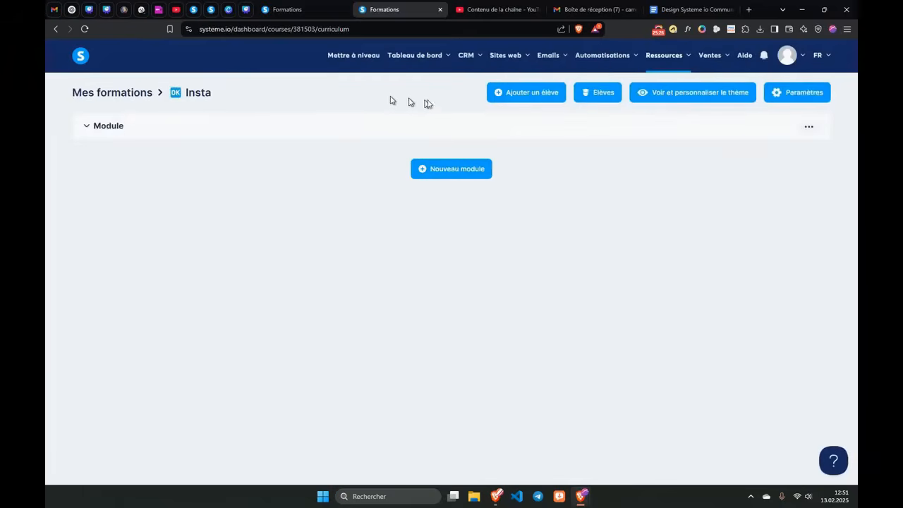
Step: Open the Insta course's student list, open the enrolled student's record, and copy the student's e-mail address
{"action": "left_click", "coordinate": [604, 97]}
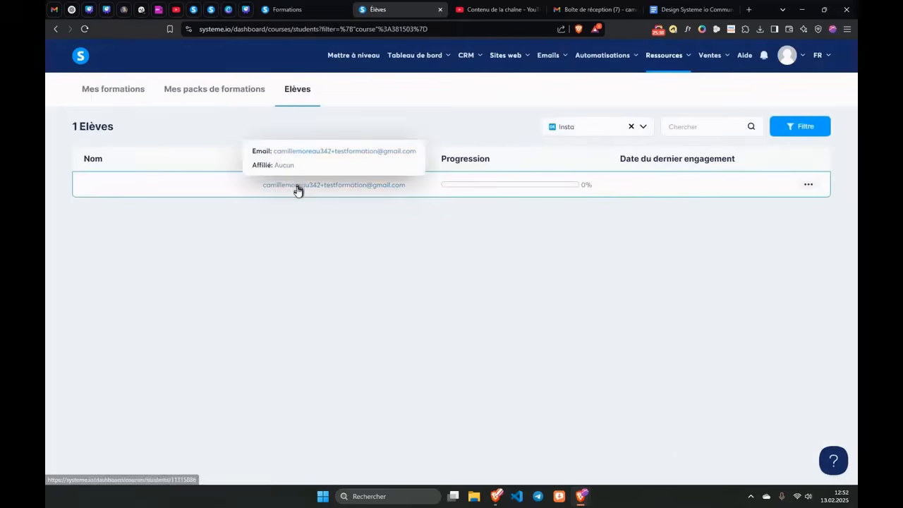
{"action": "left_click", "coordinate": [300, 185]}
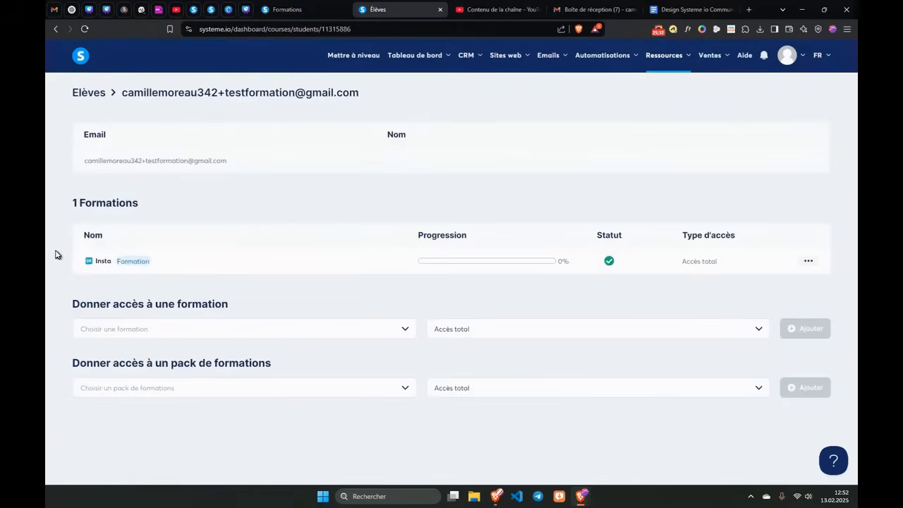
{"action": "left_click_drag", "start_coordinate": [85, 164], "coordinate": [248, 172]}
{"action": "key", "text": "ctrl+c"}
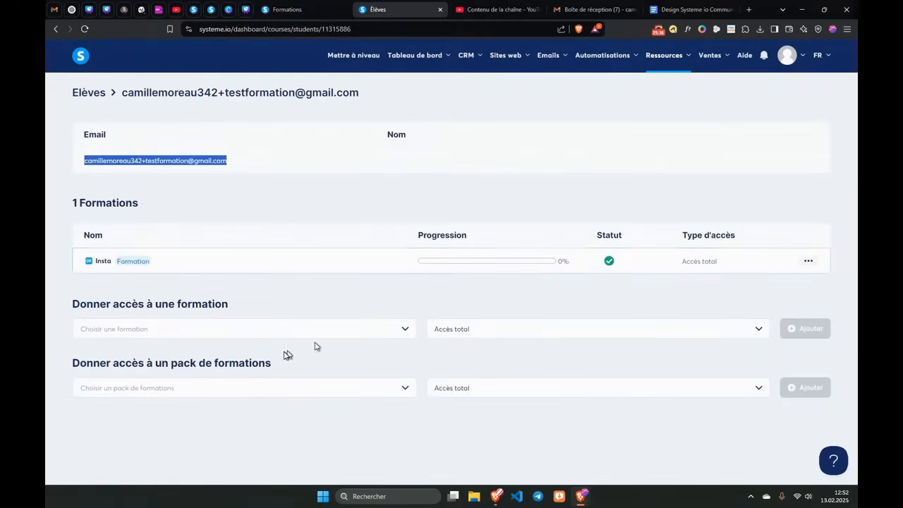
Step: Open a new private browsing window and paste the student's e-mail address into the web search box
{"action": "left_click", "coordinate": [847, 29]}
{"action": "left_click", "coordinate": [732, 94]}
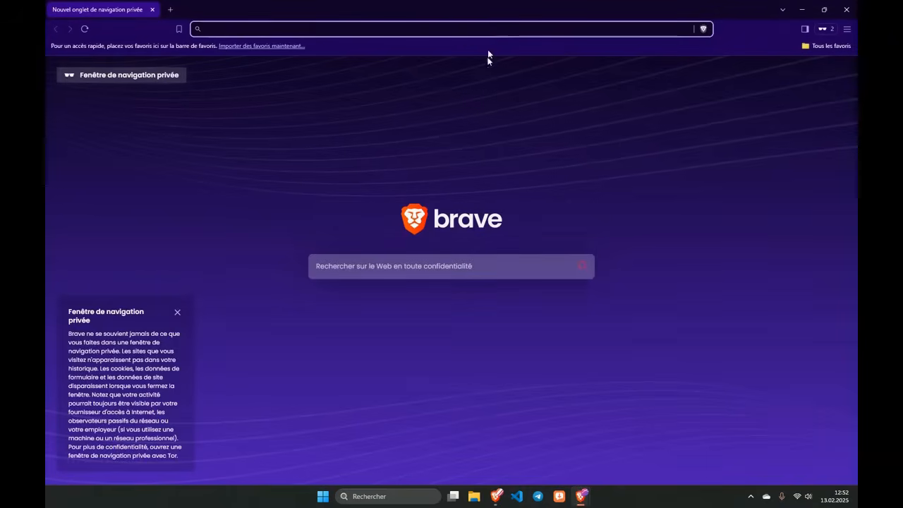
{"action": "left_click", "coordinate": [388, 269]}
{"action": "key", "text": "ctrl+v"}
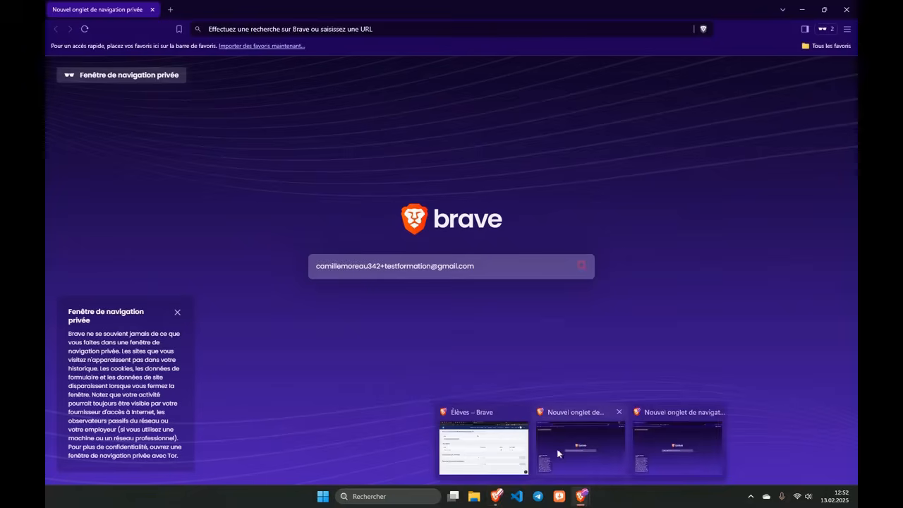
Step: Return to the course list in the normal window, view the Insta course on its school site, and select its URL
{"action": "left_click", "coordinate": [505, 417]}
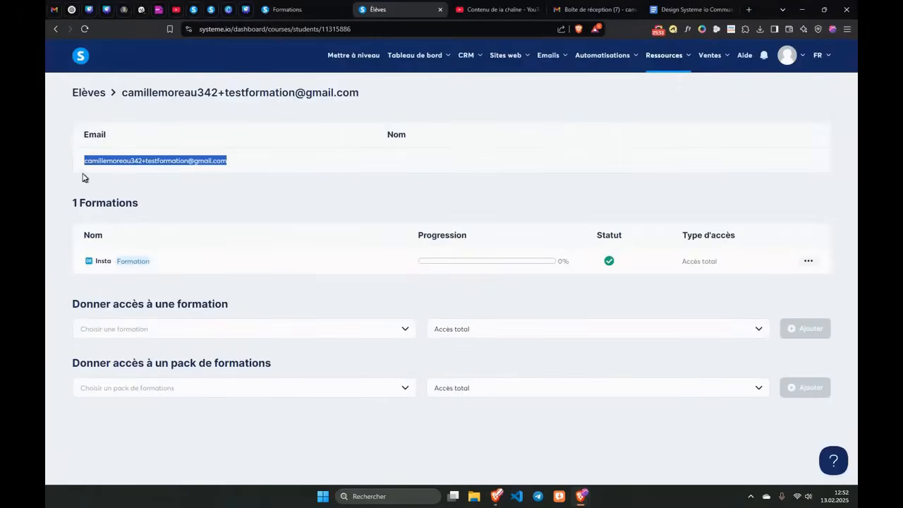
{"action": "left_click", "coordinate": [82, 95]}
{"action": "left_click", "coordinate": [121, 90]}
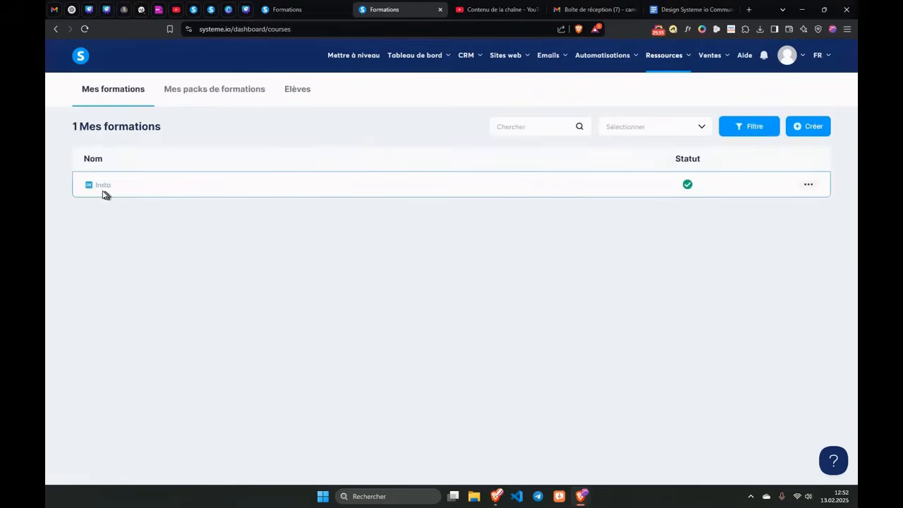
{"action": "left_click", "coordinate": [101, 185]}
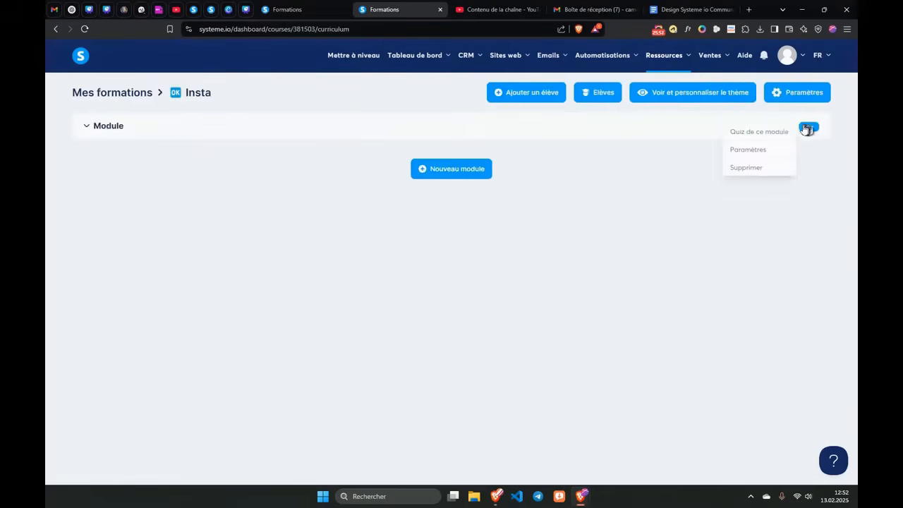
{"action": "left_click", "coordinate": [62, 28]}
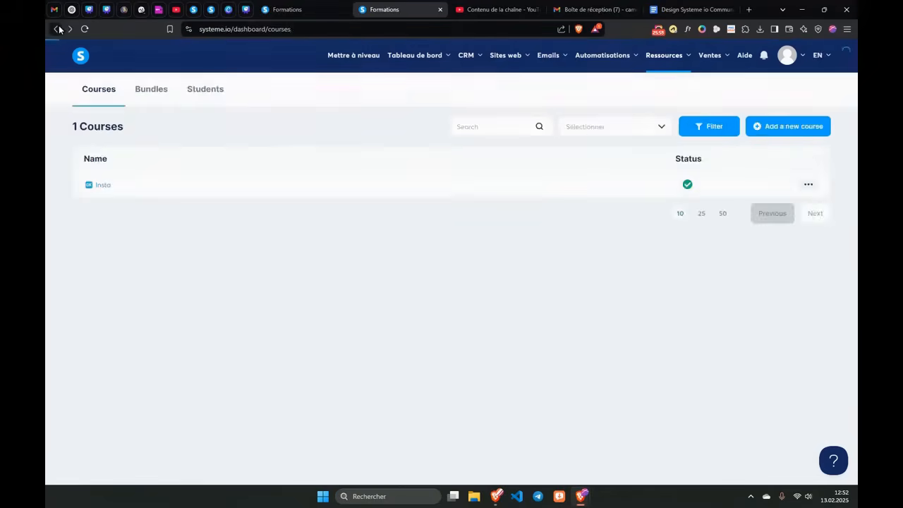
{"action": "left_click", "coordinate": [816, 190]}
{"action": "left_click", "coordinate": [766, 188]}
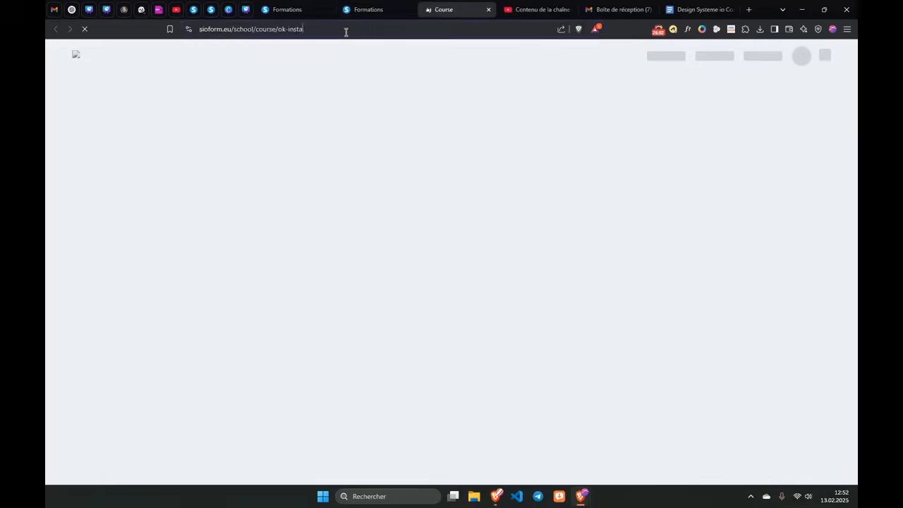
{"action": "left_click", "coordinate": [346, 29]}
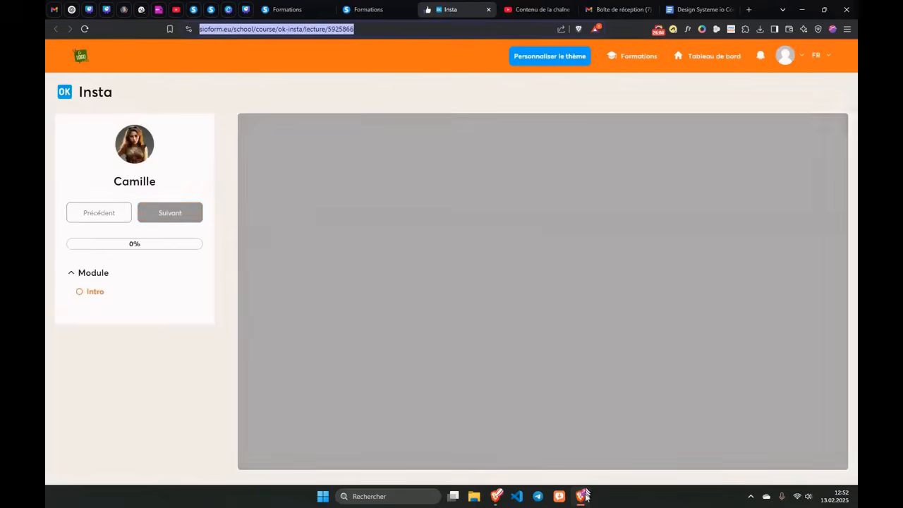
{"action": "mouse_move", "coordinate": [585, 496]}
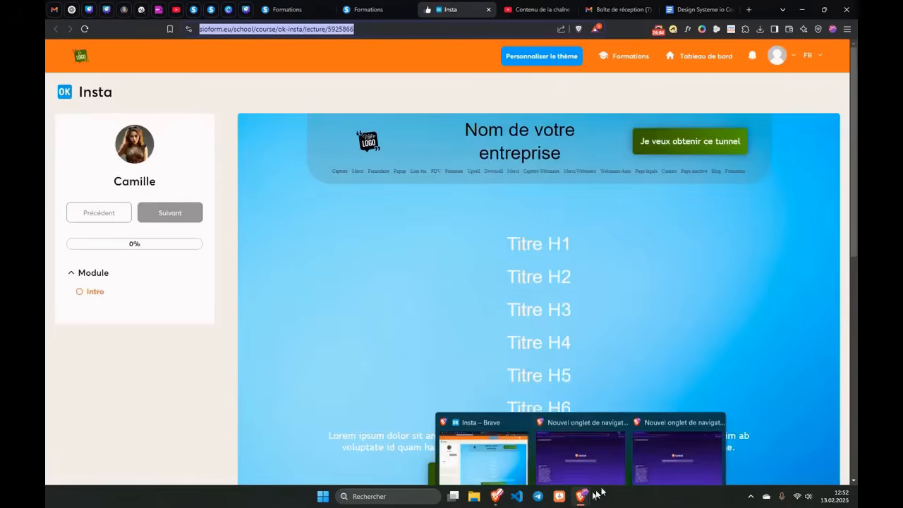
{"action": "left_click", "coordinate": [656, 416]}
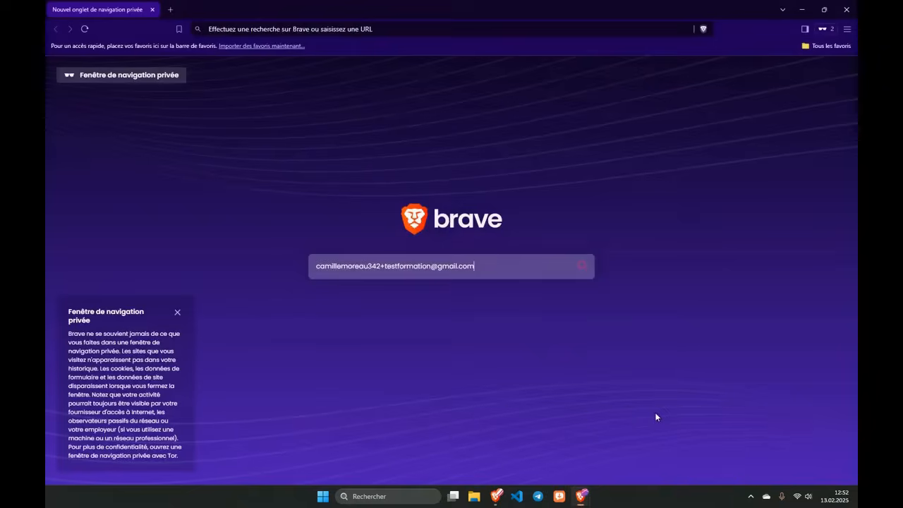
{"action": "left_click", "coordinate": [227, 29]}
{"action": "type", "text": "https://www.sioform.eu/school/course/ok-insta"}
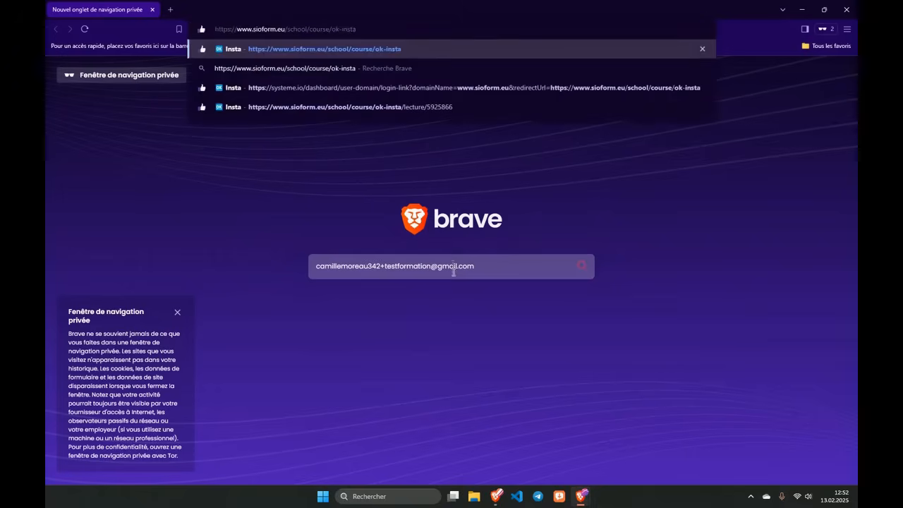
{"action": "left_click_drag", "start_coordinate": [480, 270], "coordinate": [187, 268]}
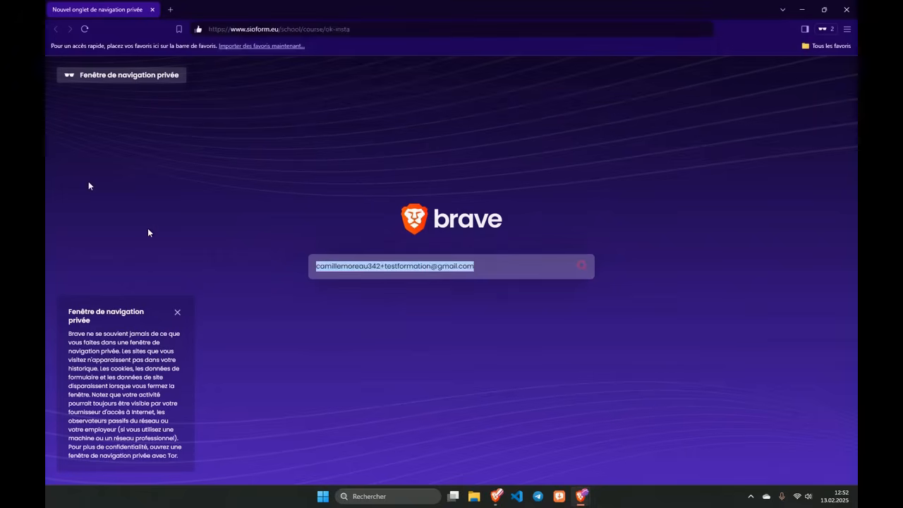
{"action": "key", "text": "BackSpace"}
{"action": "left_click", "coordinate": [347, 29]}
{"action": "key", "text": "Return"}
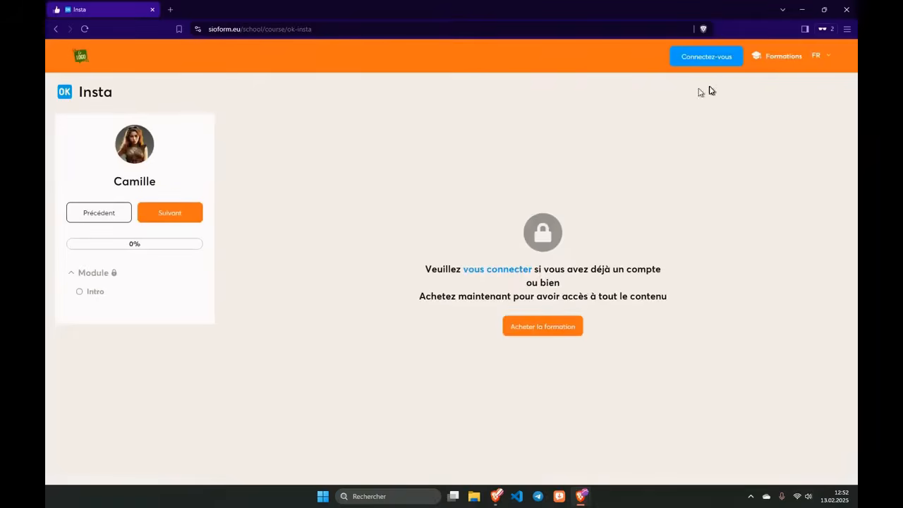
Step: Log in to the school as the student, open the Insta course, and go to its Intro chapter
{"action": "left_click", "coordinate": [709, 63]}
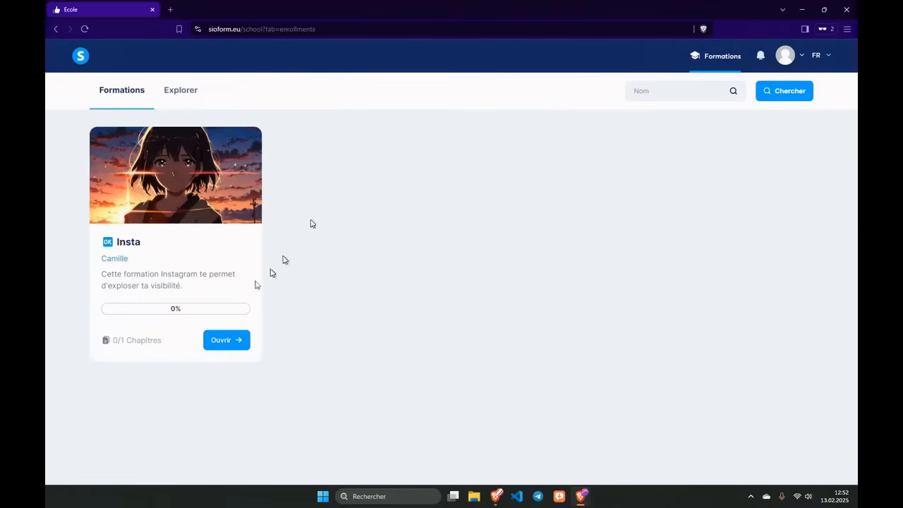
{"action": "left_click", "coordinate": [212, 342]}
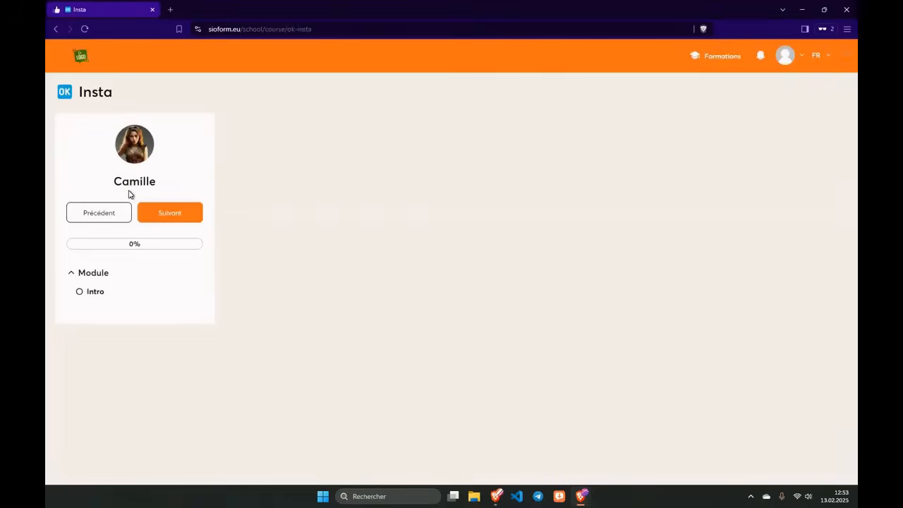
{"action": "left_click", "coordinate": [151, 209]}
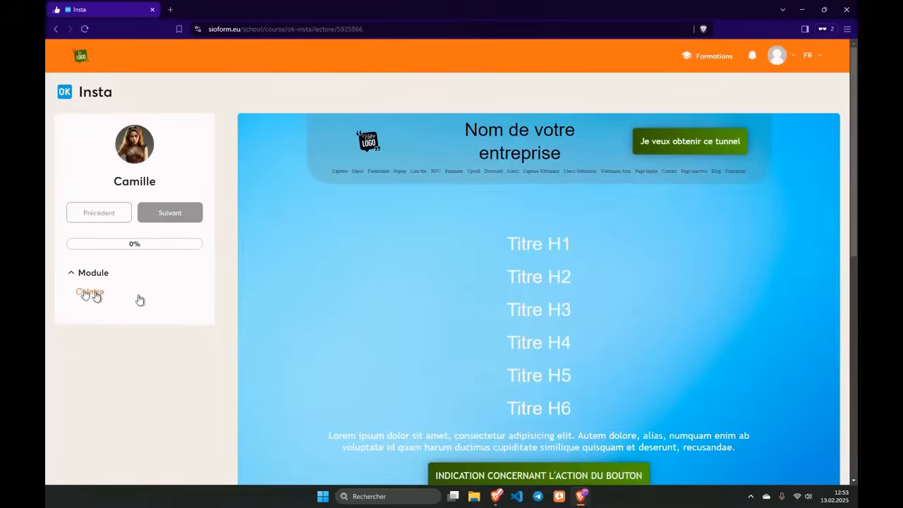
Step: Review the Intro chapter's page as the student and mark the chapter as completed
{"action": "scroll", "coordinate": [452, 224], "scroll_direction": "down", "scroll_amount": 6}
{"action": "scroll", "coordinate": [451, 226], "scroll_direction": "up", "scroll_amount": 1}
{"action": "scroll", "coordinate": [447, 313], "scroll_direction": "down", "scroll_amount": 1}
{"action": "left_click", "coordinate": [522, 457]}
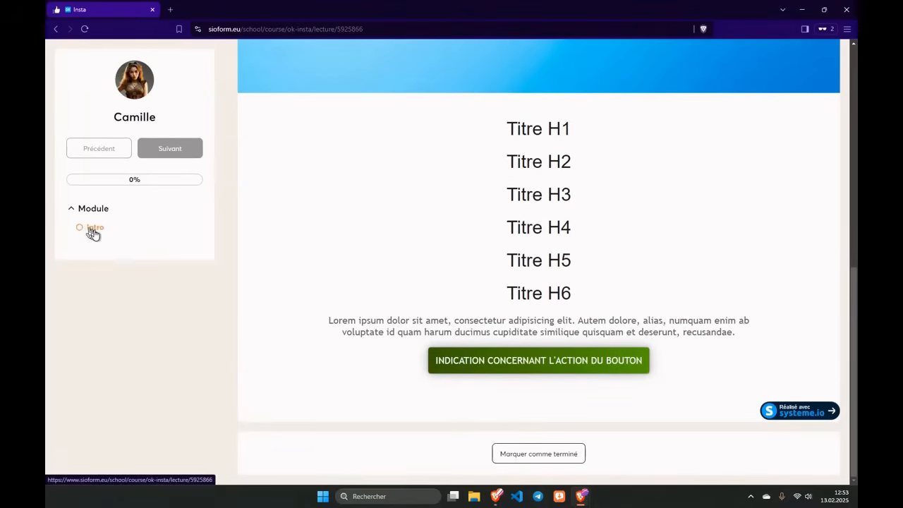
{"action": "left_click", "coordinate": [509, 454]}
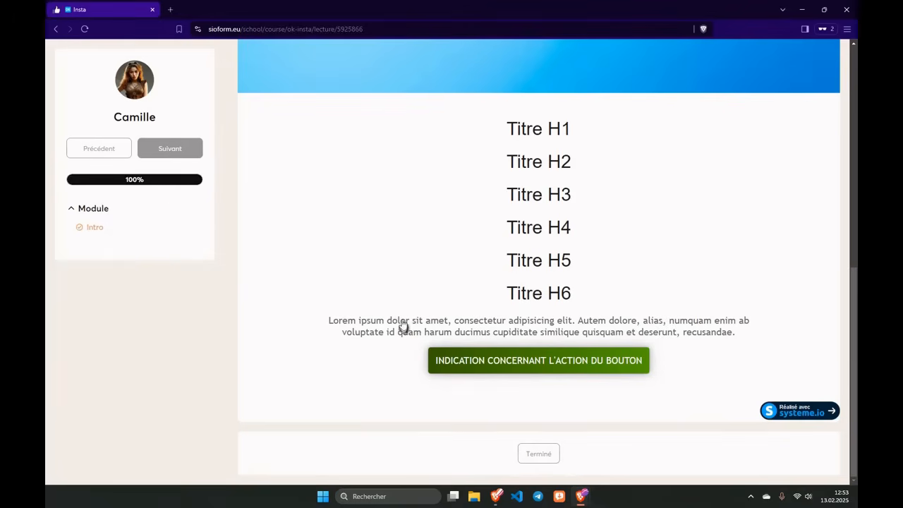
{"action": "scroll", "coordinate": [400, 293], "scroll_direction": "up", "scroll_amount": 6}
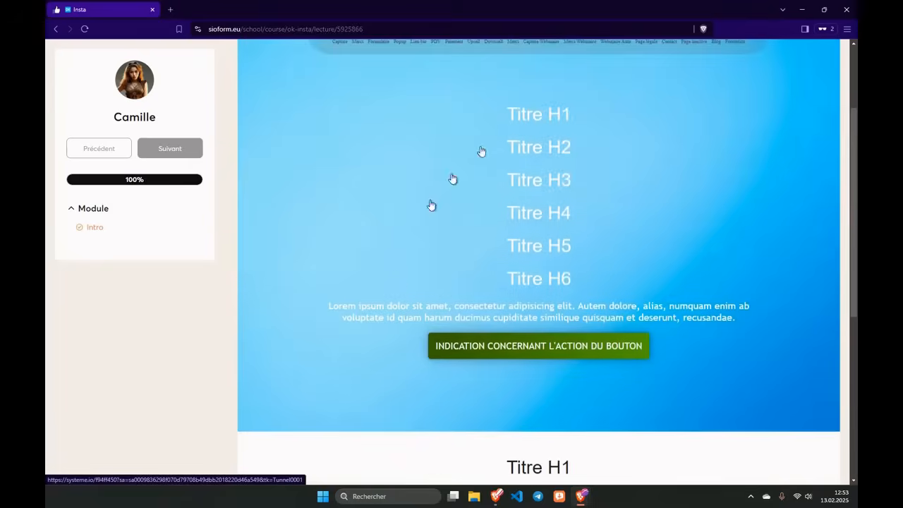
{"action": "scroll", "coordinate": [490, 145], "scroll_direction": "up", "scroll_amount": 3}
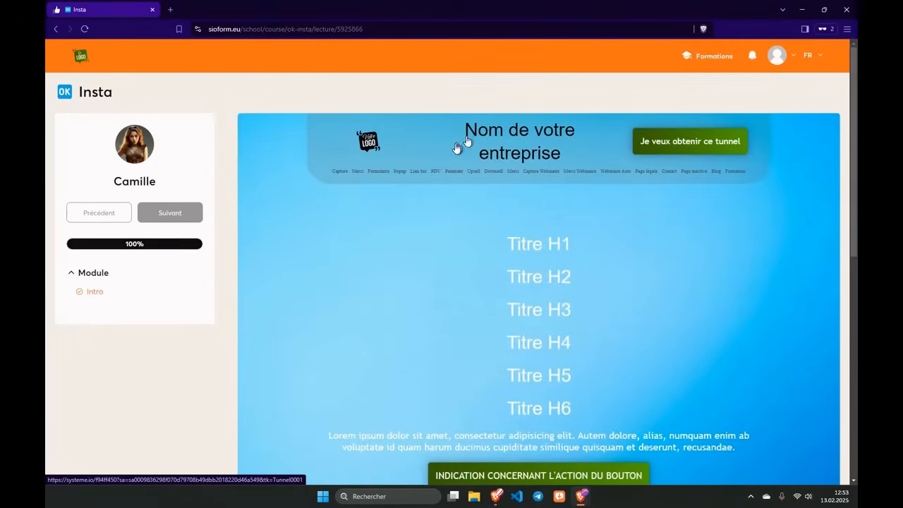
{"action": "scroll", "coordinate": [477, 169], "scroll_direction": "down", "scroll_amount": 6}
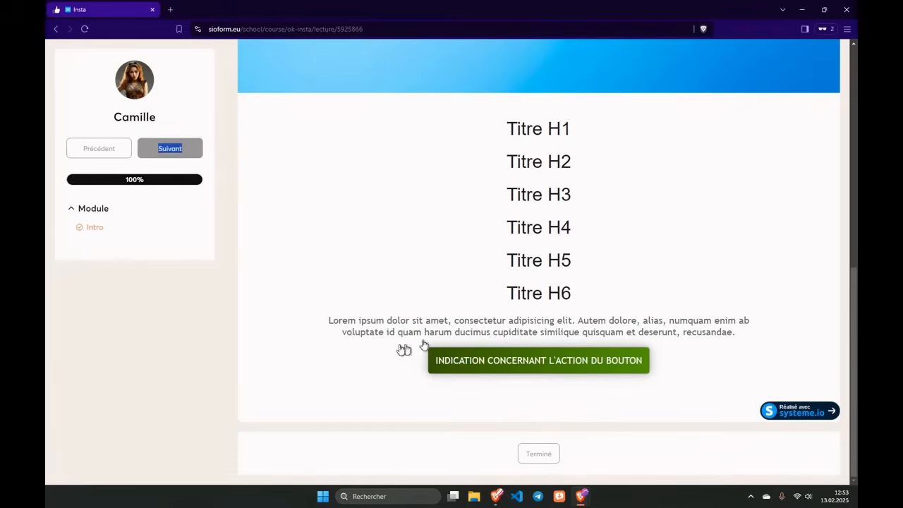
{"action": "scroll", "coordinate": [417, 332], "scroll_direction": "up", "scroll_amount": 5}
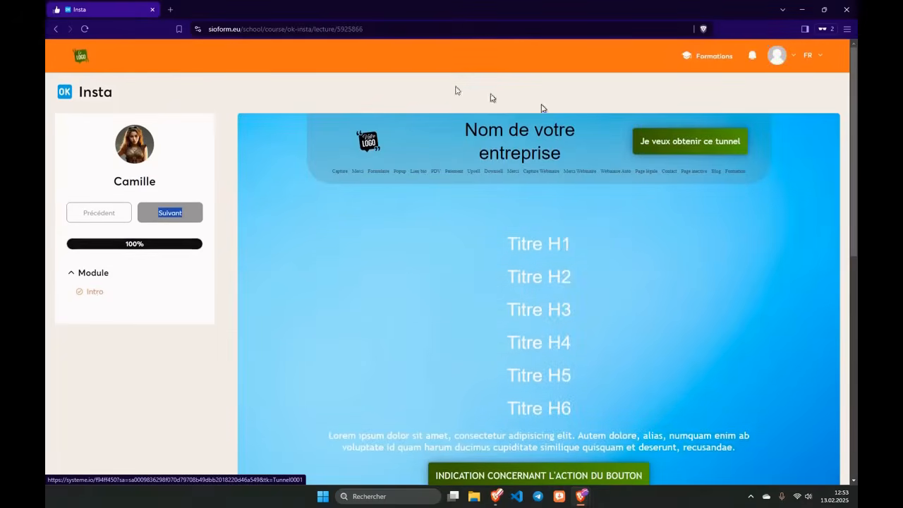
Step: Return to the normal window, close the Insta course preview, and expand the module in the course's curriculum
{"action": "left_click", "coordinate": [802, 10]}
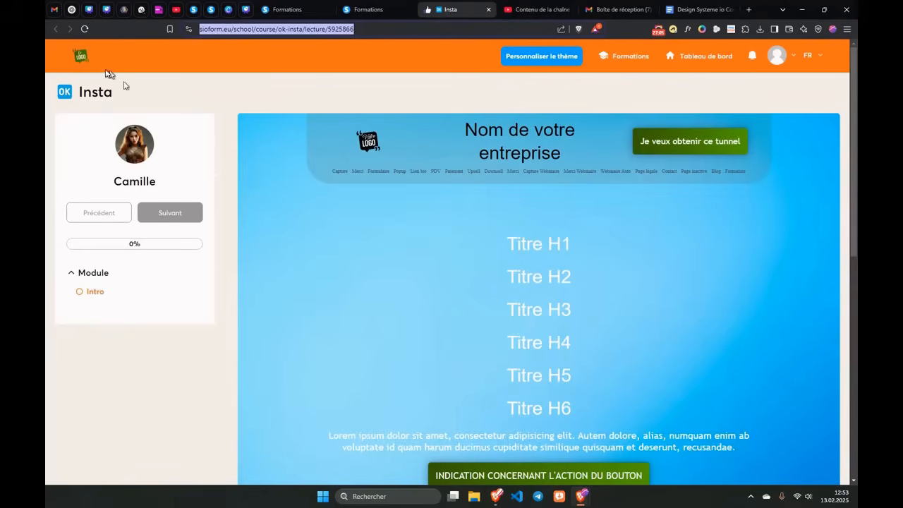
{"action": "left_click", "coordinate": [487, 10]}
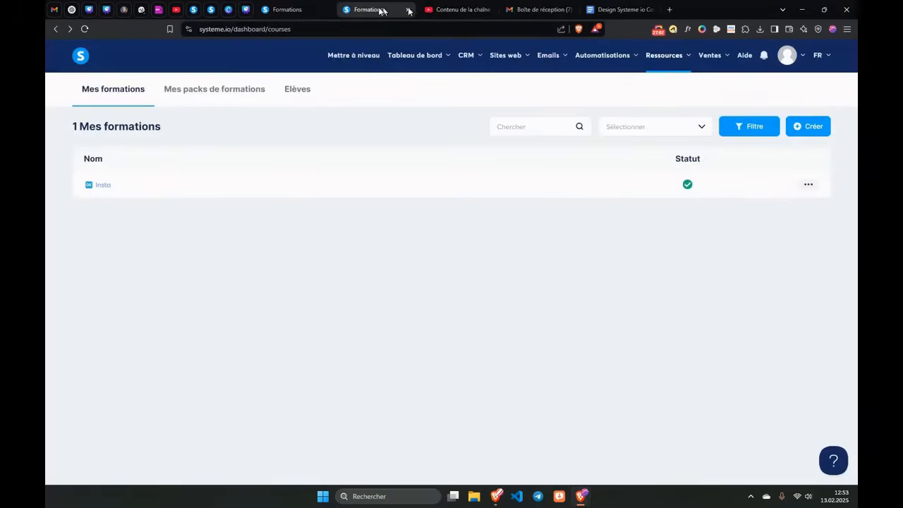
{"action": "left_click", "coordinate": [92, 185]}
{"action": "left_click", "coordinate": [105, 127]}
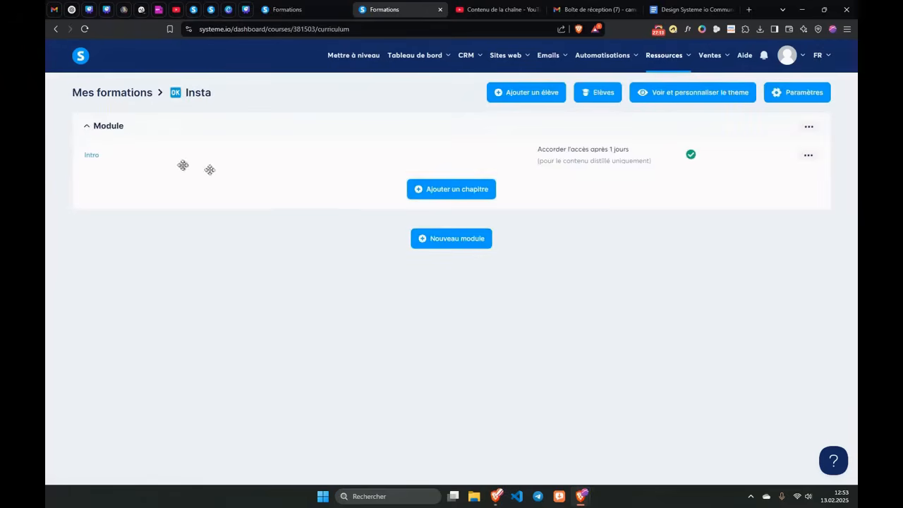
Step: Examine the Intro chapter's name, delay and comment settings, then close them unchanged and review the chapter's available actions
{"action": "left_click", "coordinate": [808, 155]}
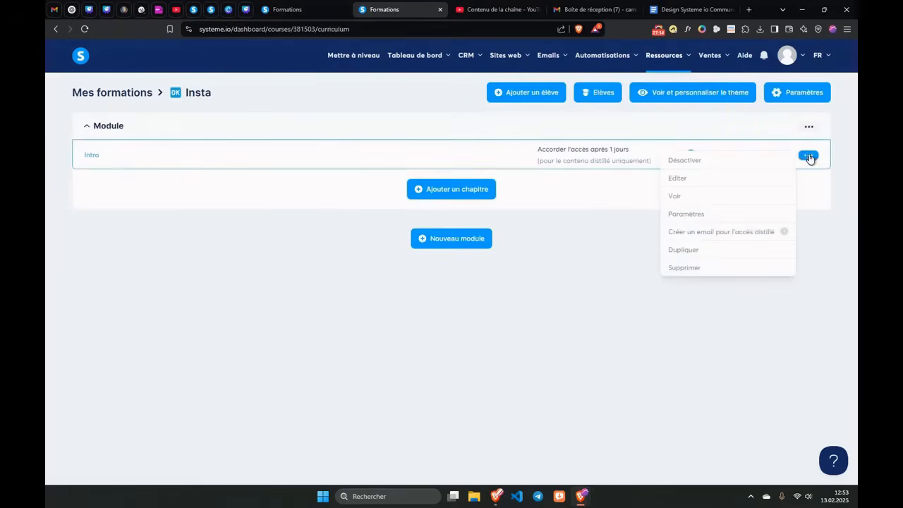
{"action": "left_click", "coordinate": [679, 214]}
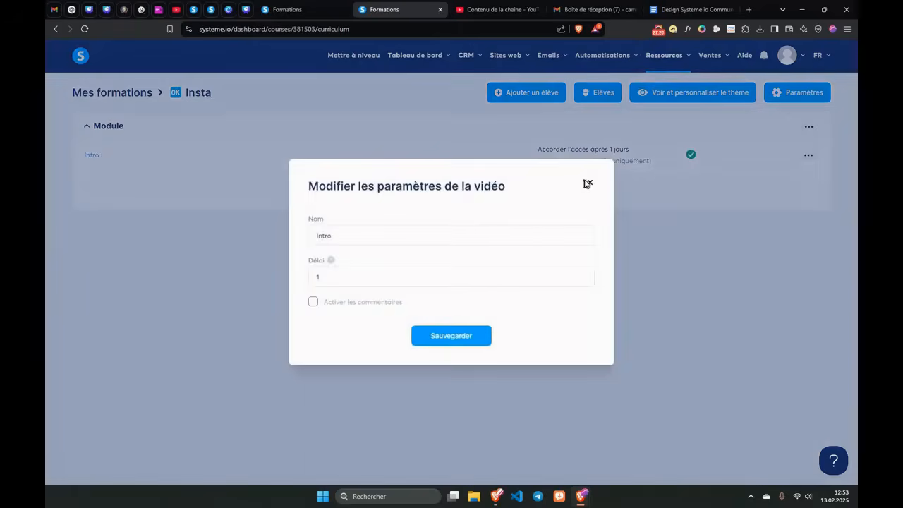
{"action": "left_click", "coordinate": [586, 185]}
{"action": "left_click", "coordinate": [808, 155]}
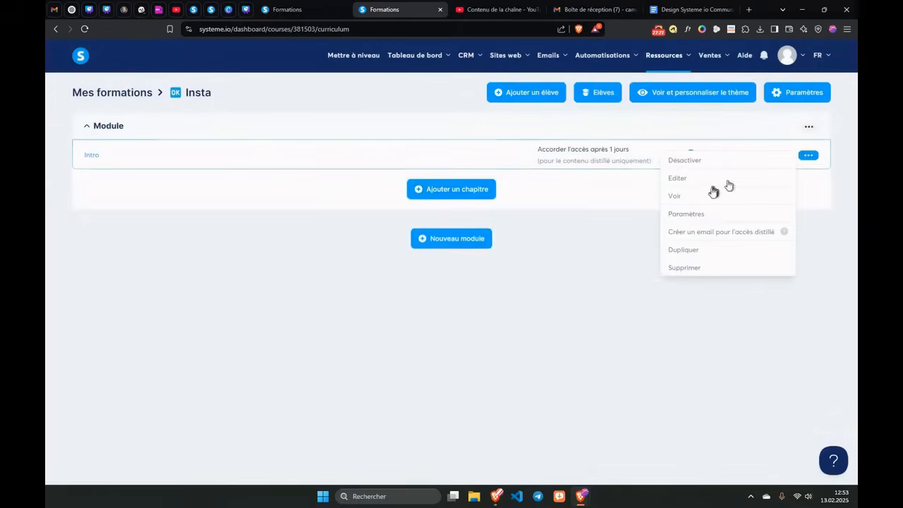
{"action": "left_click", "coordinate": [682, 268]}
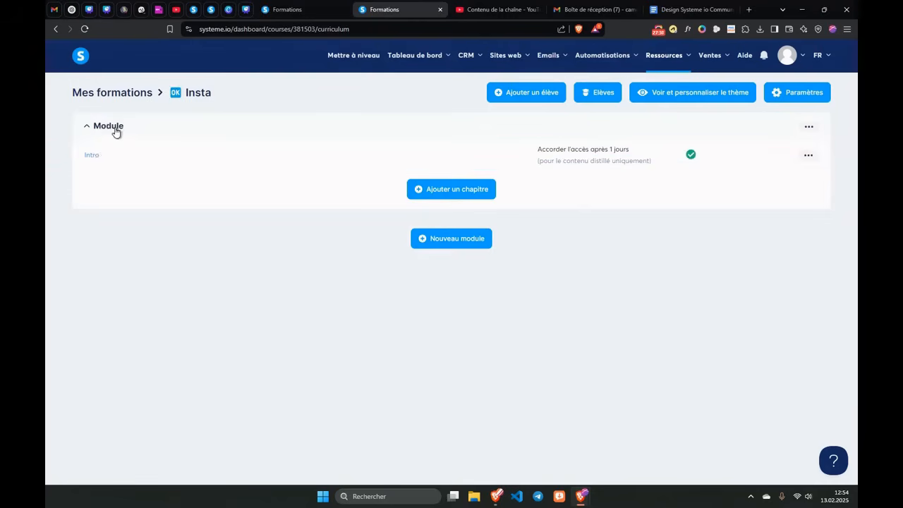
Step: Turn off the display of module titles for students in the Insta course settings and save the changes
{"action": "left_click", "coordinate": [805, 92]}
{"action": "scroll", "coordinate": [298, 250], "scroll_direction": "down", "scroll_amount": 5}
{"action": "scroll", "coordinate": [141, 240], "scroll_direction": "down", "scroll_amount": 1}
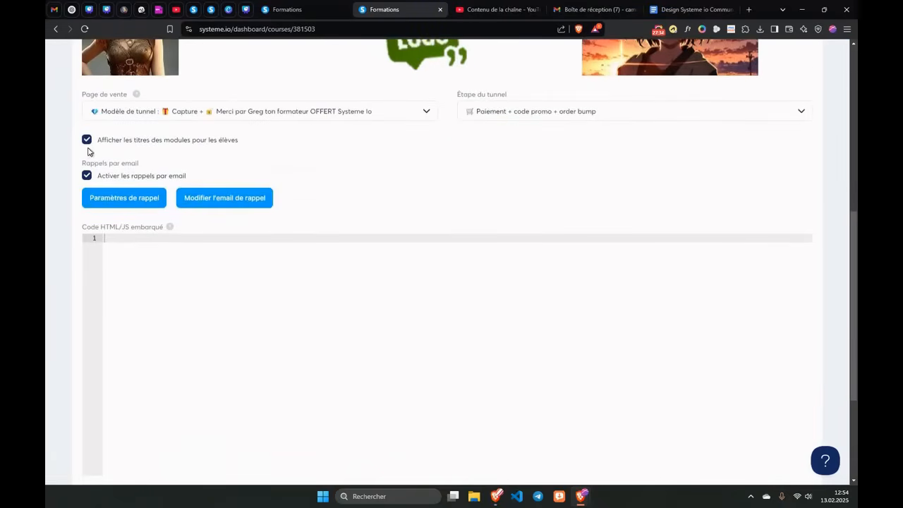
{"action": "scroll", "coordinate": [113, 159], "scroll_direction": "up", "scroll_amount": 3}
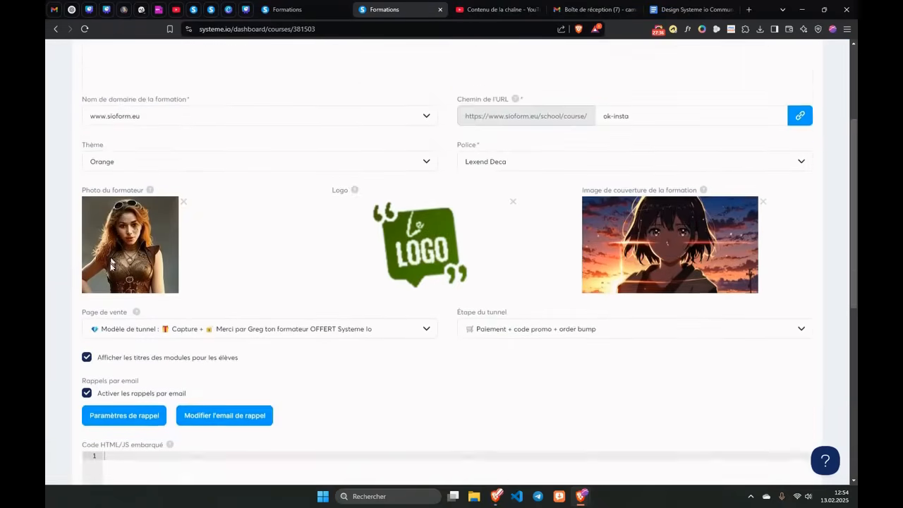
{"action": "scroll", "coordinate": [93, 230], "scroll_direction": "down", "scroll_amount": 2}
{"action": "left_click", "coordinate": [87, 236]}
{"action": "scroll", "coordinate": [458, 319], "scroll_direction": "up", "scroll_amount": 3}
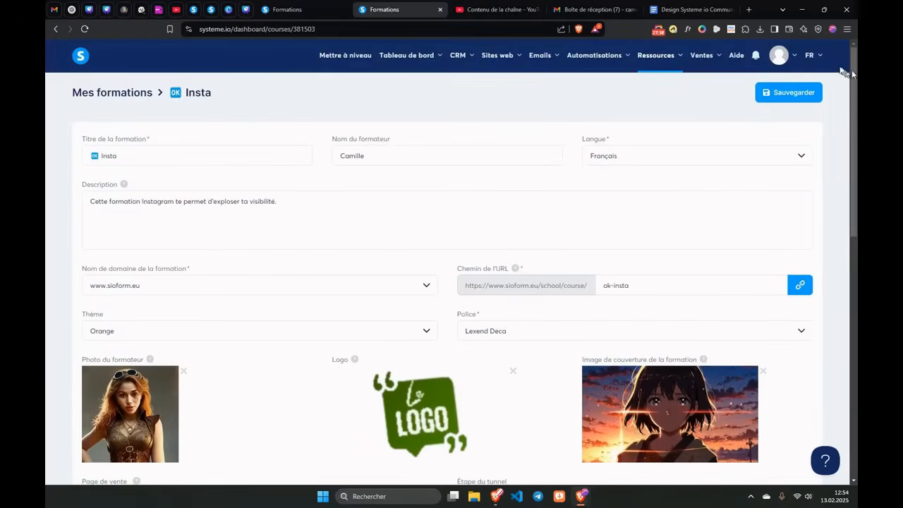
{"action": "left_click", "coordinate": [814, 92]}
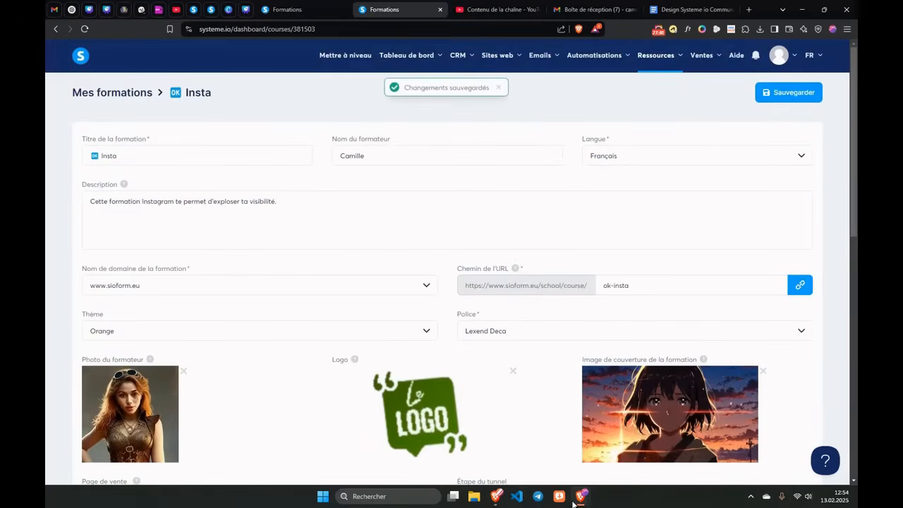
Step: Switch to the student's private browser window and reload the Insta course page to check the chapter list
{"action": "mouse_move", "coordinate": [581, 496]}
{"action": "left_click", "coordinate": [644, 414]}
{"action": "left_click", "coordinate": [83, 28]}
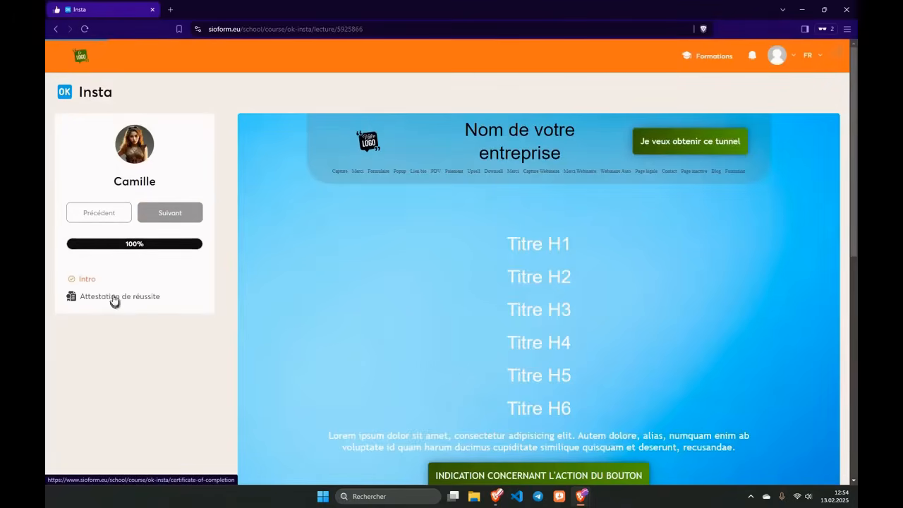
Step: Download the student's completion certificate into the Téléchargements folder under its suggested file name and open the PDF
{"action": "left_click", "coordinate": [114, 299]}
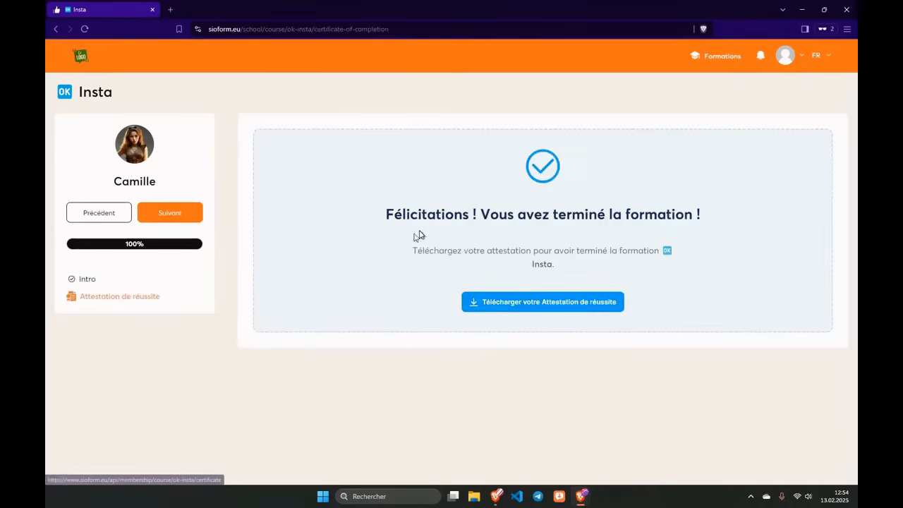
{"action": "left_click", "coordinate": [504, 300]}
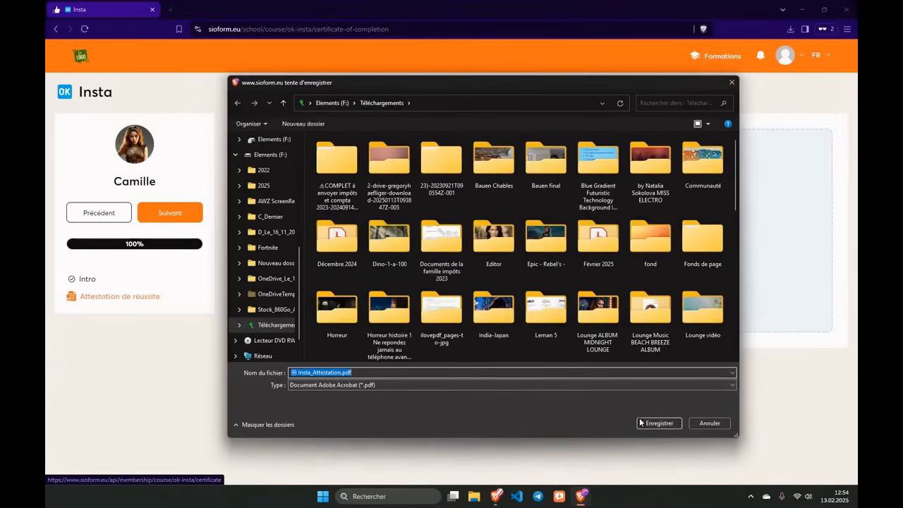
{"action": "left_click", "coordinate": [641, 423]}
{"action": "left_click", "coordinate": [699, 81]}
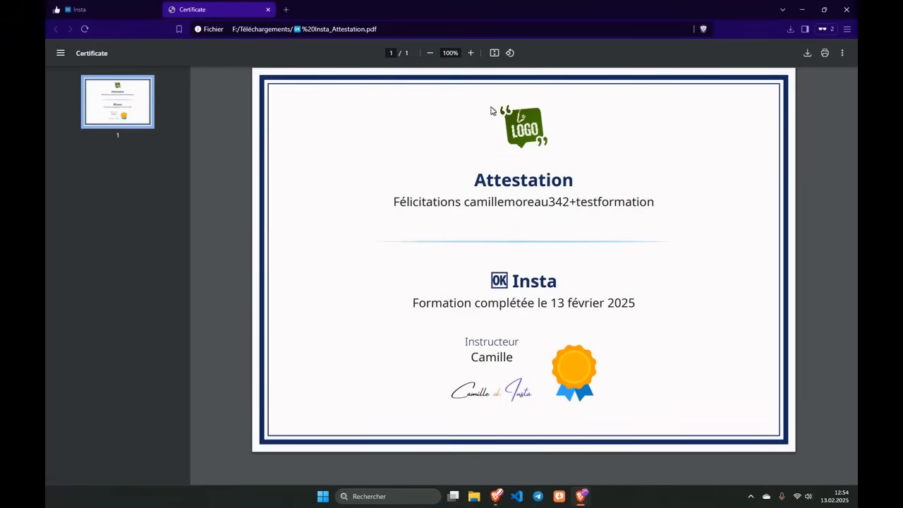
Step: Keep the student's browser window open and return from the certificate to the Insta course page
{"action": "left_click", "coordinate": [841, 10]}
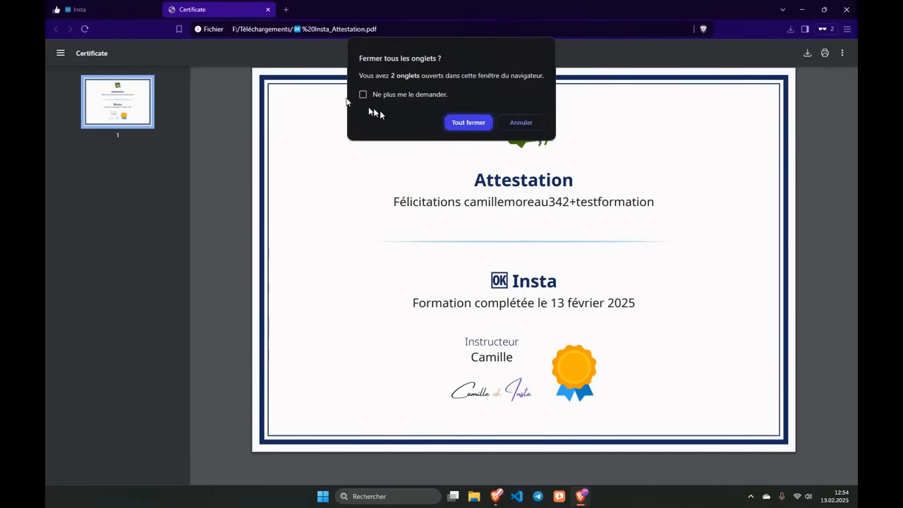
{"action": "left_click", "coordinate": [513, 122]}
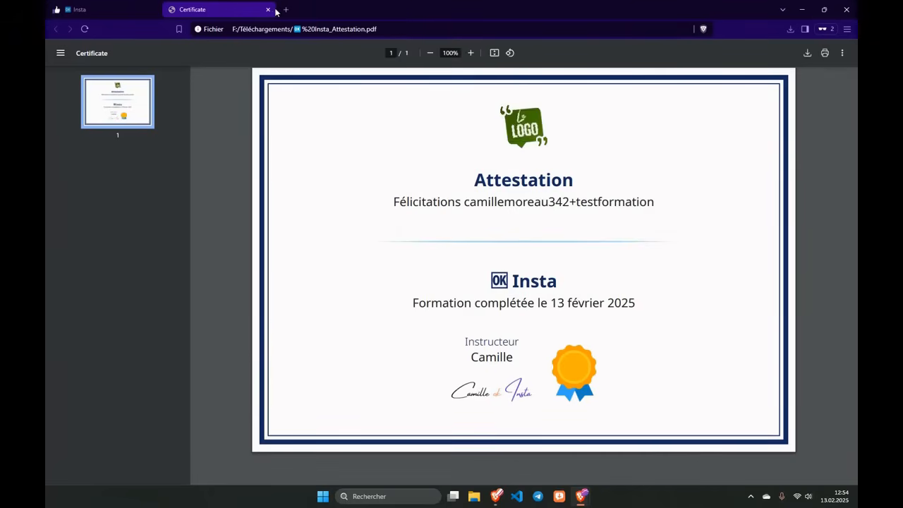
{"action": "left_click", "coordinate": [78, 9]}
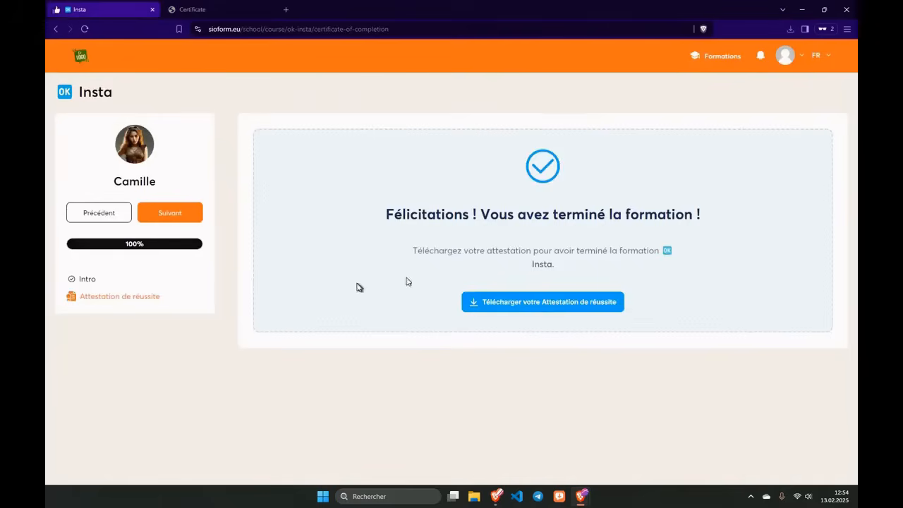
Step: Switch back to the administrator's browser window, reopen the Insta course curriculum and expand its module
{"action": "mouse_move", "coordinate": [579, 500]}
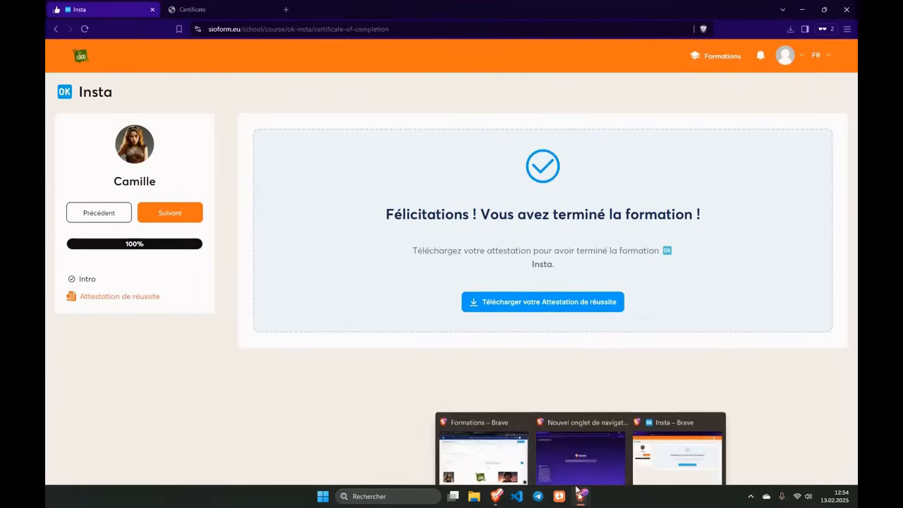
{"action": "left_click", "coordinate": [485, 411]}
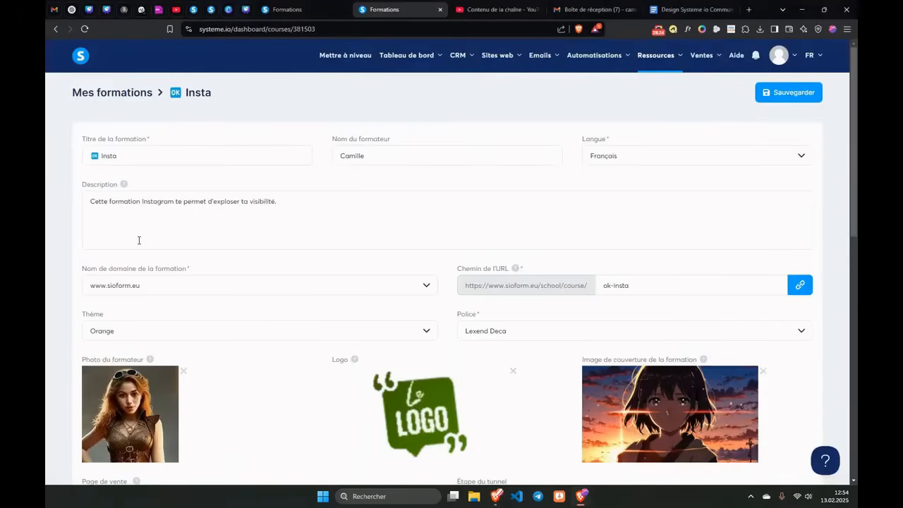
{"action": "left_click", "coordinate": [138, 96]}
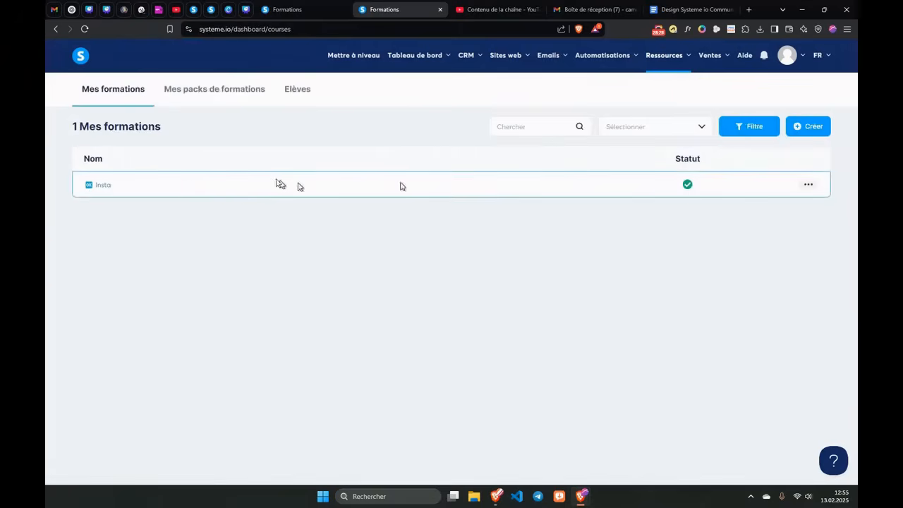
{"action": "left_click", "coordinate": [104, 185]}
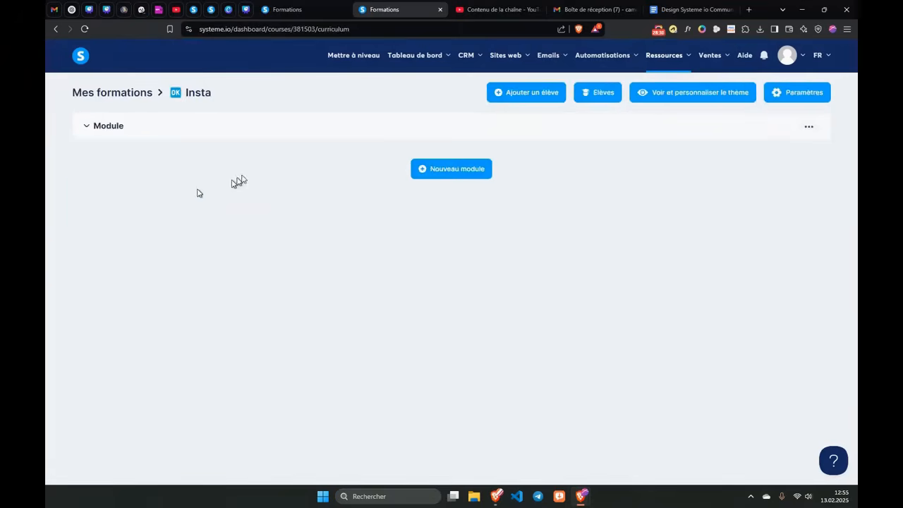
{"action": "left_click", "coordinate": [106, 135]}
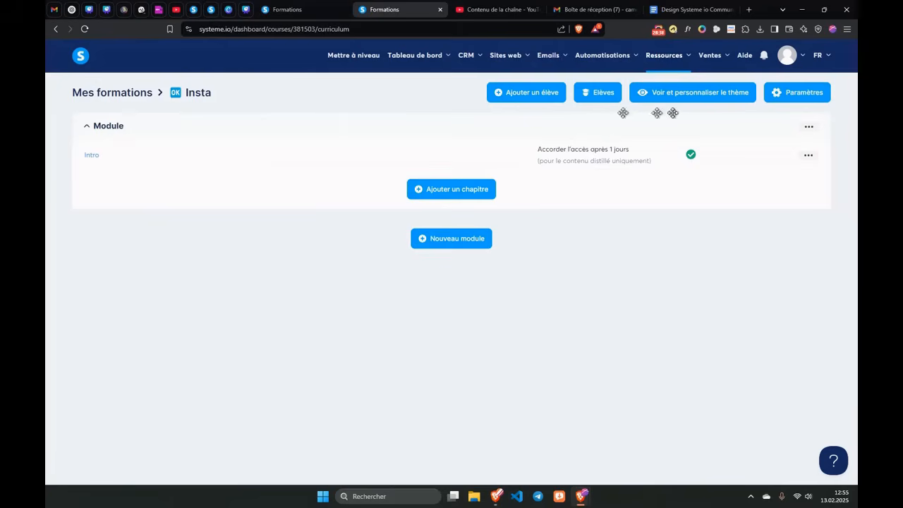
Step: Create a new module named "Module 2" in the Insta course
{"action": "left_click", "coordinate": [421, 239]}
{"action": "left_click", "coordinate": [353, 266]}
{"action": "type", "text": "Module 2"}
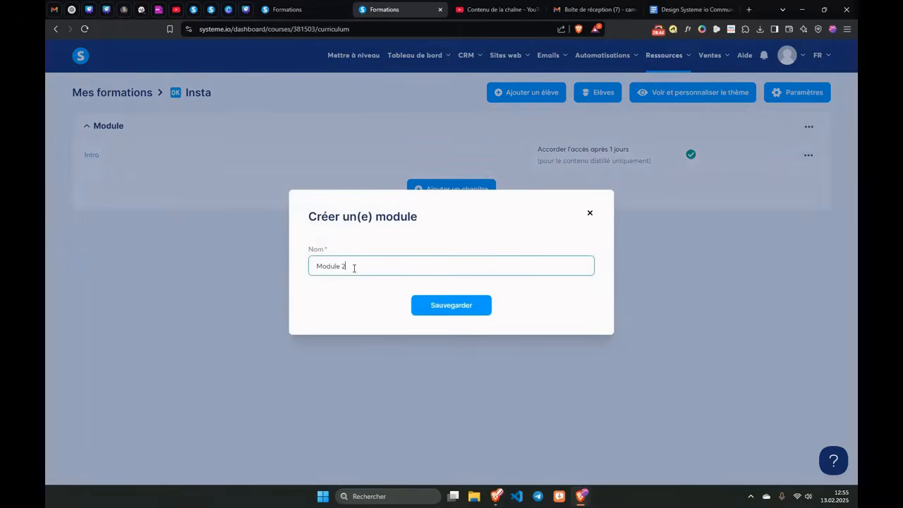
{"action": "left_click_drag", "start_coordinate": [360, 263], "coordinate": [309, 268]}
{"action": "left_click", "coordinate": [425, 308]}
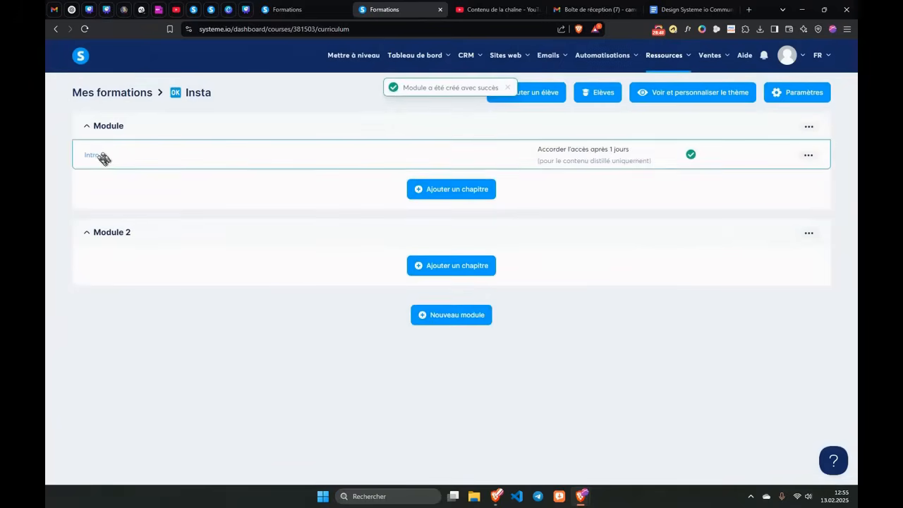
Step: Duplicate the Intro chapter and move the copy into Module 2
{"action": "left_click", "coordinate": [807, 156]}
{"action": "left_click", "coordinate": [697, 251]}
{"action": "left_click", "coordinate": [337, 298]}
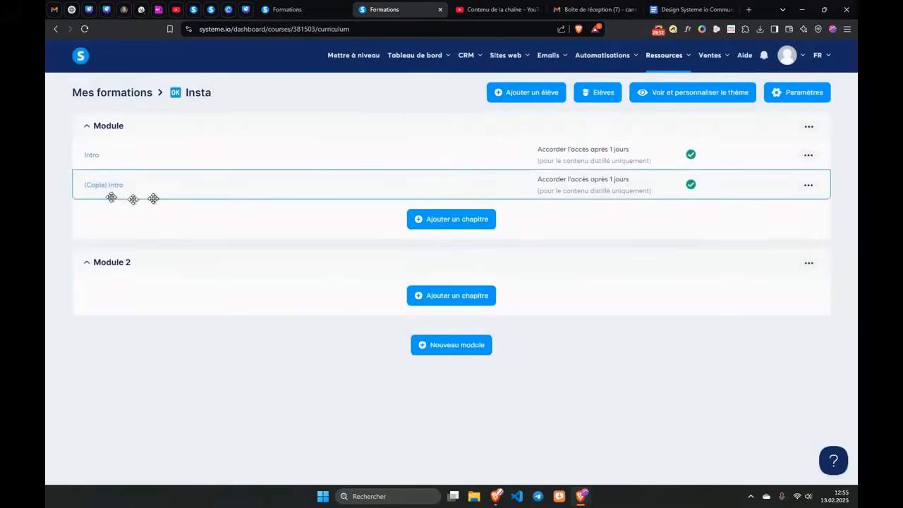
{"action": "left_click_drag", "start_coordinate": [137, 183], "coordinate": [106, 262]}
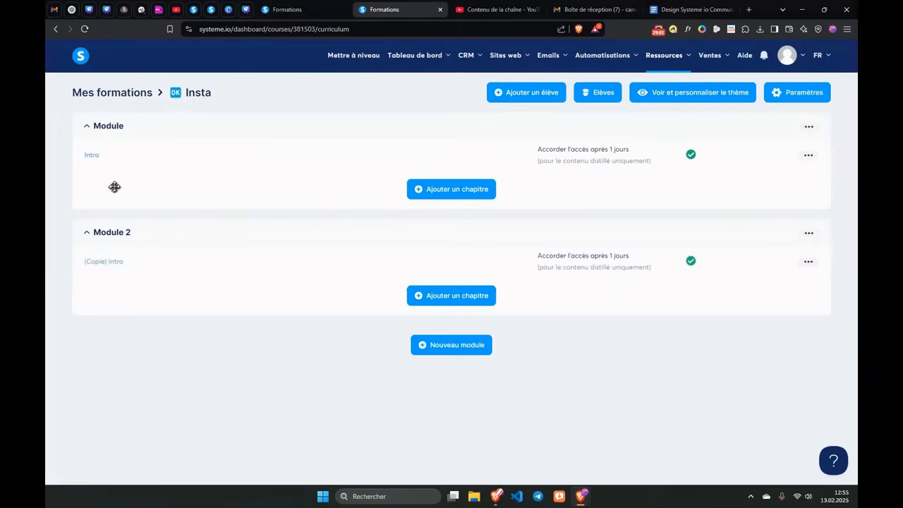
Step: Create a quiz for Module 2 and confirm its creation
{"action": "left_click", "coordinate": [808, 262]}
{"action": "left_click", "coordinate": [810, 234]}
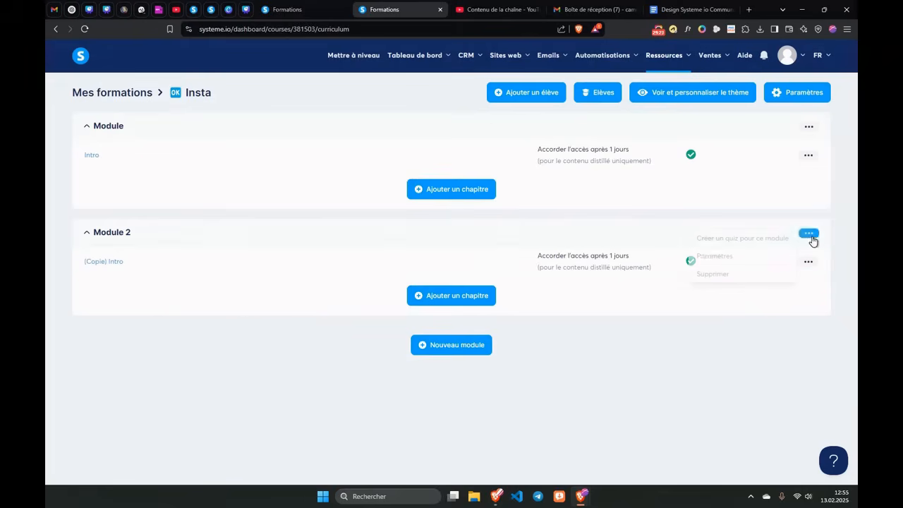
{"action": "left_click", "coordinate": [750, 243]}
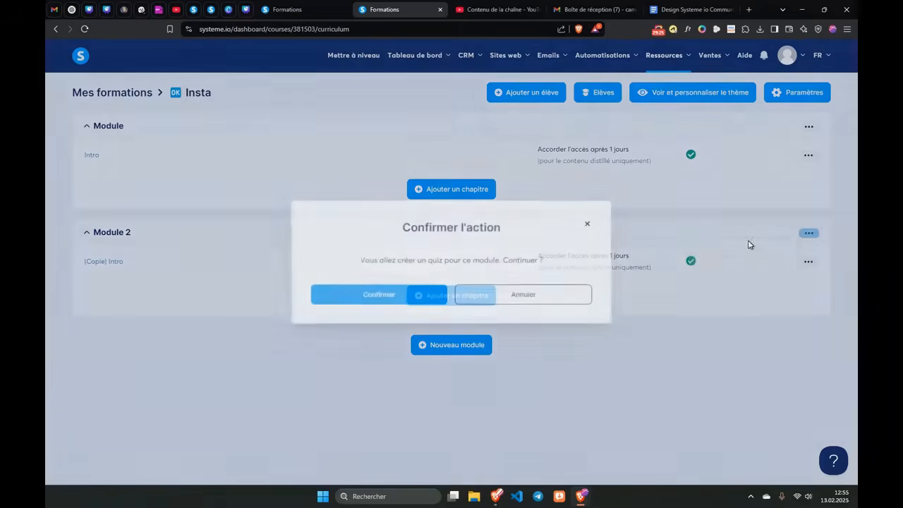
{"action": "left_click", "coordinate": [379, 303]}
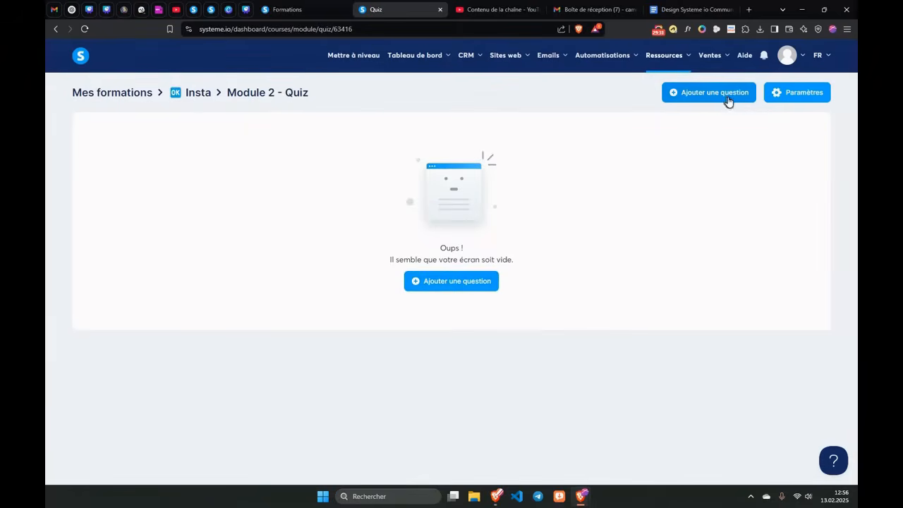
Step: Set the minimum percentage for passing the Module 2 quiz to 80 and save it
{"action": "left_click", "coordinate": [786, 100]}
{"action": "left_click", "coordinate": [332, 266]}
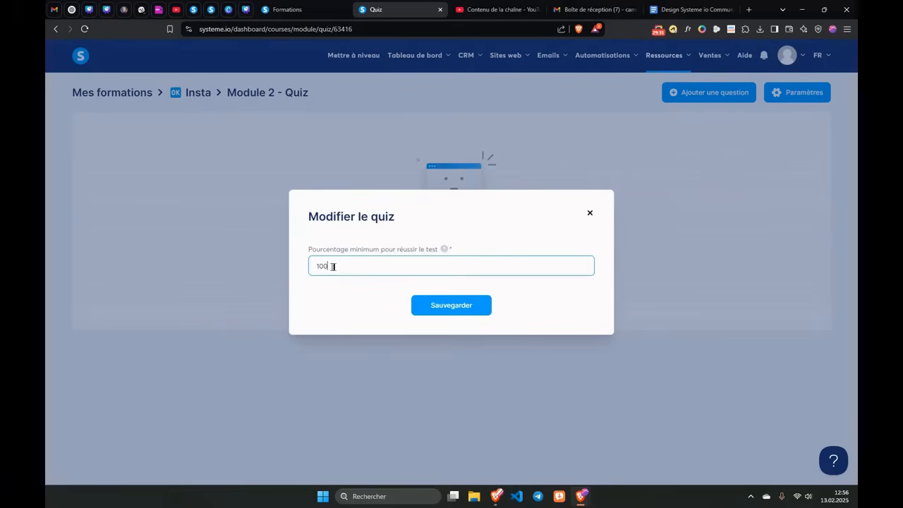
{"action": "type", "text": "80"}
{"action": "left_click", "coordinate": [453, 305]}
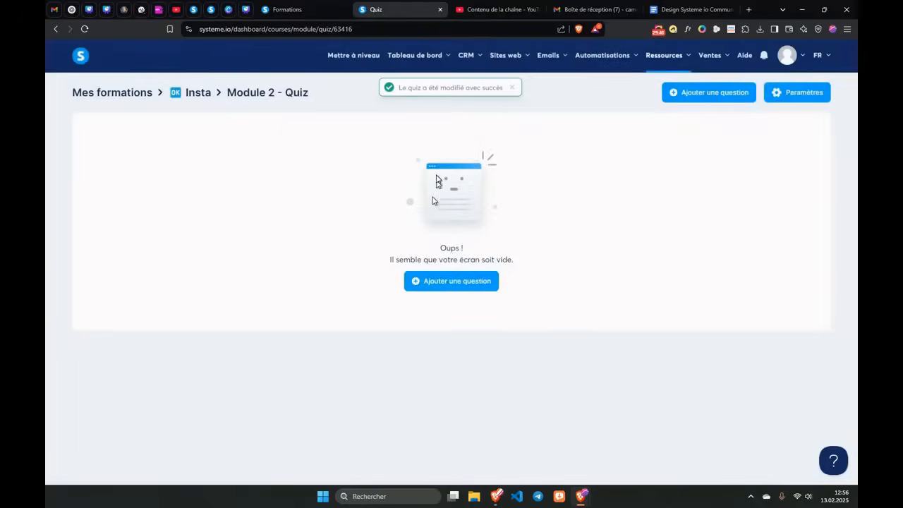
{"action": "left_click", "coordinate": [720, 95]}
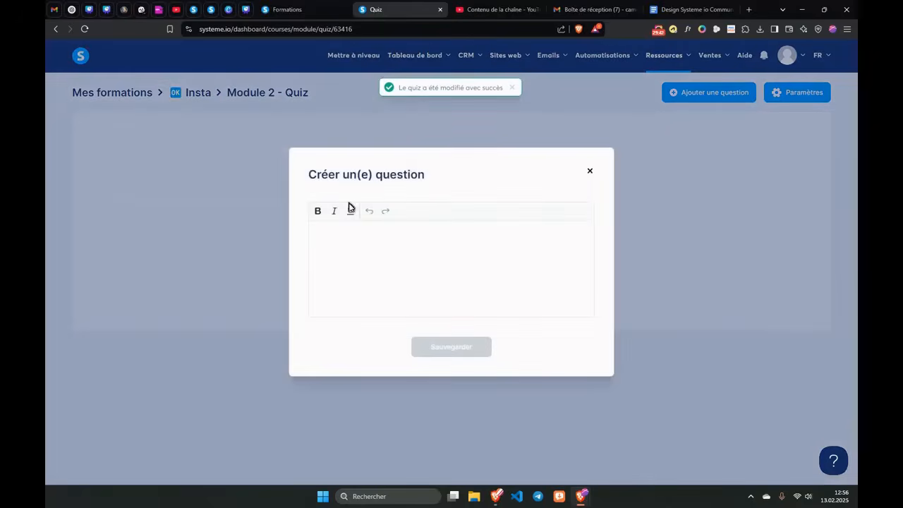
{"action": "left_click", "coordinate": [335, 233]}
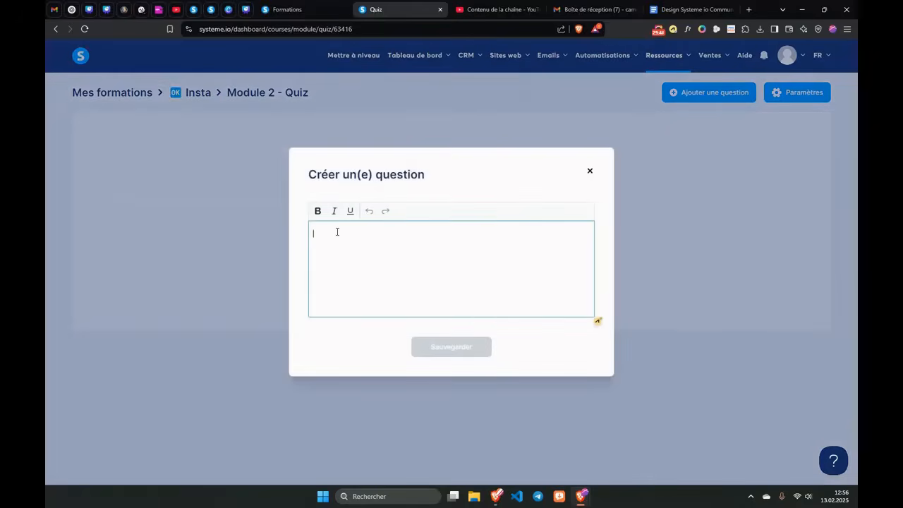
{"action": "type", "text": "As-tu la réponse"}
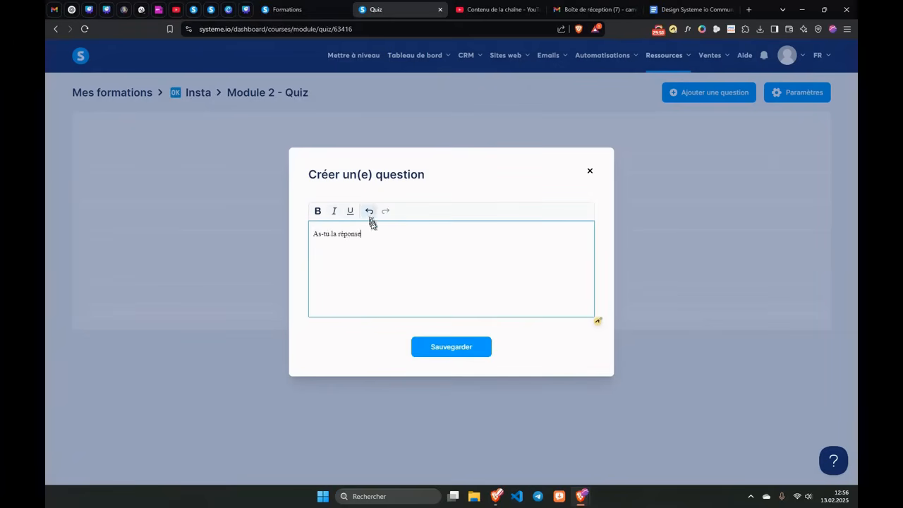
{"action": "left_click_drag", "start_coordinate": [362, 234], "coordinate": [320, 233]}
{"action": "left_click", "coordinate": [317, 211]}
{"action": "left_click", "coordinate": [319, 260]}
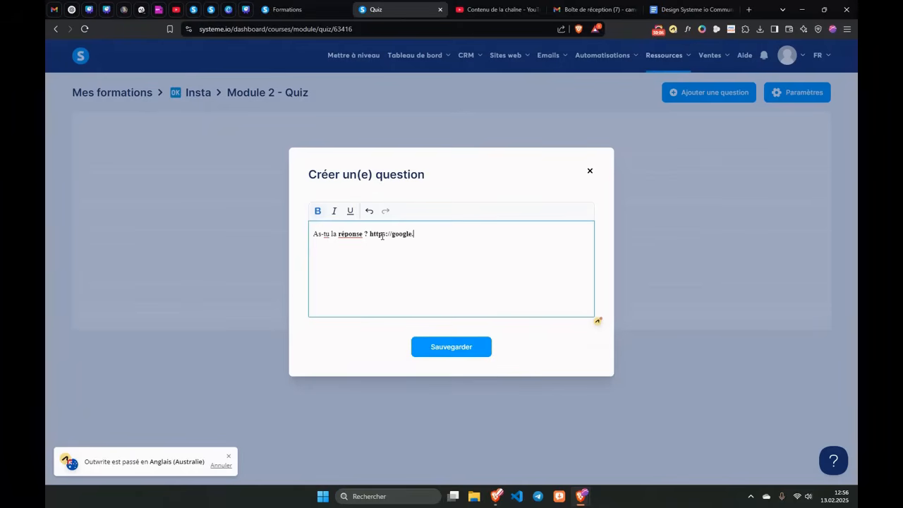
{"action": "type", "text": "com est-il ton ami ?"}
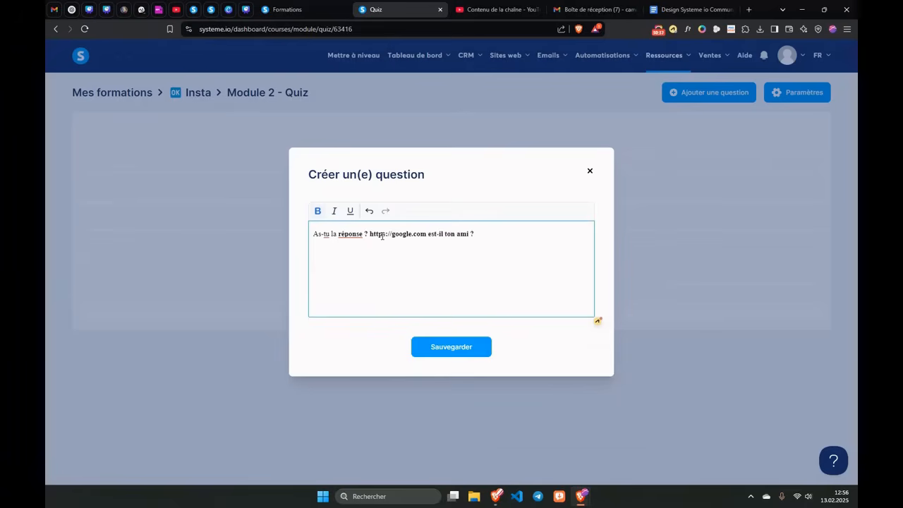
{"action": "left_click", "coordinate": [423, 344]}
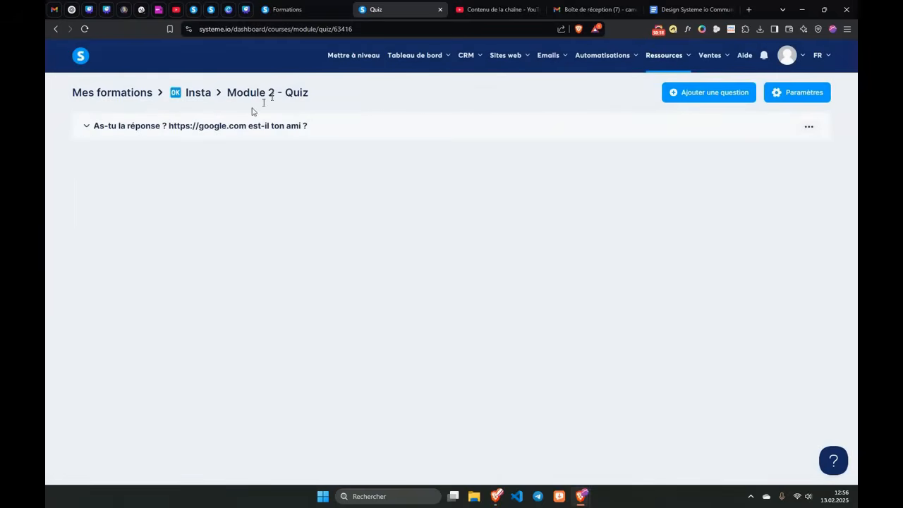
Step: Expand the quiz question and add the answer "Oui", marked as the correct answer
{"action": "left_click", "coordinate": [110, 126]}
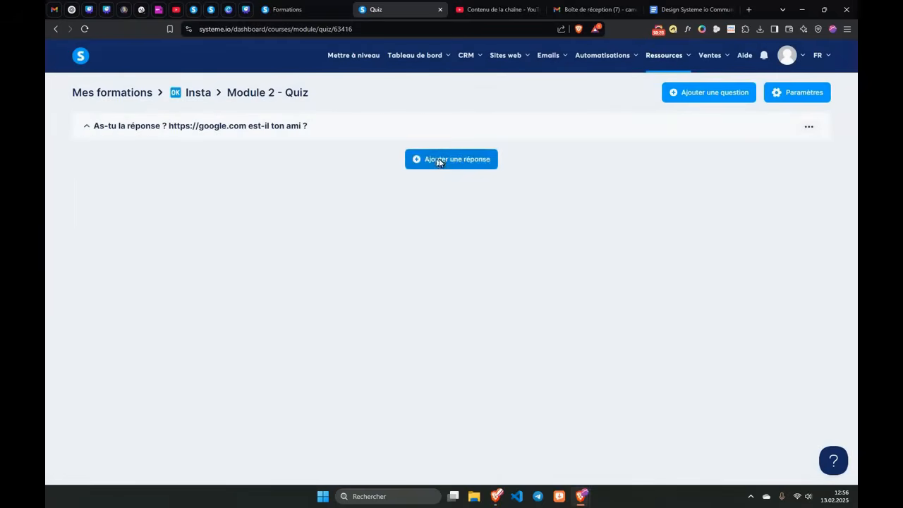
{"action": "left_click", "coordinate": [439, 160]}
{"action": "left_click", "coordinate": [355, 219]}
{"action": "type", "text": "oui"}
{"action": "left_click", "coordinate": [314, 325]}
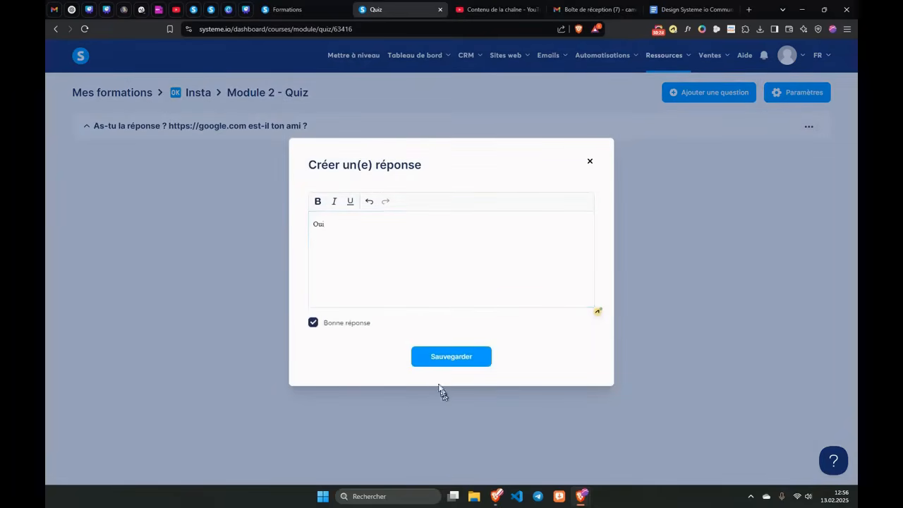
{"action": "left_click", "coordinate": [427, 359]}
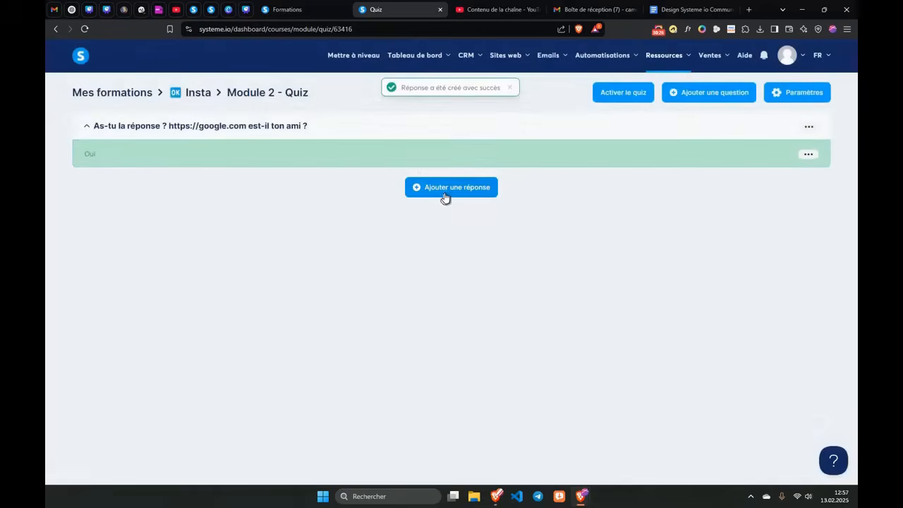
Step: Add the second answer "Non" to the quiz question, without marking it as correct
{"action": "left_click", "coordinate": [452, 185]}
{"action": "left_click", "coordinate": [350, 237]}
{"action": "type", "text": "Non"}
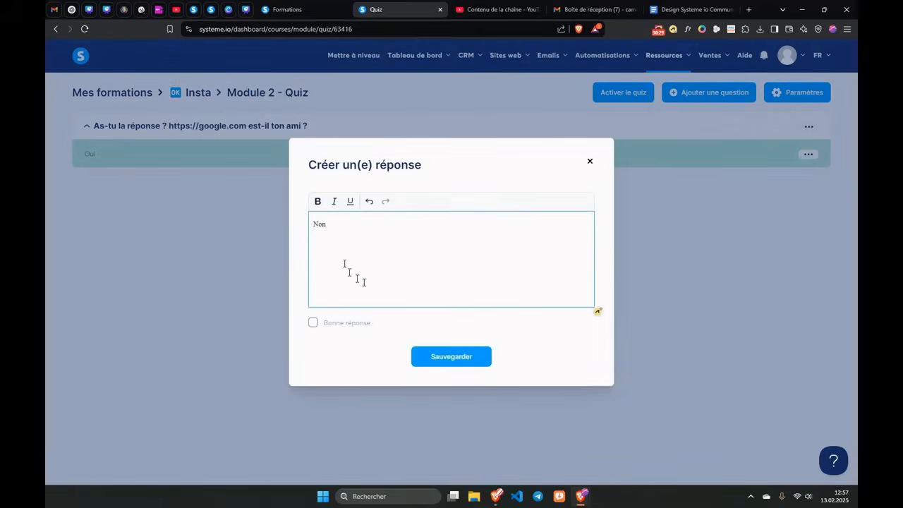
{"action": "left_click", "coordinate": [431, 355]}
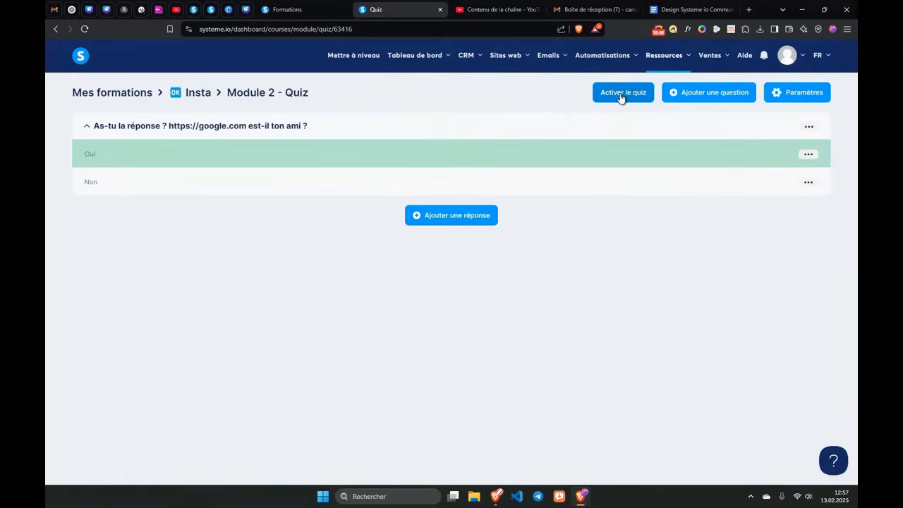
Step: Check the settings of the answer "Oui" and try to reorder the two answers
{"action": "left_click", "coordinate": [809, 154]}
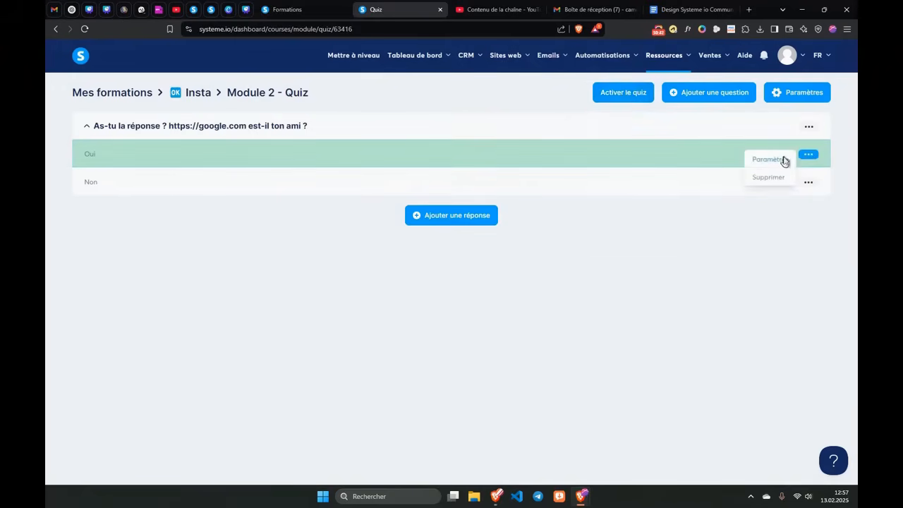
{"action": "left_click", "coordinate": [783, 160]}
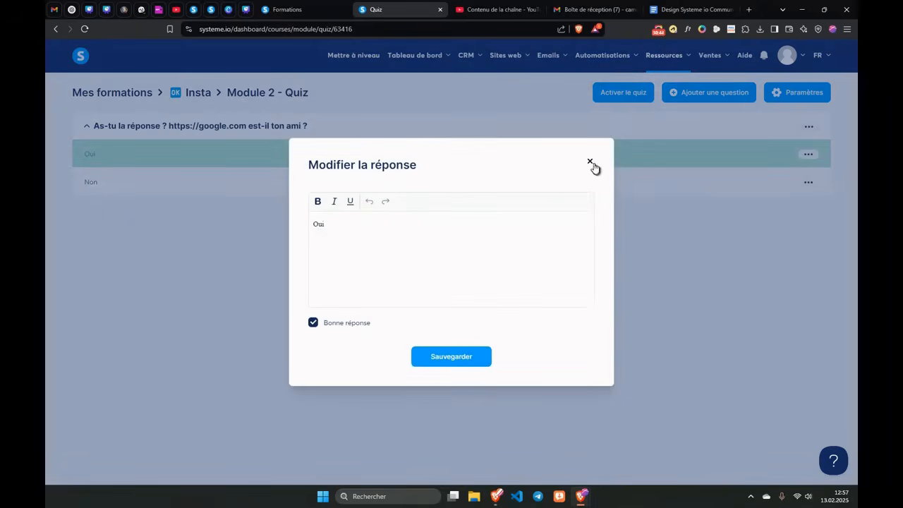
{"action": "left_click", "coordinate": [590, 162]}
{"action": "left_click_drag", "start_coordinate": [112, 180], "coordinate": [96, 161]}
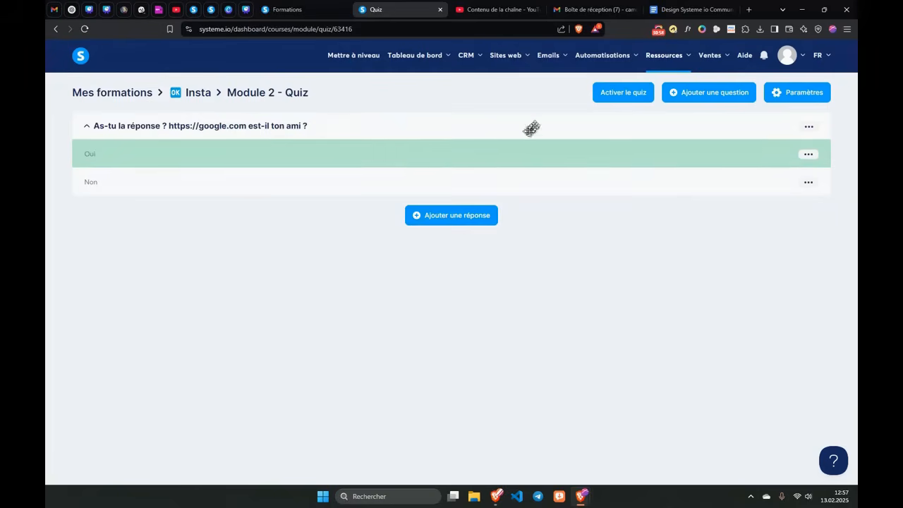
Step: Activate the Module 2 quiz and reload the Insta course in the student's browser window
{"action": "left_click", "coordinate": [619, 92]}
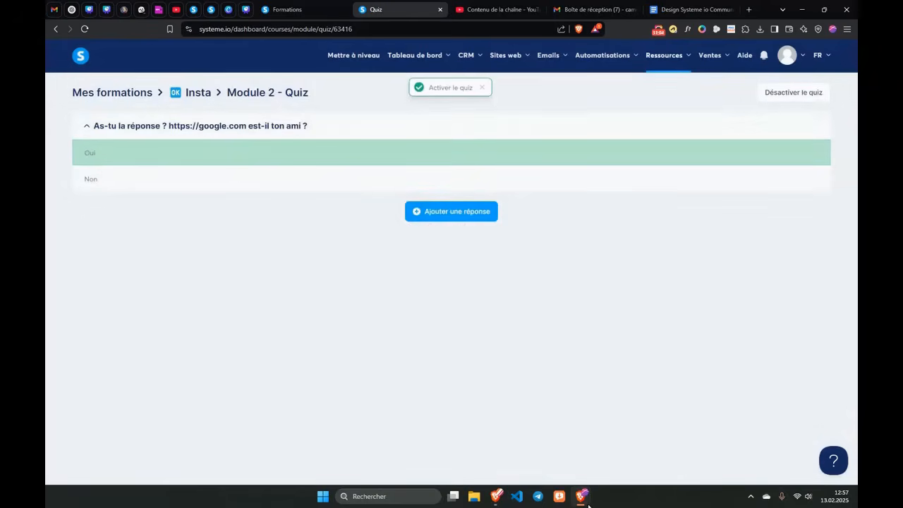
{"action": "mouse_move", "coordinate": [586, 503]}
{"action": "left_click", "coordinate": [678, 445]}
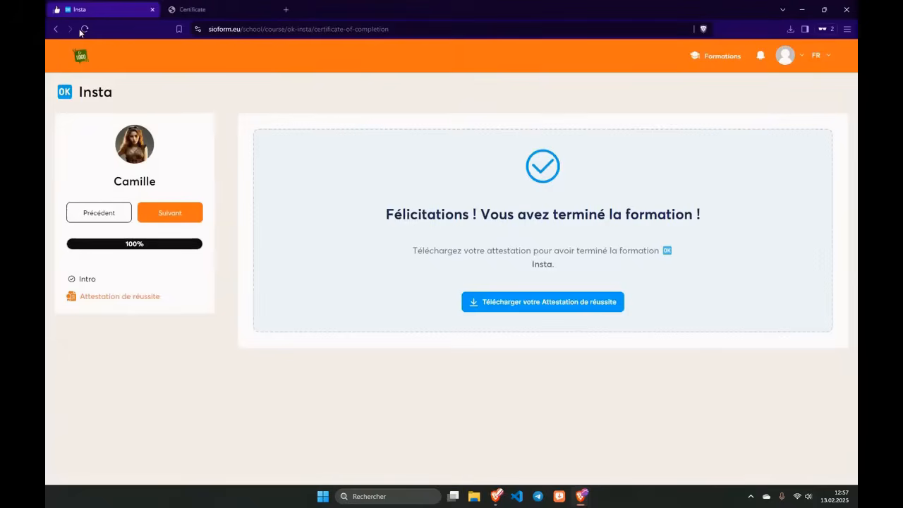
{"action": "left_click", "coordinate": [82, 29]}
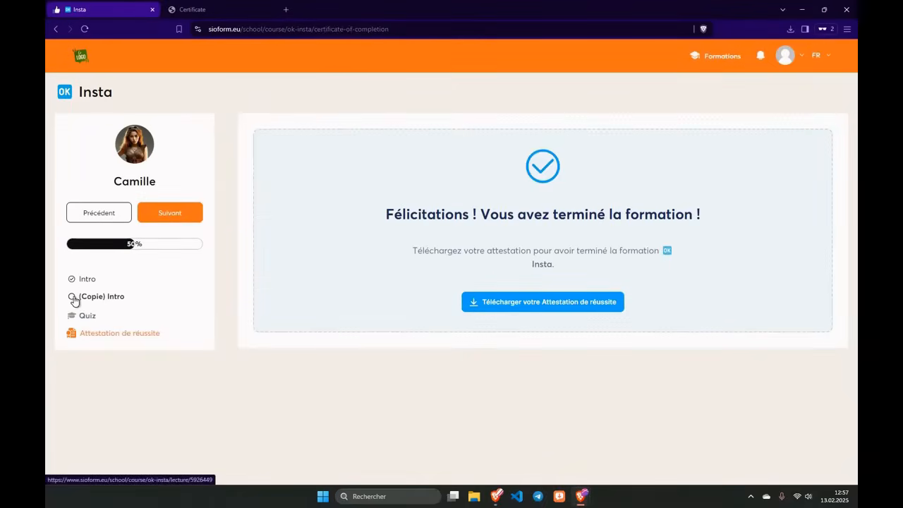
Step: View the "(Copie) Intro" chapter as a student and check whether the quiz is accessible before completing it
{"action": "left_click", "coordinate": [106, 302]}
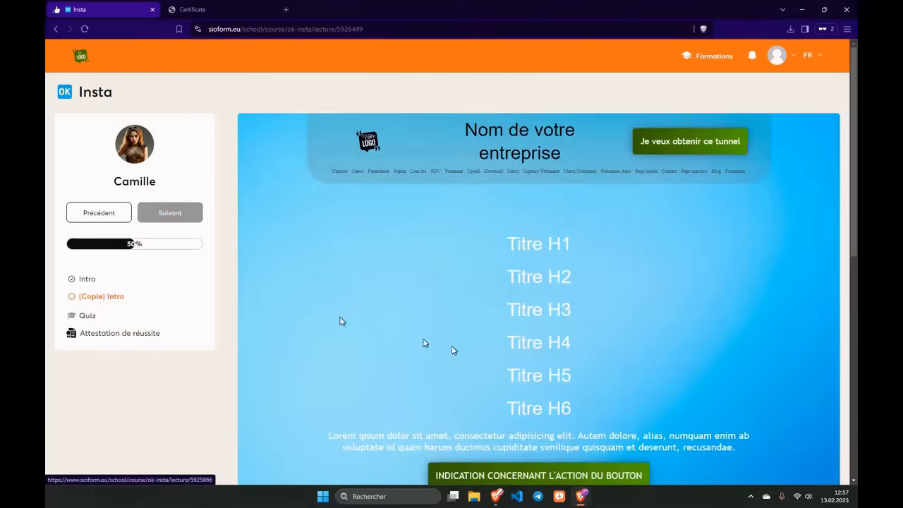
{"action": "scroll", "coordinate": [445, 317], "scroll_direction": "down", "scroll_amount": 1}
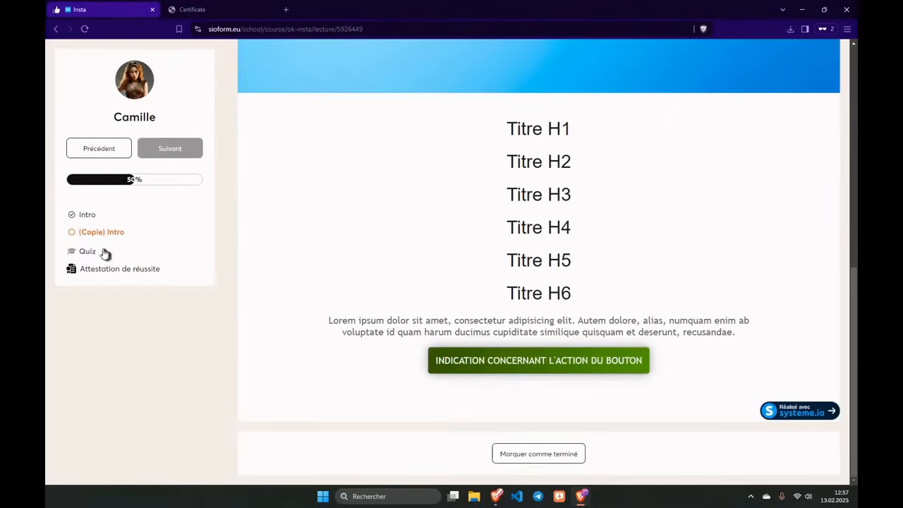
{"action": "left_click", "coordinate": [88, 252]}
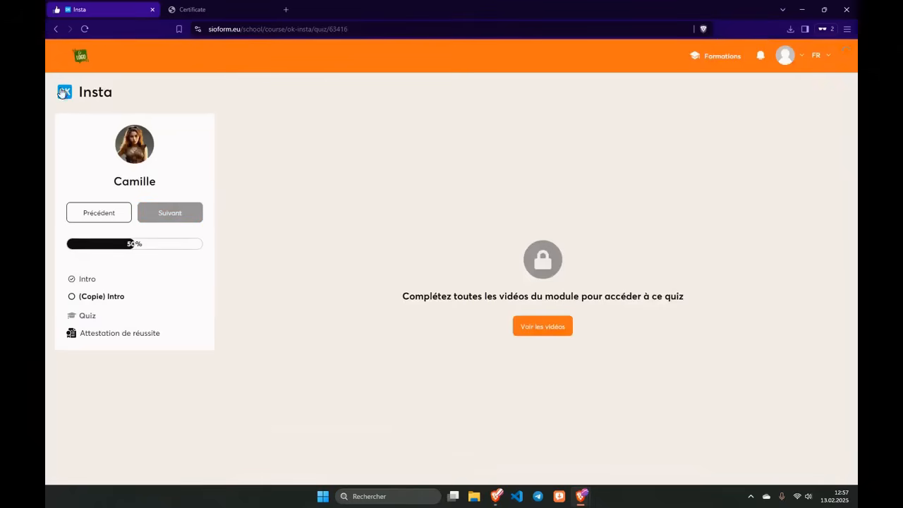
Step: Return to the "(Copie) Intro" chapter and mark it as completed
{"action": "left_click", "coordinate": [92, 296]}
{"action": "scroll", "coordinate": [363, 284], "scroll_direction": "down", "scroll_amount": 1}
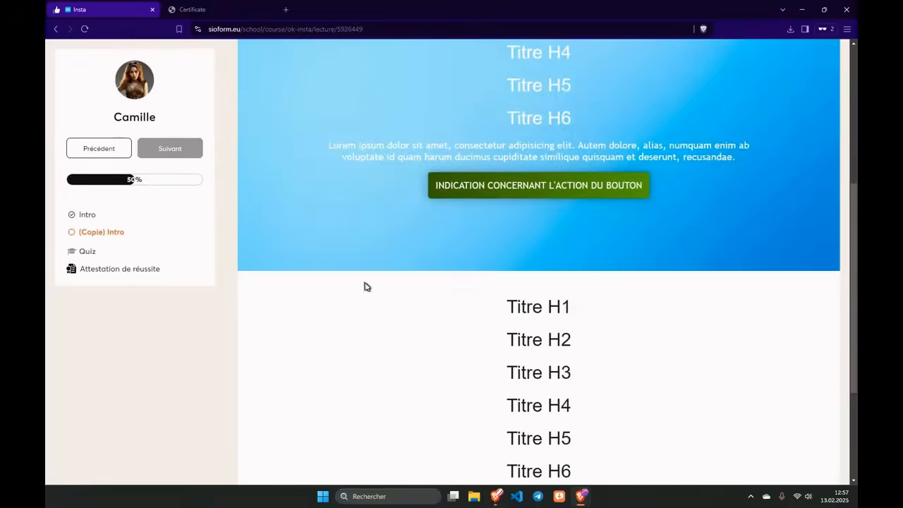
{"action": "left_click", "coordinate": [542, 453]}
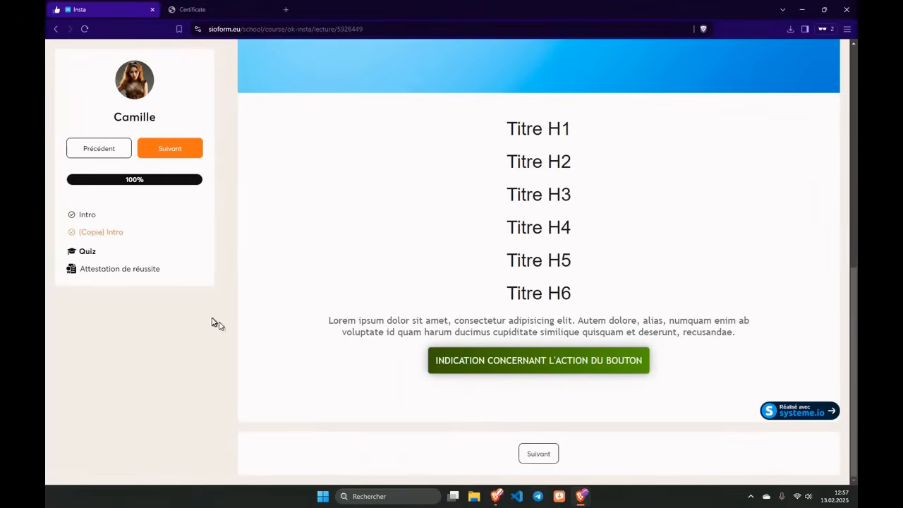
Step: Take the course quiz with the answer "Oui", submit it and view the results
{"action": "left_click", "coordinate": [87, 252]}
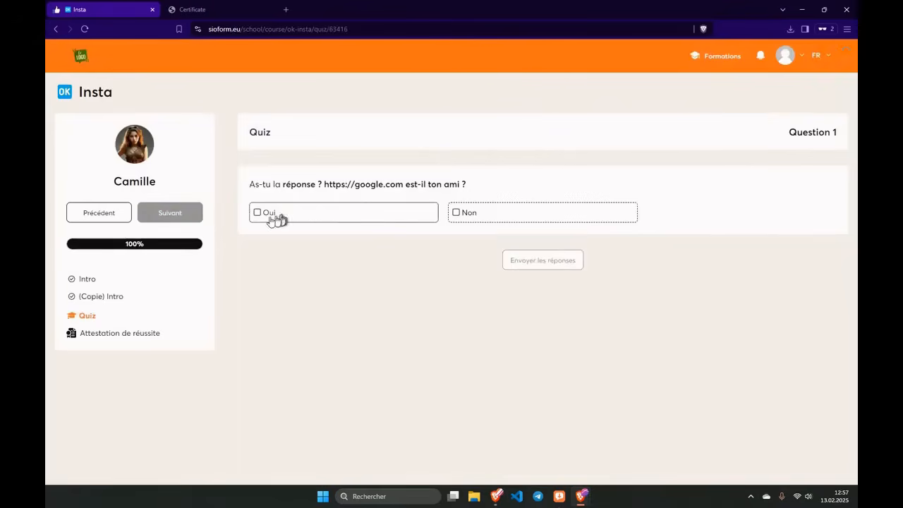
{"action": "left_click", "coordinate": [256, 214]}
{"action": "mouse_move", "coordinate": [324, 184]}
{"action": "left_mouse_down"}
{"action": "mouse_move", "coordinate": [456, 196]}
{"action": "mouse_move", "coordinate": [308, 196]}
{"action": "mouse_move", "coordinate": [325, 184]}
{"action": "left_mouse_up"}
{"action": "left_click", "coordinate": [455, 184]}
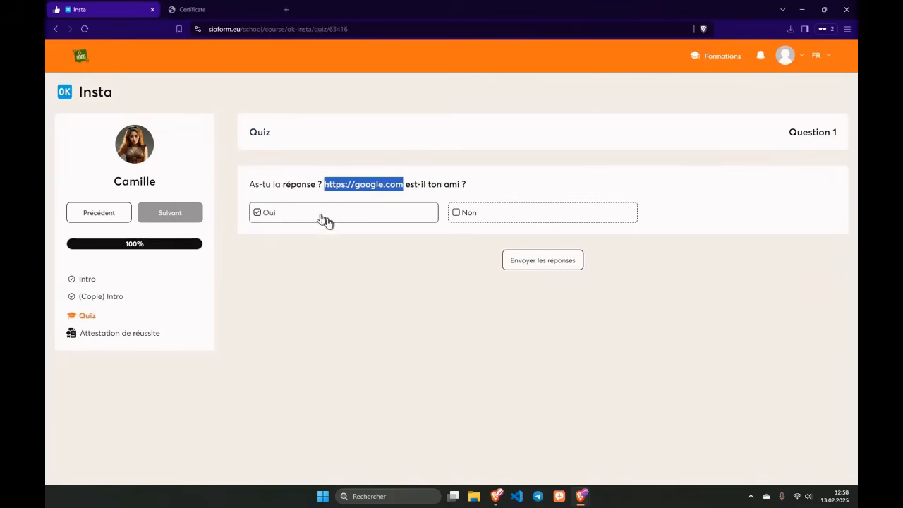
{"action": "left_click", "coordinate": [544, 261]}
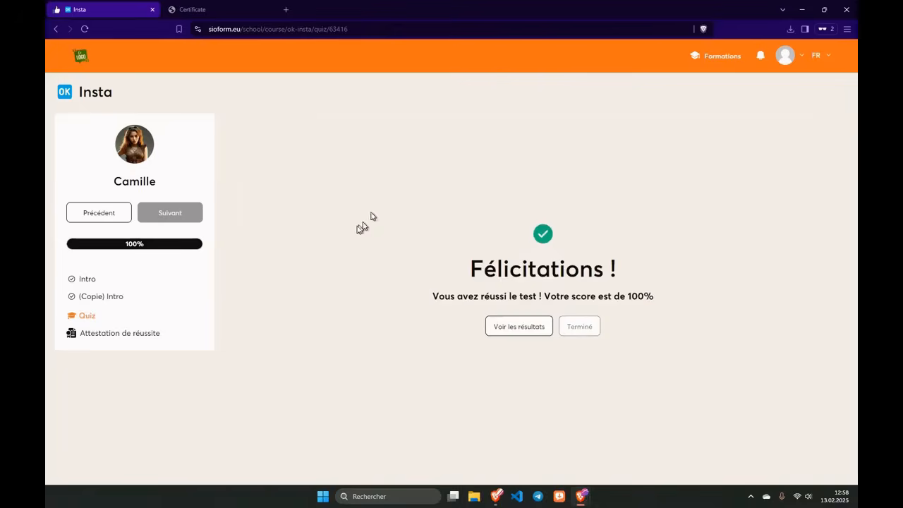
{"action": "left_click", "coordinate": [528, 327]}
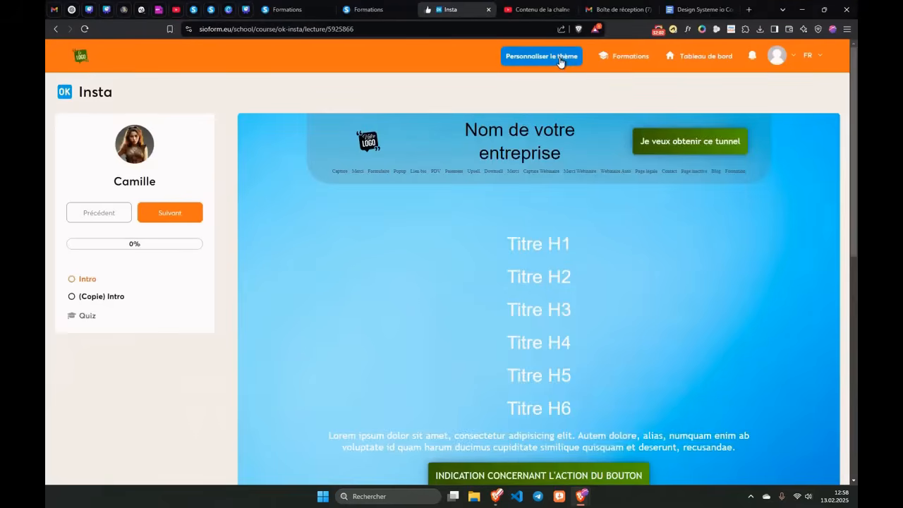
Step: Open the course's theme customization and choose the "Mauve" theme
{"action": "left_click", "coordinate": [559, 62]}
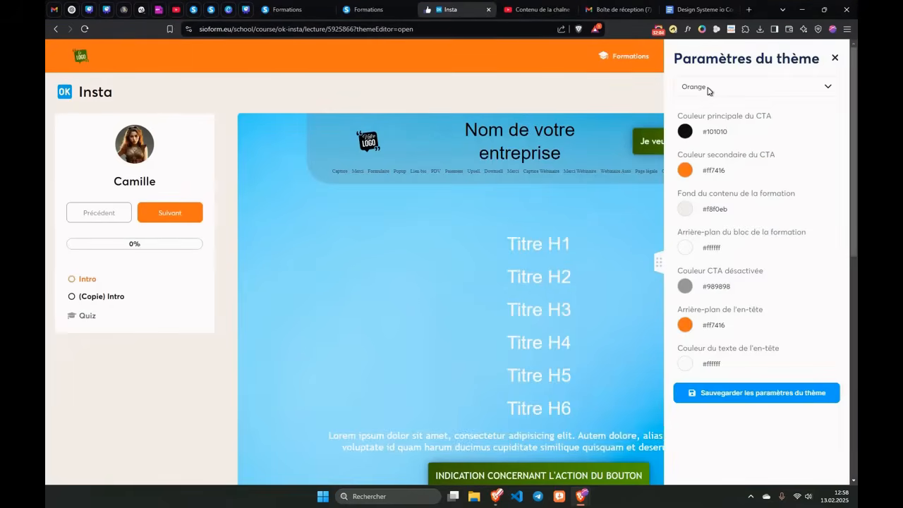
{"action": "left_click", "coordinate": [709, 90]}
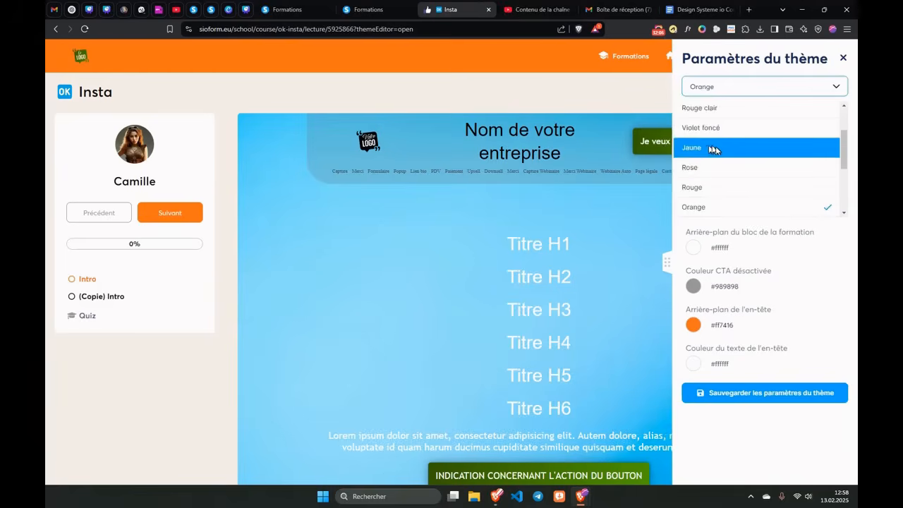
{"action": "scroll", "coordinate": [716, 151], "scroll_direction": "down", "scroll_amount": 3}
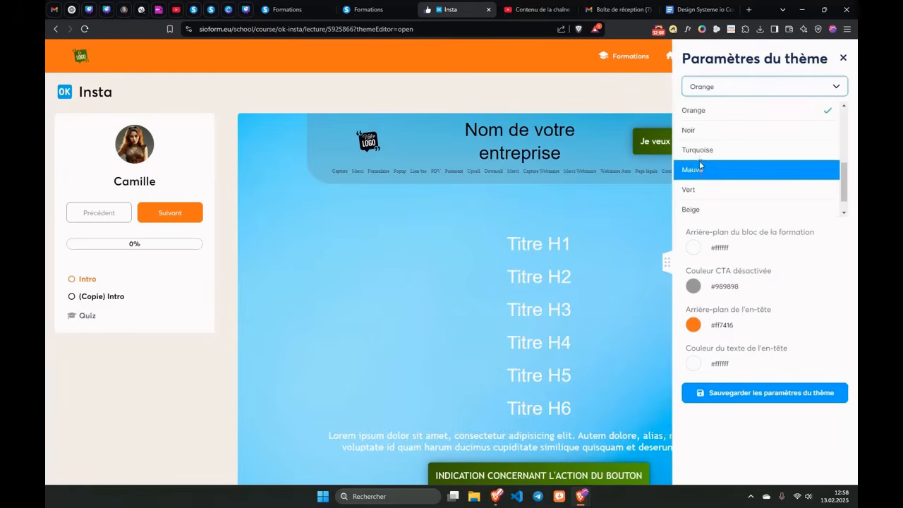
{"action": "left_click", "coordinate": [703, 170]}
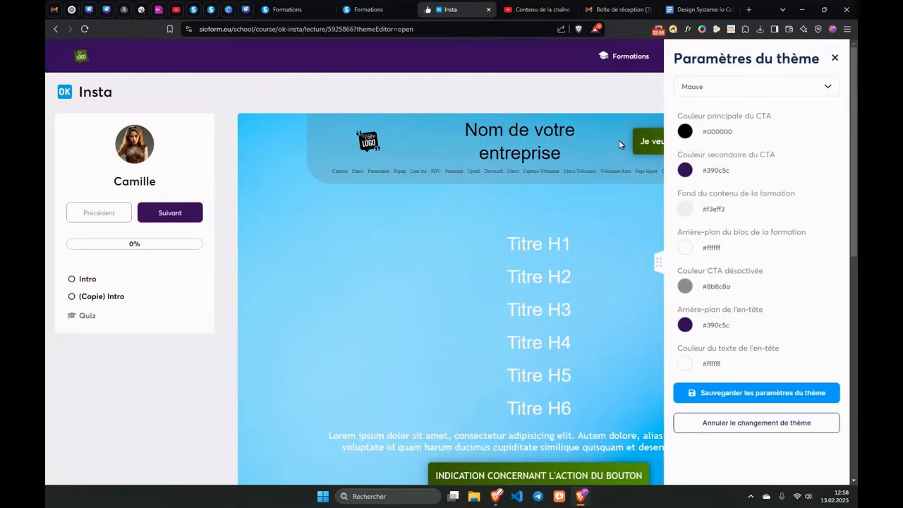
Step: Change the theme's secondary CTA color to bright purple #9000ff
{"action": "left_click", "coordinate": [686, 170]}
{"action": "left_click_drag", "start_coordinate": [725, 238], "coordinate": [742, 192]}
{"action": "left_click", "coordinate": [760, 170]}
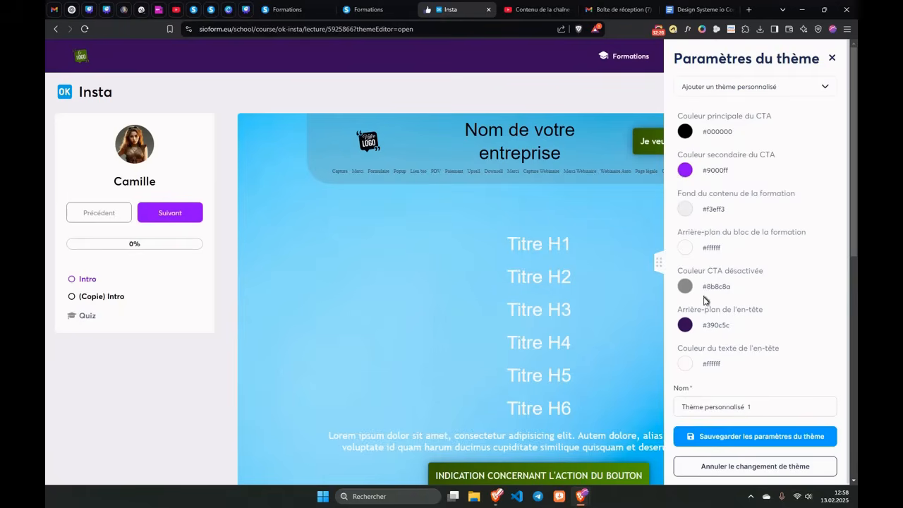
Step: Set the theme's header background to the same bright purple, #9000ff
{"action": "left_click", "coordinate": [685, 326]}
{"action": "left_click_drag", "start_coordinate": [709, 223], "coordinate": [743, 184]}
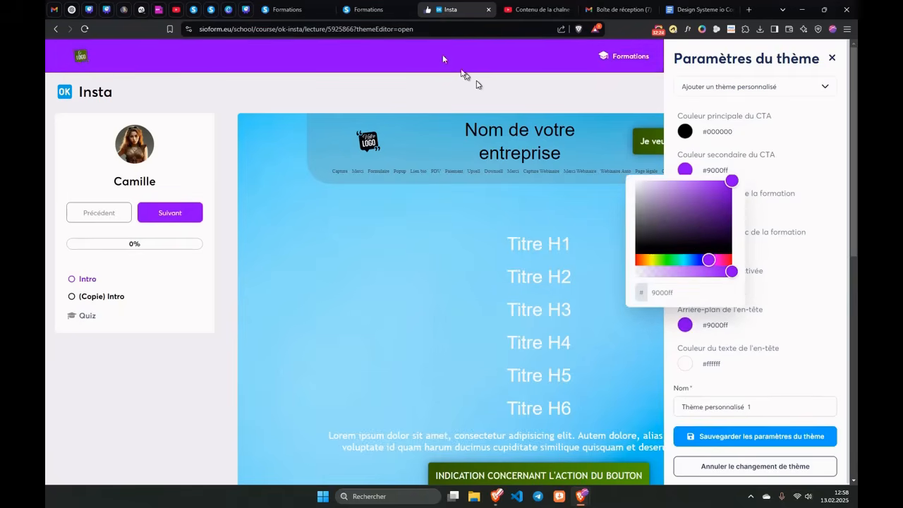
{"action": "left_click", "coordinate": [756, 344]}
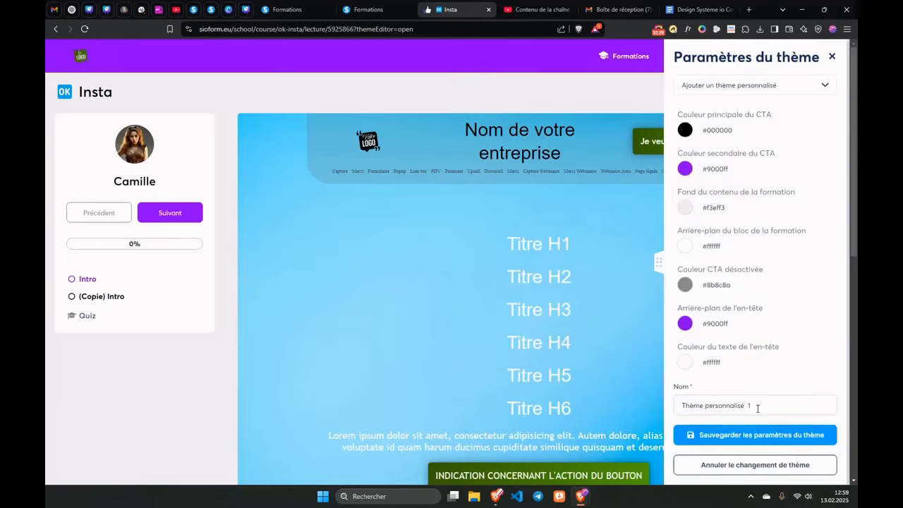
Step: Name the custom theme "OK Insta", look through the list of available themes and save the theme settings
{"action": "left_click_drag", "start_coordinate": [752, 407], "coordinate": [682, 406]}
{"action": "key", "text": "BackSpace"}
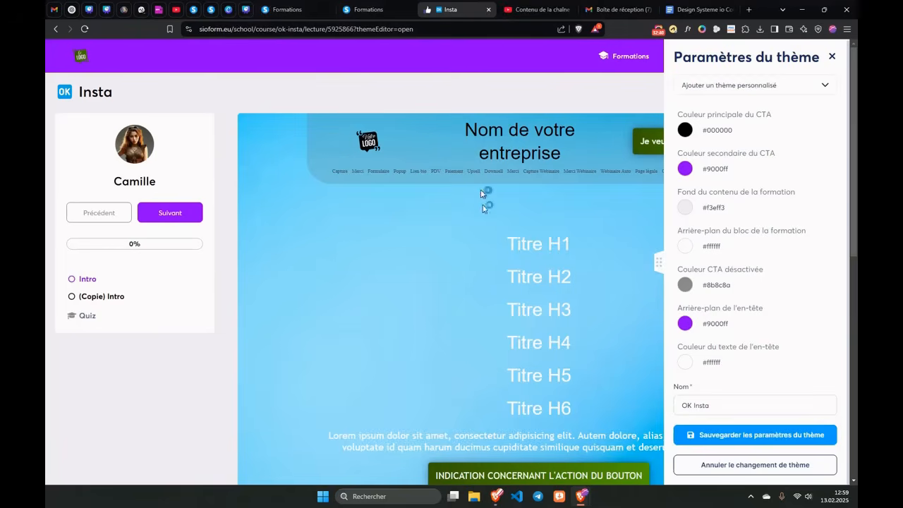
{"action": "left_click", "coordinate": [771, 85]}
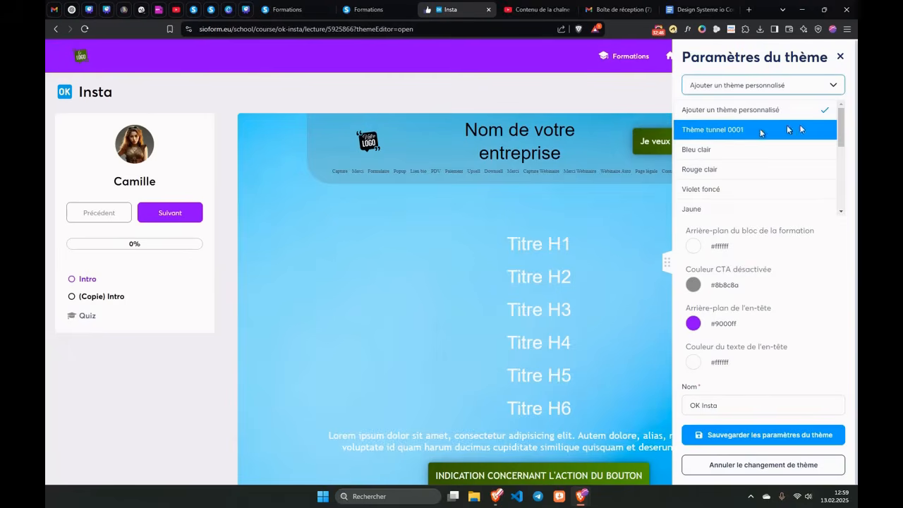
{"action": "left_click_drag", "start_coordinate": [838, 129], "coordinate": [838, 189]}
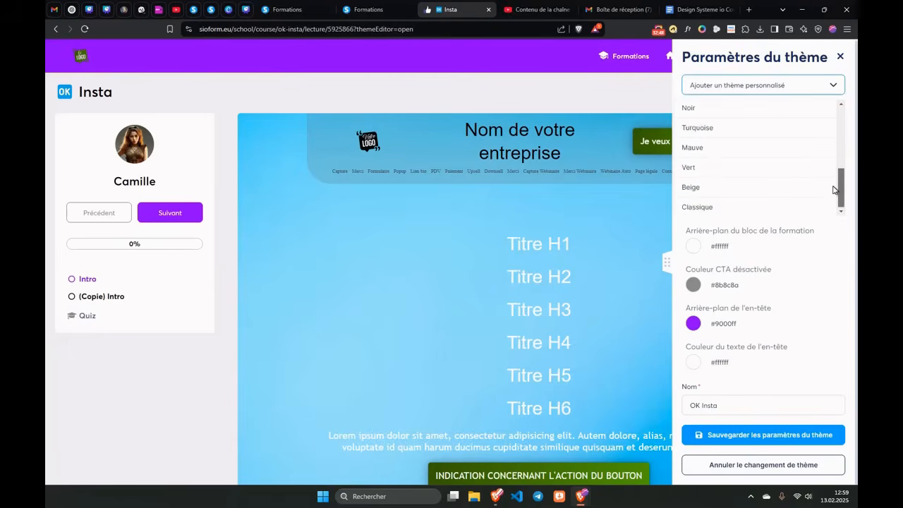
{"action": "left_click", "coordinate": [821, 261]}
{"action": "left_click", "coordinate": [755, 443]}
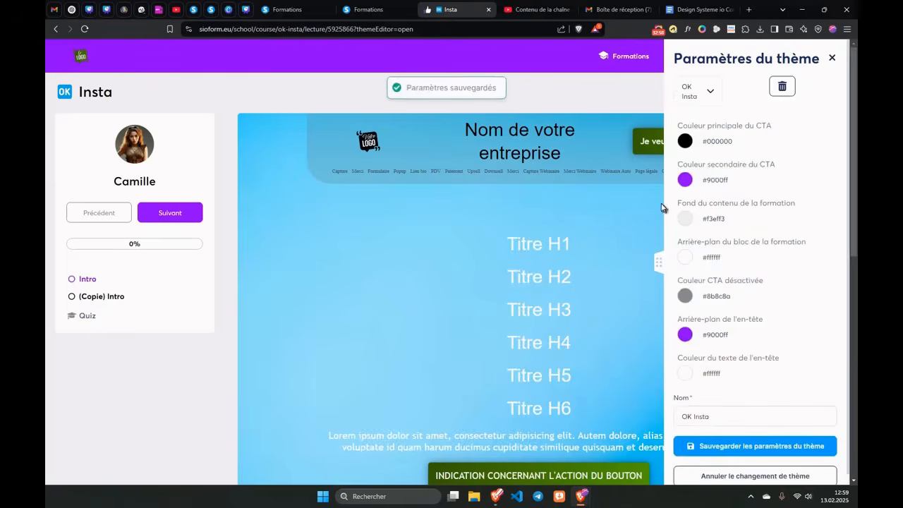
Step: Try the "Bleu clair" theme, switch back to "OK Insta" and close the theme settings
{"action": "left_click", "coordinate": [712, 96]}
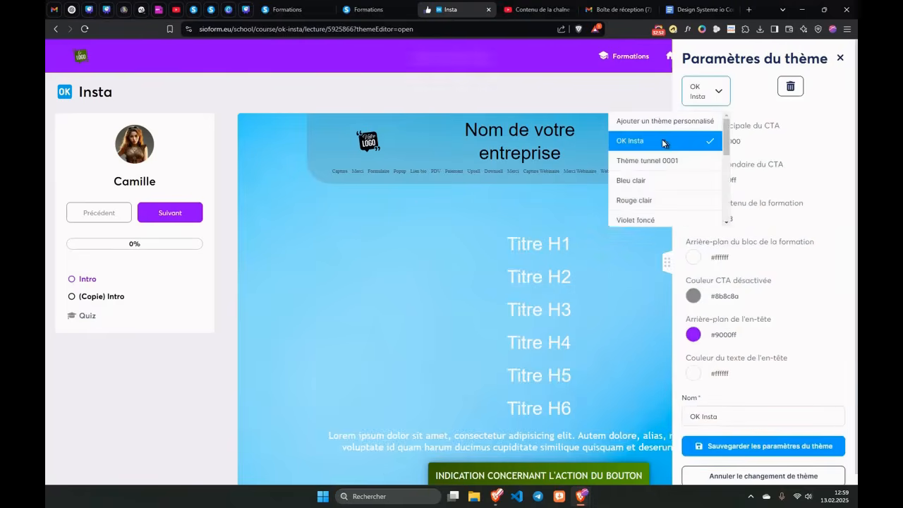
{"action": "left_click", "coordinate": [631, 180]}
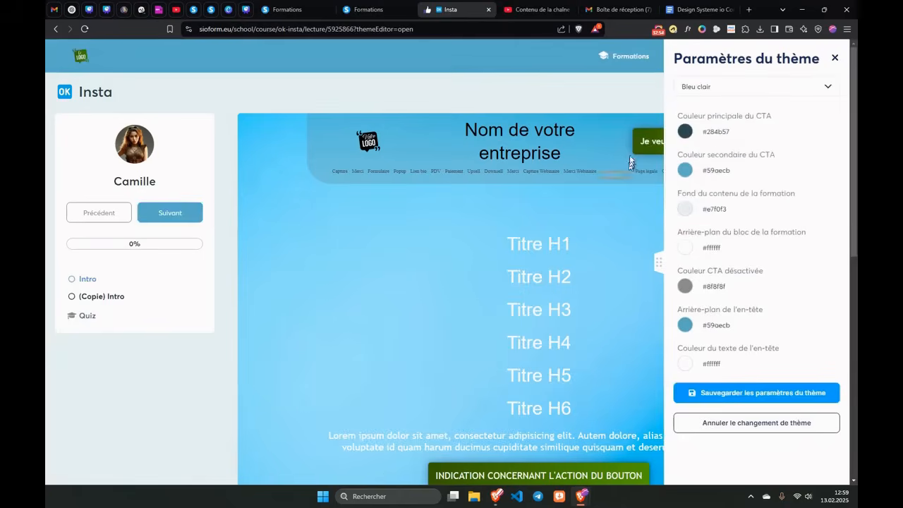
{"action": "left_click", "coordinate": [721, 88]}
{"action": "left_click", "coordinate": [726, 132]}
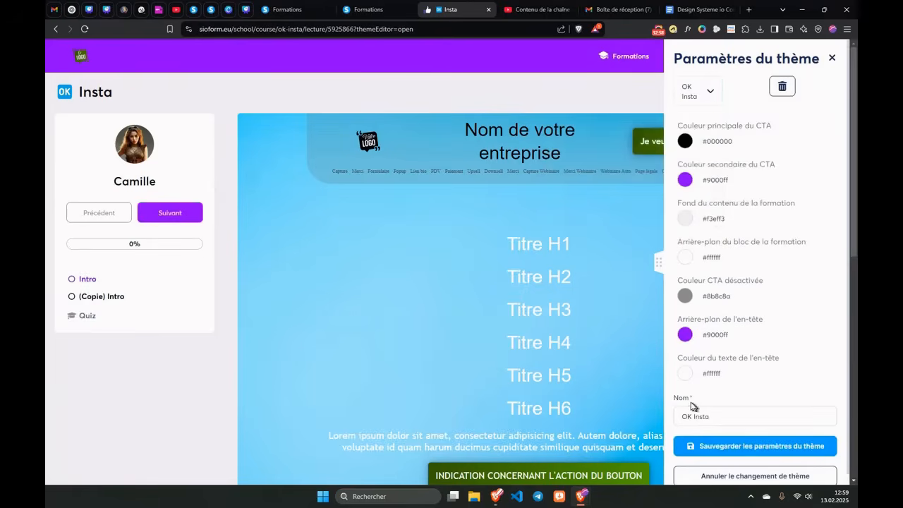
{"action": "scroll", "coordinate": [696, 442], "scroll_direction": "down", "scroll_amount": 2}
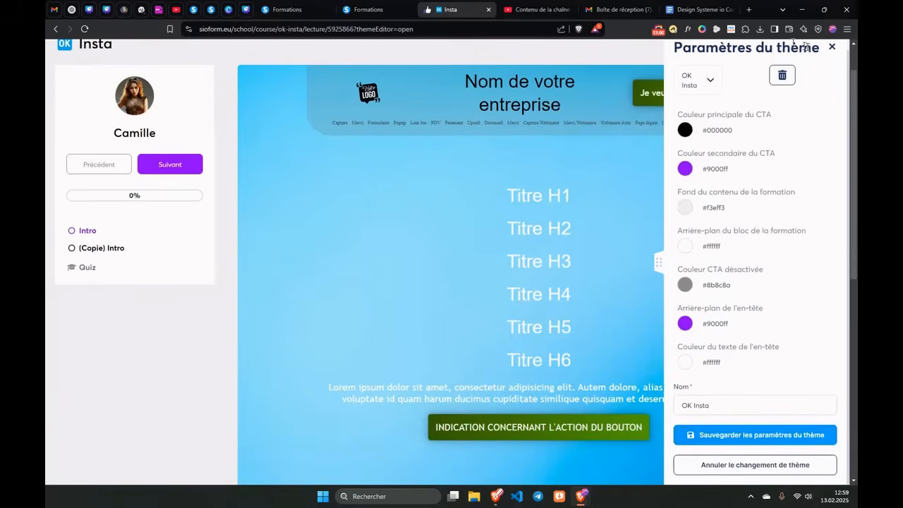
{"action": "left_click", "coordinate": [833, 46]}
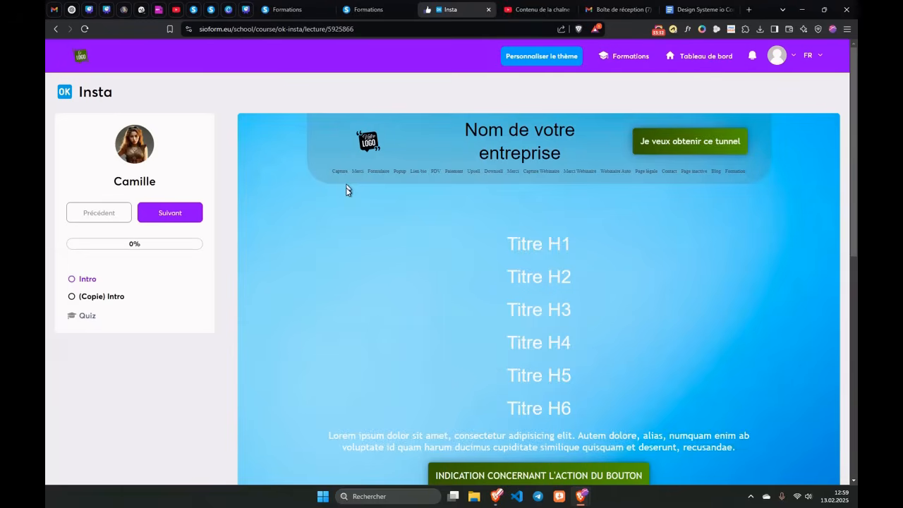
Step: Switch to ChatGPT and send "J'aimerais créer une formation sur la cuisine donne-moi un sommaire." in a new chat
{"action": "left_click", "coordinate": [71, 9]}
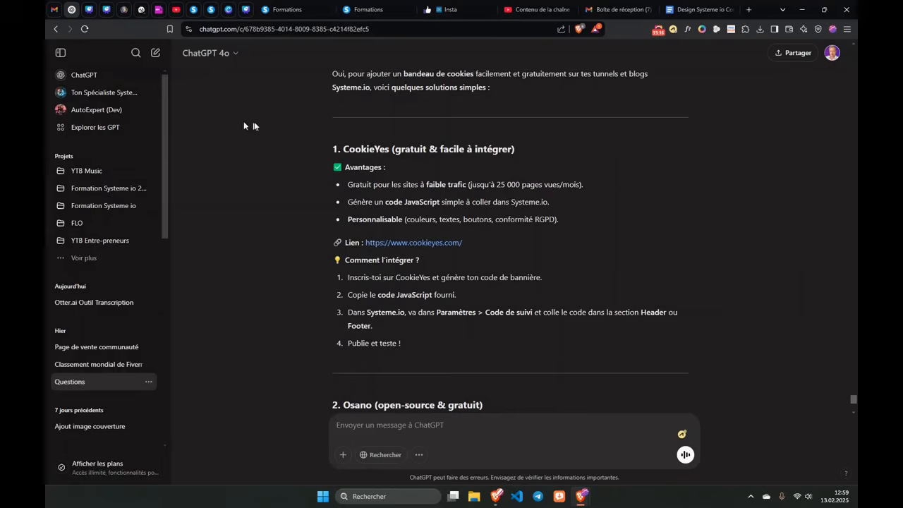
{"action": "left_click", "coordinate": [81, 72]}
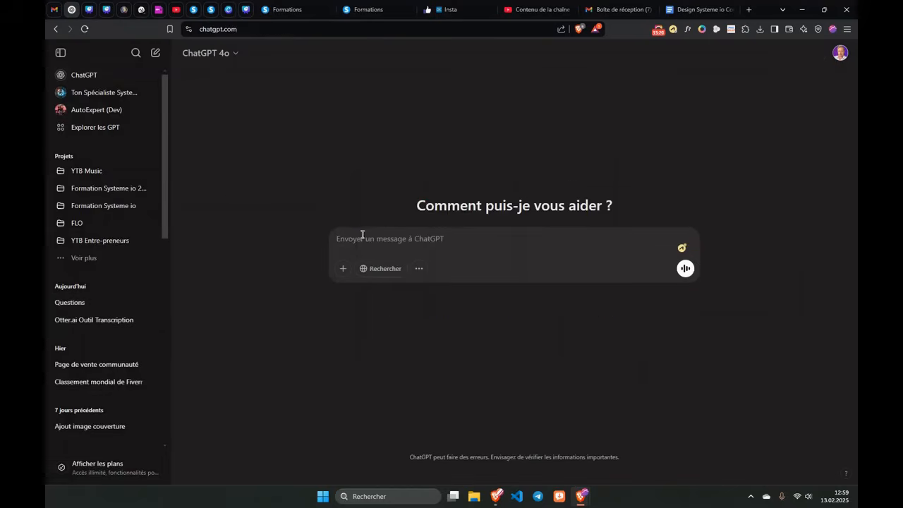
{"action": "type", "text": "/"}
{"action": "type", "text": "'aim"}
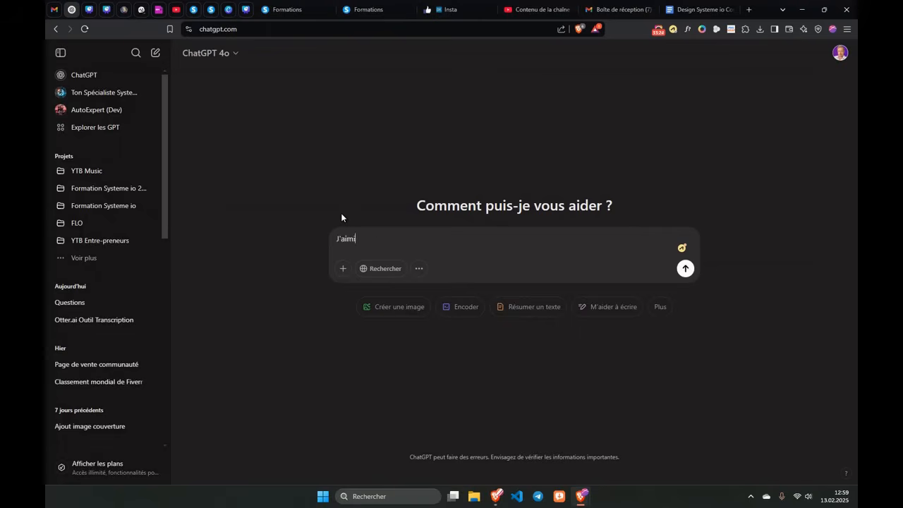
{"action": "type", "text": "erais créer une formation sur la cuisine"}
{"action": "type", "text": "donne-moi"}
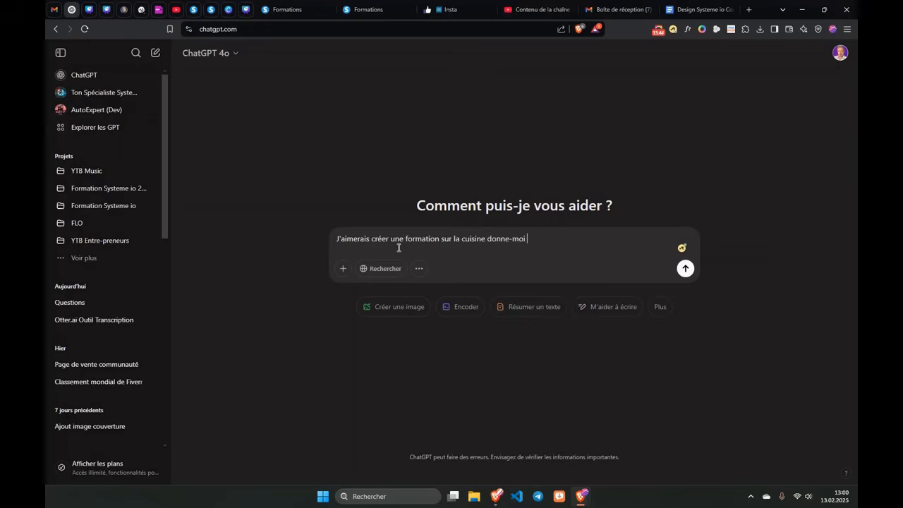
{"action": "type", "text": " un sommaire."}
{"action": "left_click_drag", "start_coordinate": [462, 238], "coordinate": [485, 240]}
{"action": "left_click", "coordinate": [599, 239]}
{"action": "left_click", "coordinate": [686, 274]}
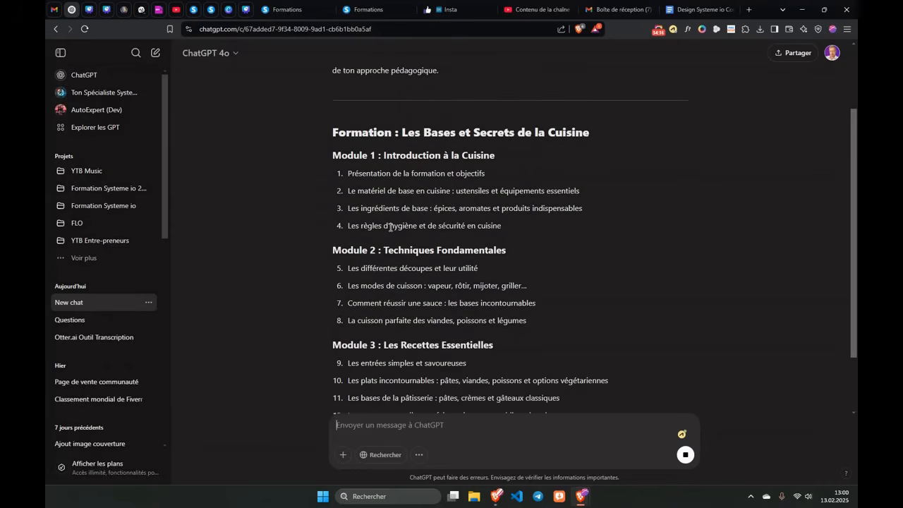
Step: Read through the modules and lessons of the generated cooking course outline, then return to its beginning
{"action": "scroll", "coordinate": [408, 242], "scroll_direction": "down", "scroll_amount": 2}
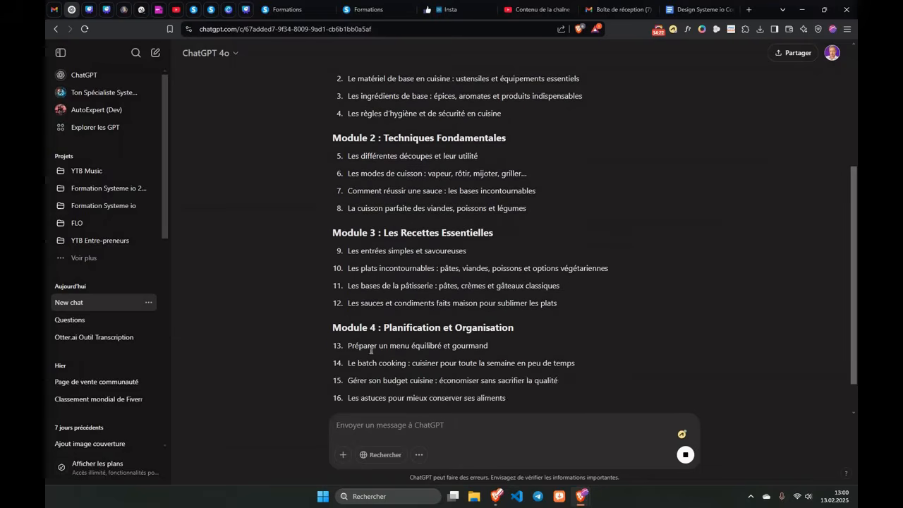
{"action": "left_click_drag", "start_coordinate": [503, 346], "coordinate": [352, 348]}
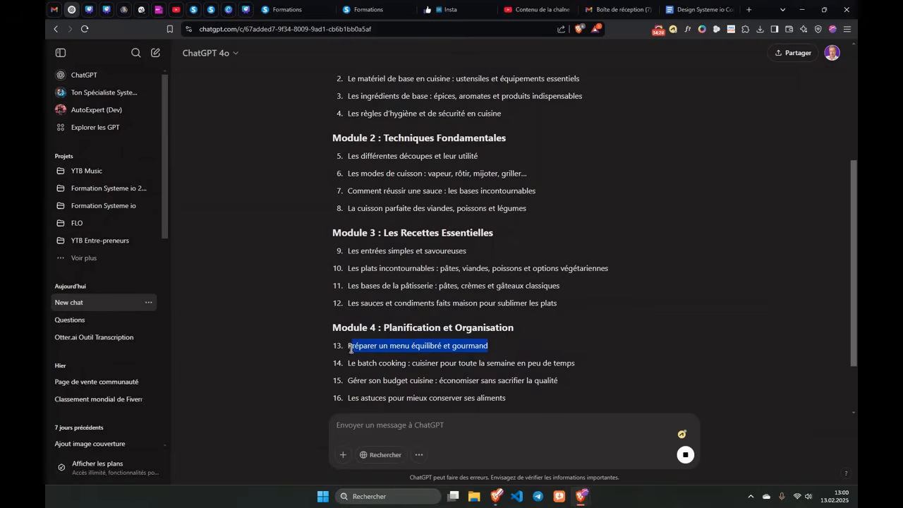
{"action": "left_click", "coordinate": [399, 327]}
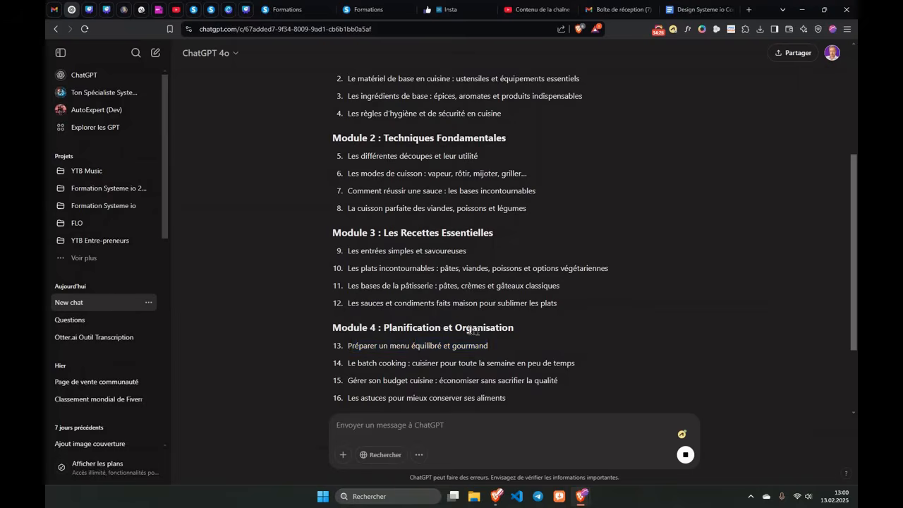
{"action": "scroll", "coordinate": [462, 343], "scroll_direction": "down", "scroll_amount": 2}
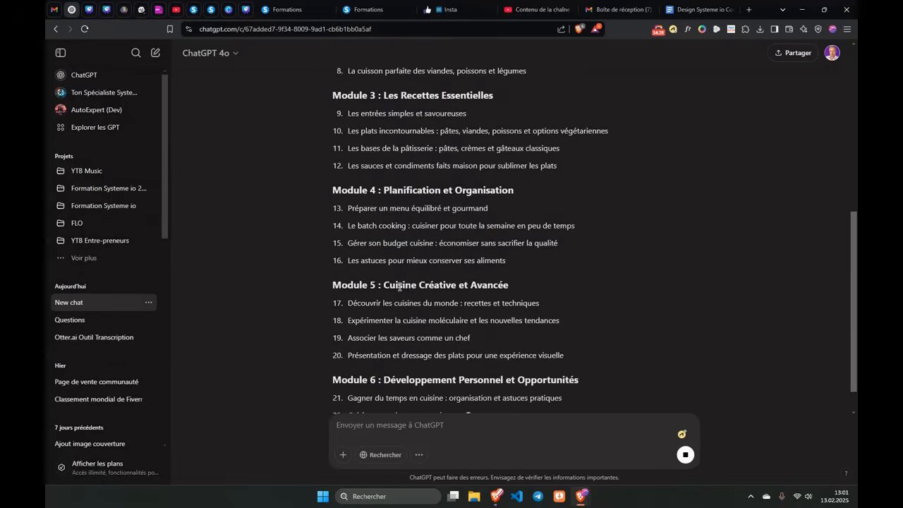
{"action": "scroll", "coordinate": [413, 289], "scroll_direction": "down", "scroll_amount": 1}
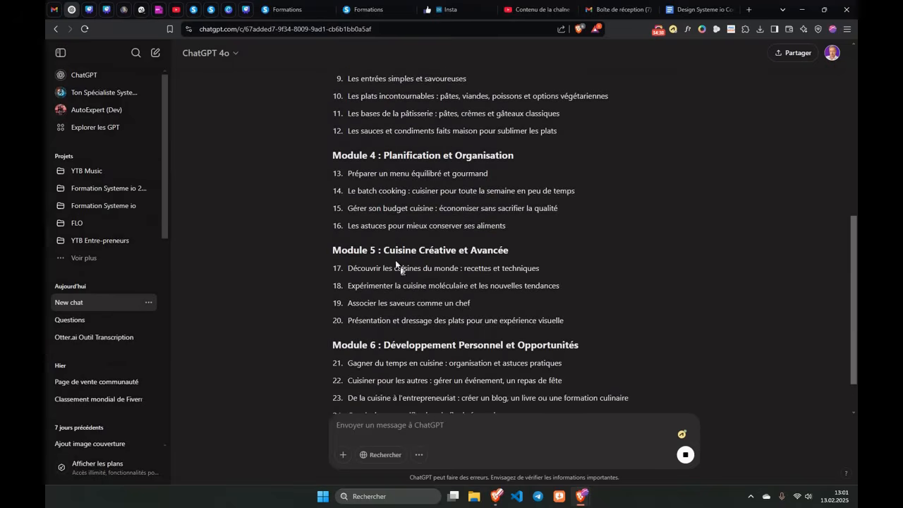
{"action": "scroll", "coordinate": [396, 299], "scroll_direction": "down", "scroll_amount": 1}
{"action": "scroll", "coordinate": [397, 298], "scroll_direction": "up", "scroll_amount": 7}
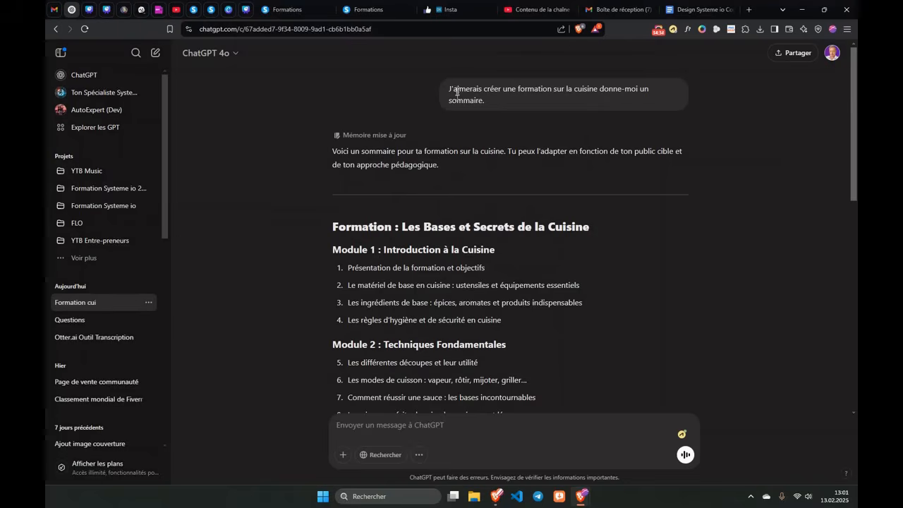
Step: Highlight the sent prompt about the cooking course to review its wording, and clear the selection
{"action": "left_click_drag", "start_coordinate": [521, 90], "coordinate": [526, 90]}
{"action": "left_click", "coordinate": [524, 90]}
{"action": "triple_click", "coordinate": [463, 92]}
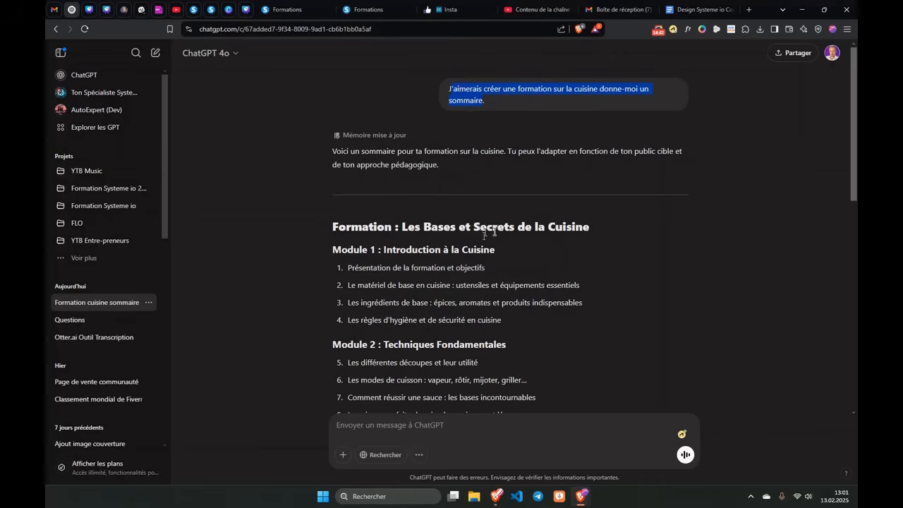
{"action": "left_click", "coordinate": [494, 99]}
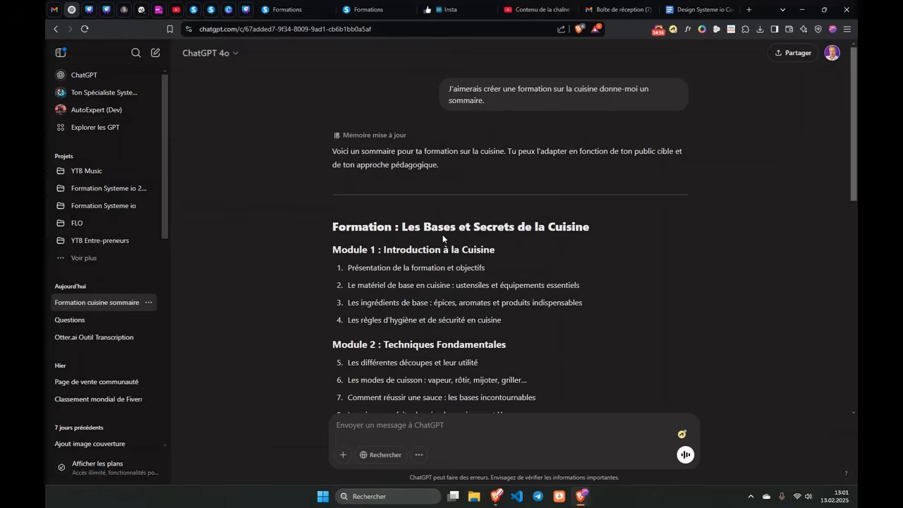
{"action": "left_click", "coordinate": [654, 32]}
{"action": "left_click", "coordinate": [614, 119]}
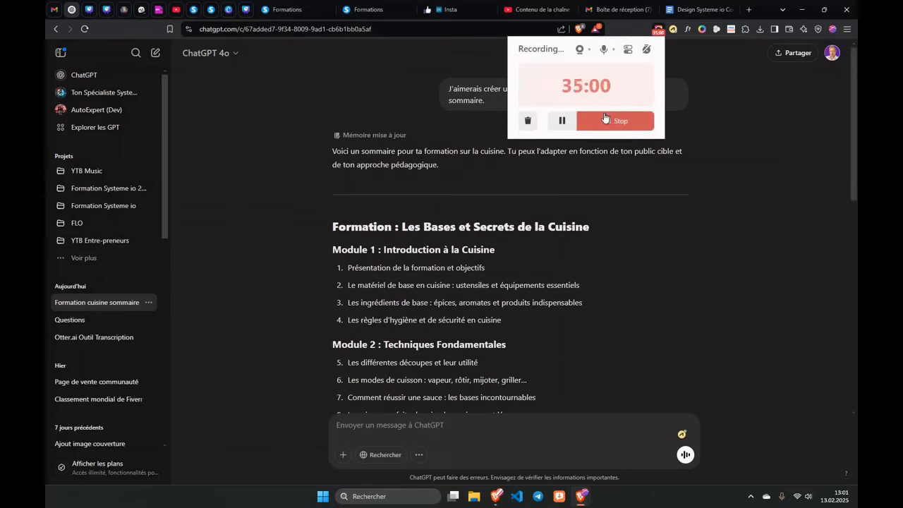